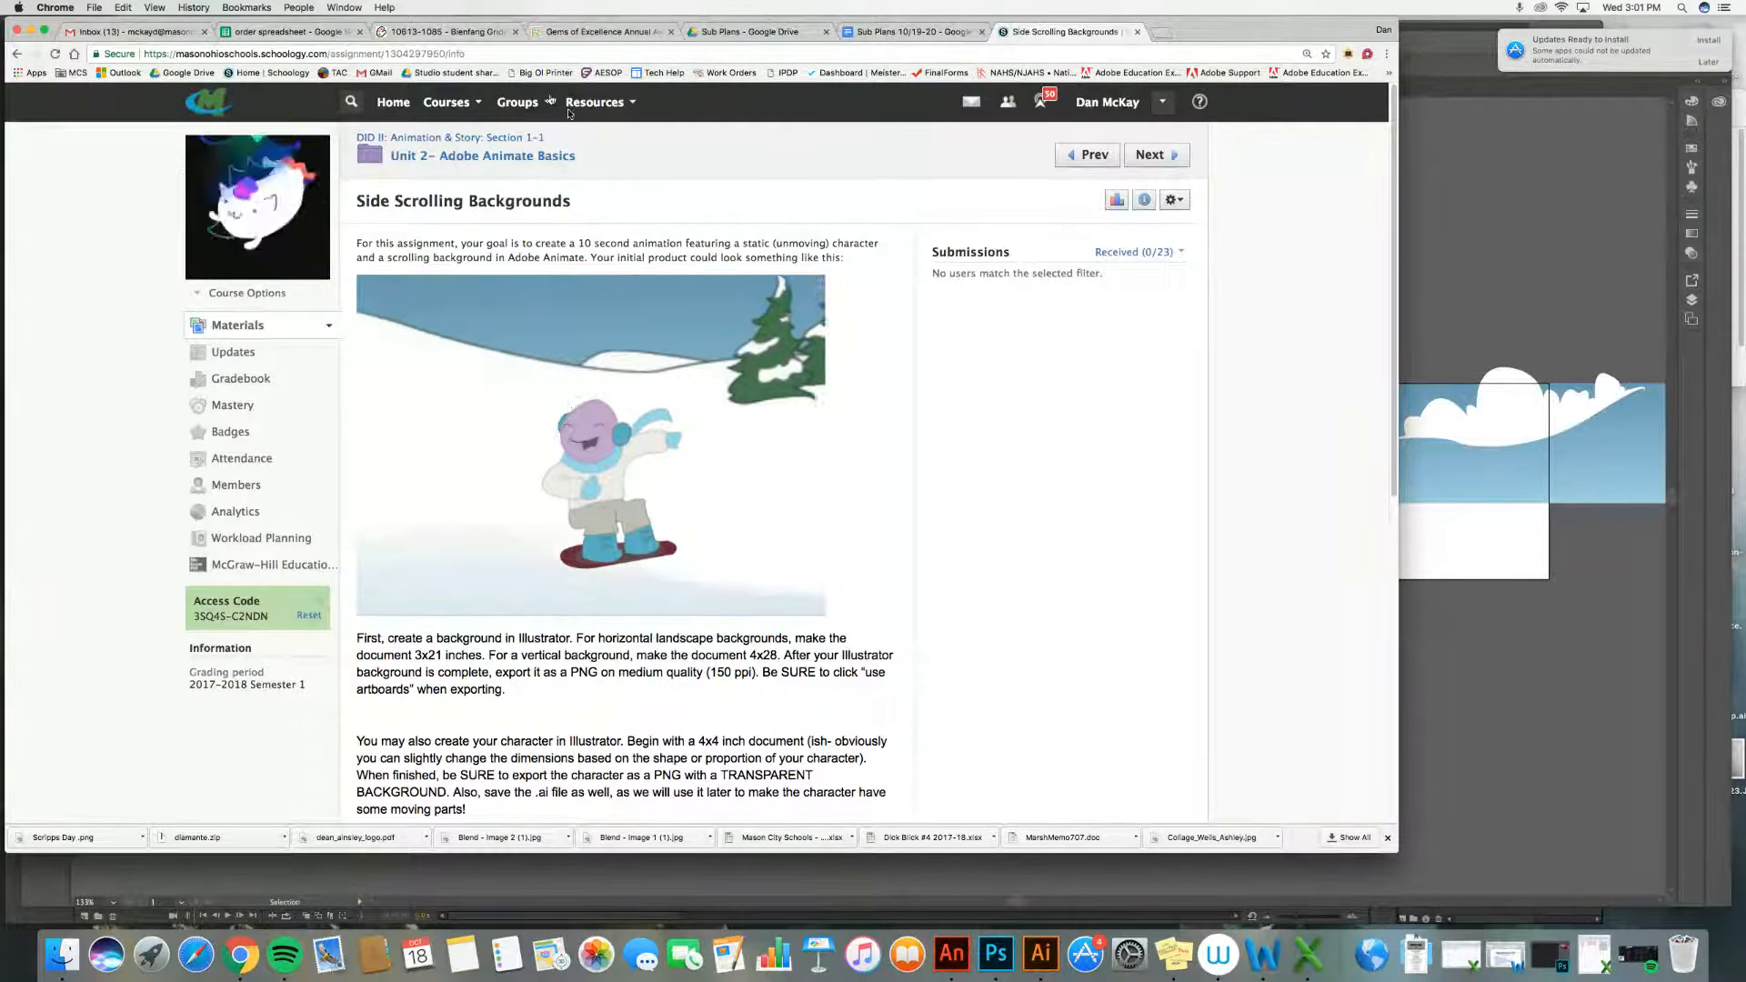
Step: Switch to Illustrator and inspect the sky background artwork by selecting its shapes and scrolling along the document
click(30, 32)
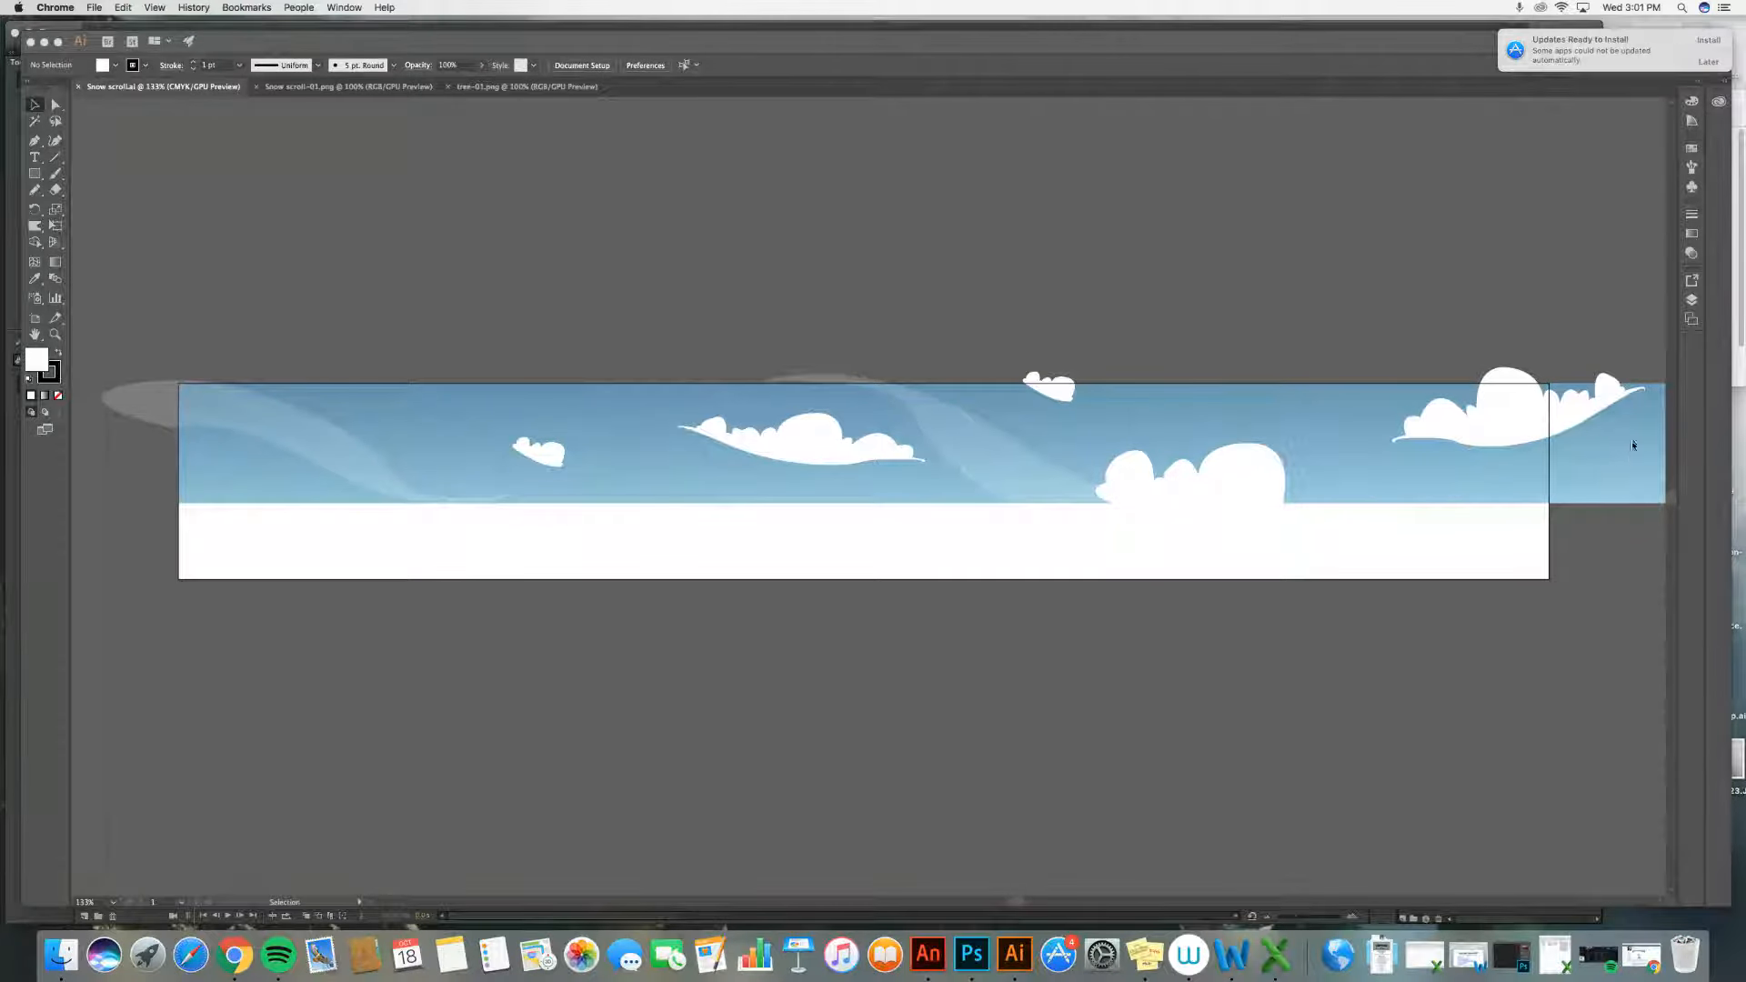
click(227, 457)
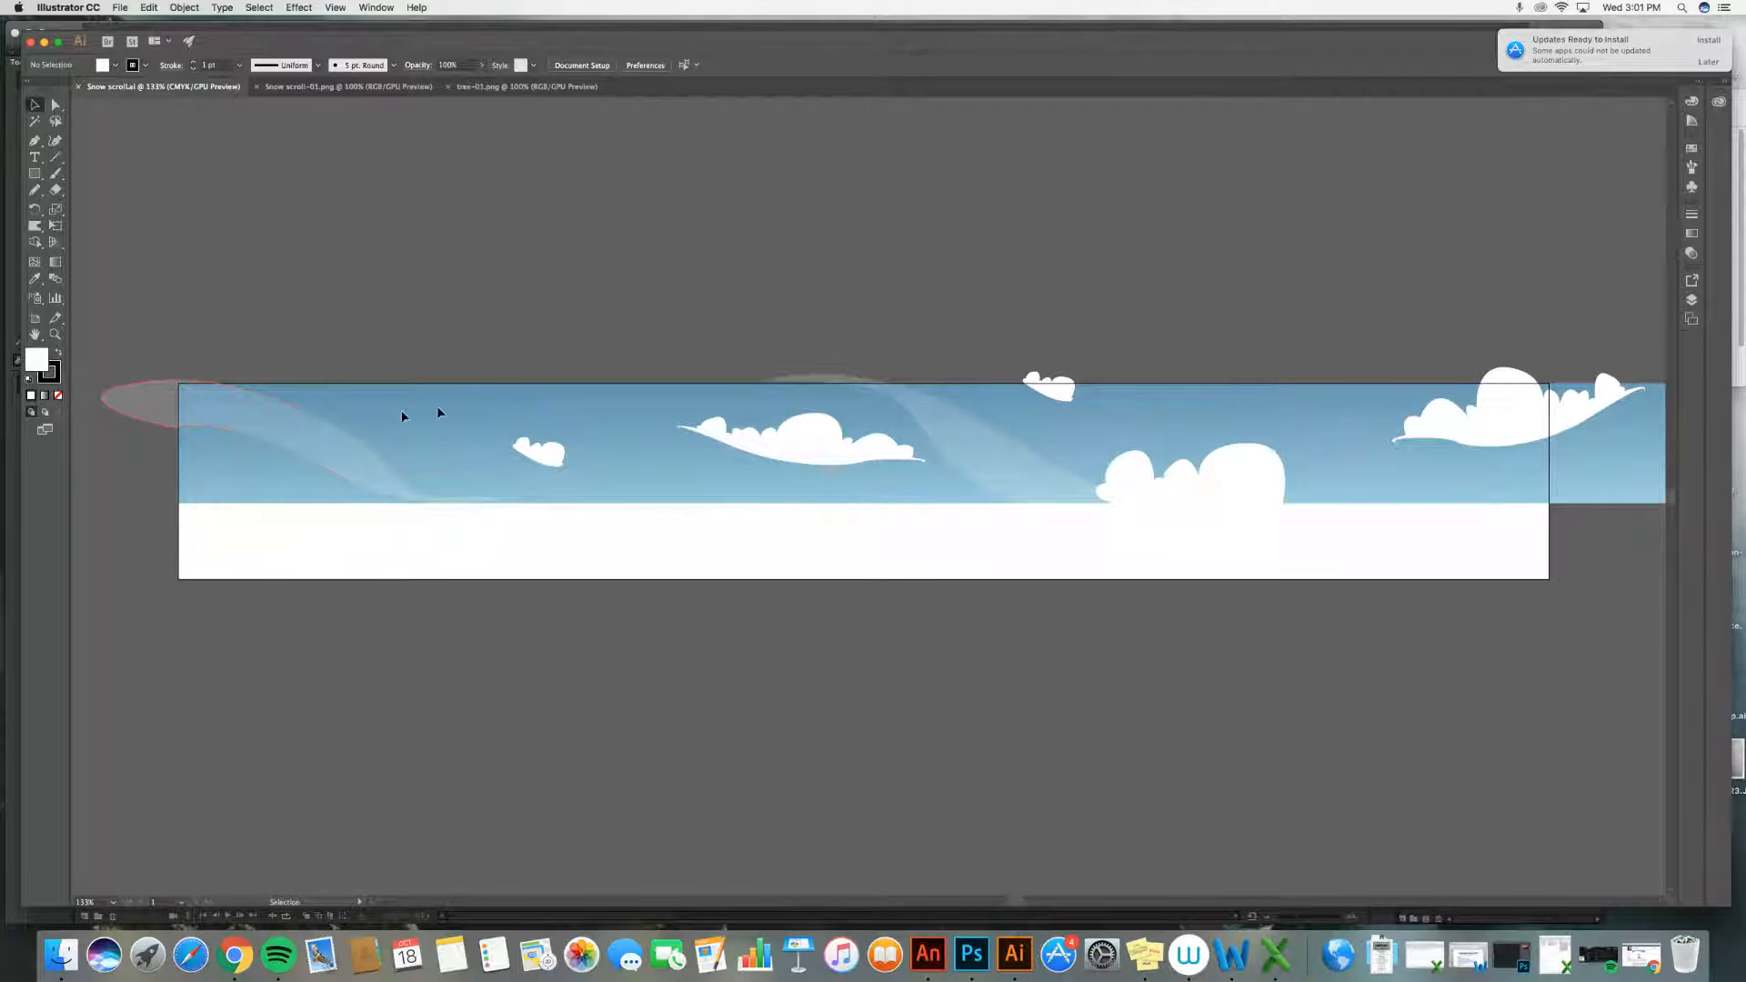
click(947, 421)
scroll(1344, 439, right, 5)
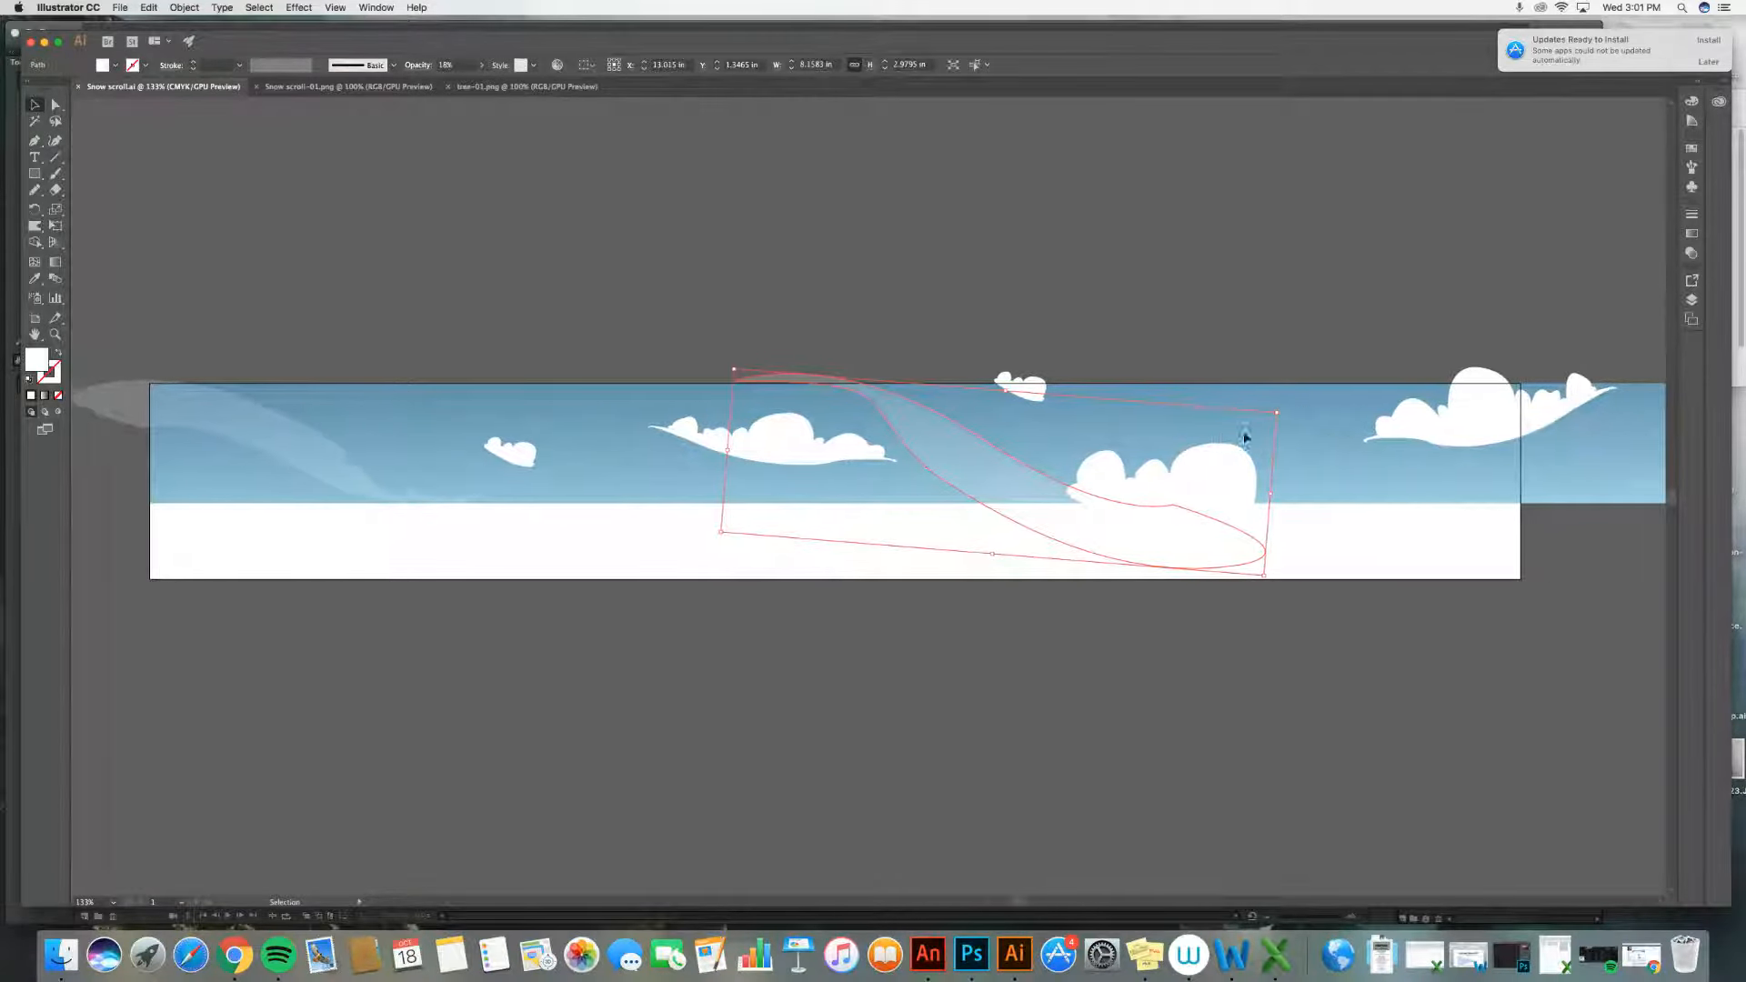
scroll(1433, 472, right, 2)
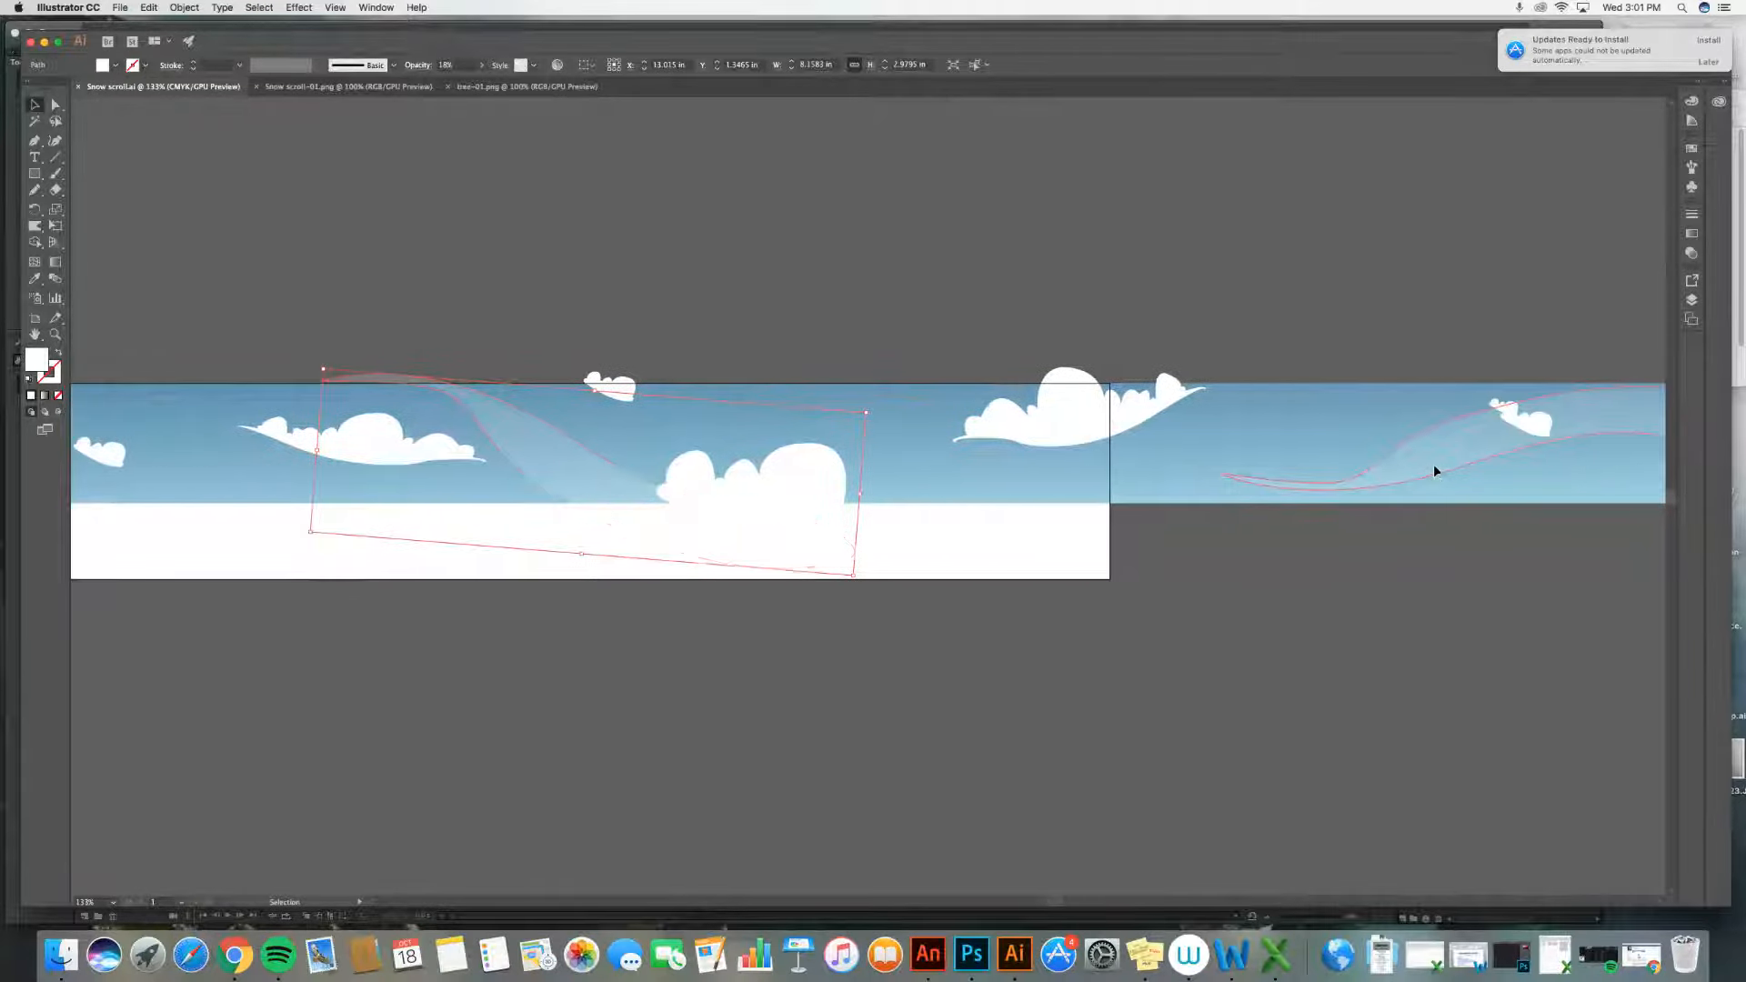
click(1434, 471)
scroll(1045, 462, left, 5)
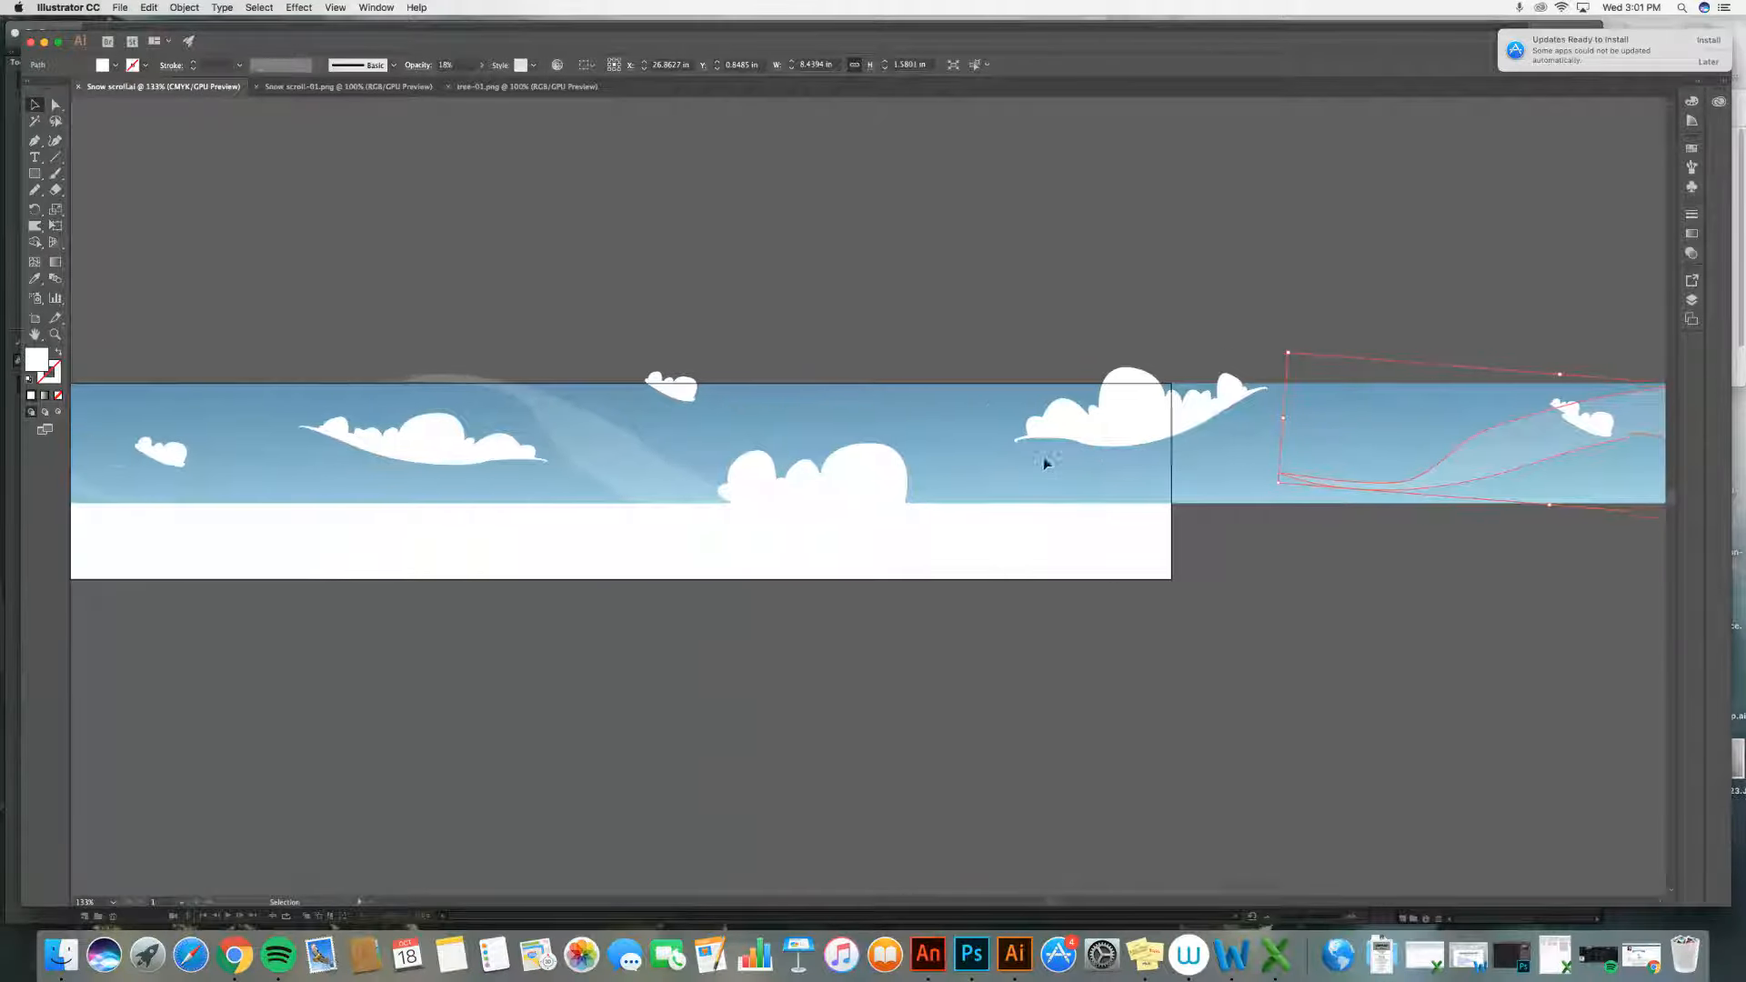
scroll(1044, 457, right, 5)
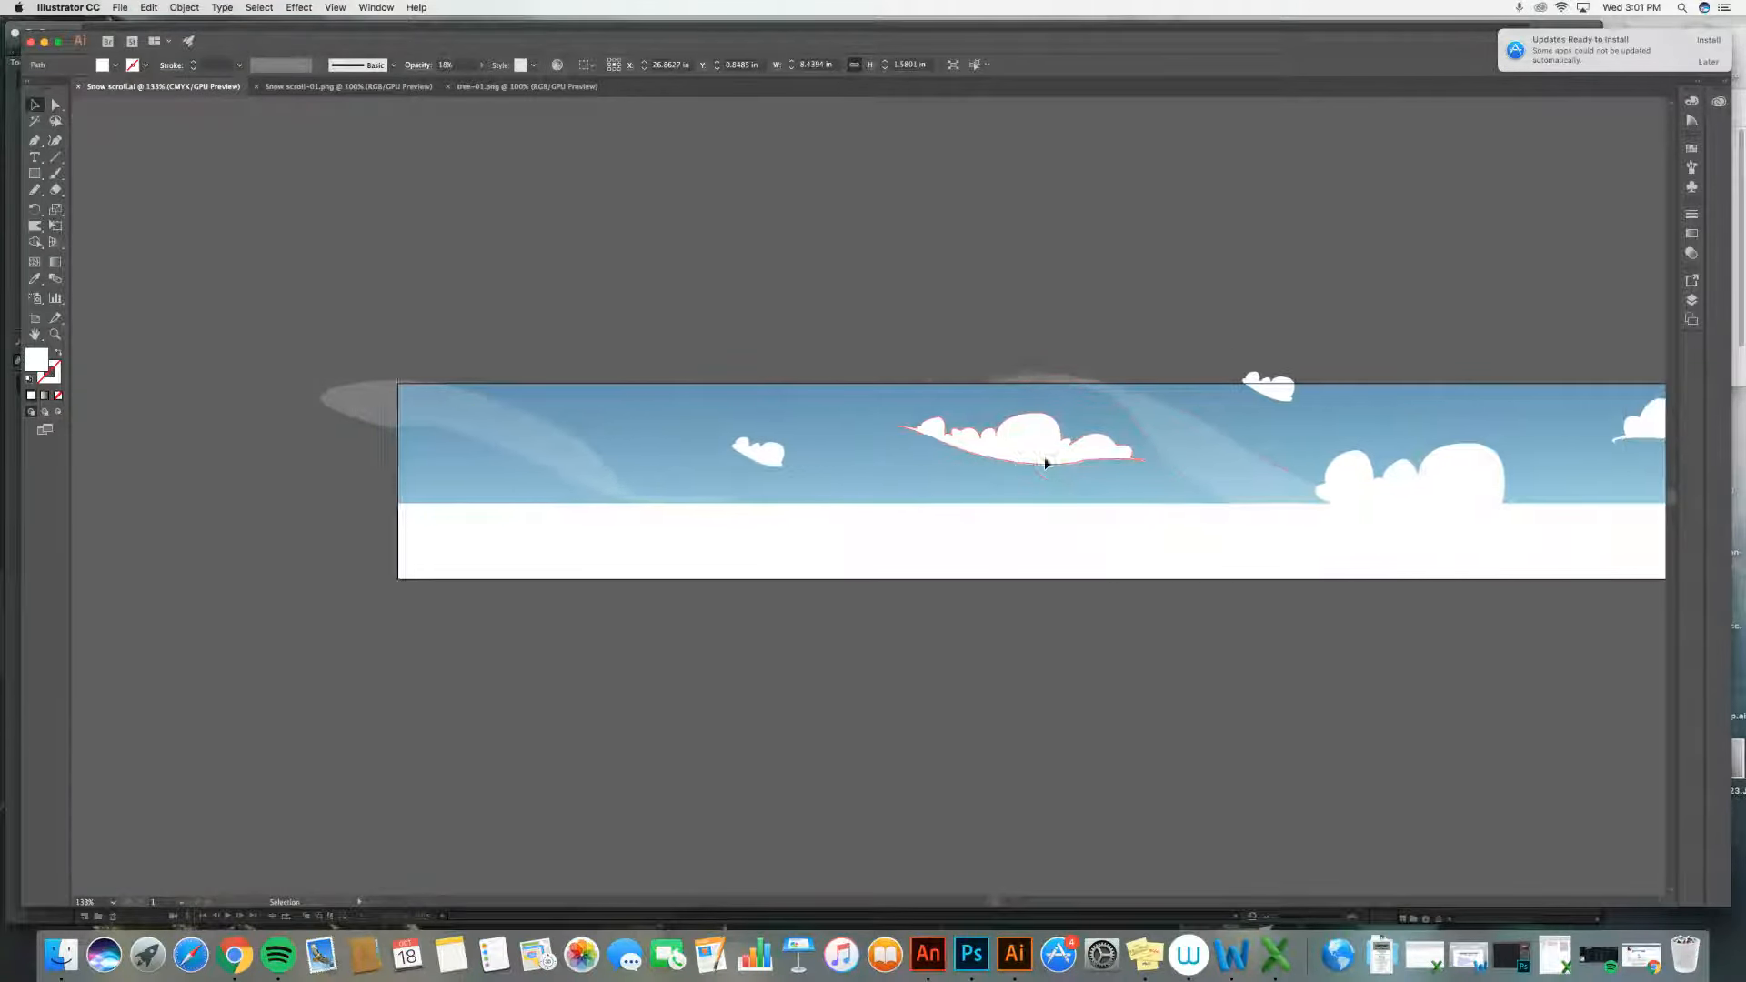
scroll(1045, 457, left, 5)
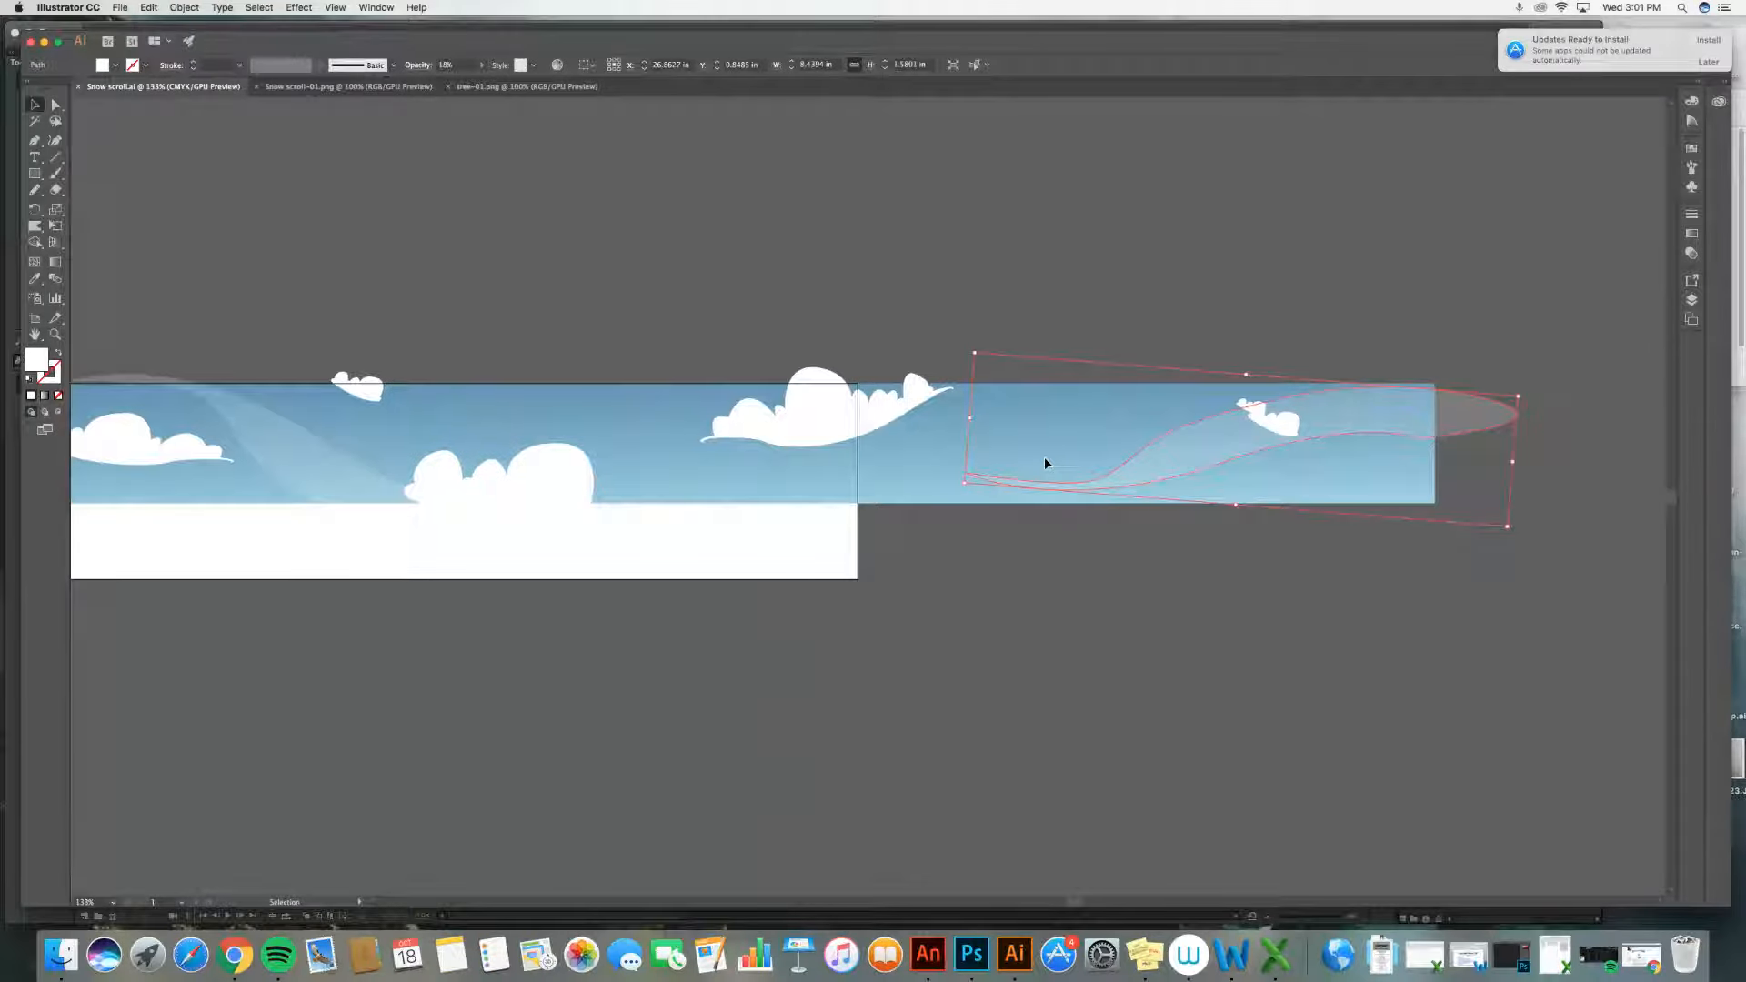
scroll(1044, 457, right, 5)
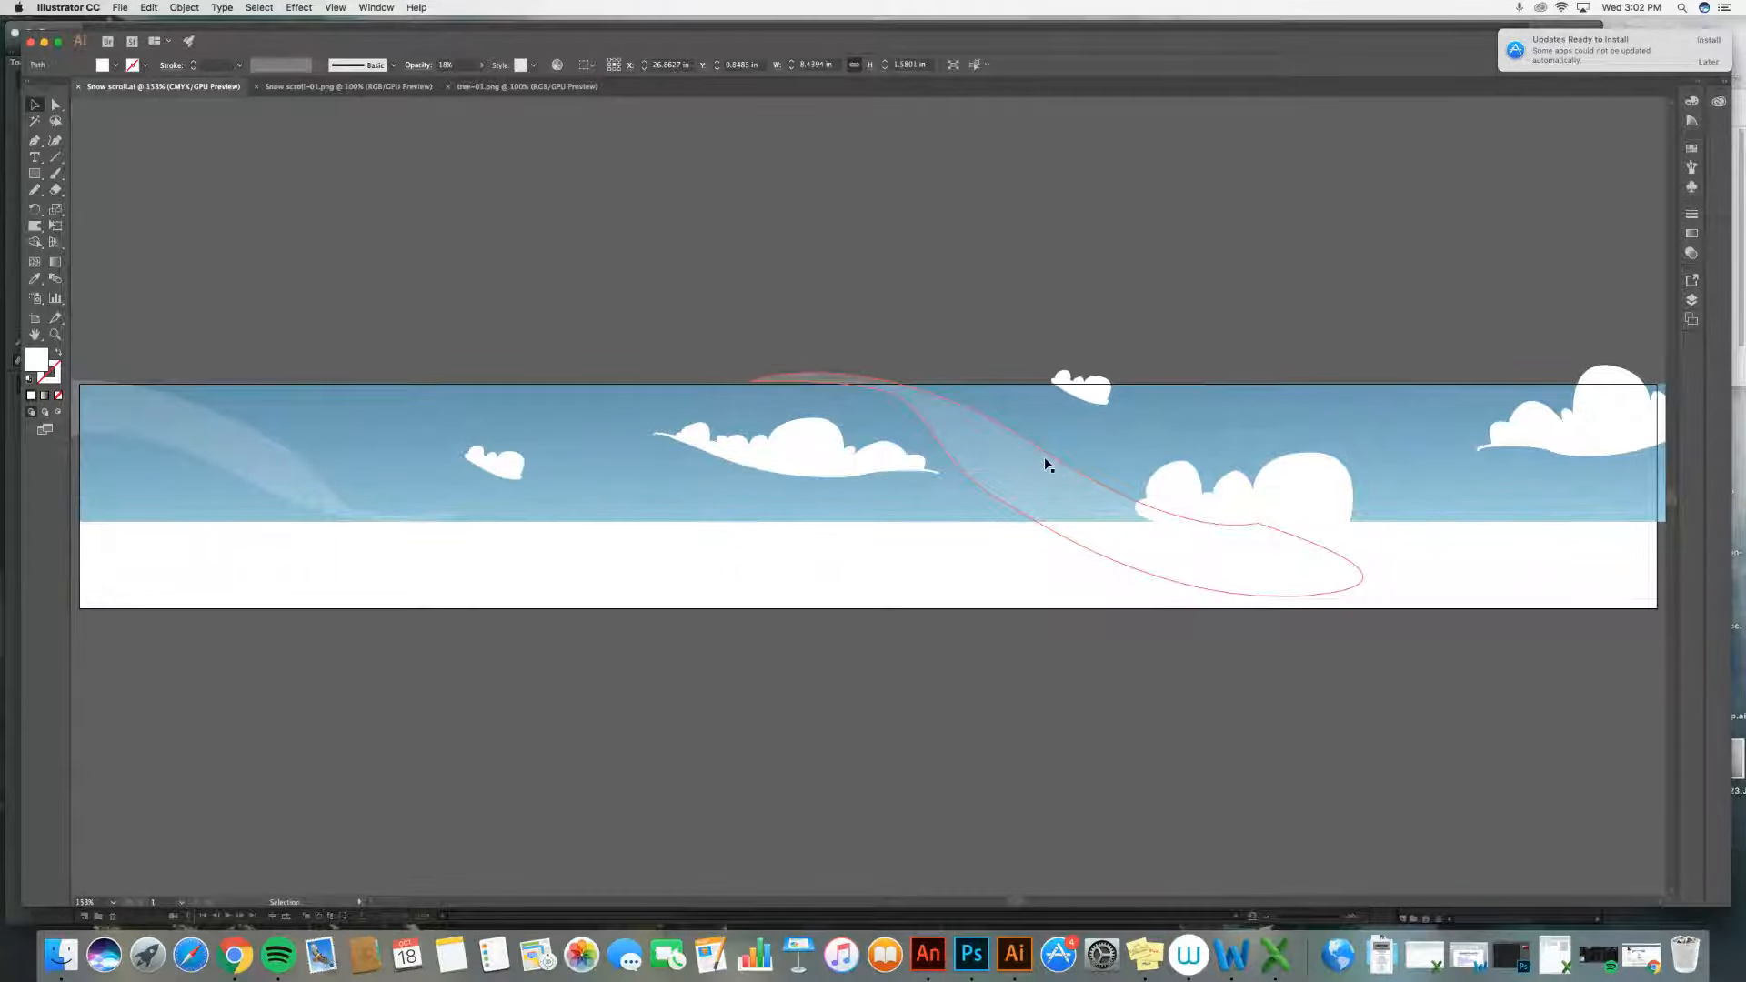
Step: Zoom out and select several cloud and swoosh shapes to review the whole sky background
key(super+minus)
key(super+minus)
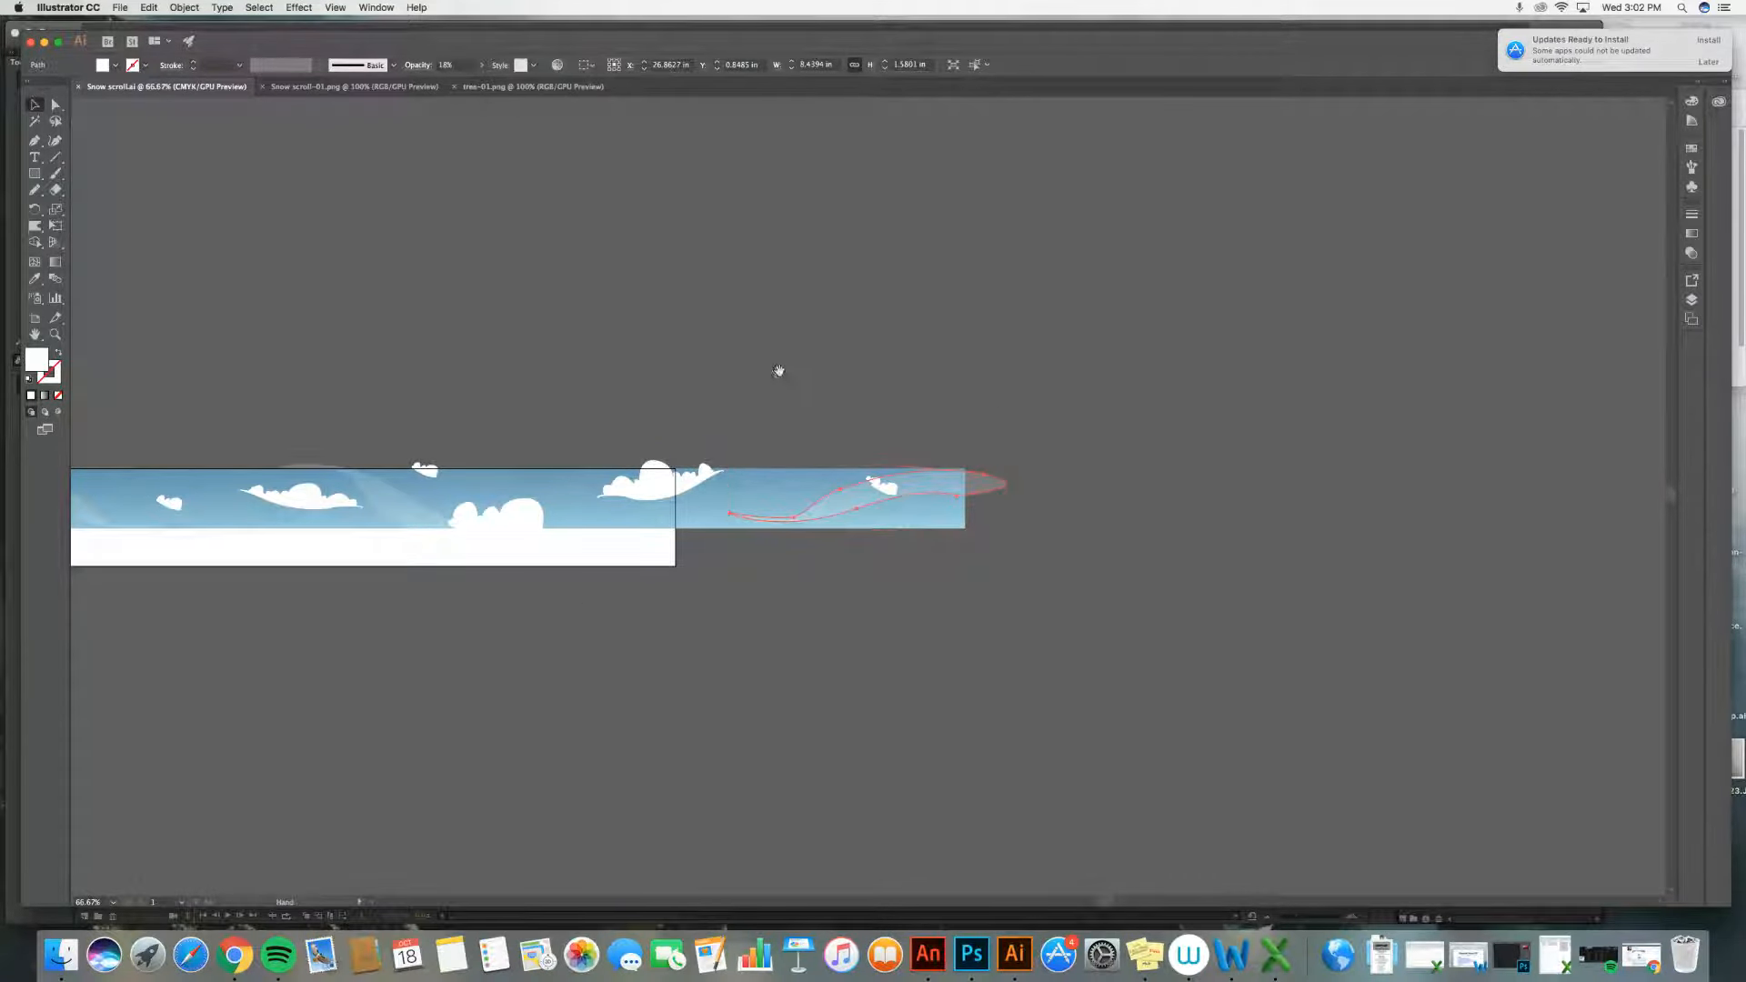
drag(779, 371, 1111, 211)
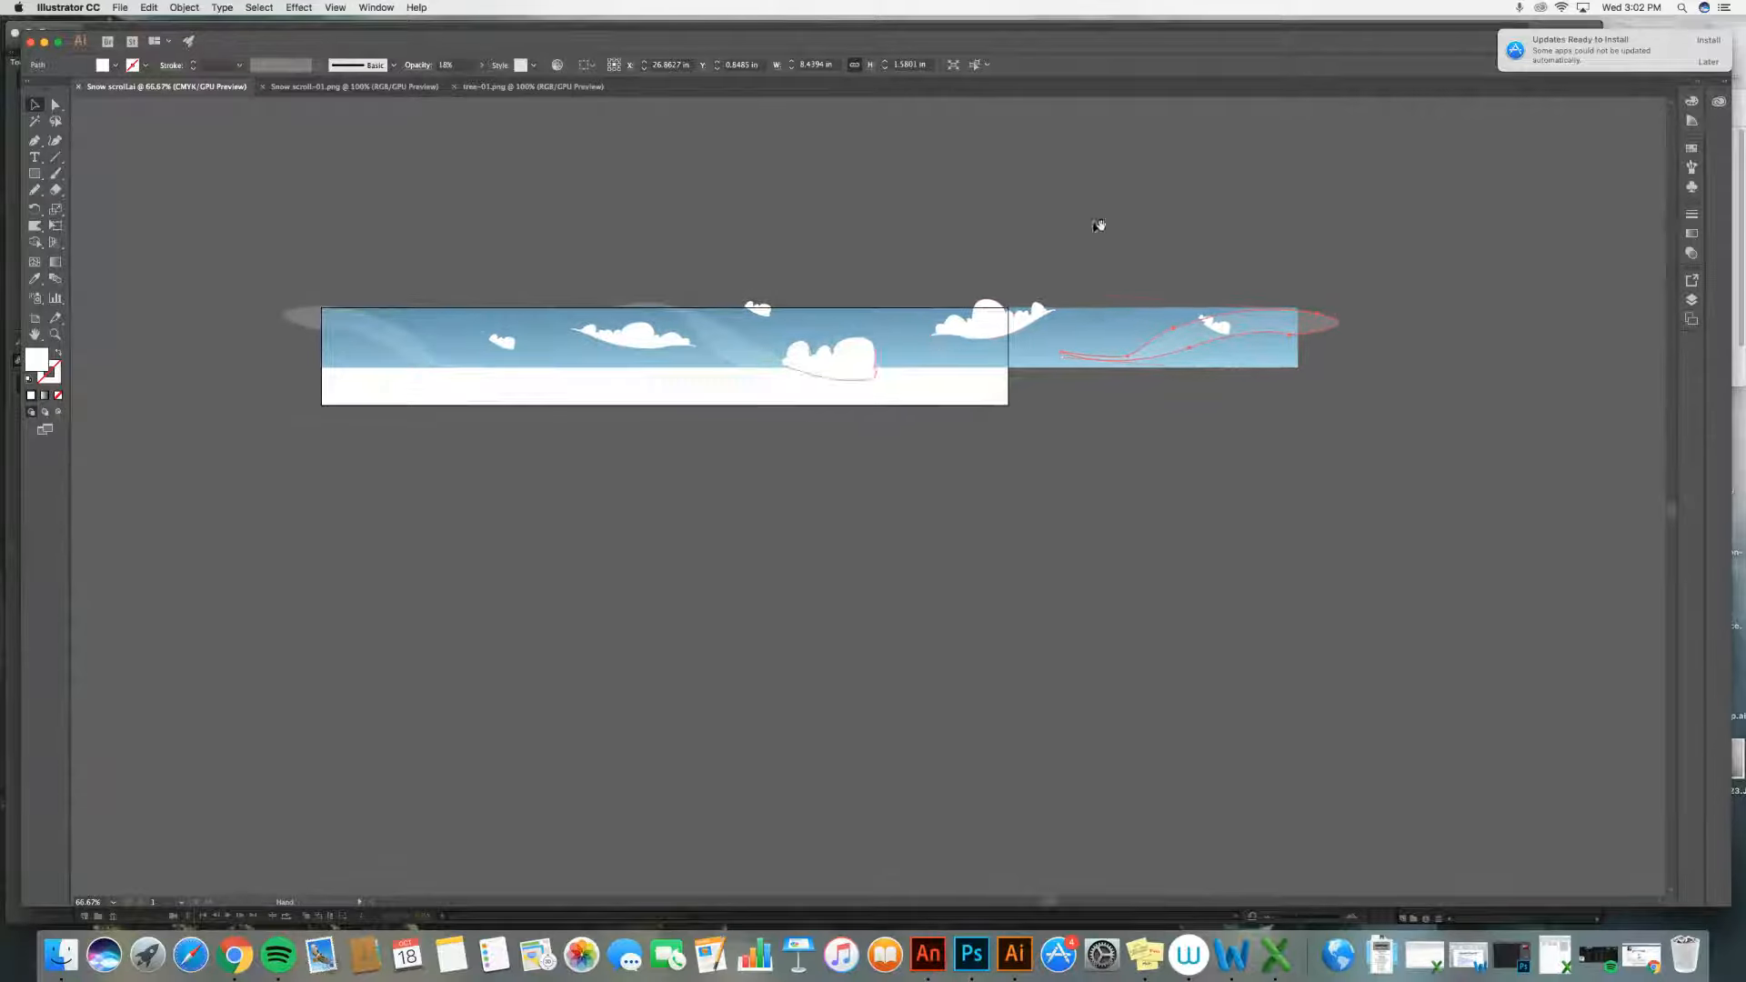
click(574, 233)
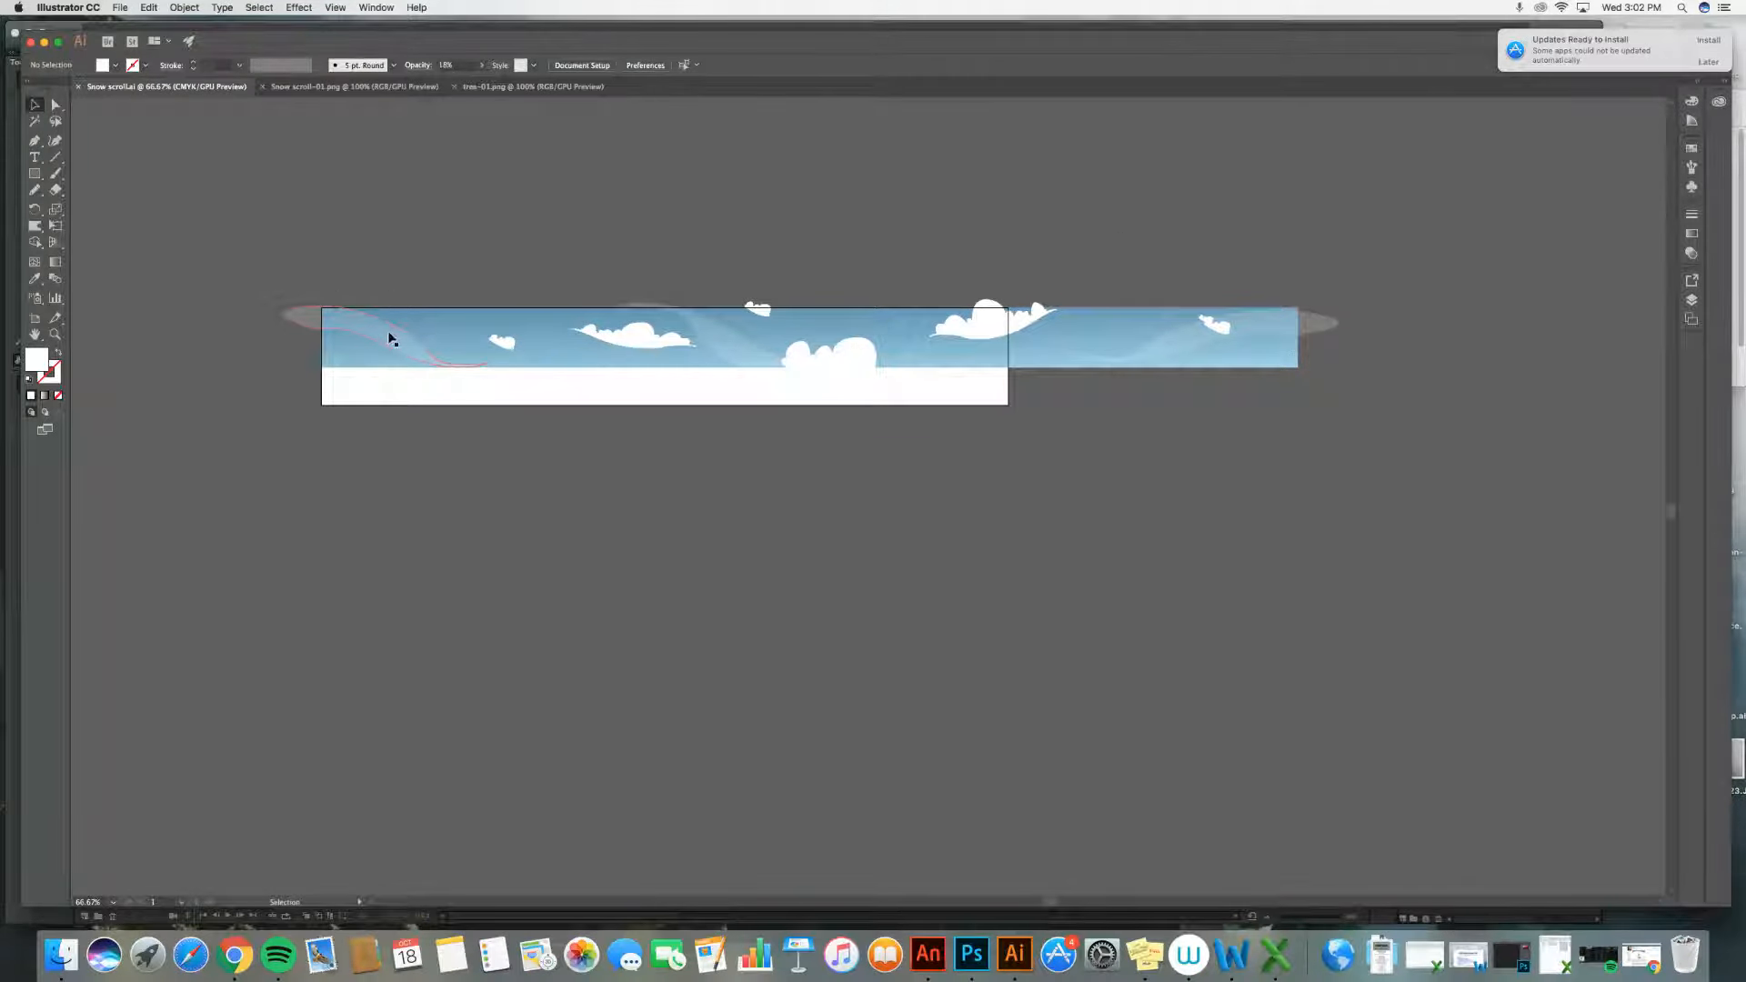
drag(390, 339, 733, 339)
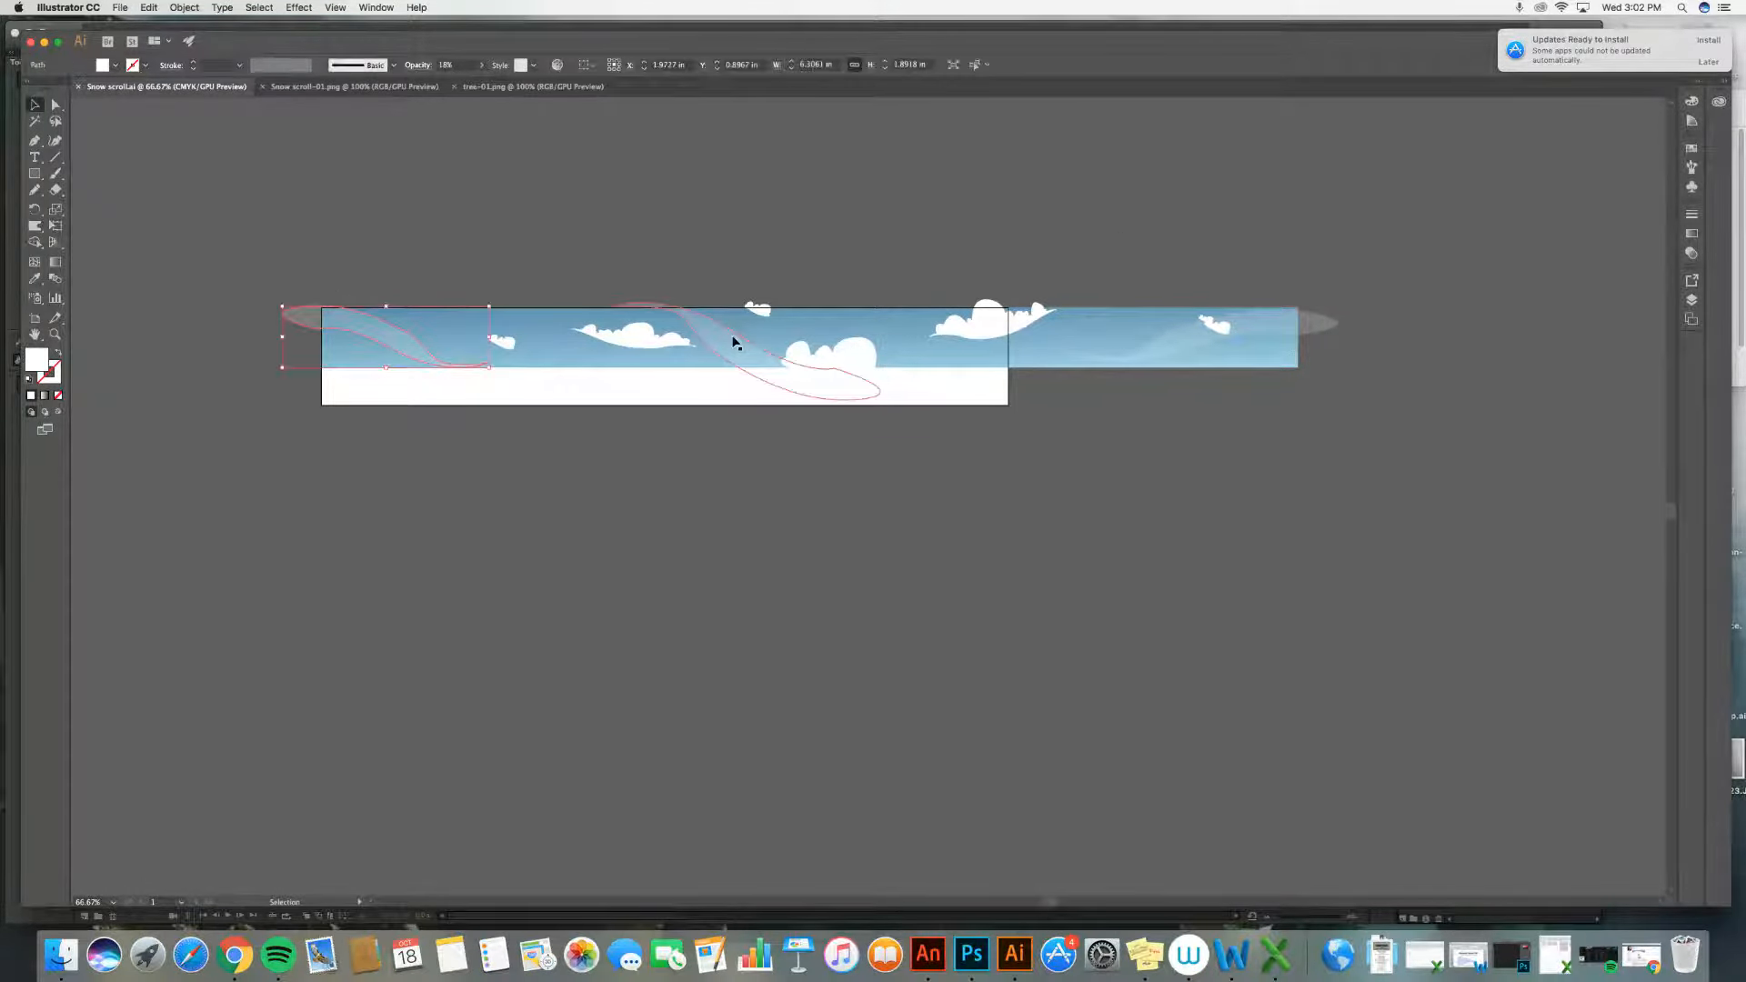
click(1199, 347)
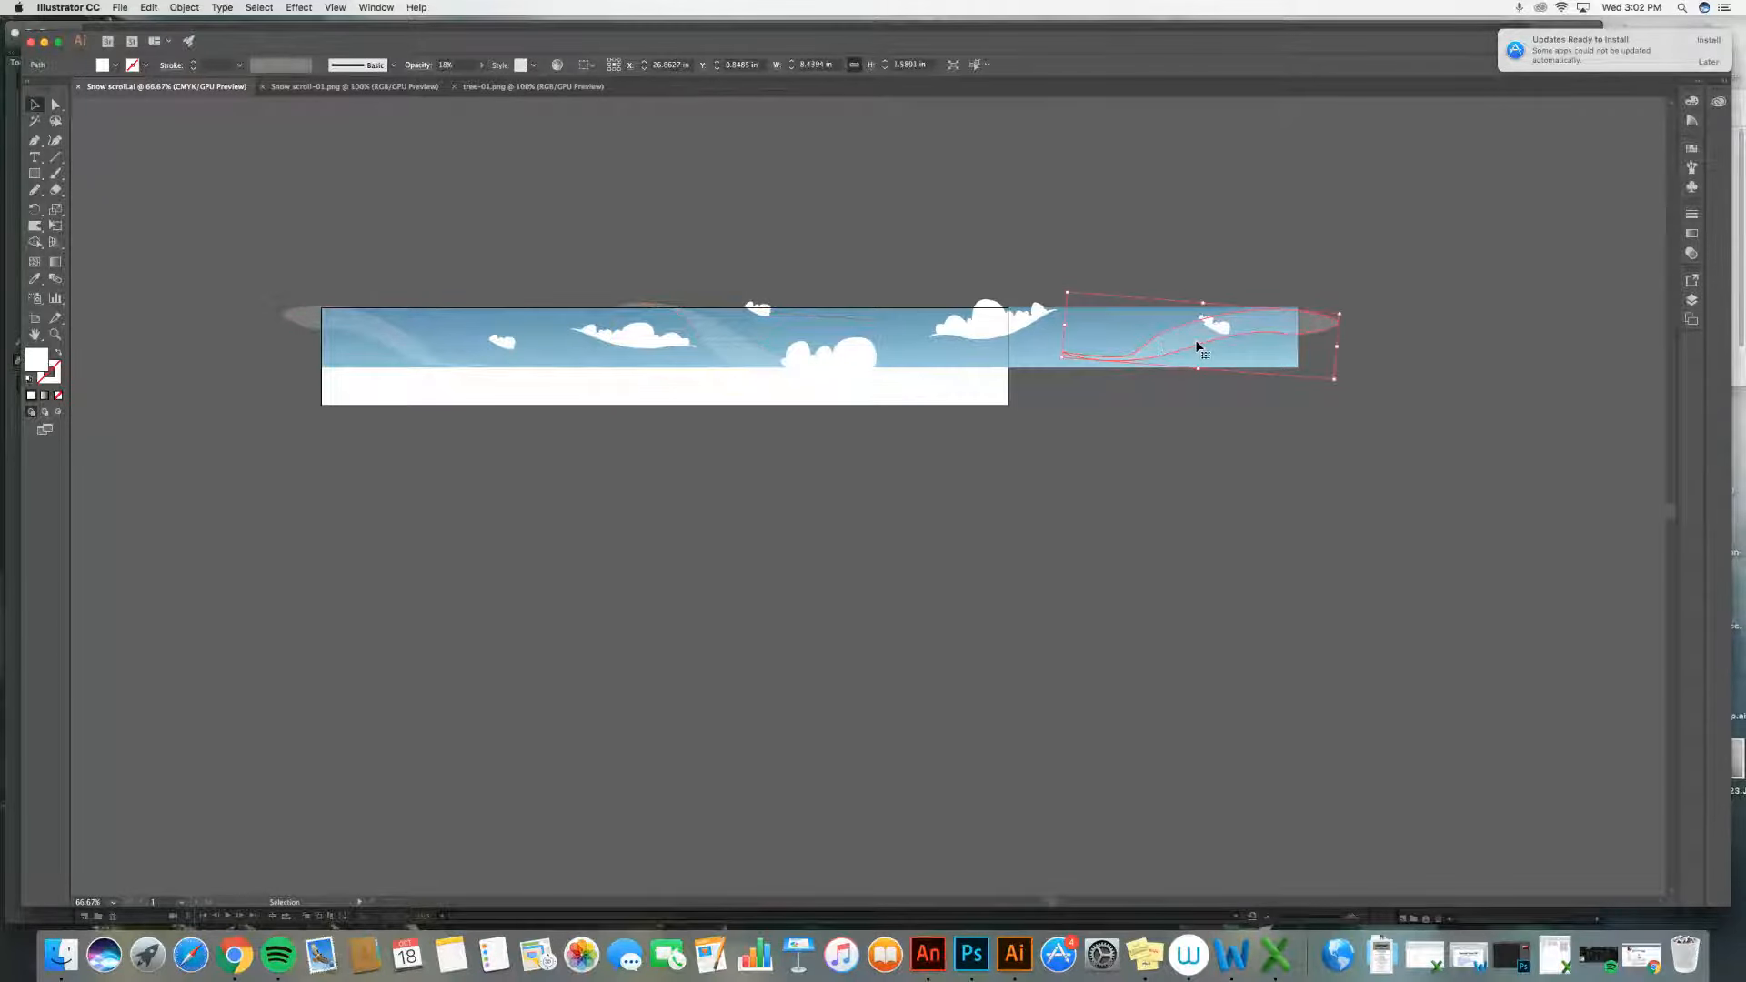
click(953, 327)
click(617, 343)
drag(499, 343, 500, 345)
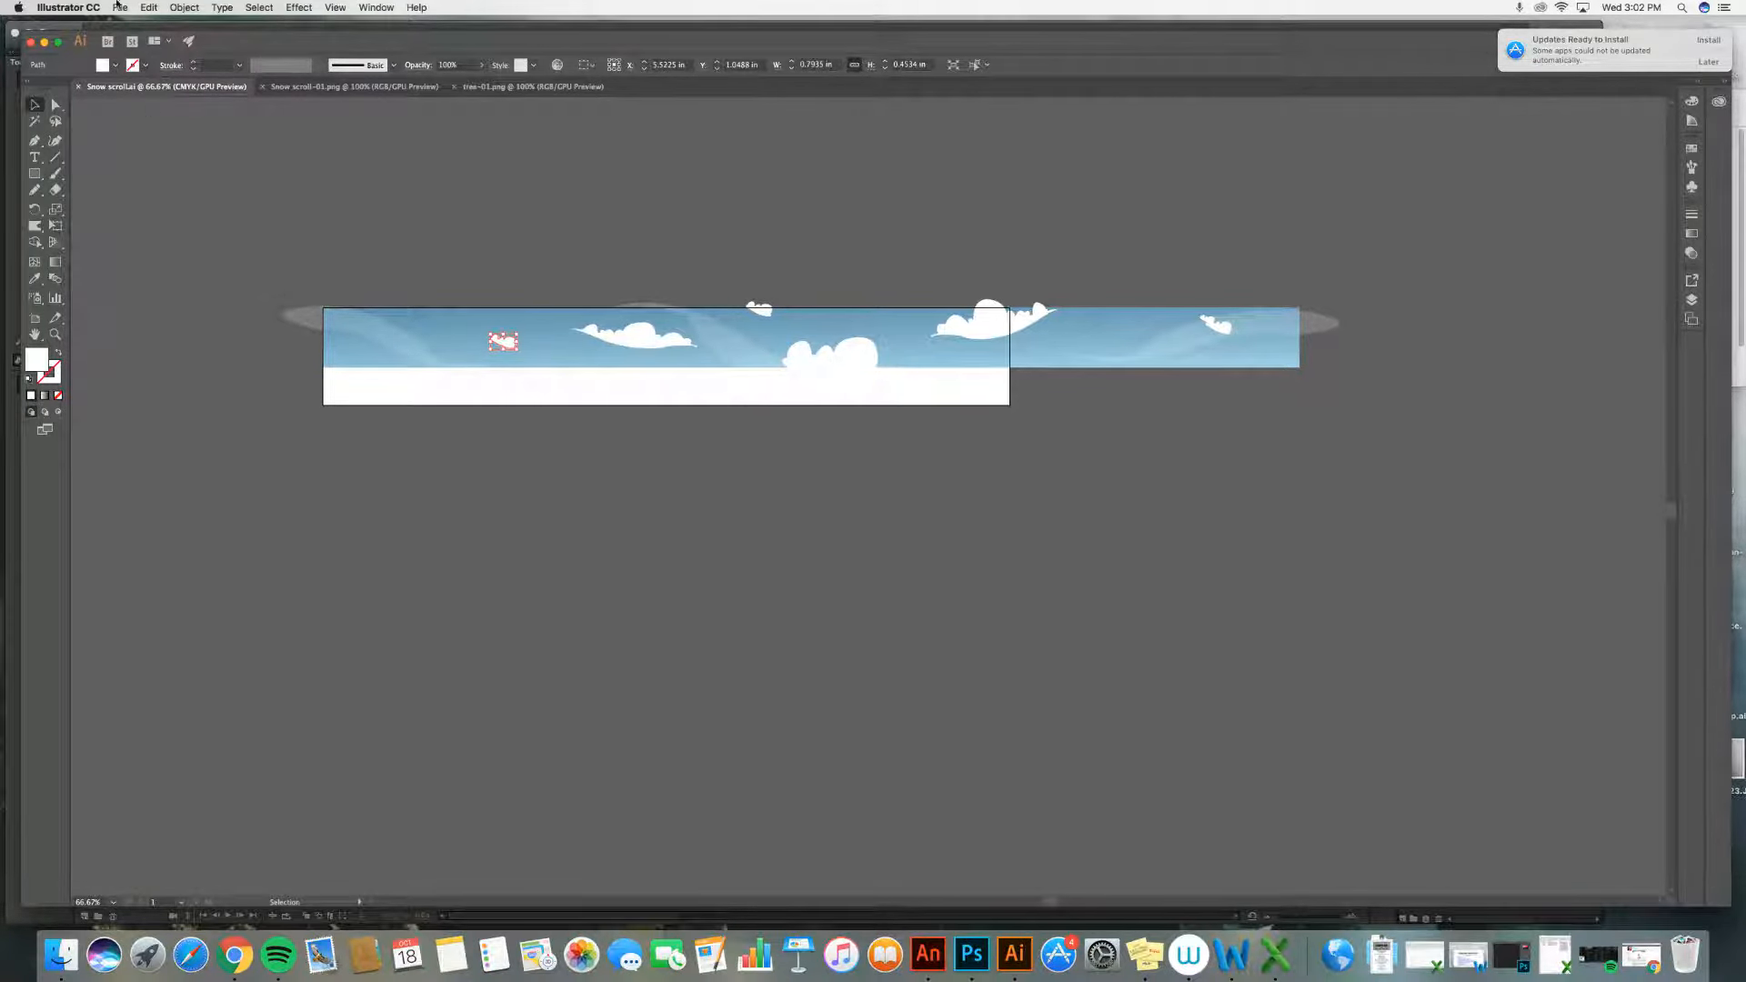
Step: Export the sky artwork as a PNG named Snow scroll.png at Medium (150 ppi) resolution
click(120, 8)
mouse_move(191, 229)
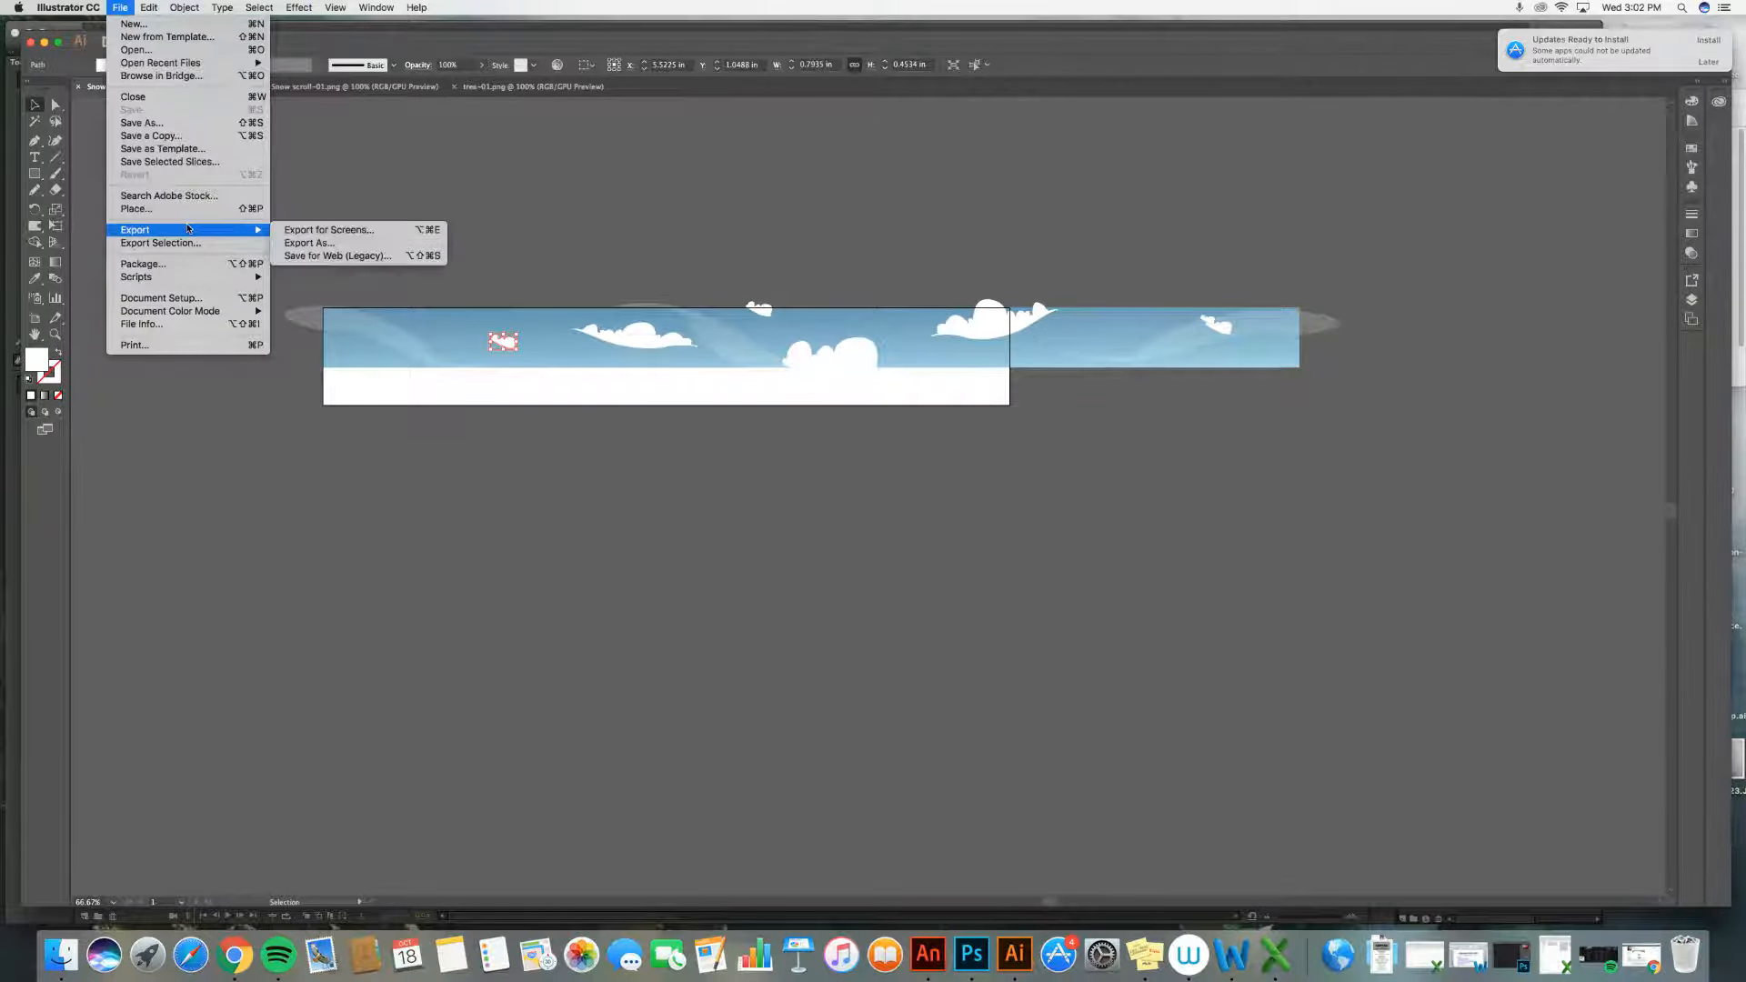
click(324, 242)
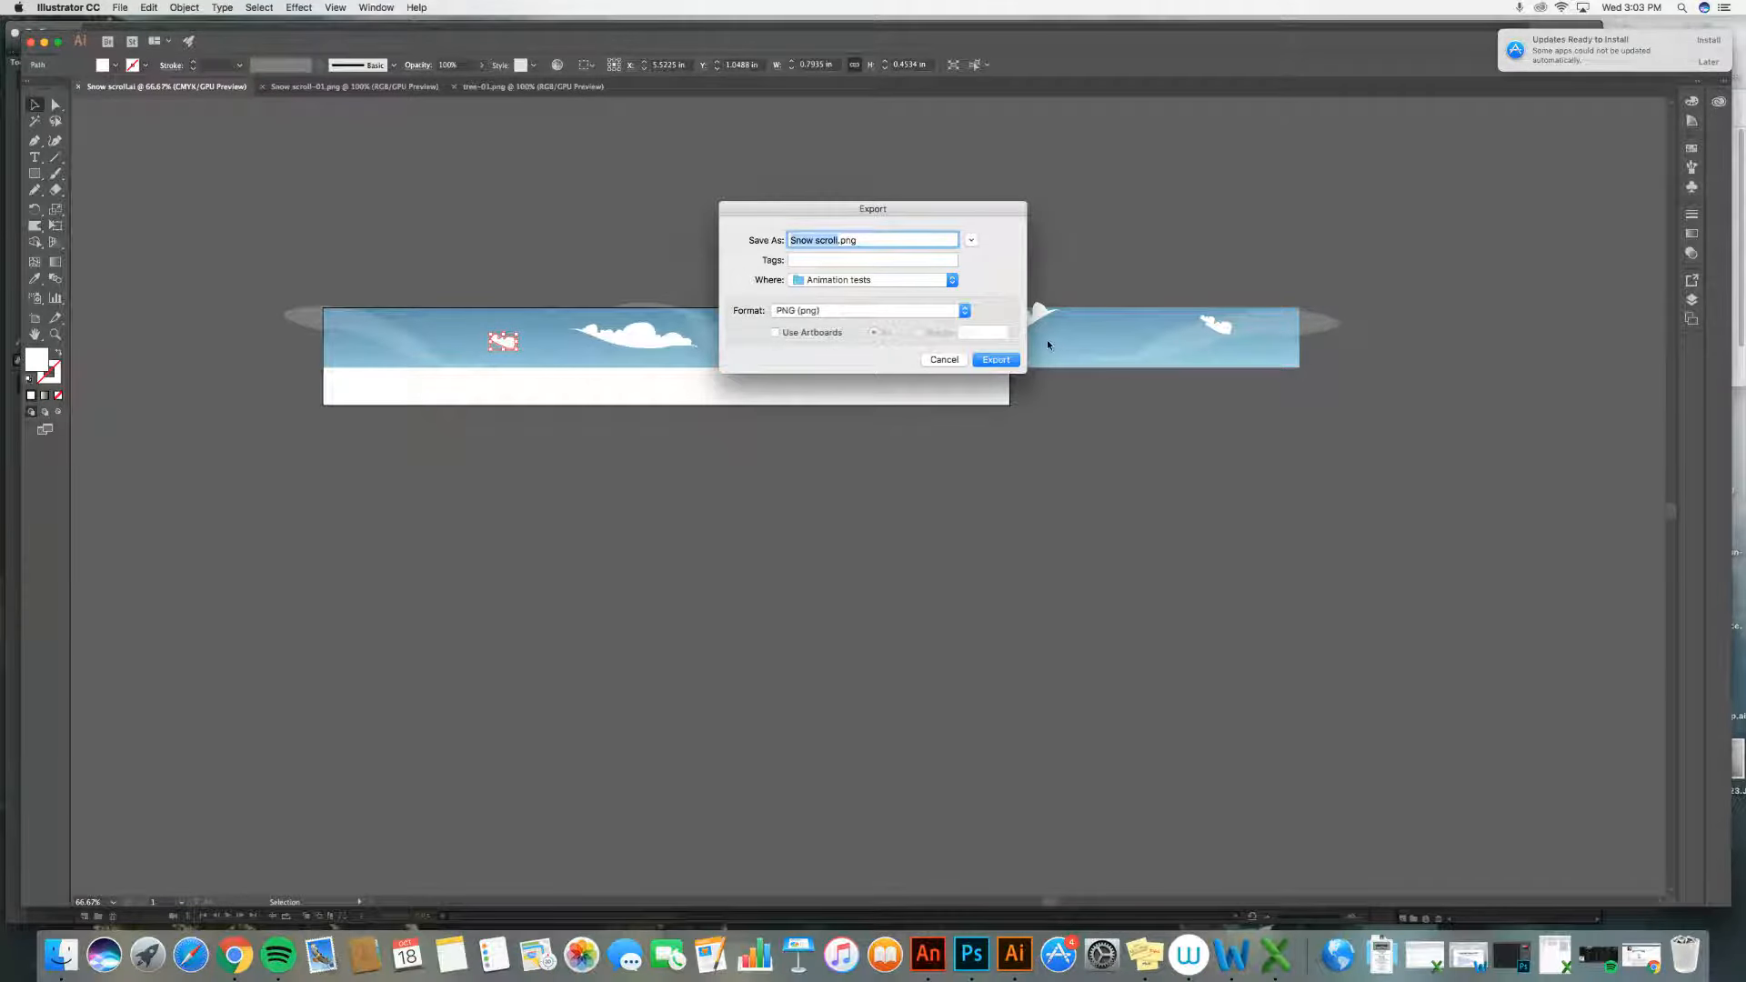
click(982, 363)
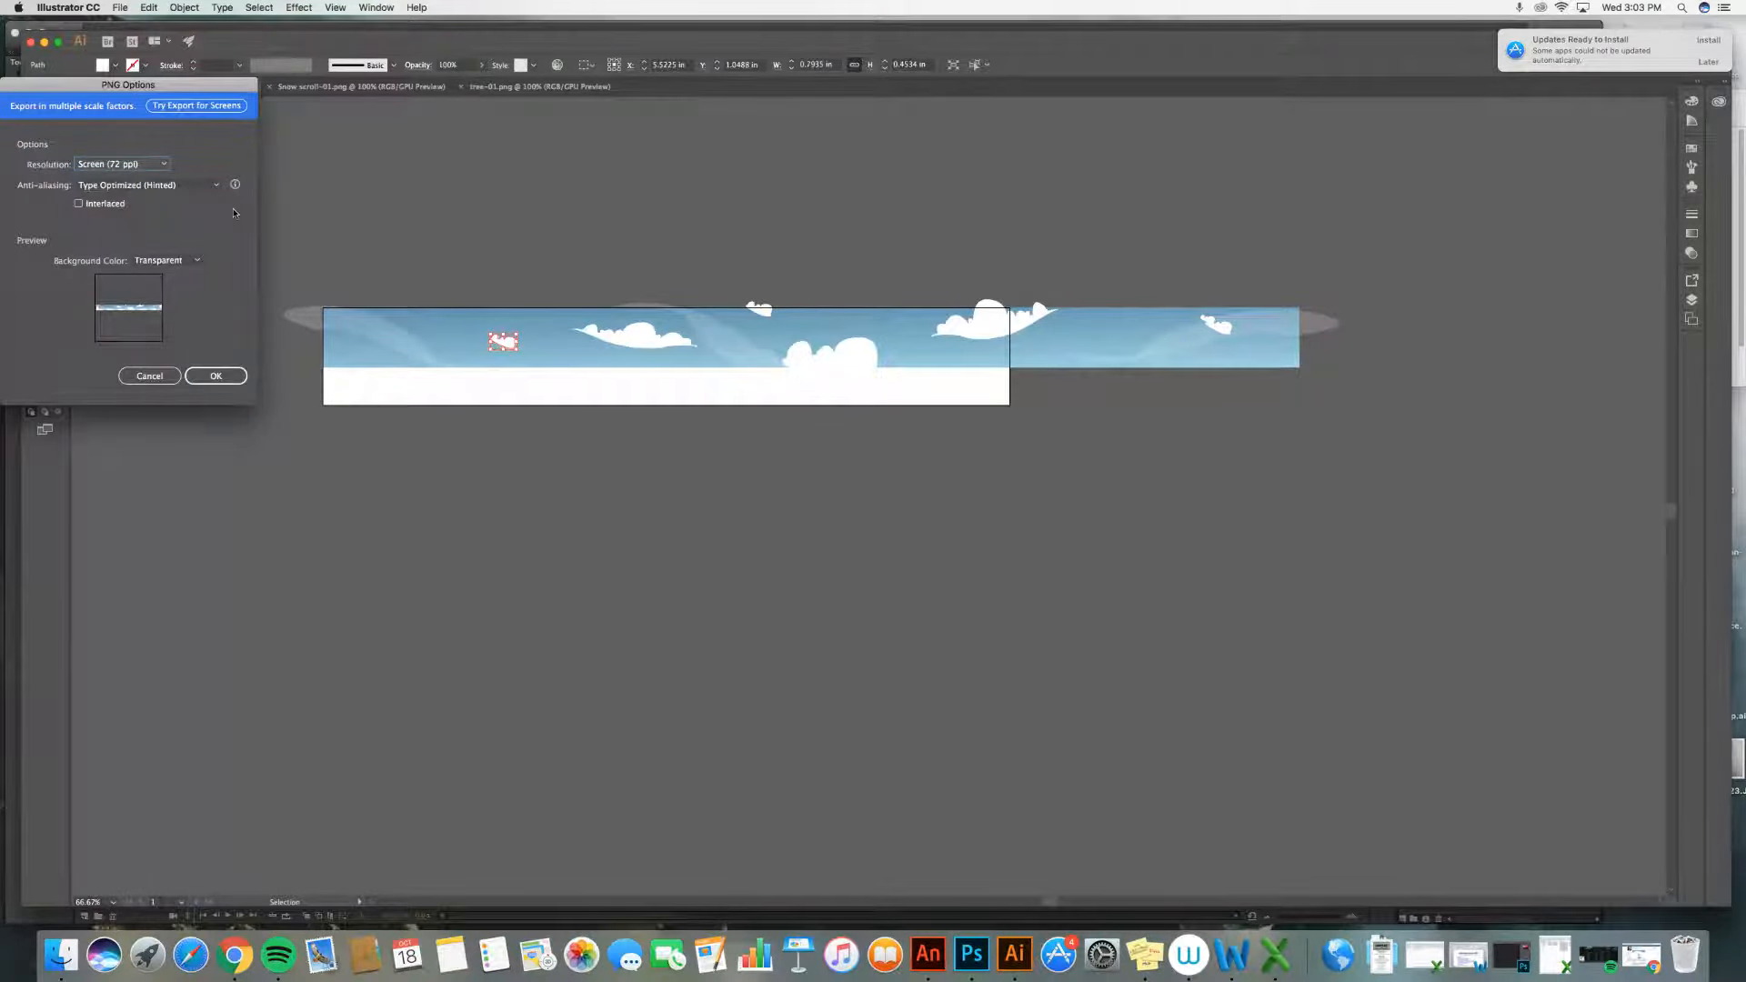
click(166, 165)
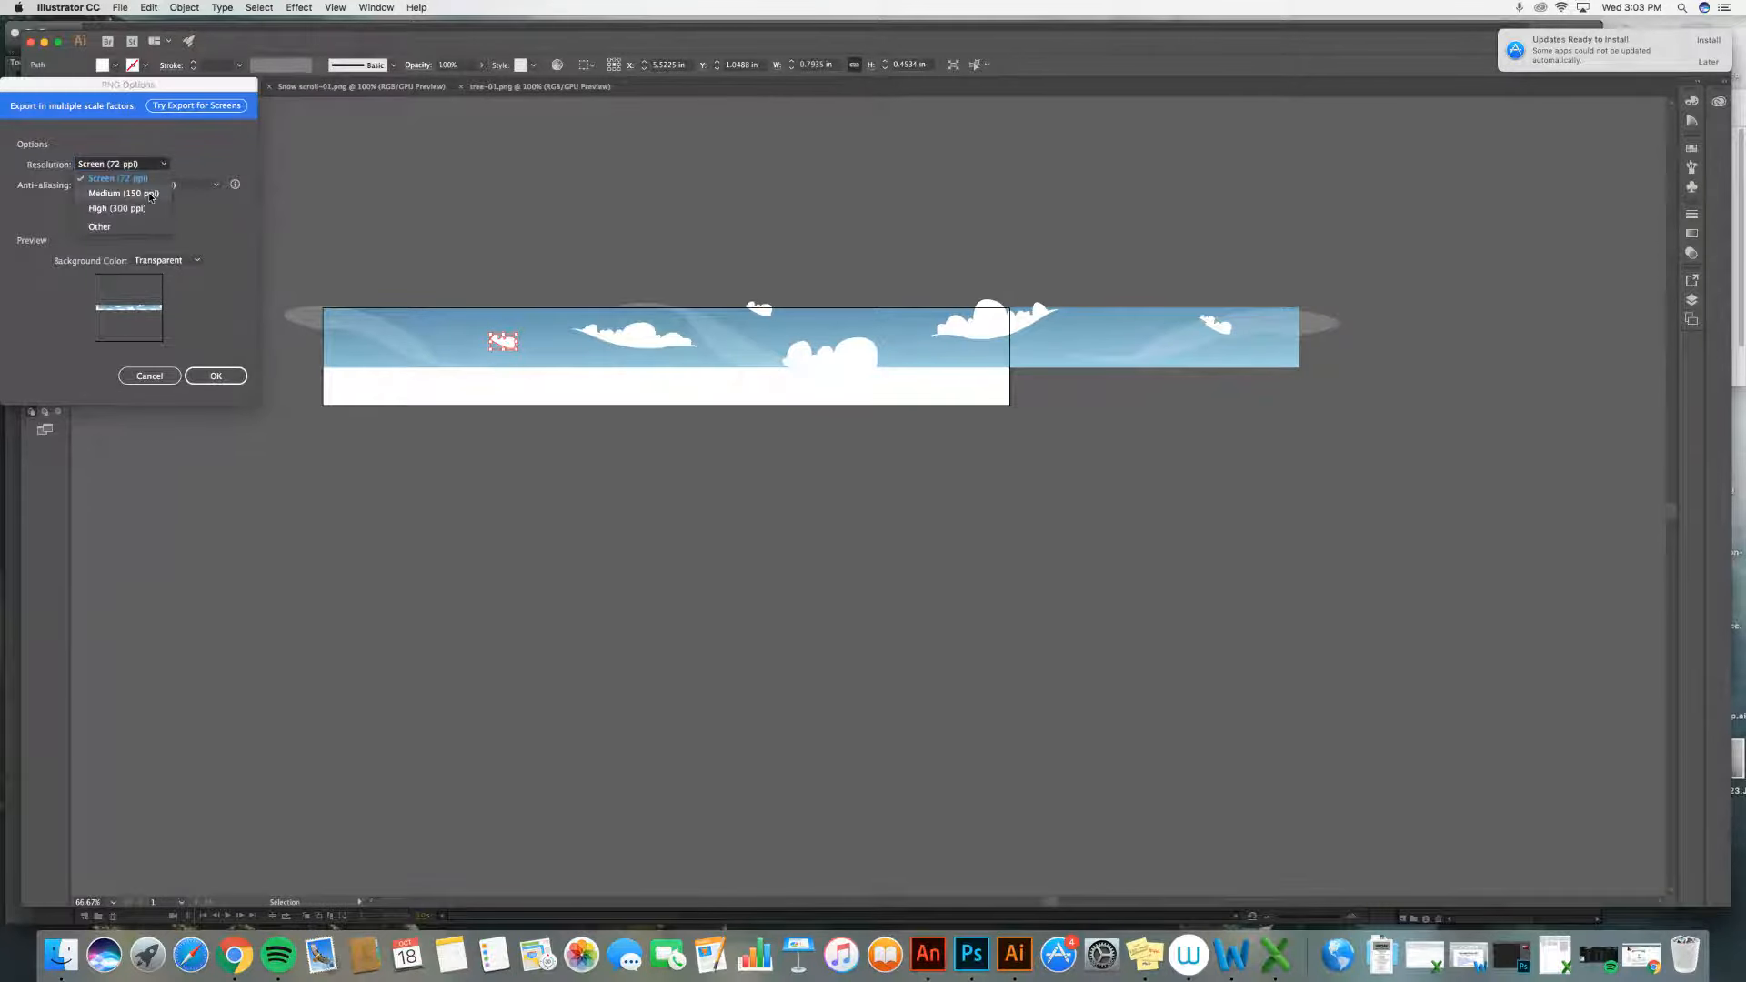
click(151, 191)
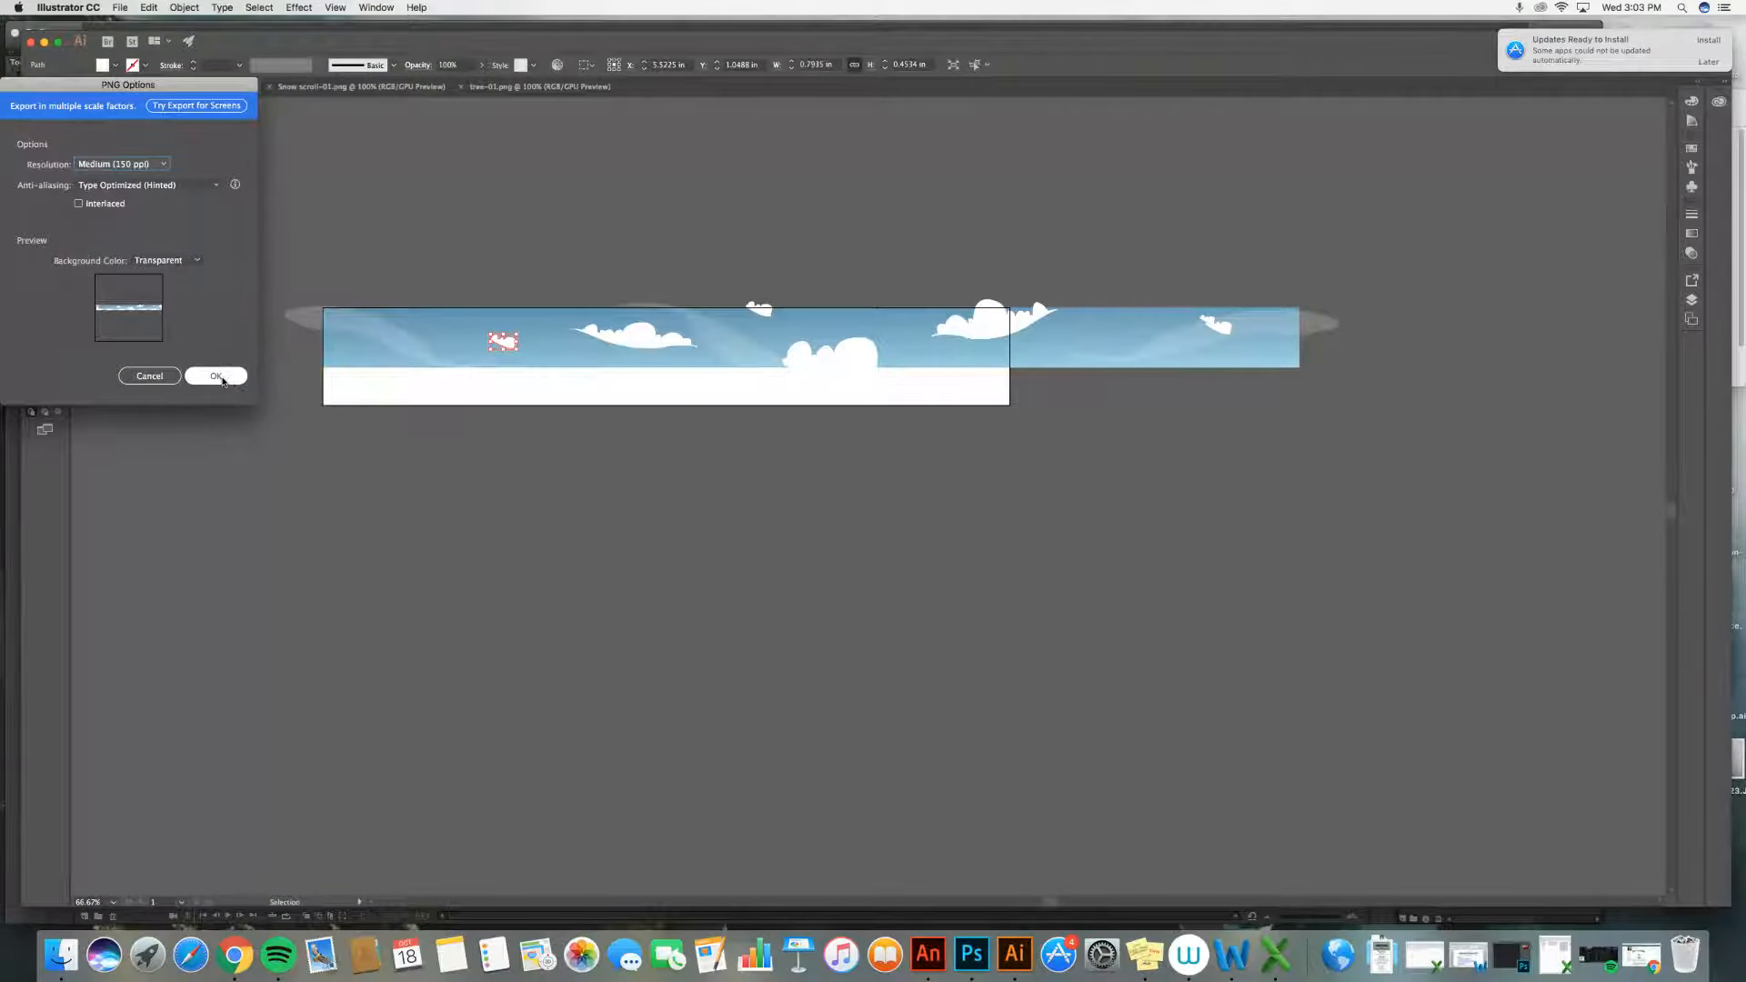
click(149, 375)
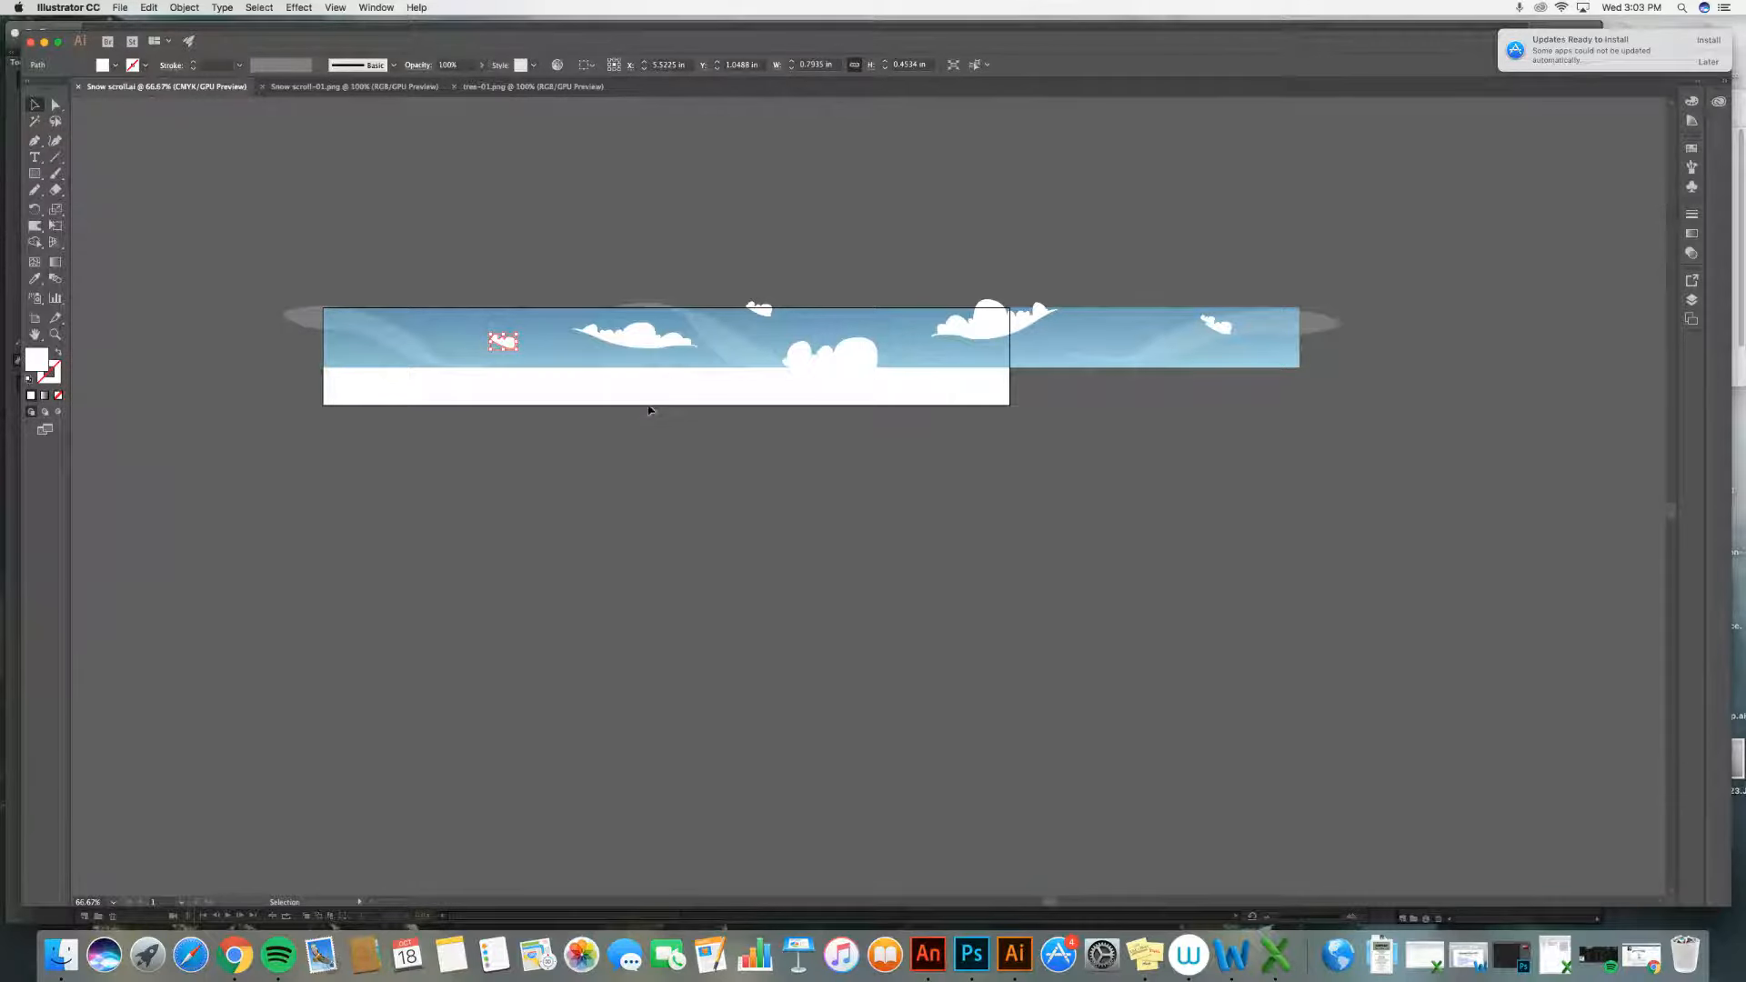
Step: In the Snow scroll-01.png document, set the artboard width to 21 in with the Artboard tool
click(352, 88)
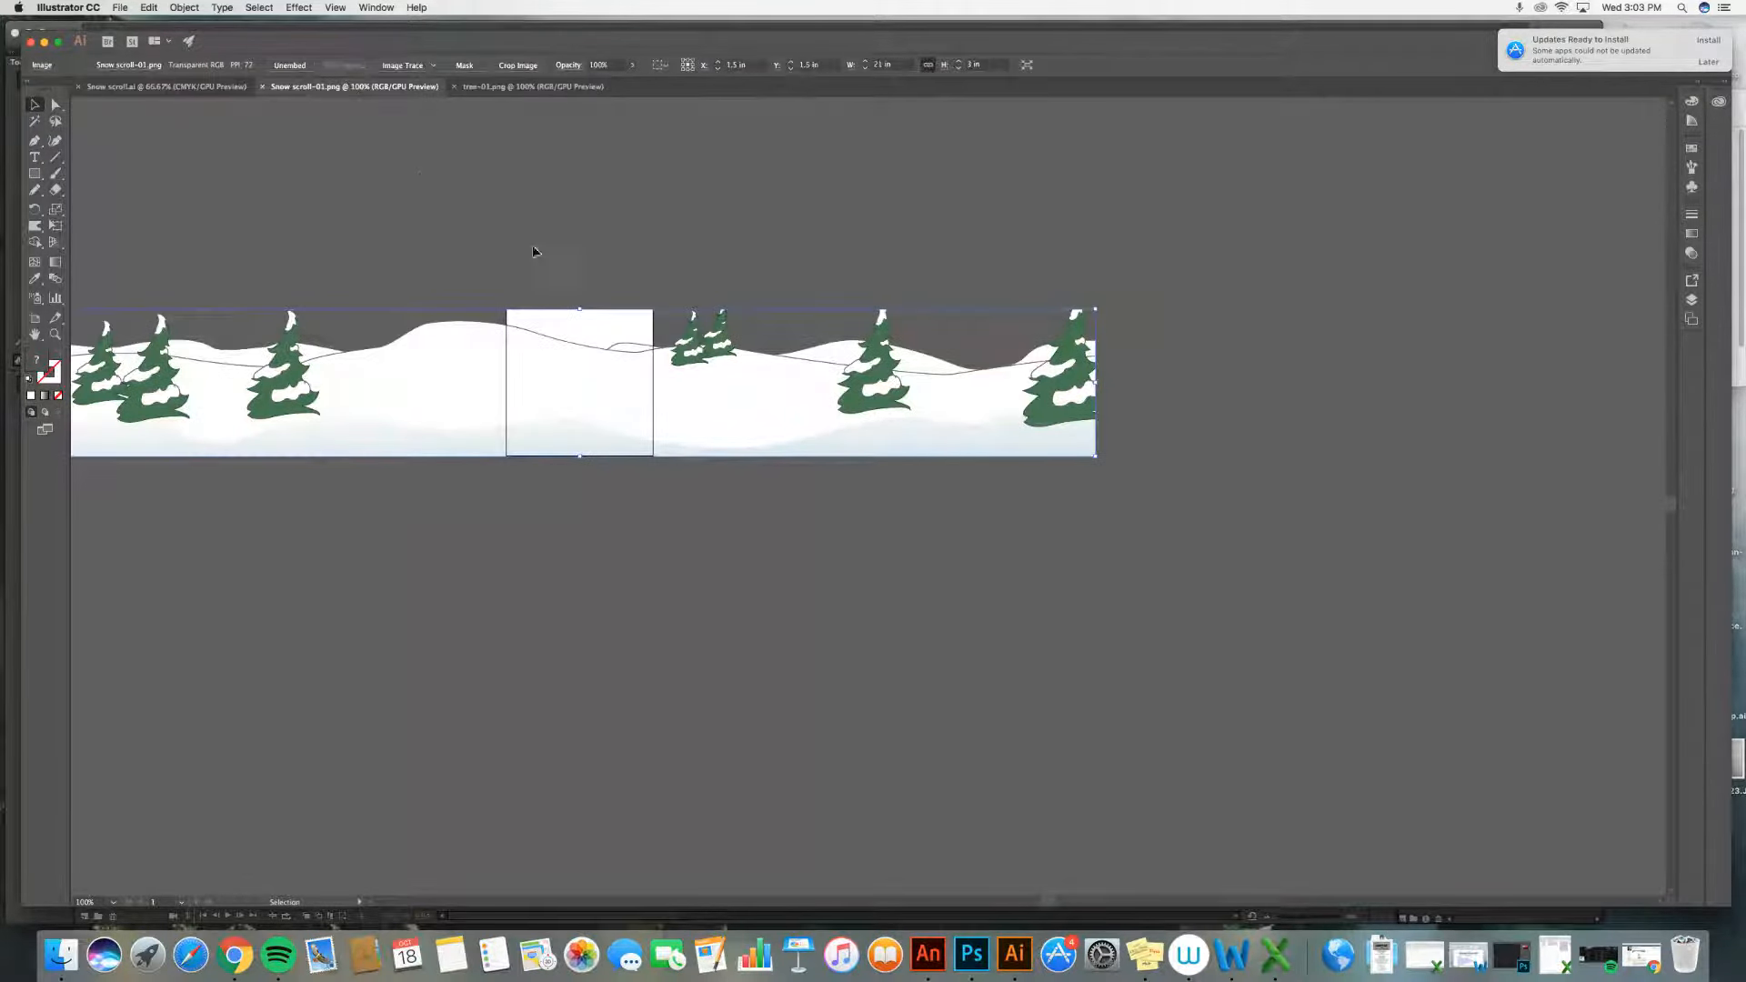
scroll(517, 250, left, 3)
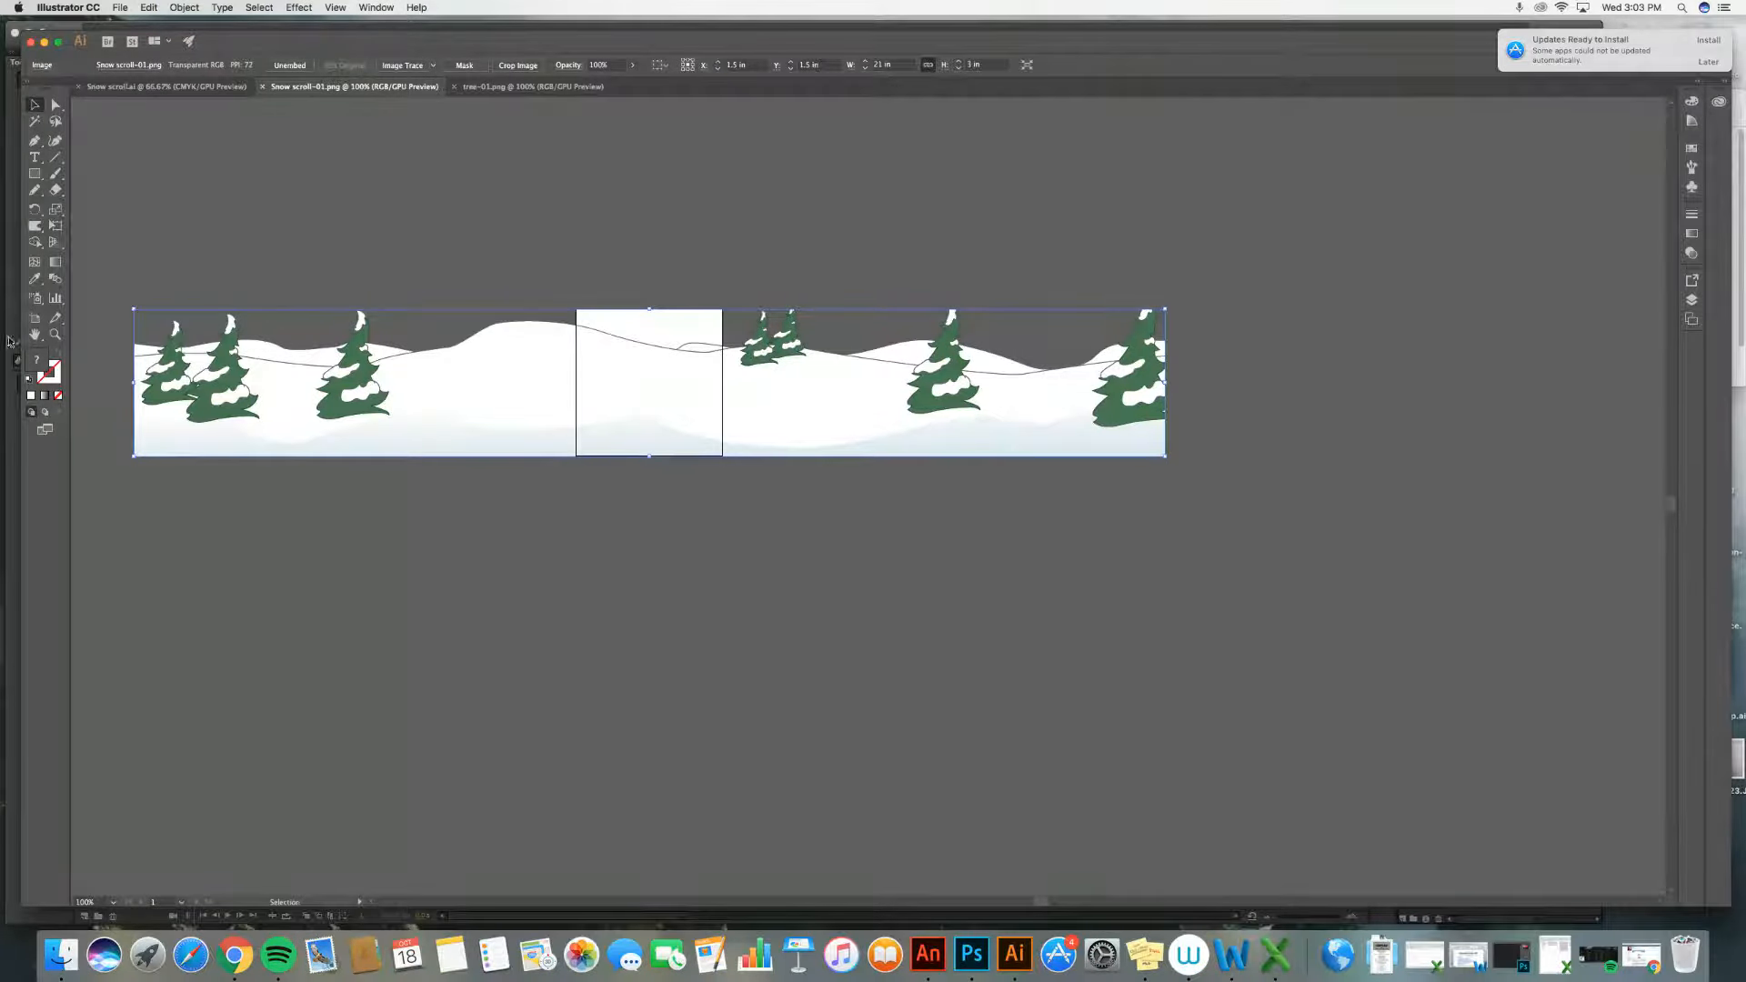
click(35, 317)
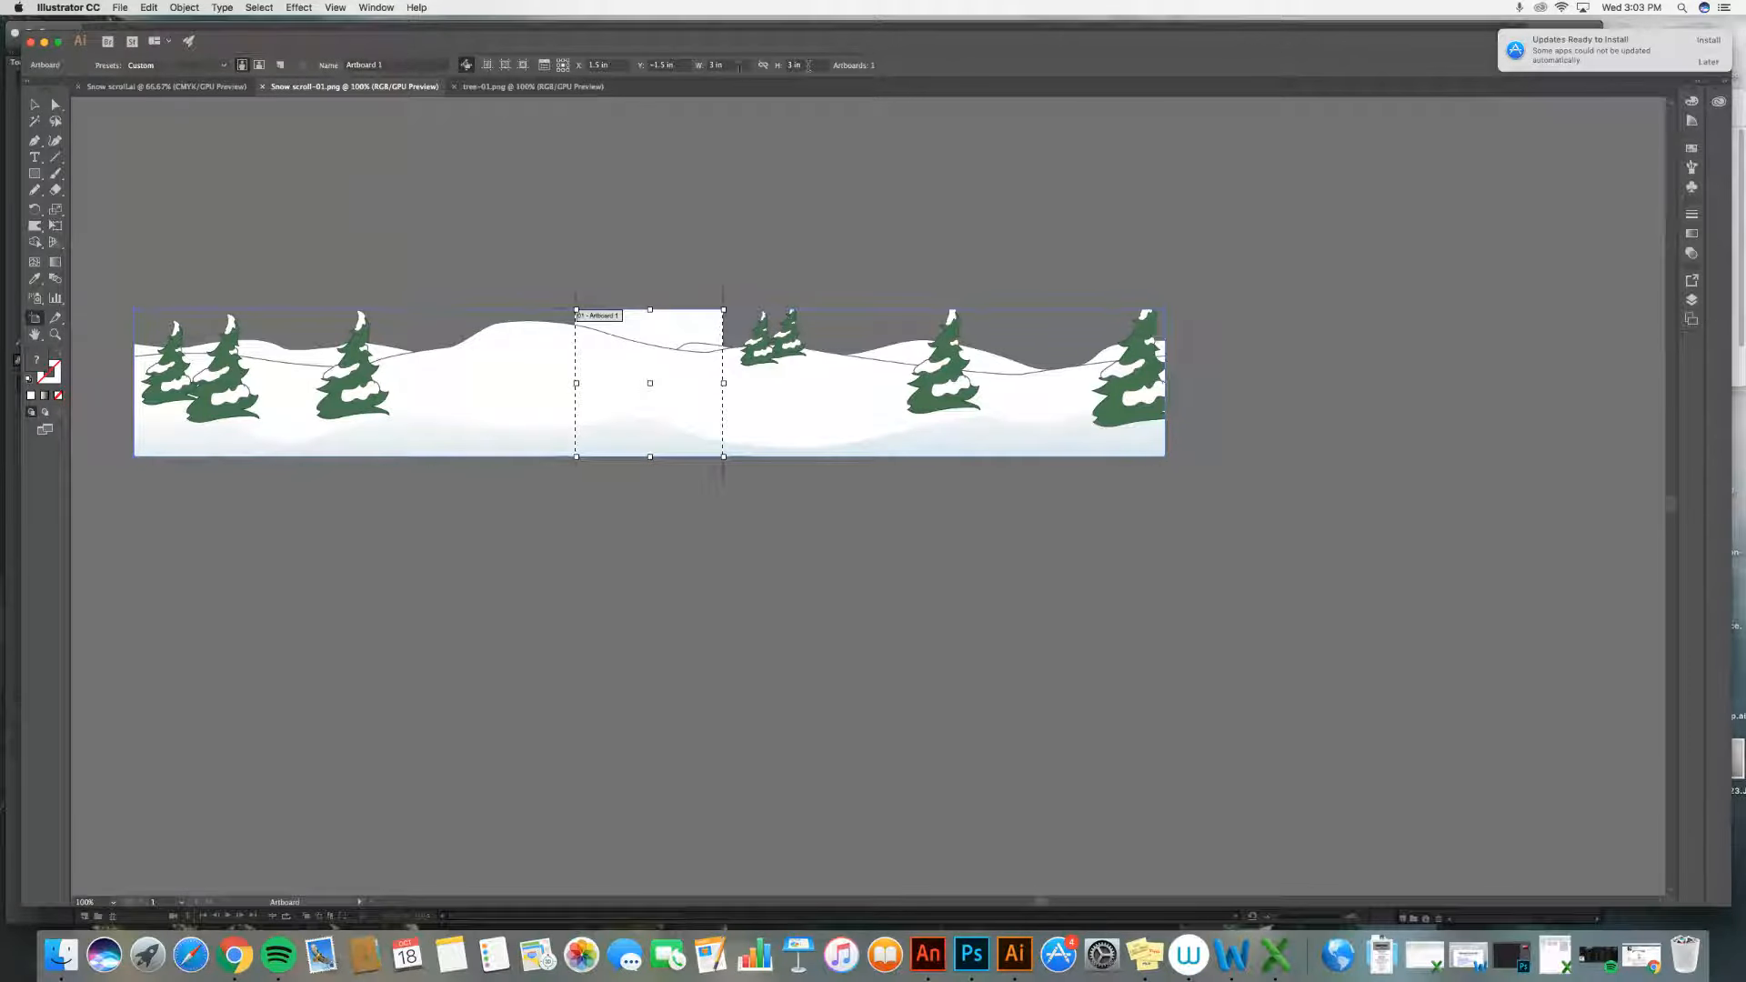
drag(733, 66, 672, 65)
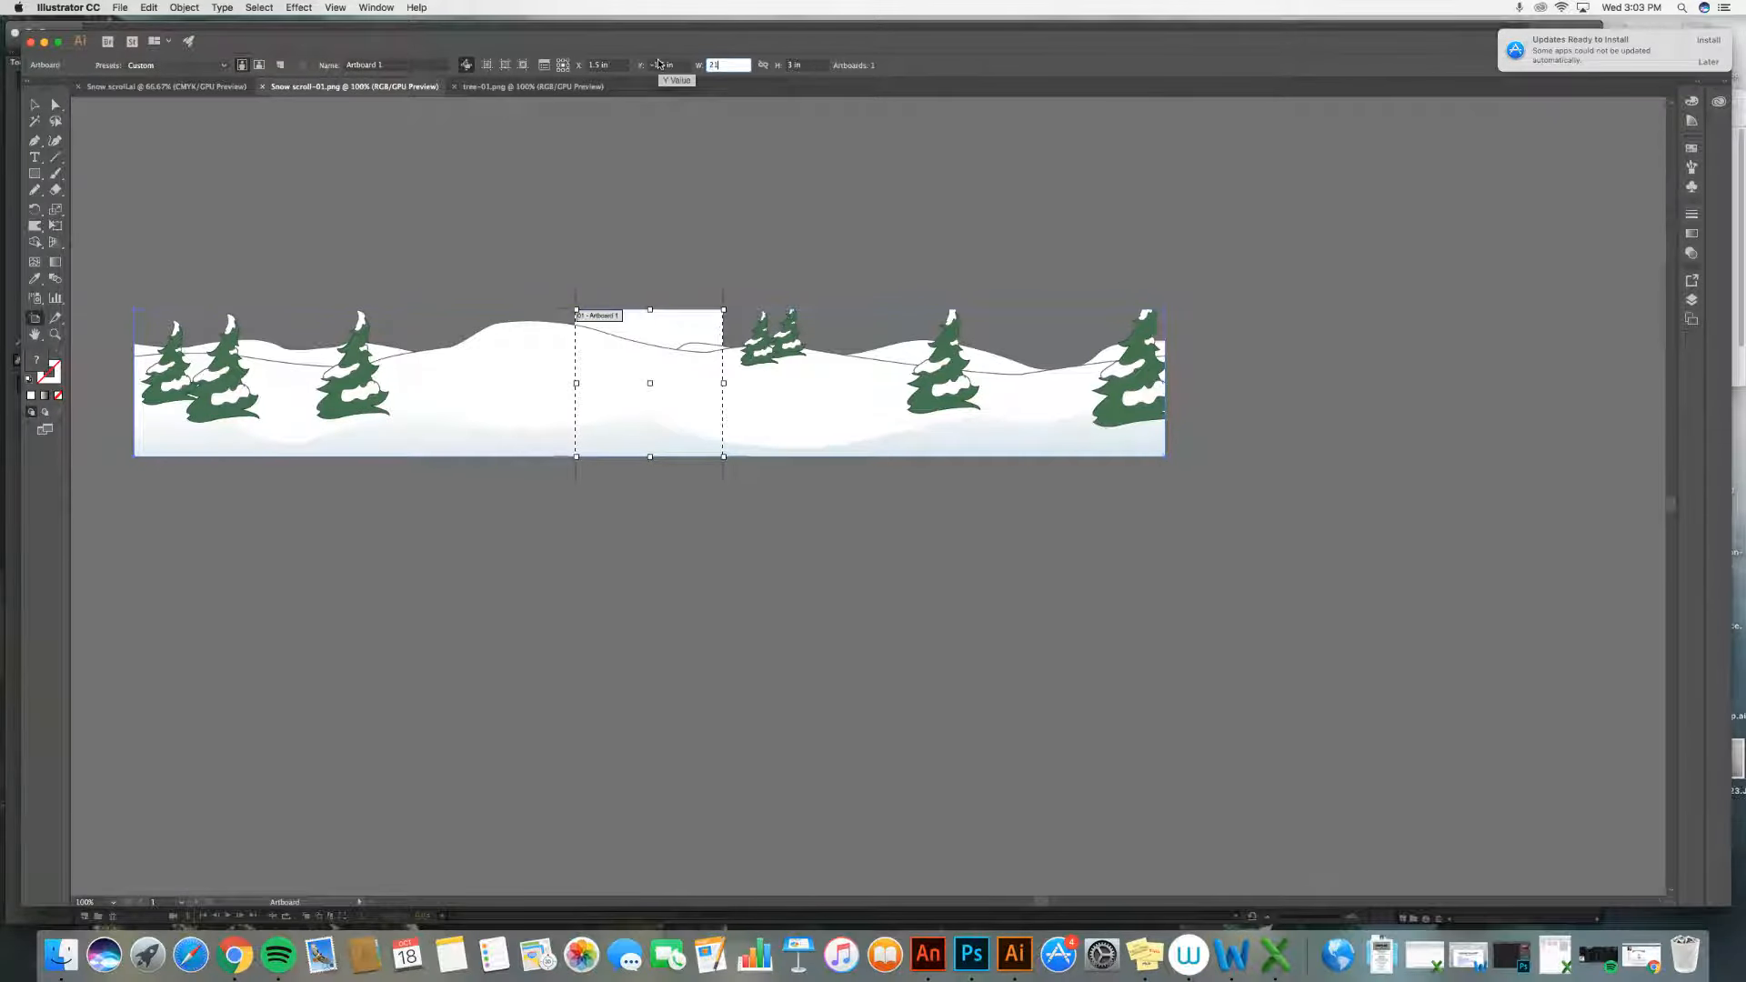
text(21)
key(Return)
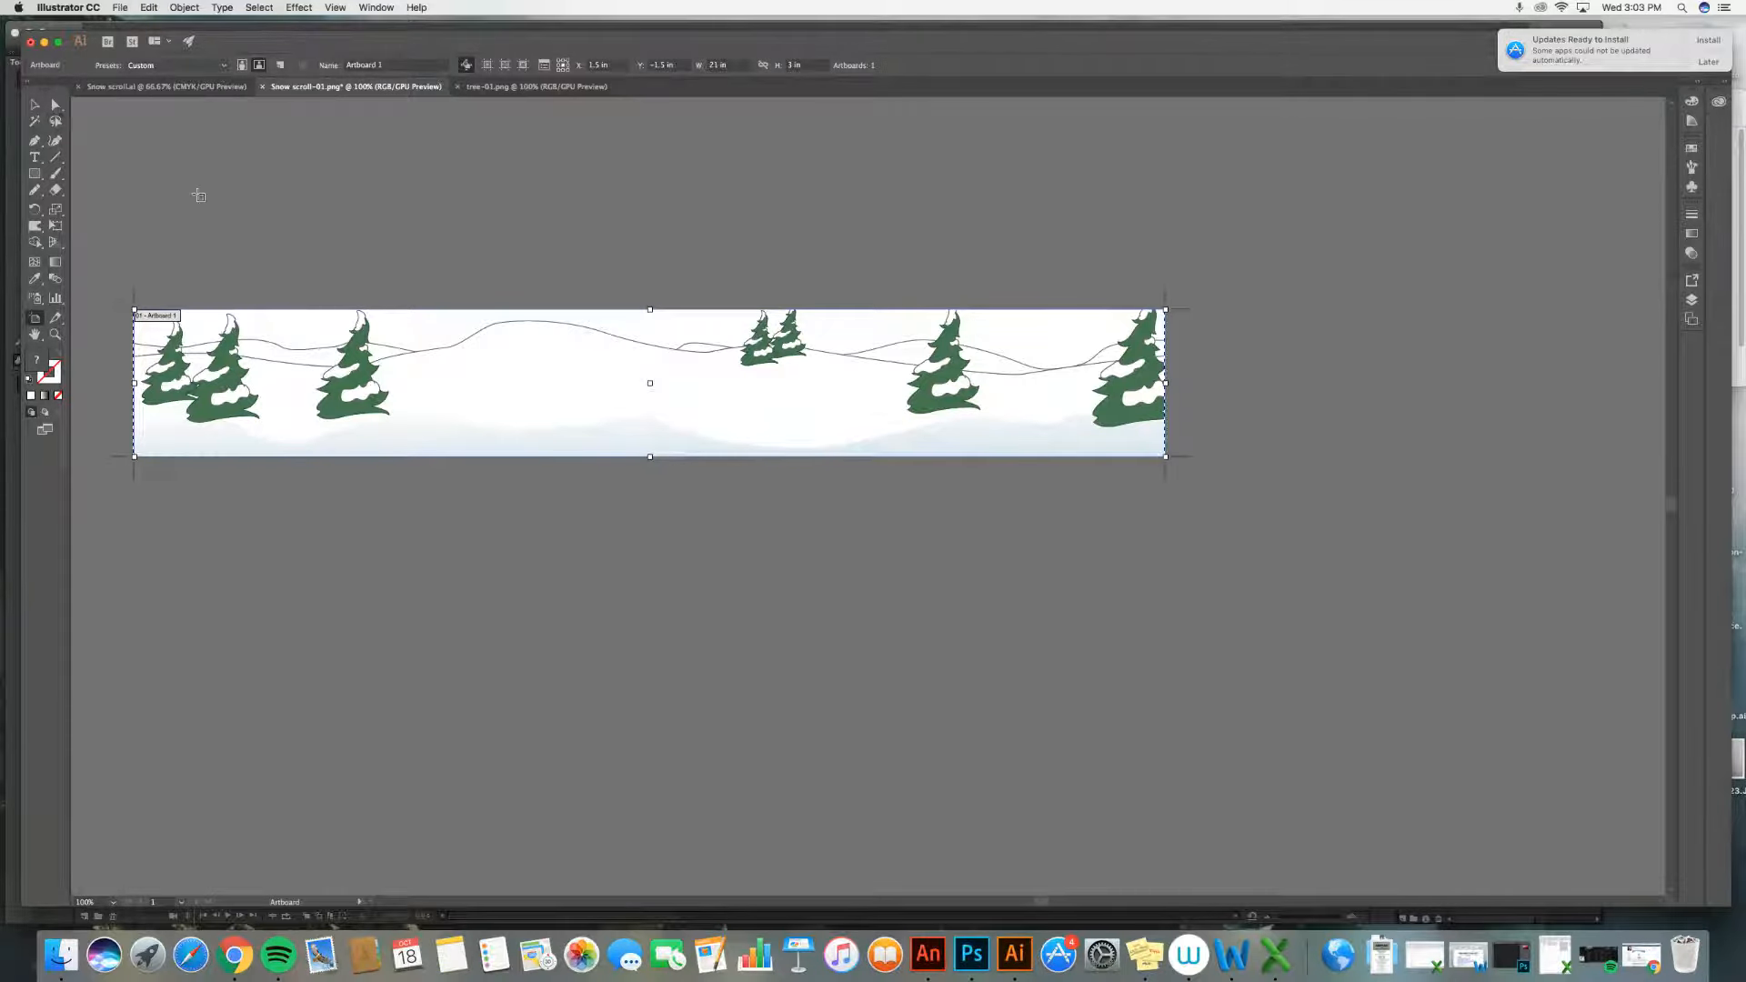
key(Return)
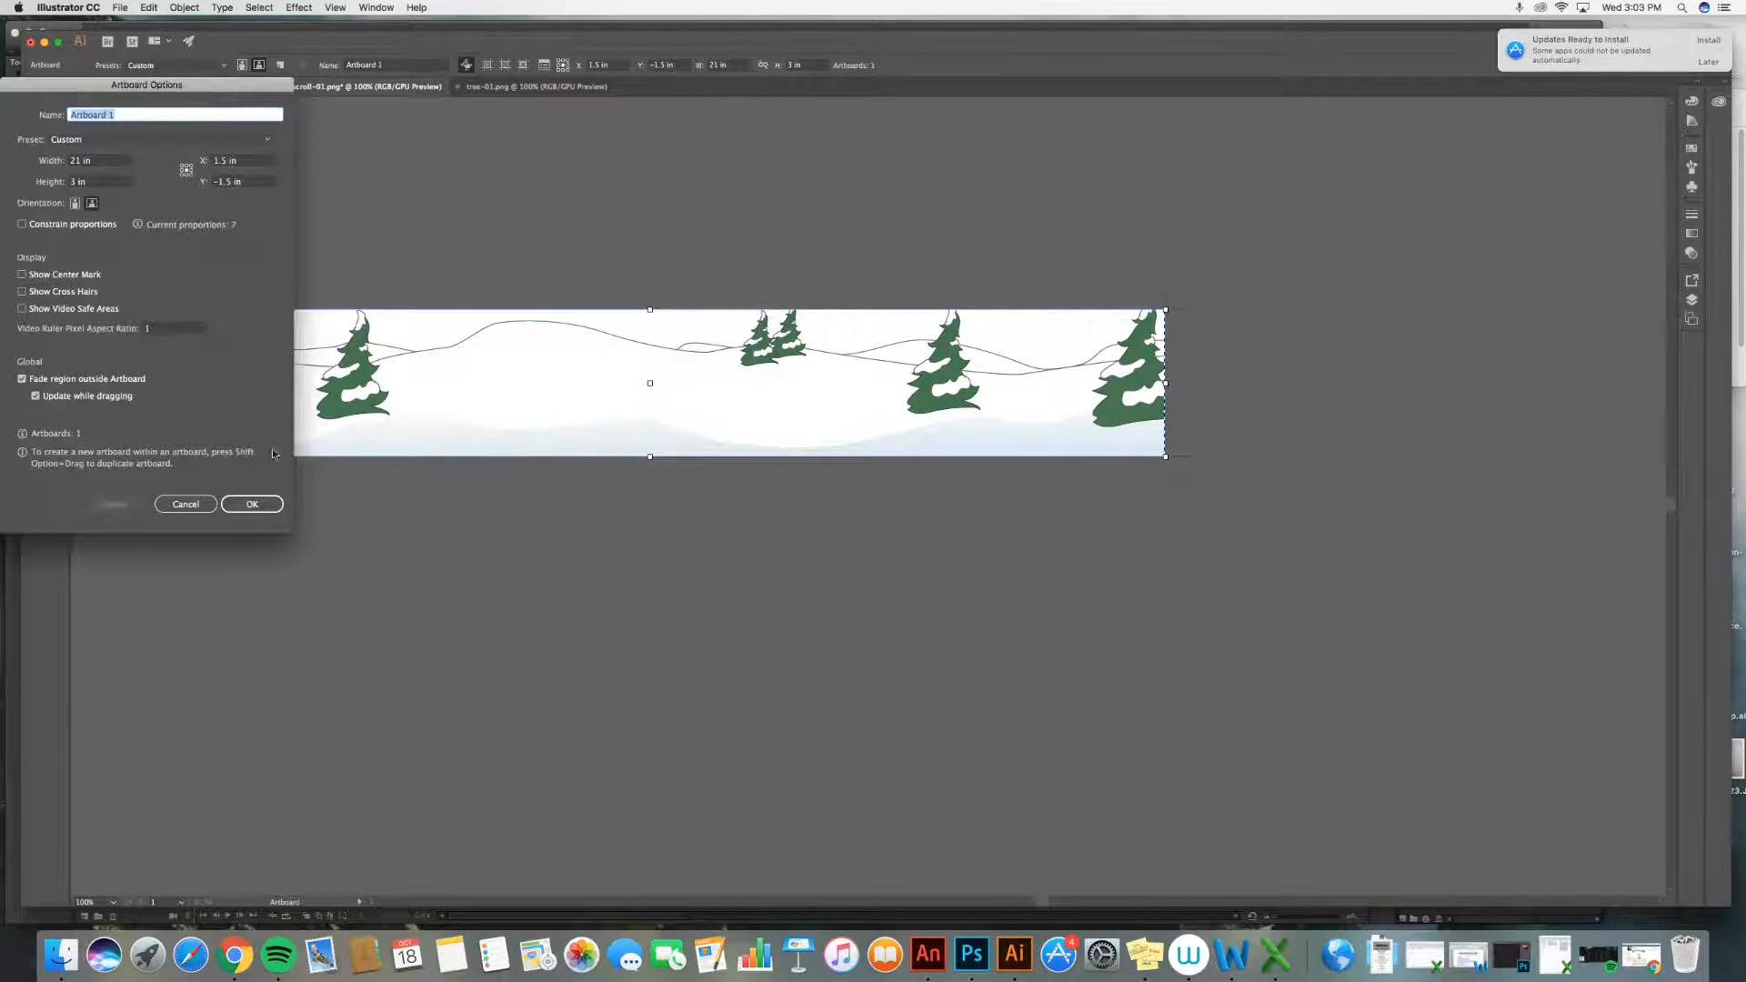
click(191, 506)
click(38, 108)
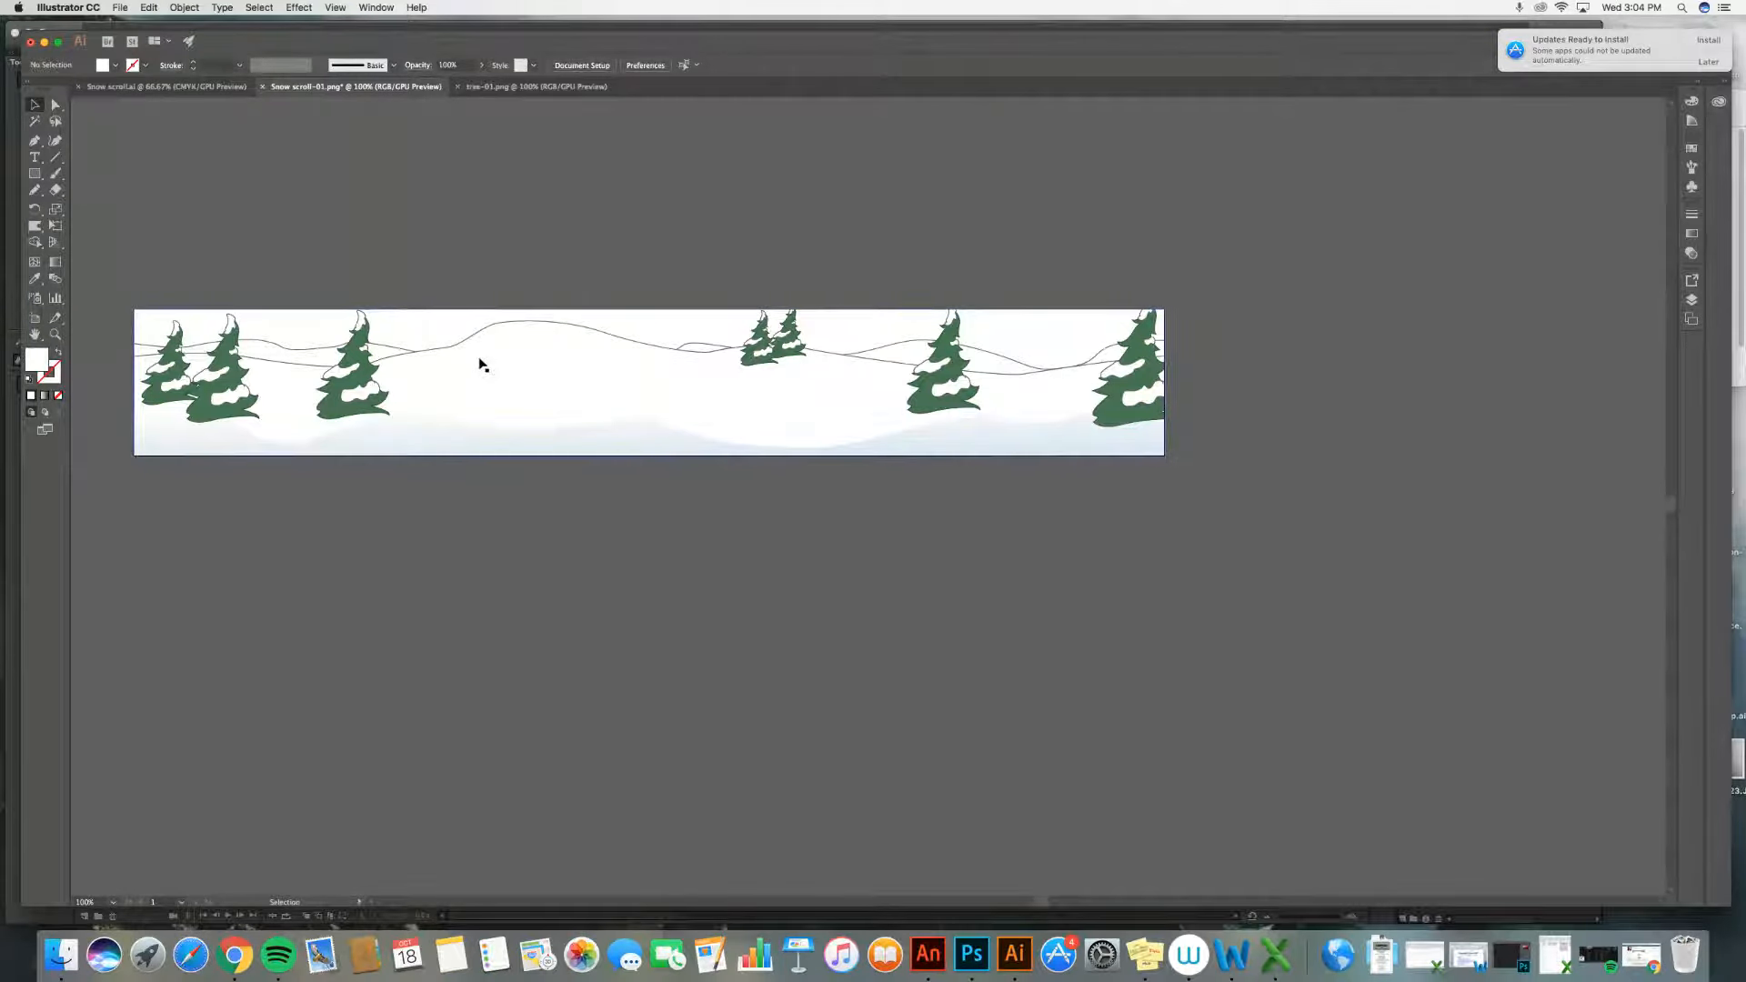
Step: Move the snowy hills and trees image down to sit just below the artboard
click(447, 333)
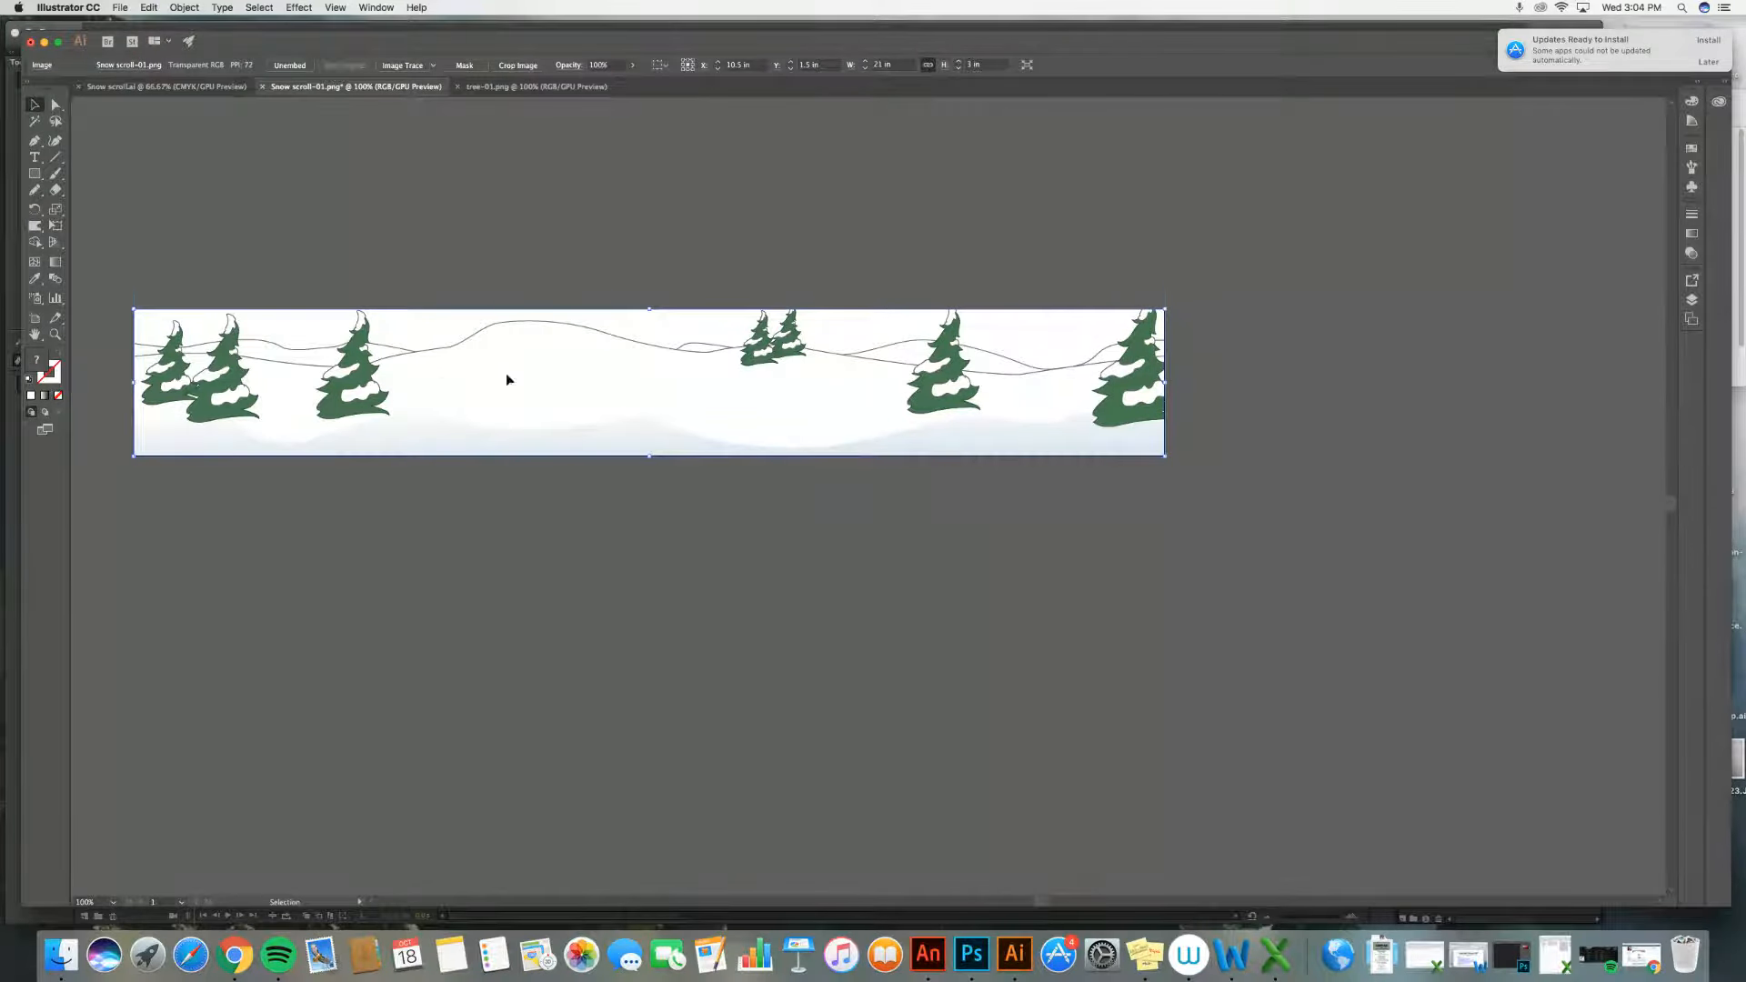
drag(507, 378, 541, 366)
click(324, 284)
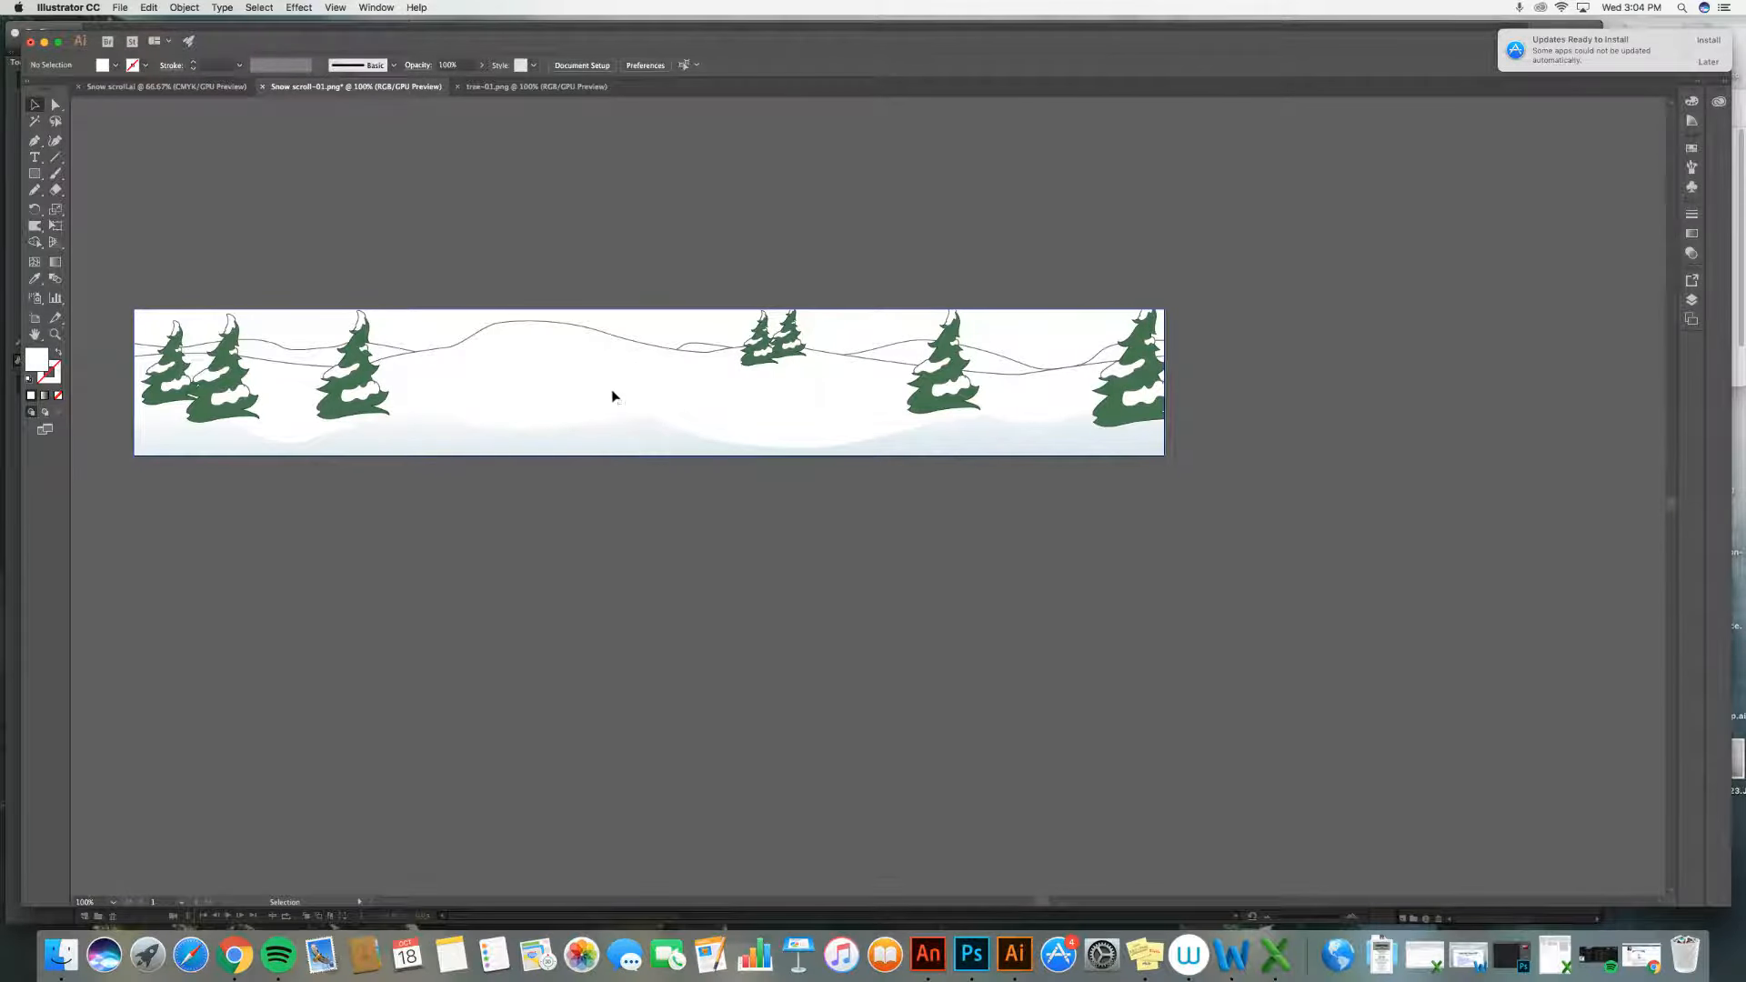
drag(612, 394, 758, 636)
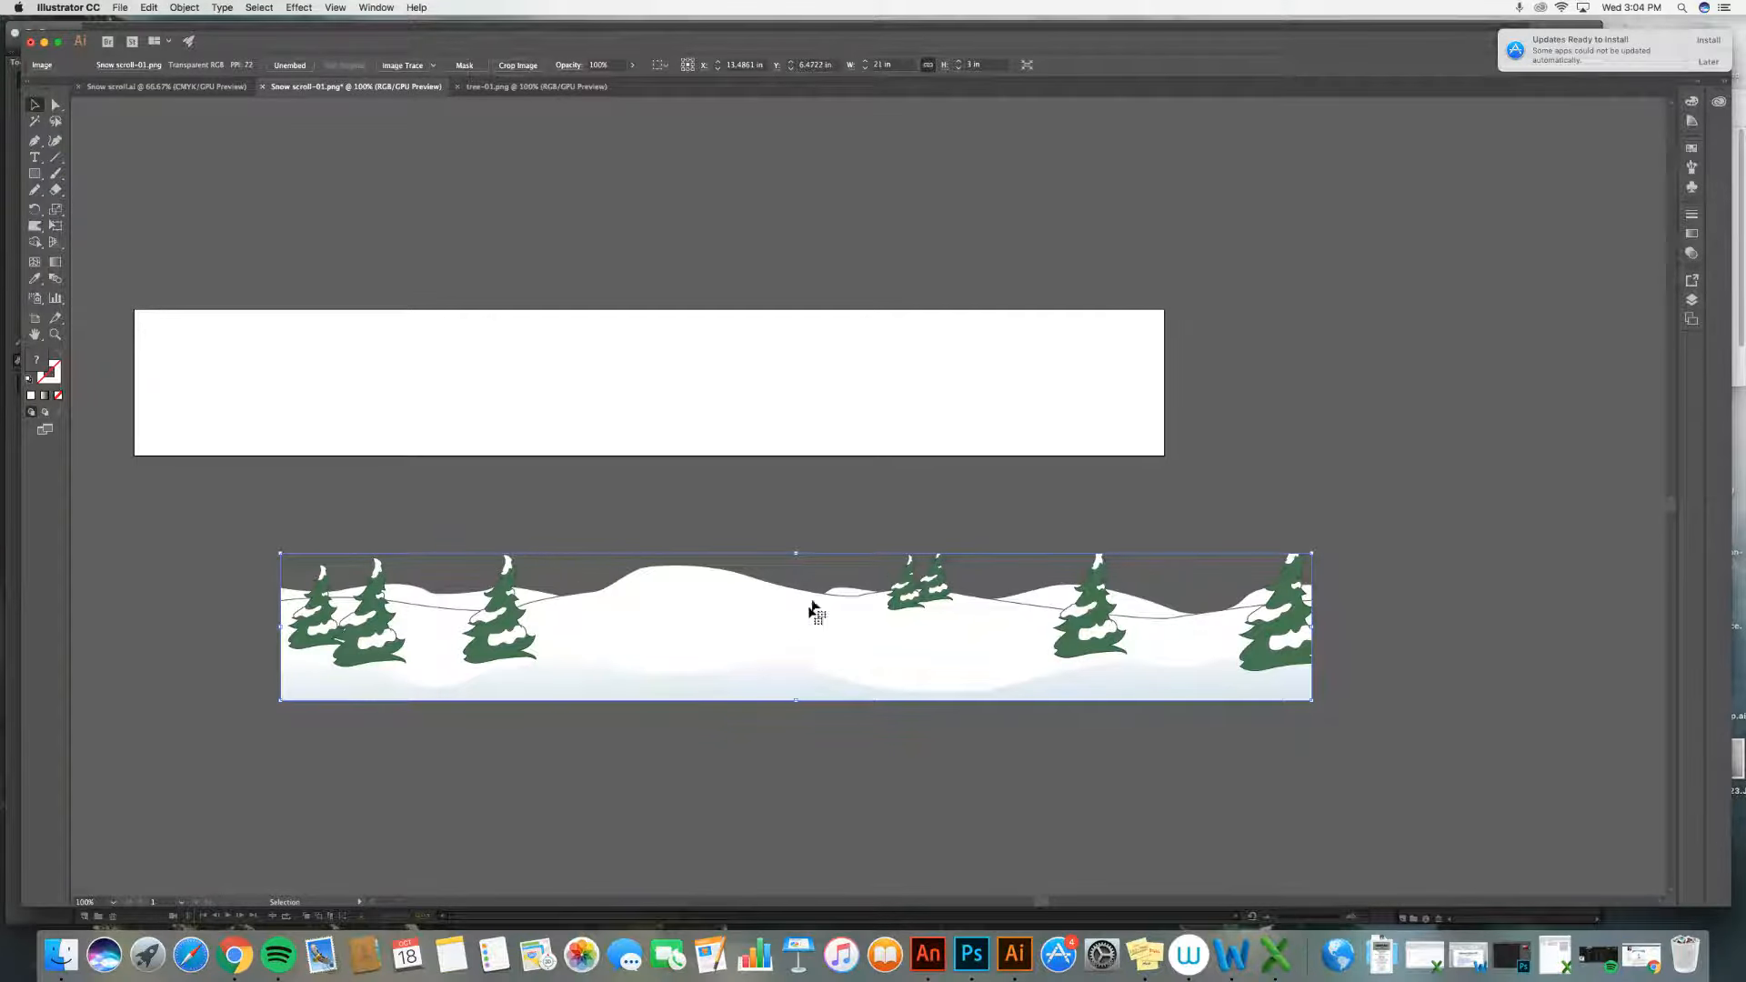
drag(781, 661, 675, 604)
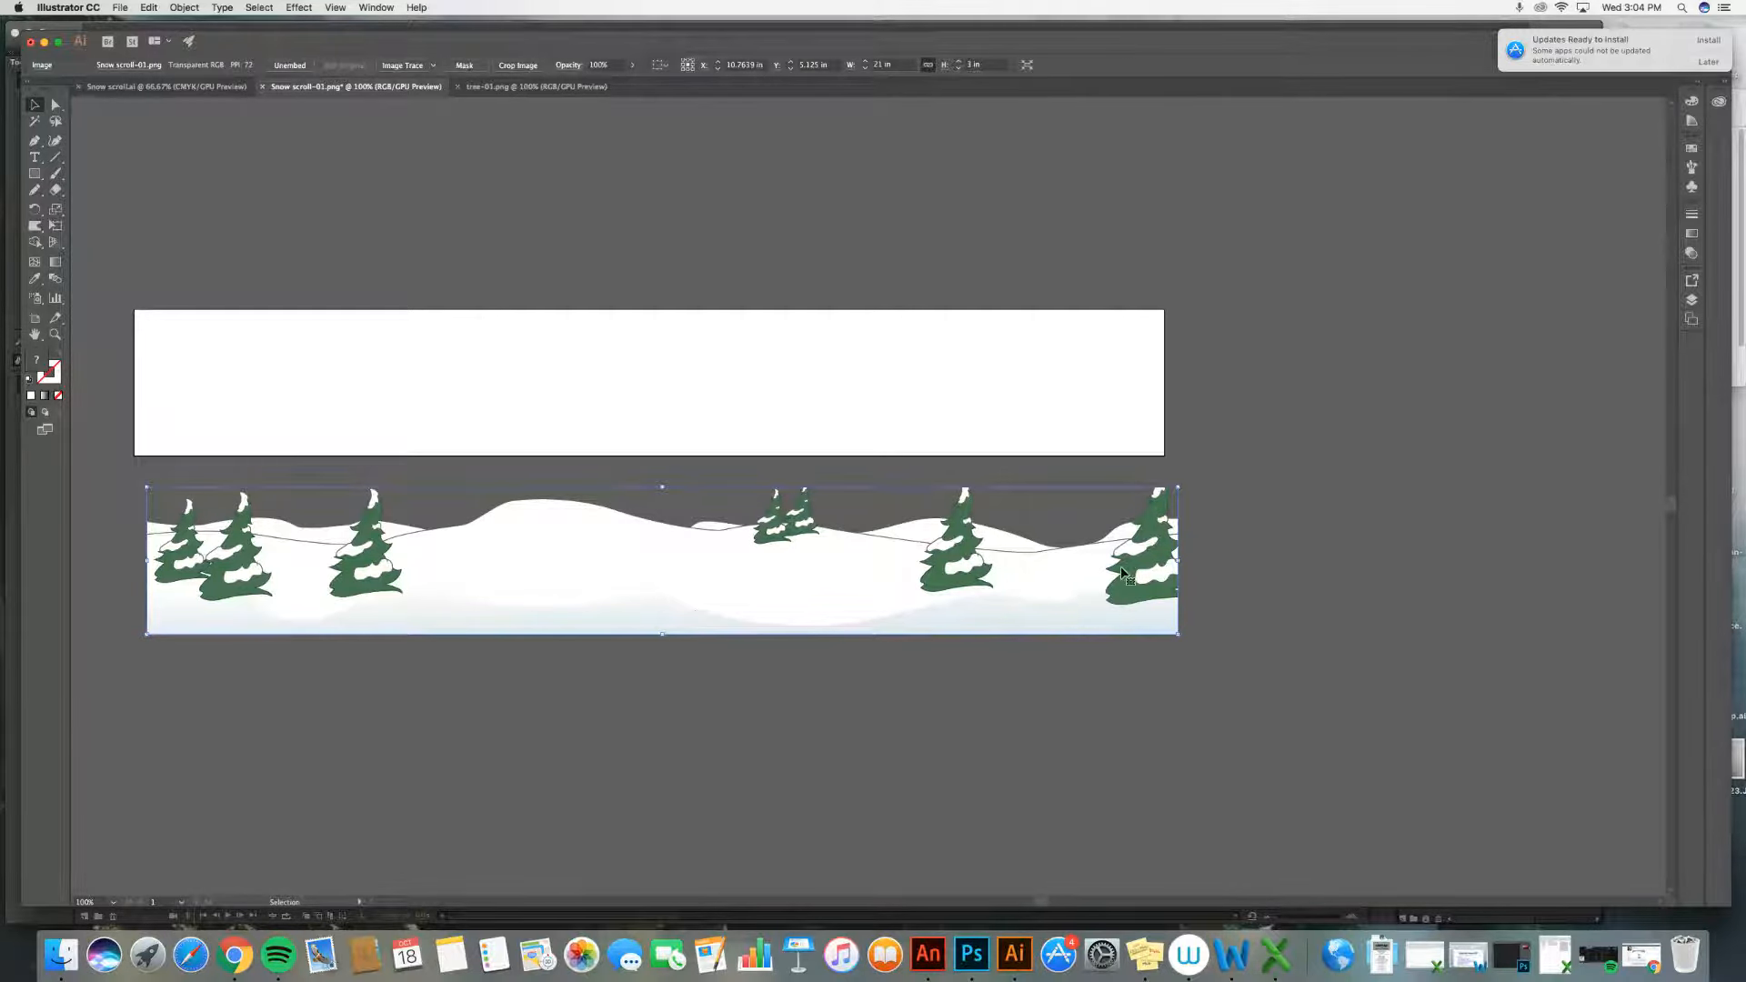
Step: Switch between the tree, snowy hills and sky documents
click(532, 87)
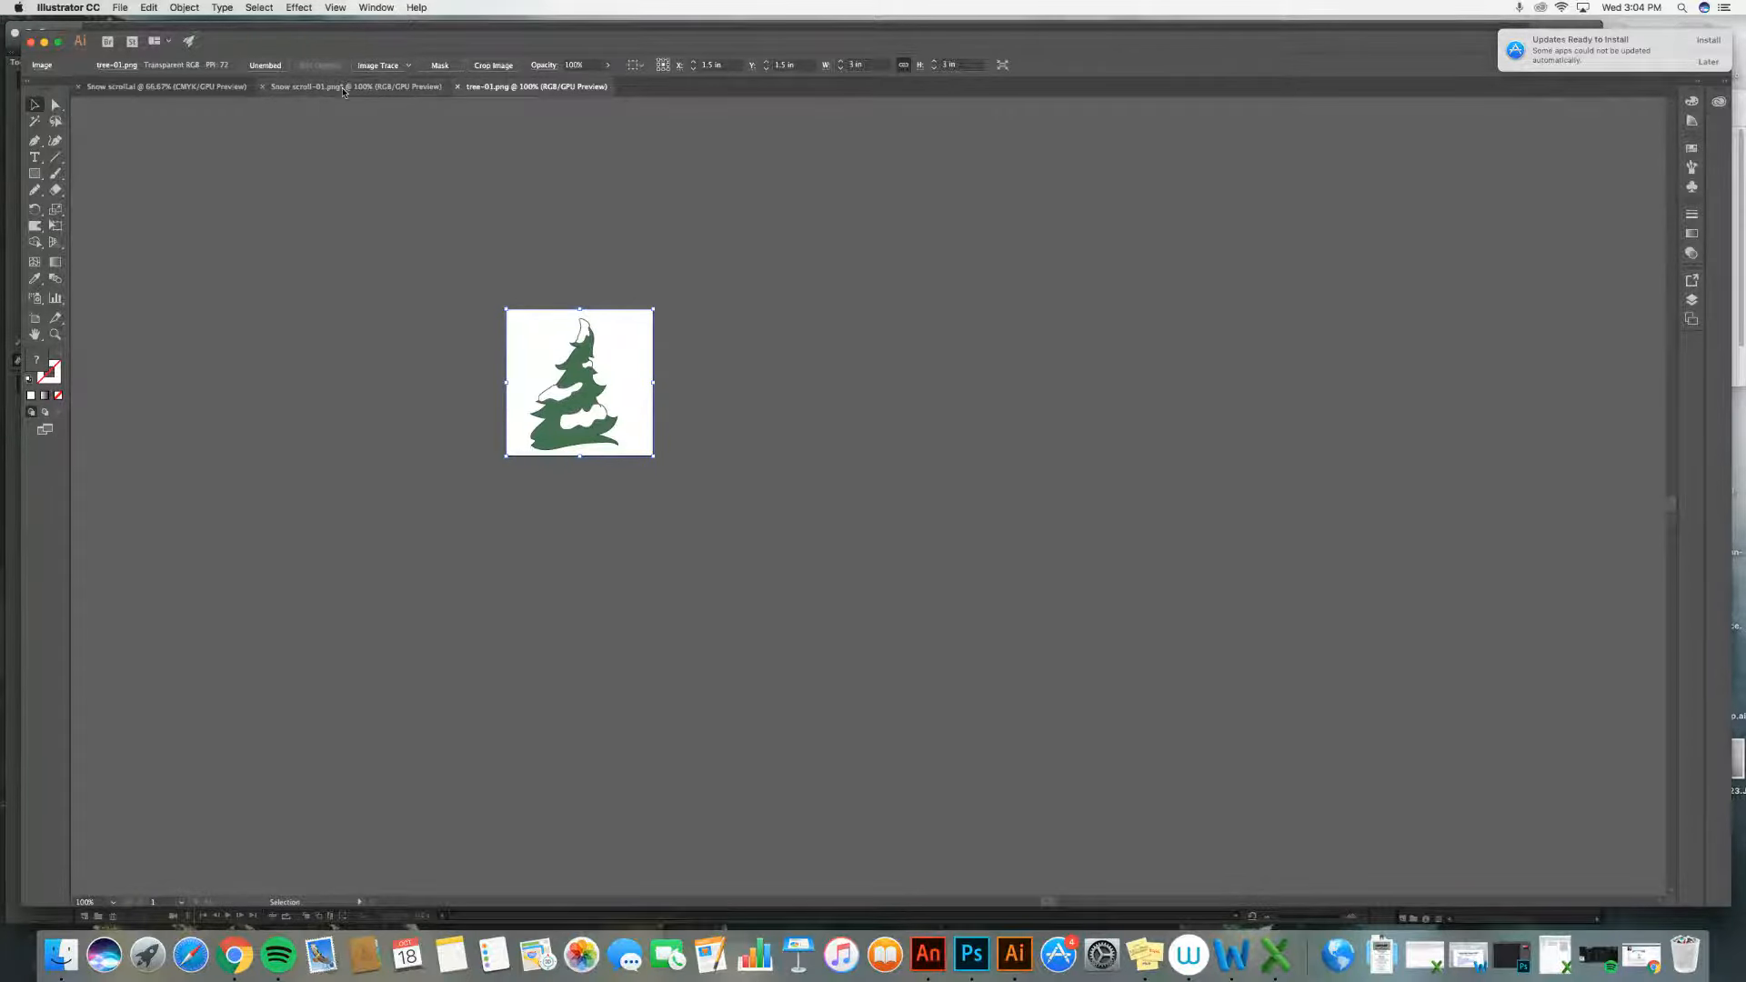
click(328, 86)
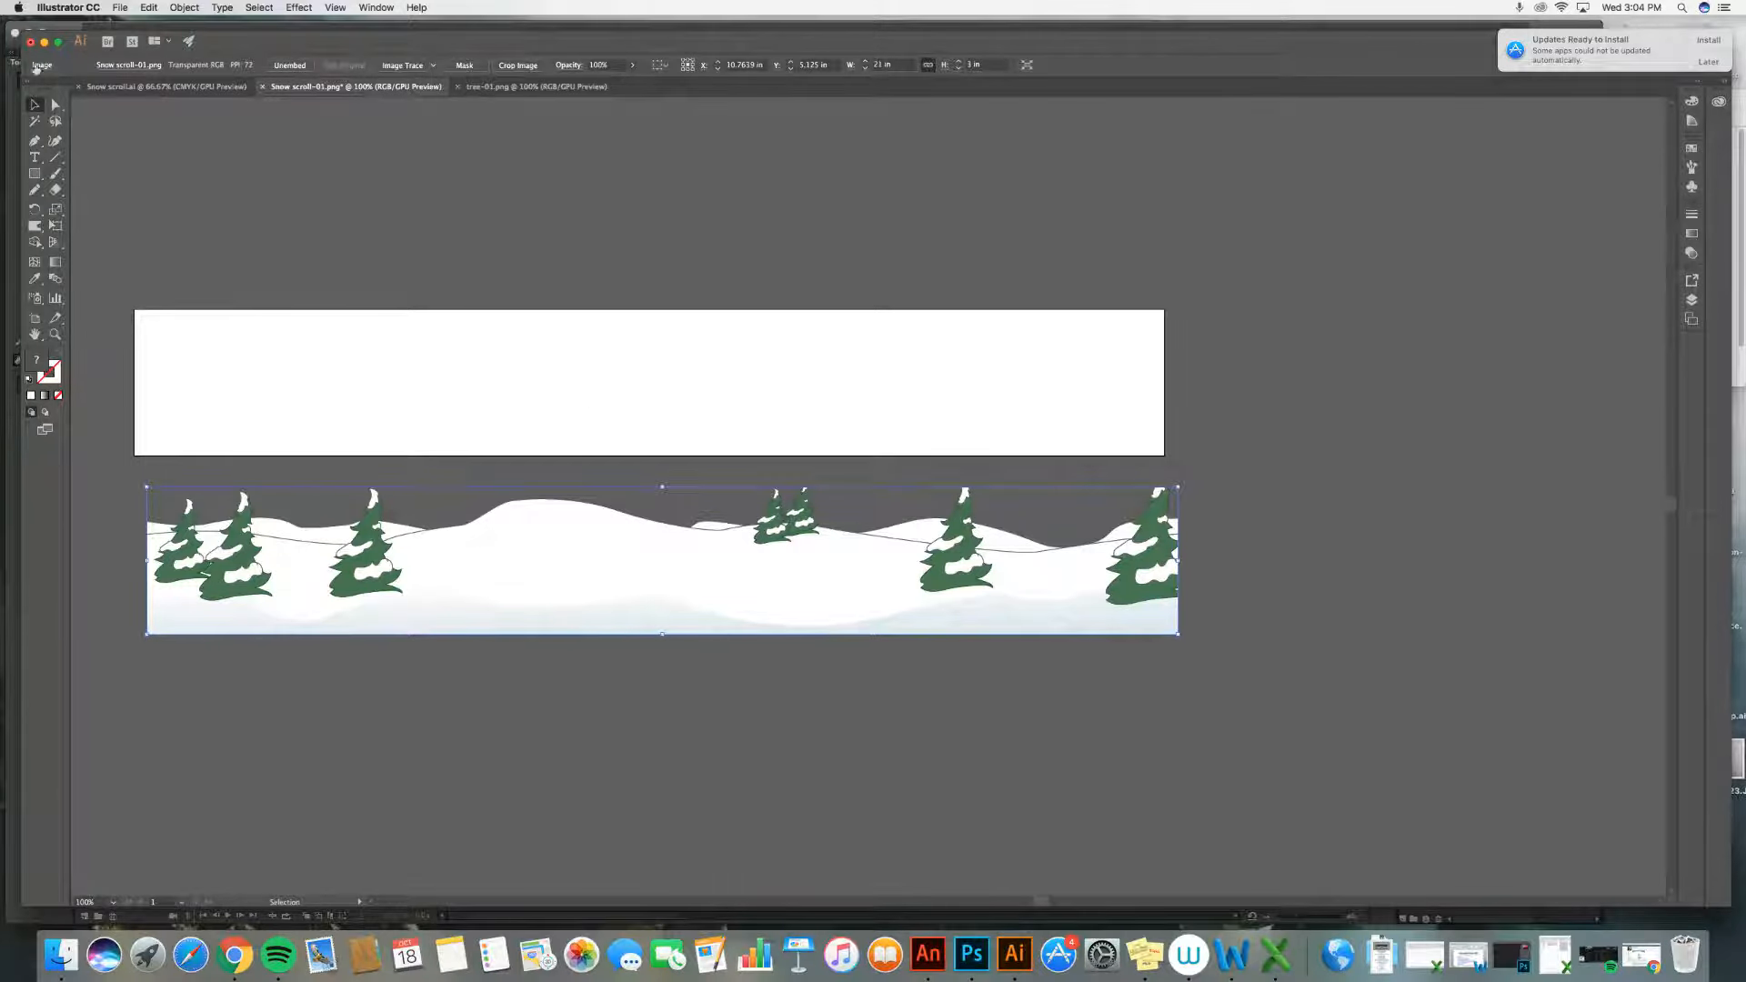
click(209, 87)
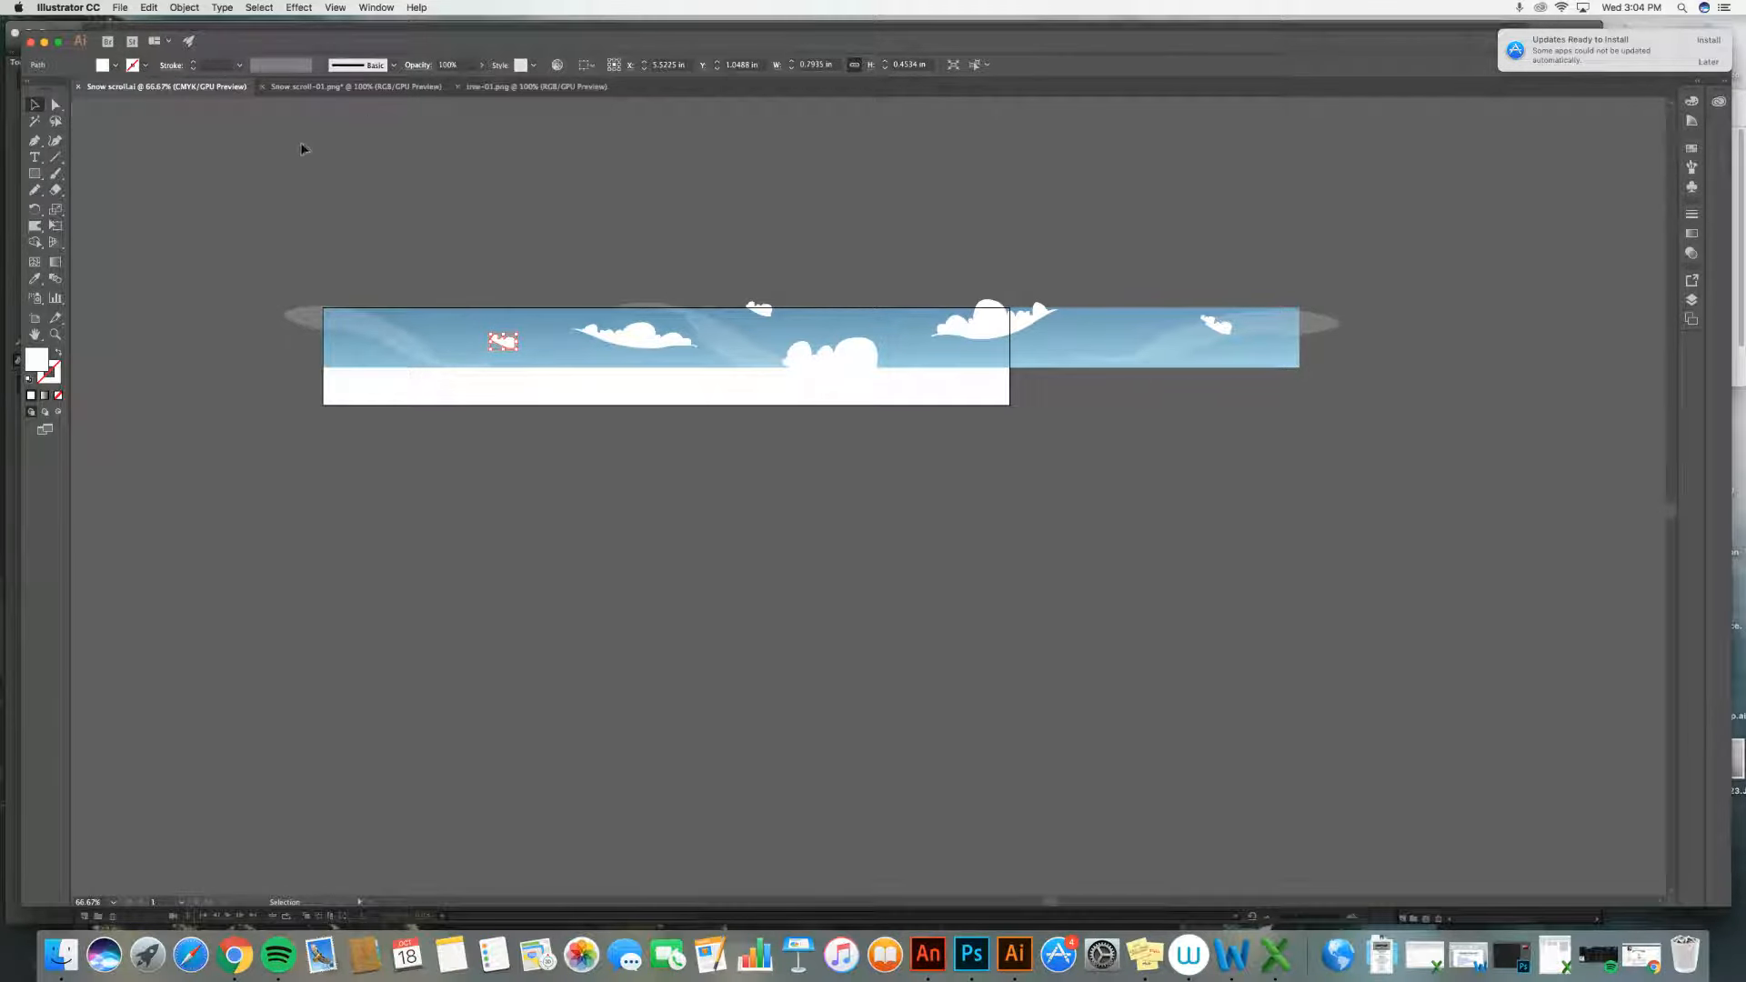
Step: Export the tree document as tree-01.png, replacing the existing file, at Medium (150 ppi) resolution with a transparent background
click(307, 88)
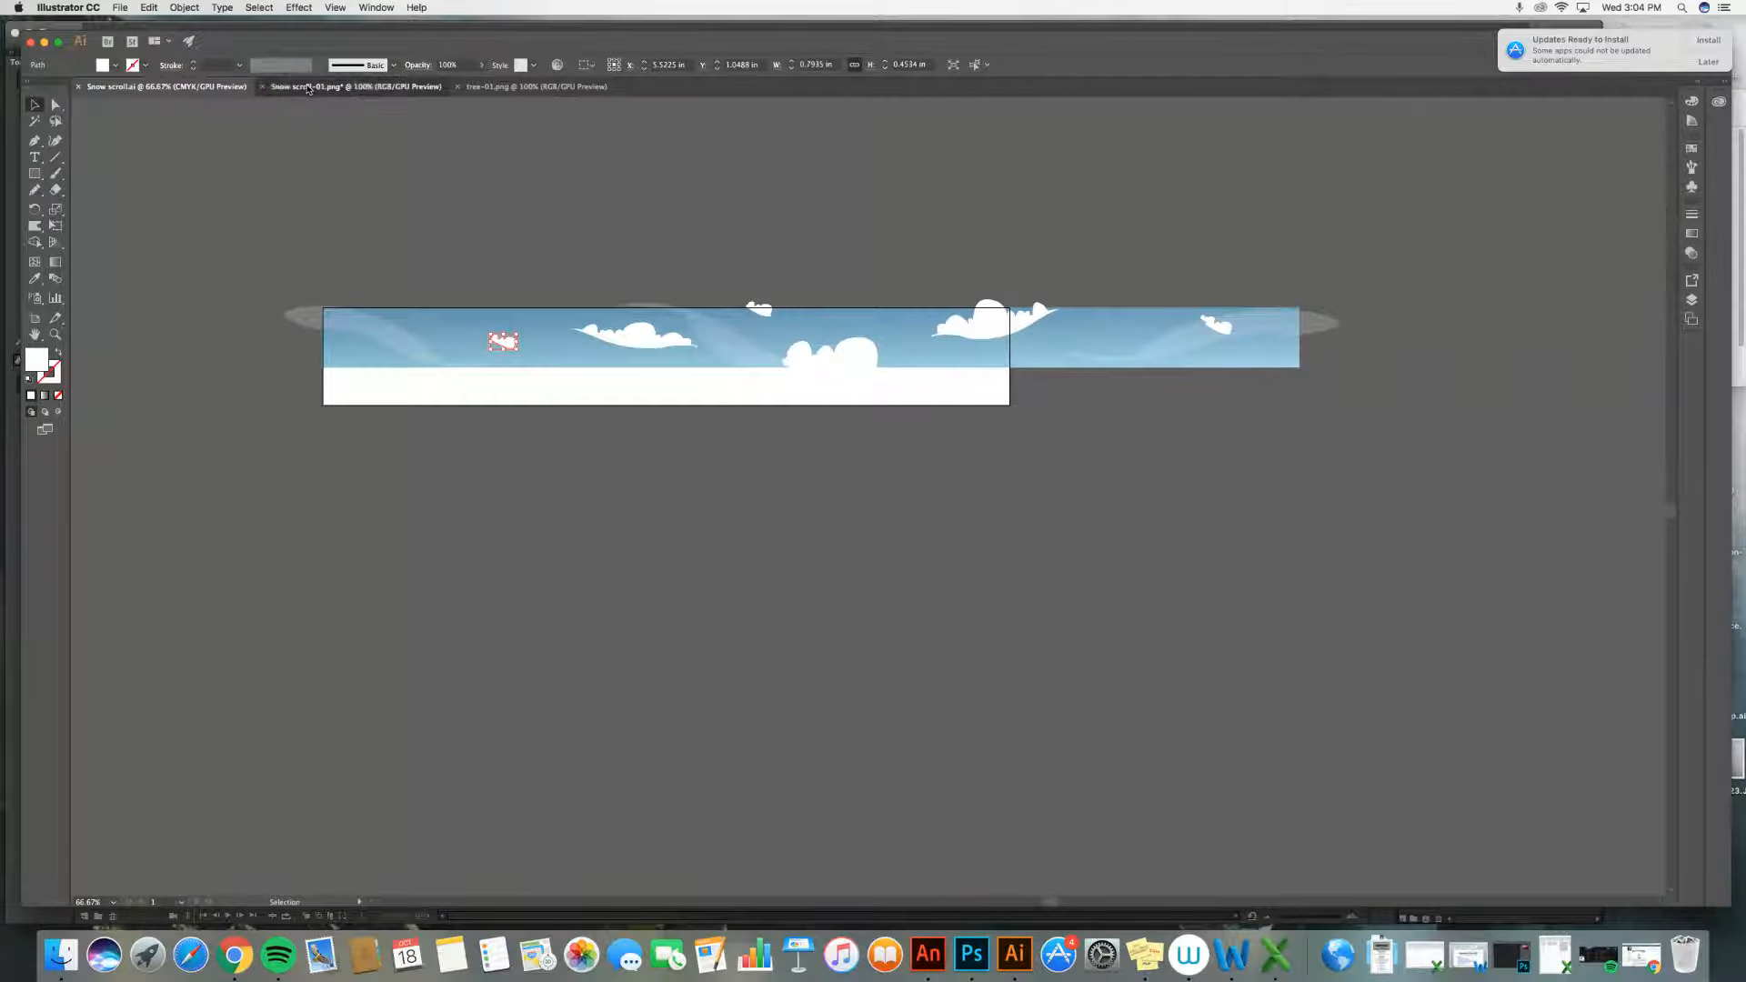
click(515, 91)
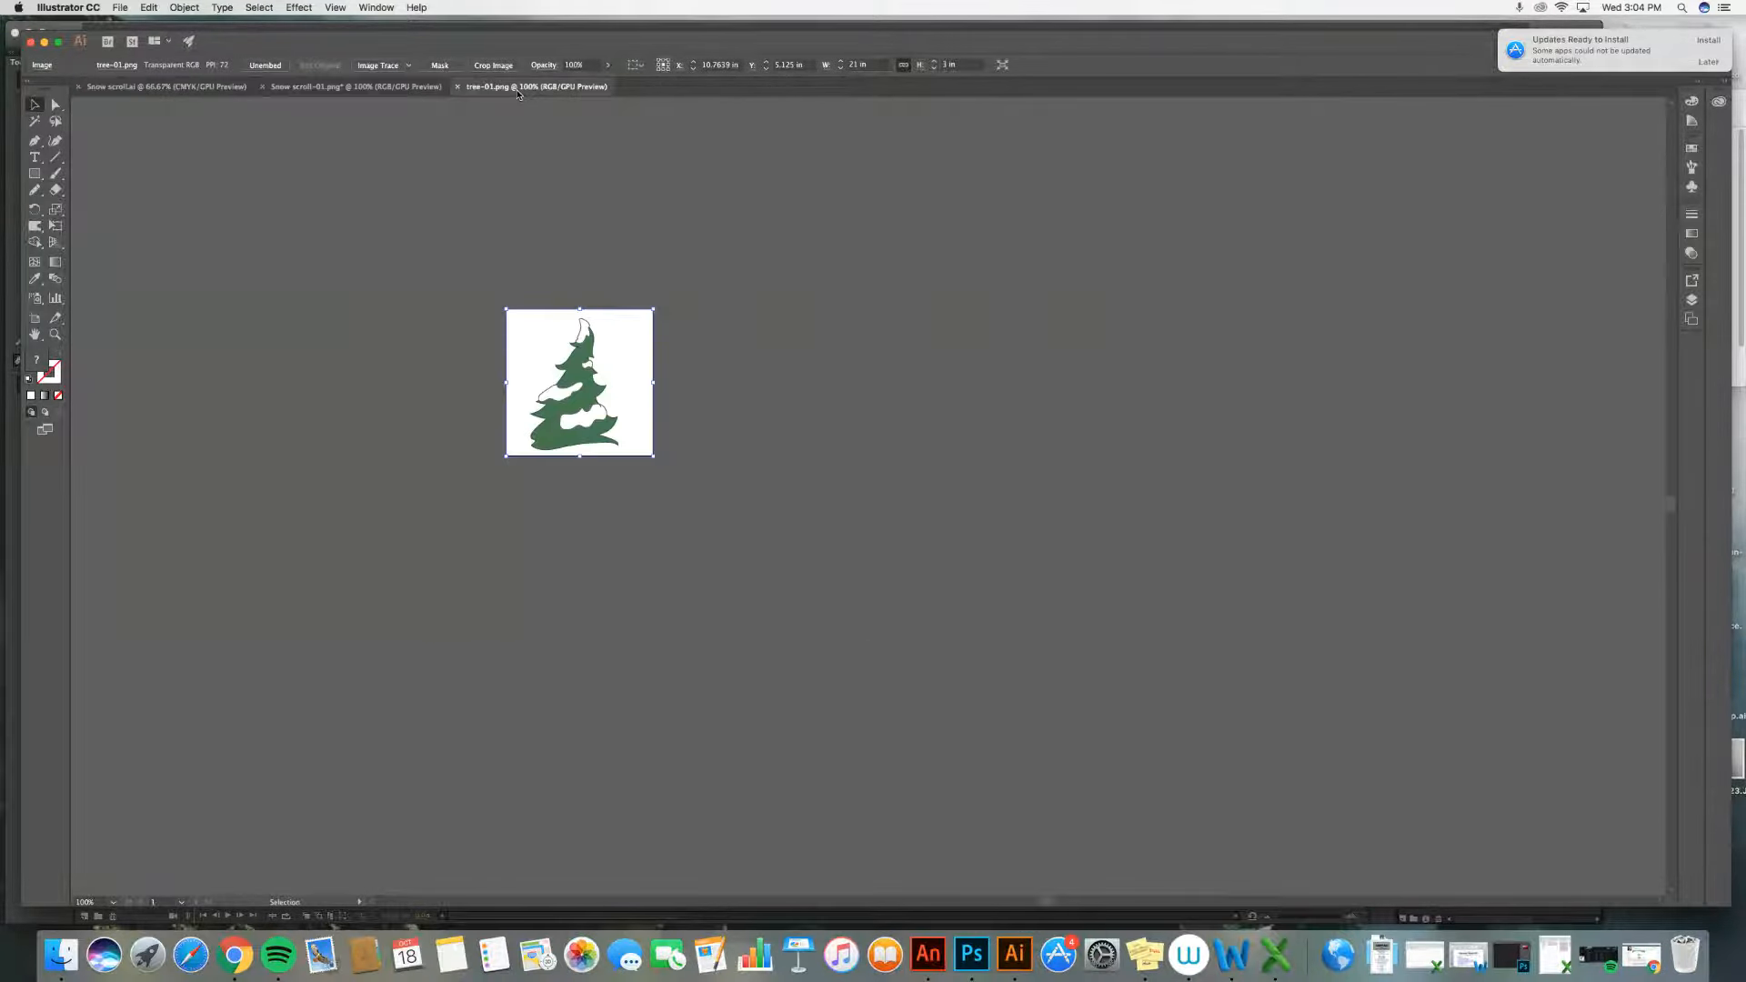
click(120, 8)
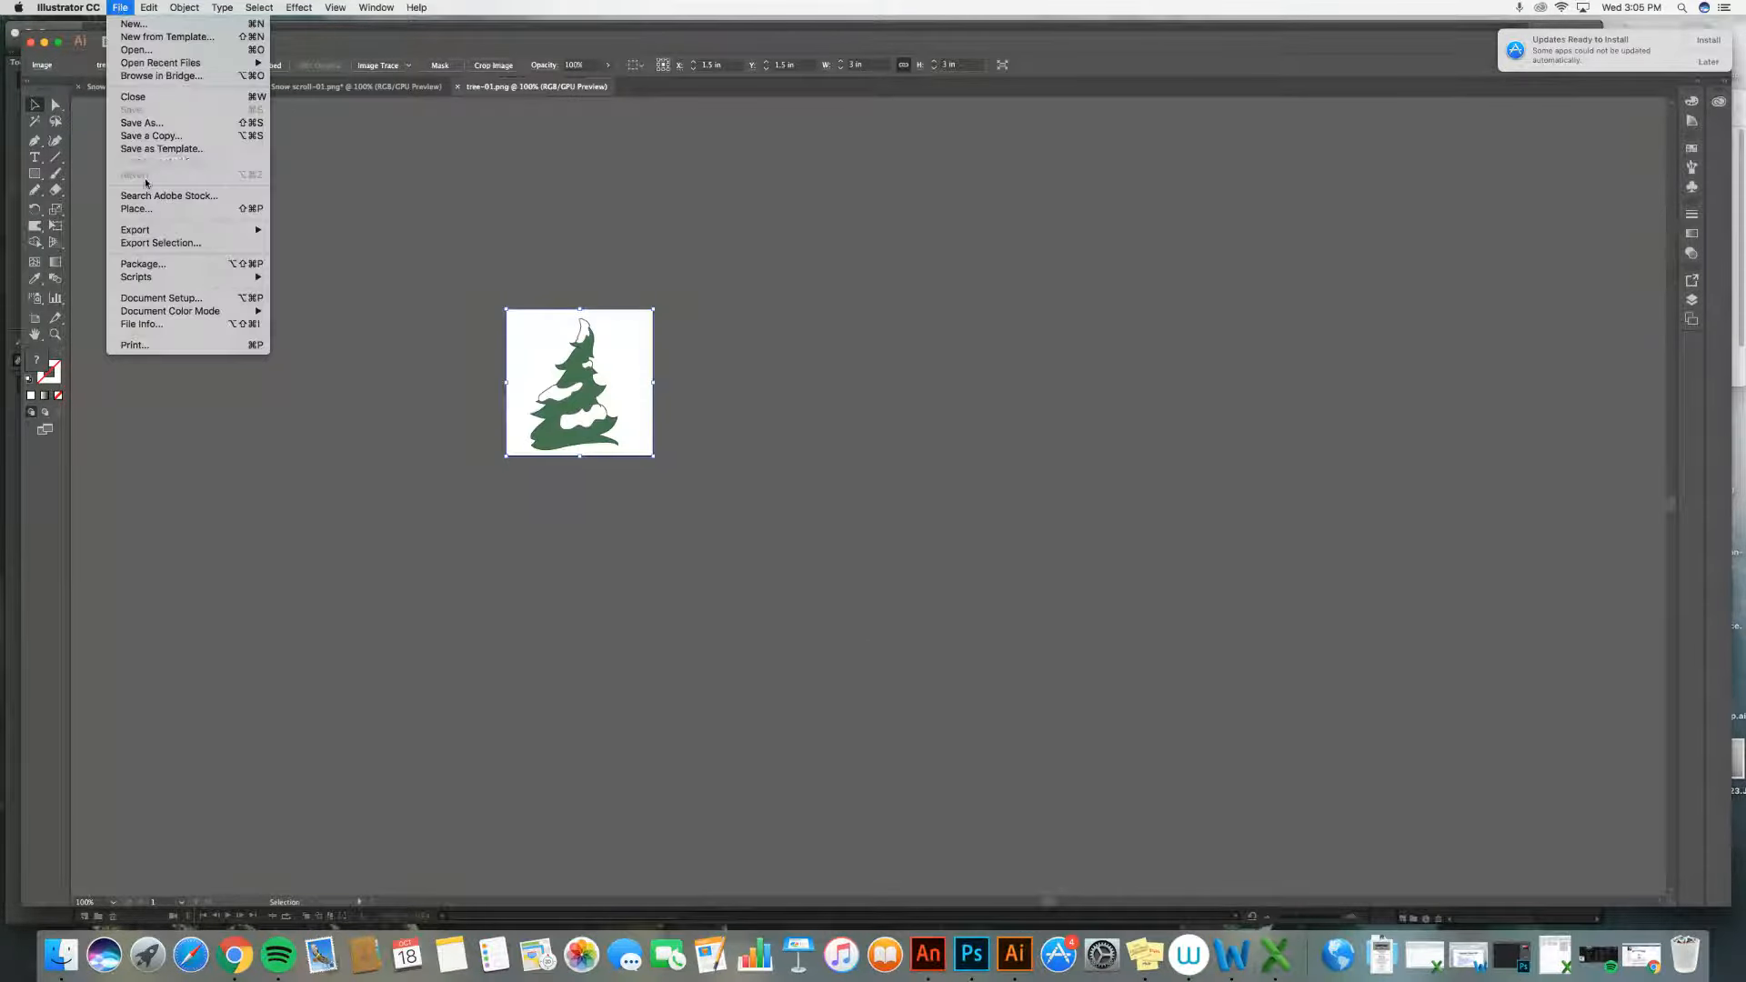
mouse_move(155, 230)
click(317, 244)
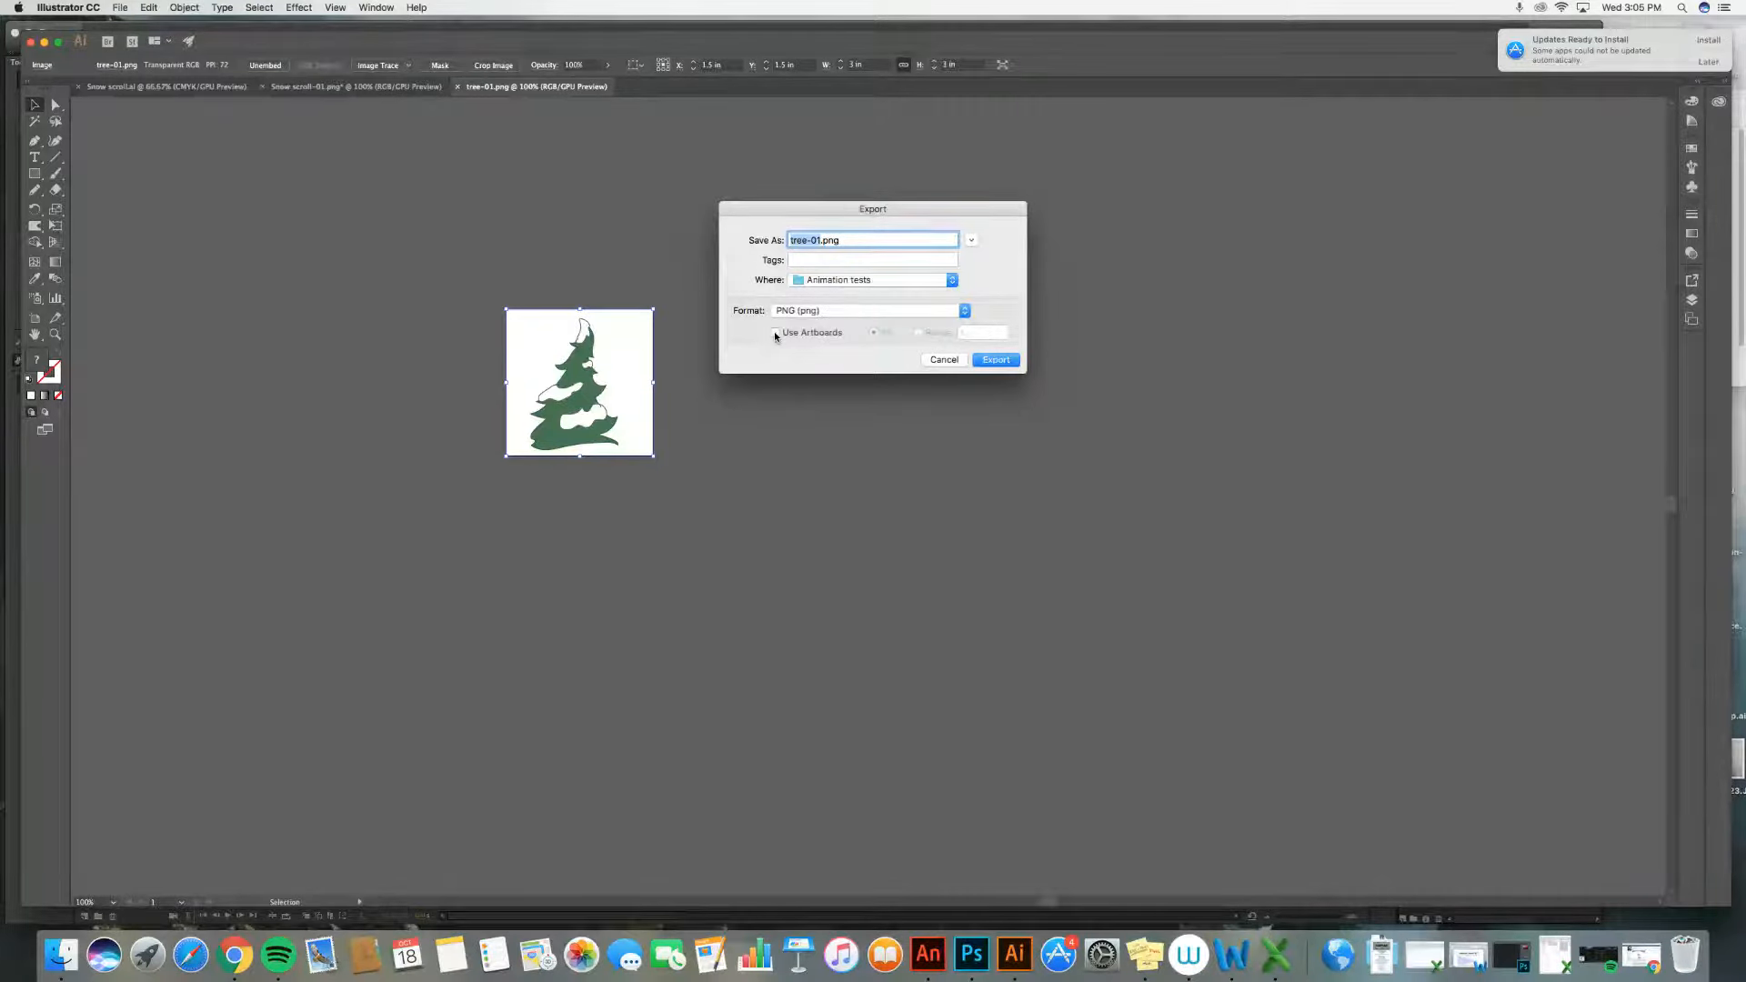
click(996, 361)
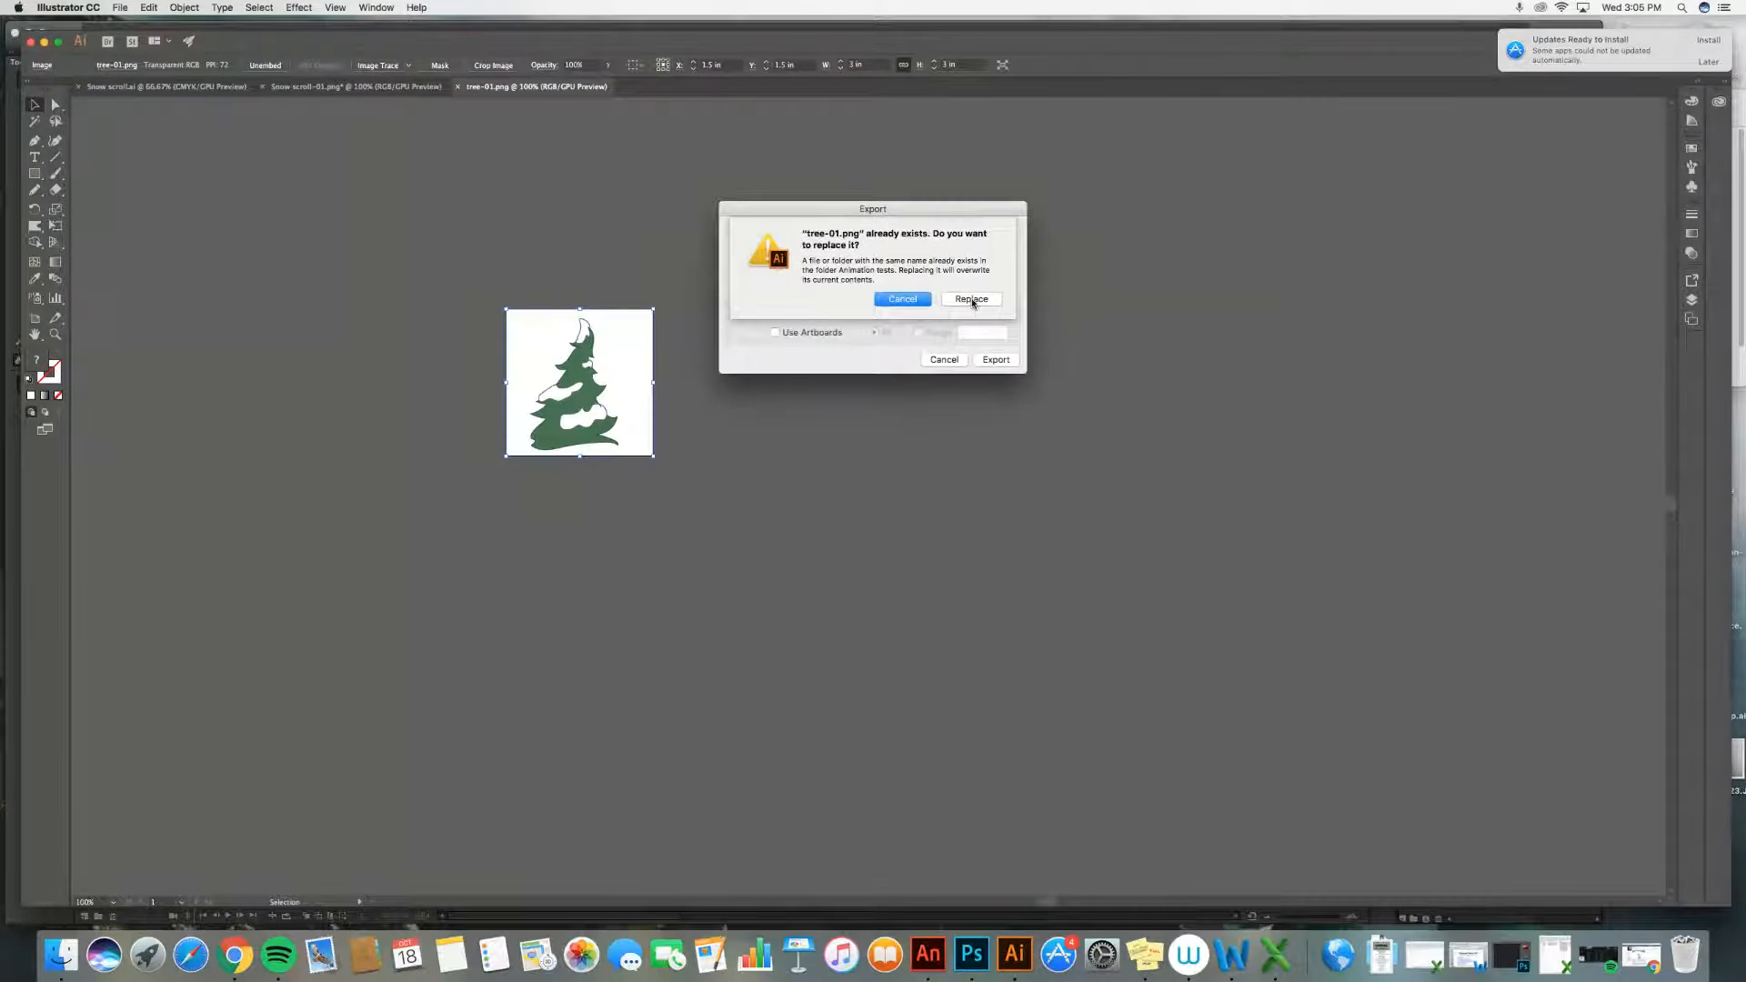
click(972, 300)
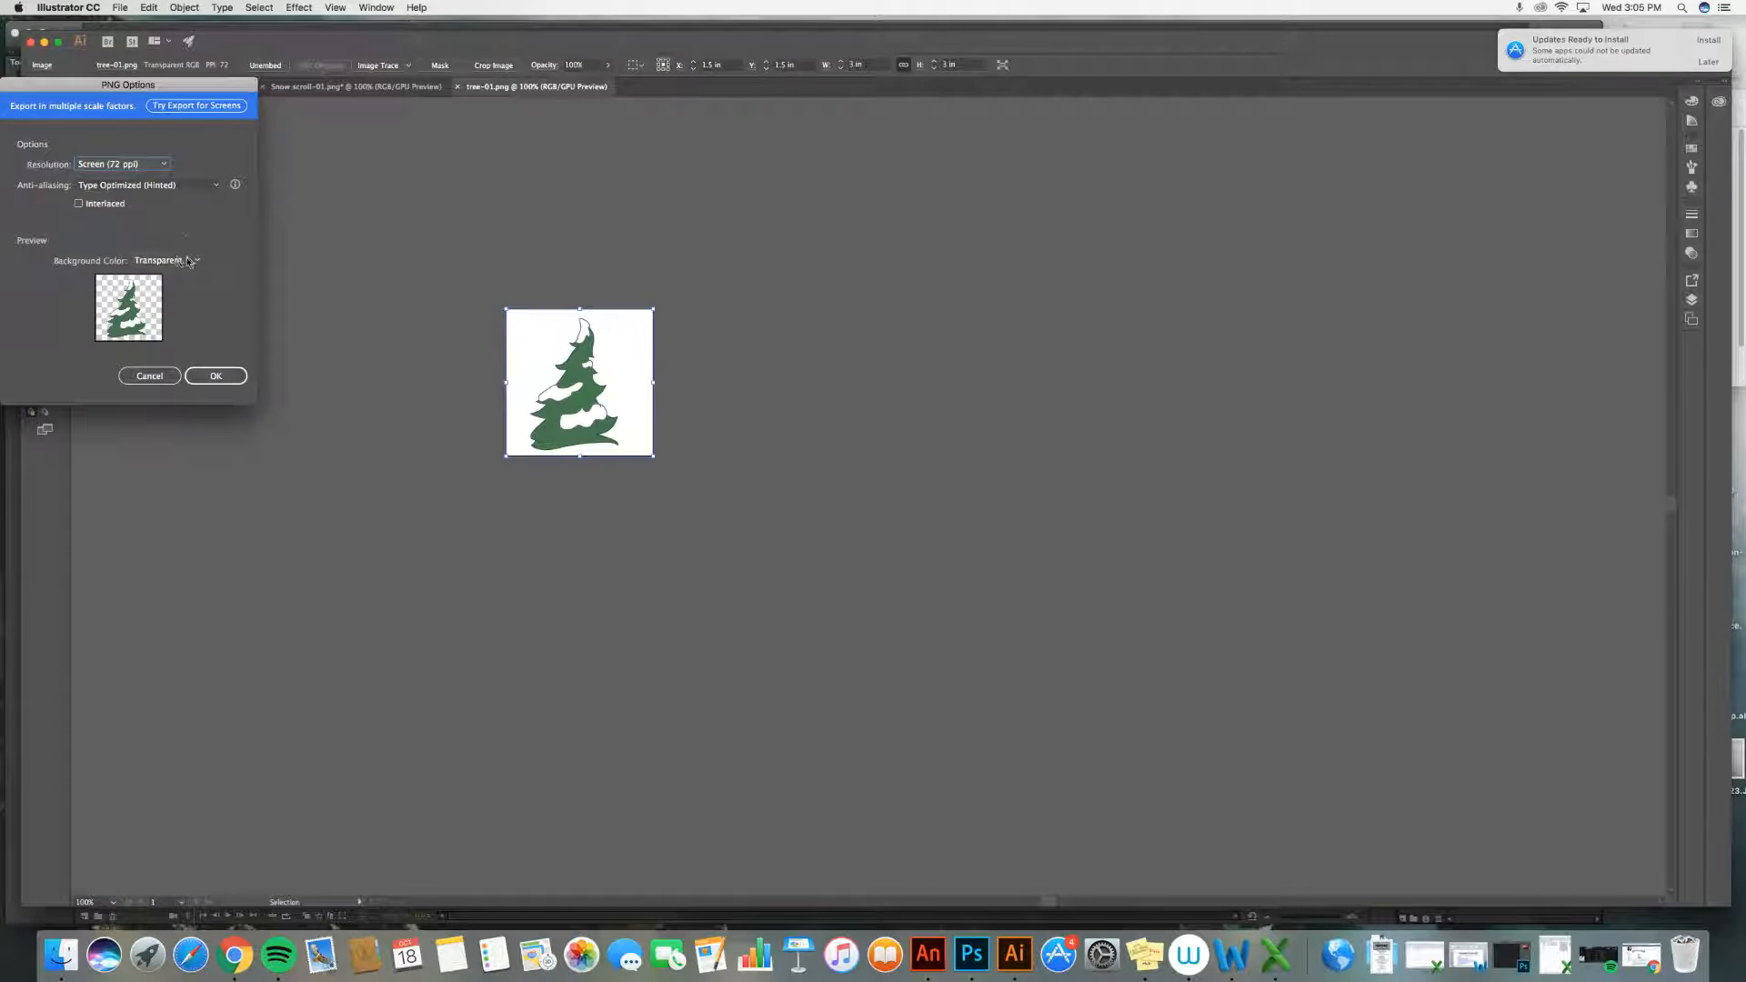
click(163, 164)
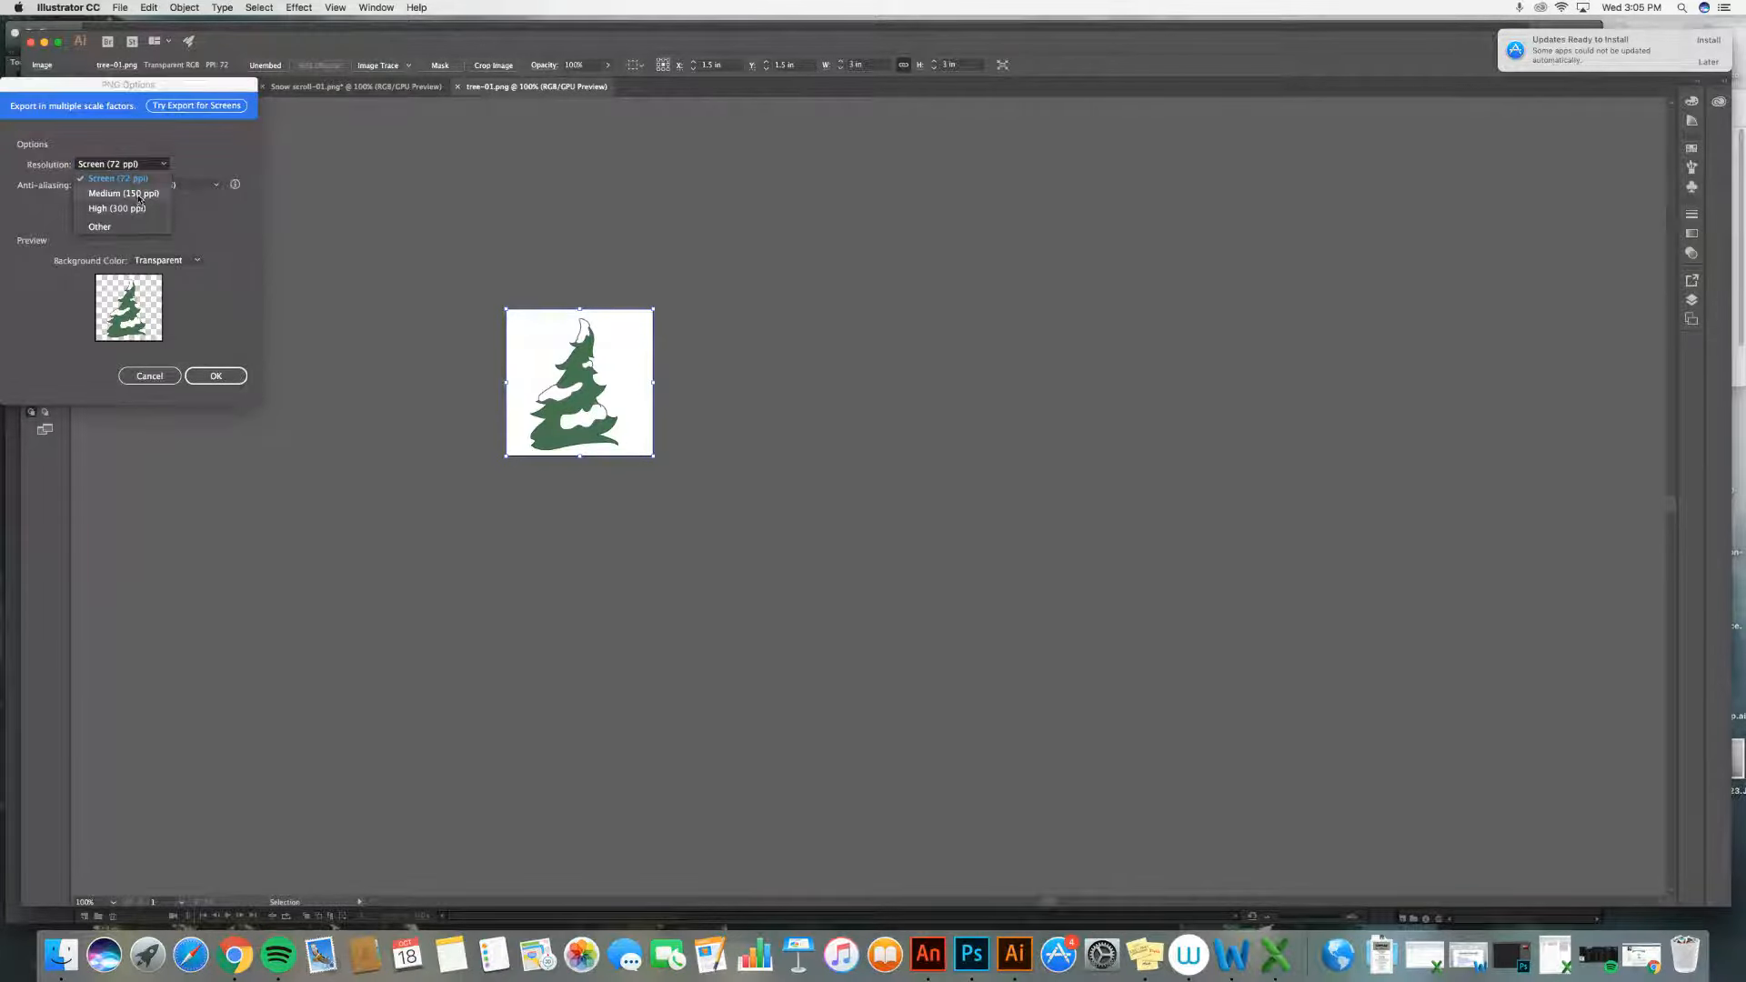
click(141, 194)
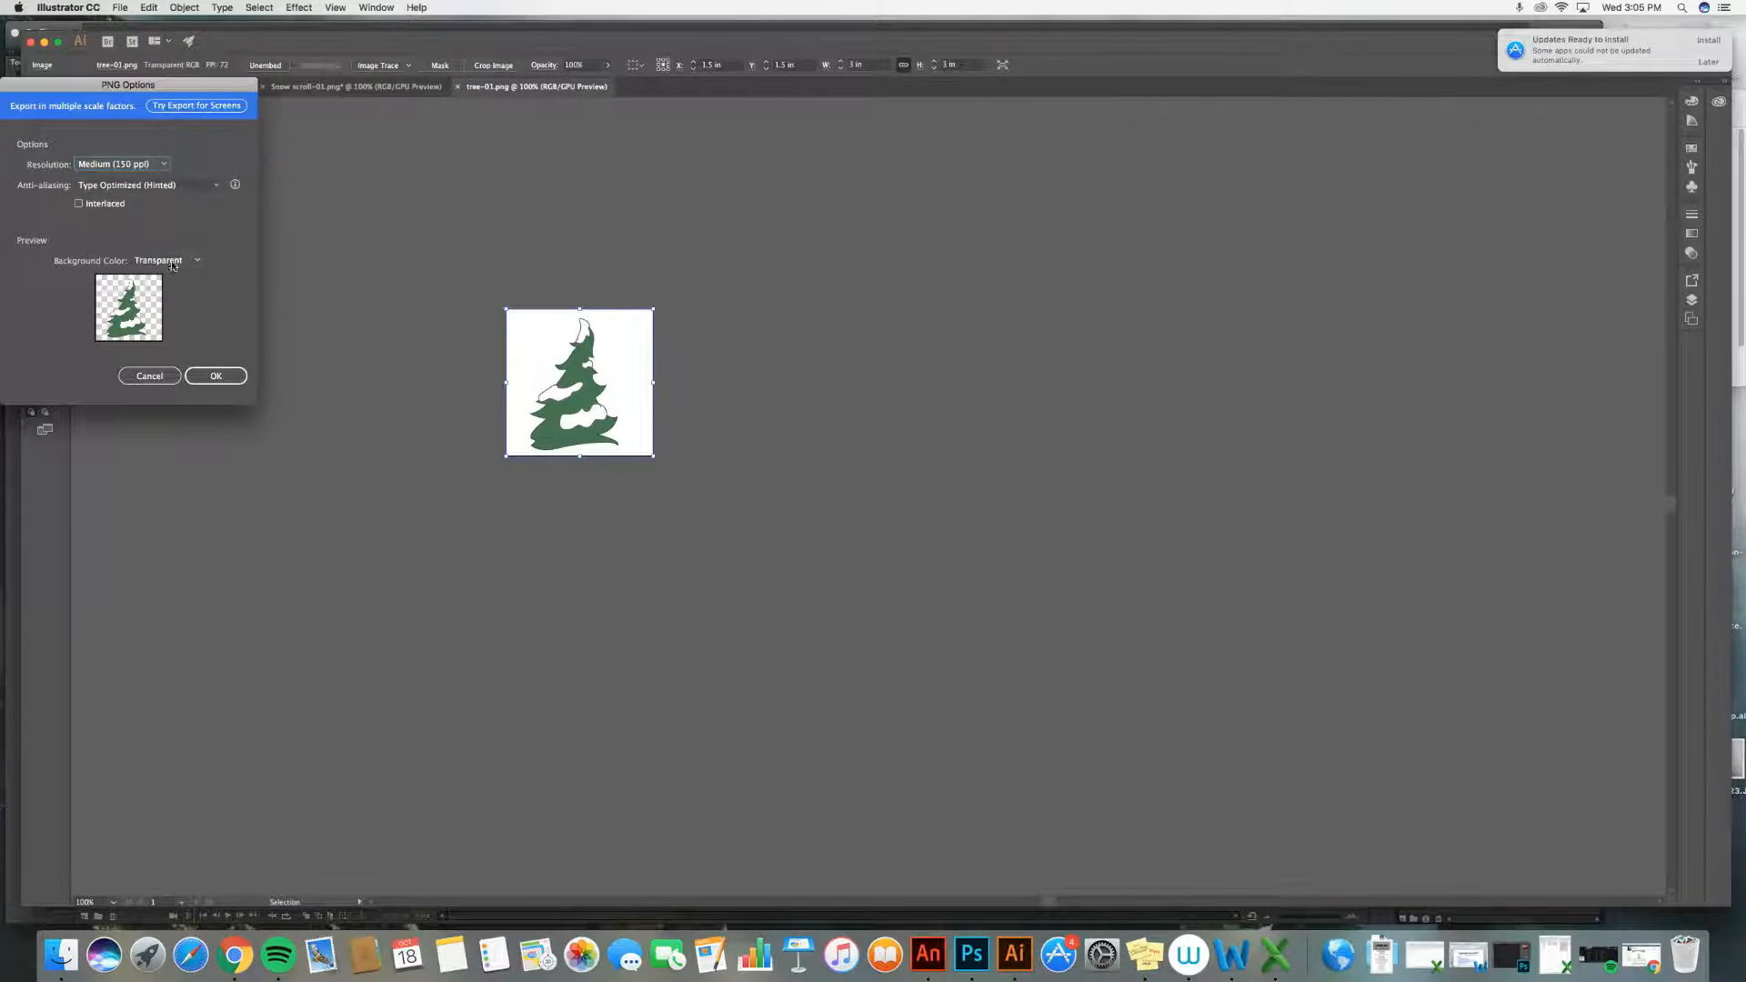
click(223, 378)
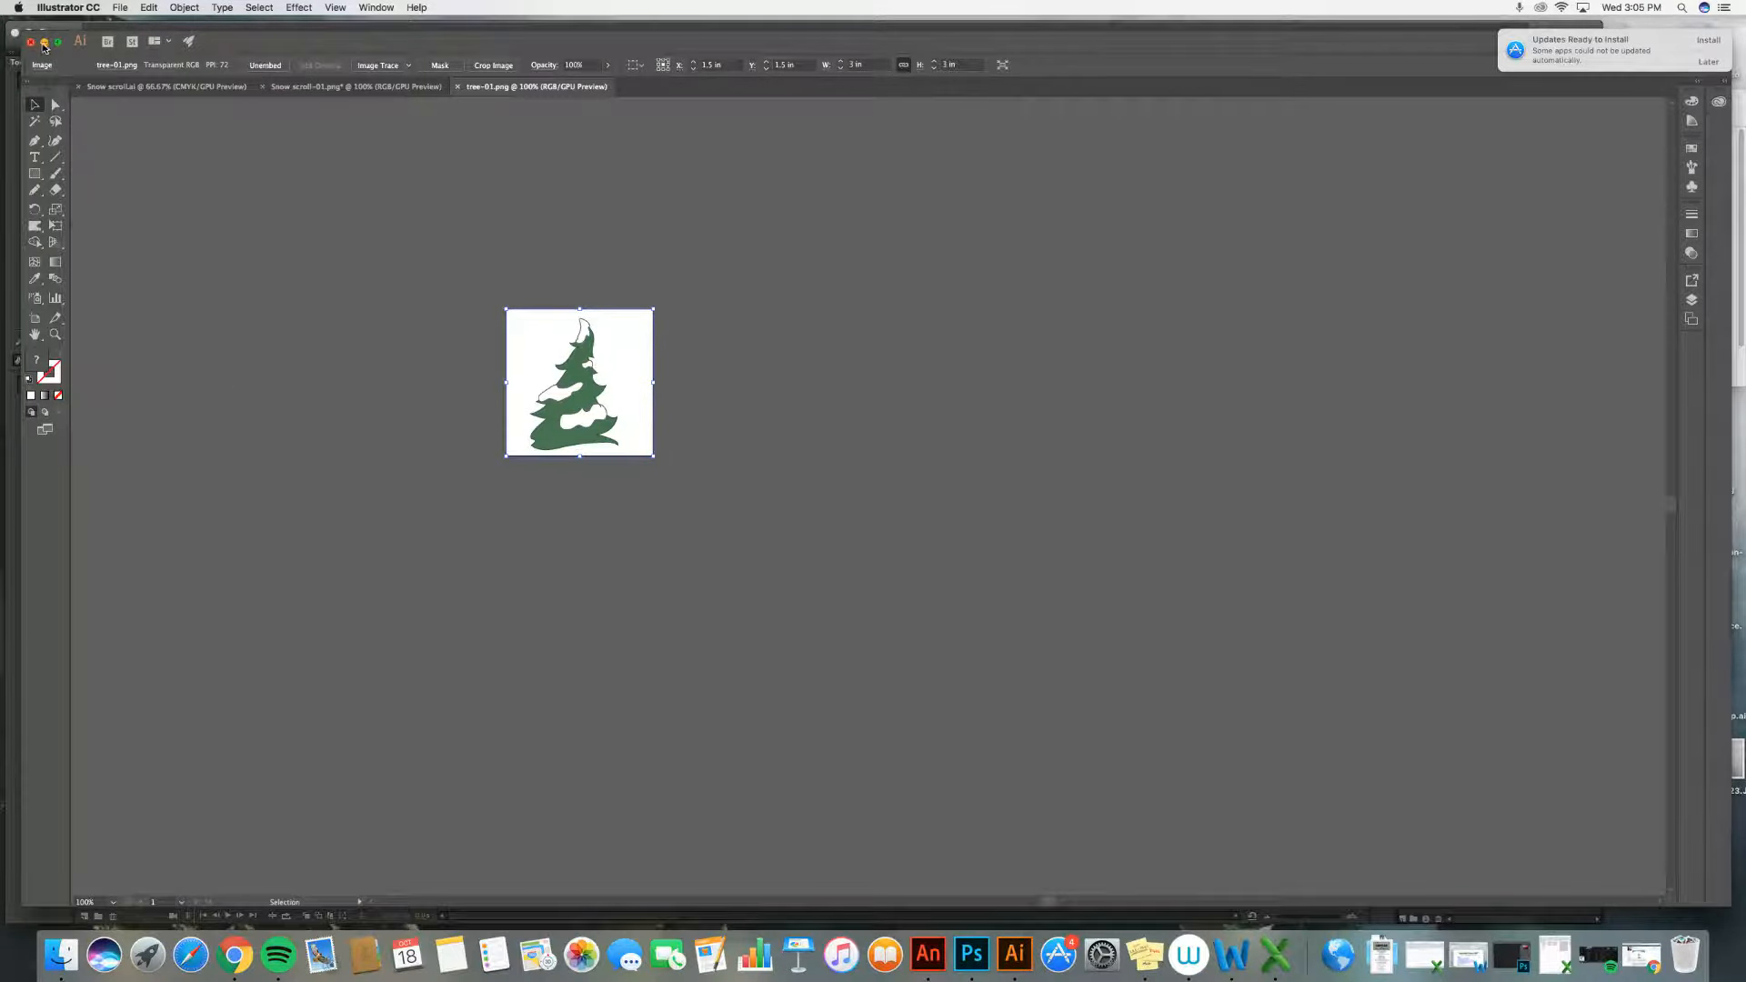
Step: Switch to Animate and close the empty Untitled-1 document without saving
click(44, 43)
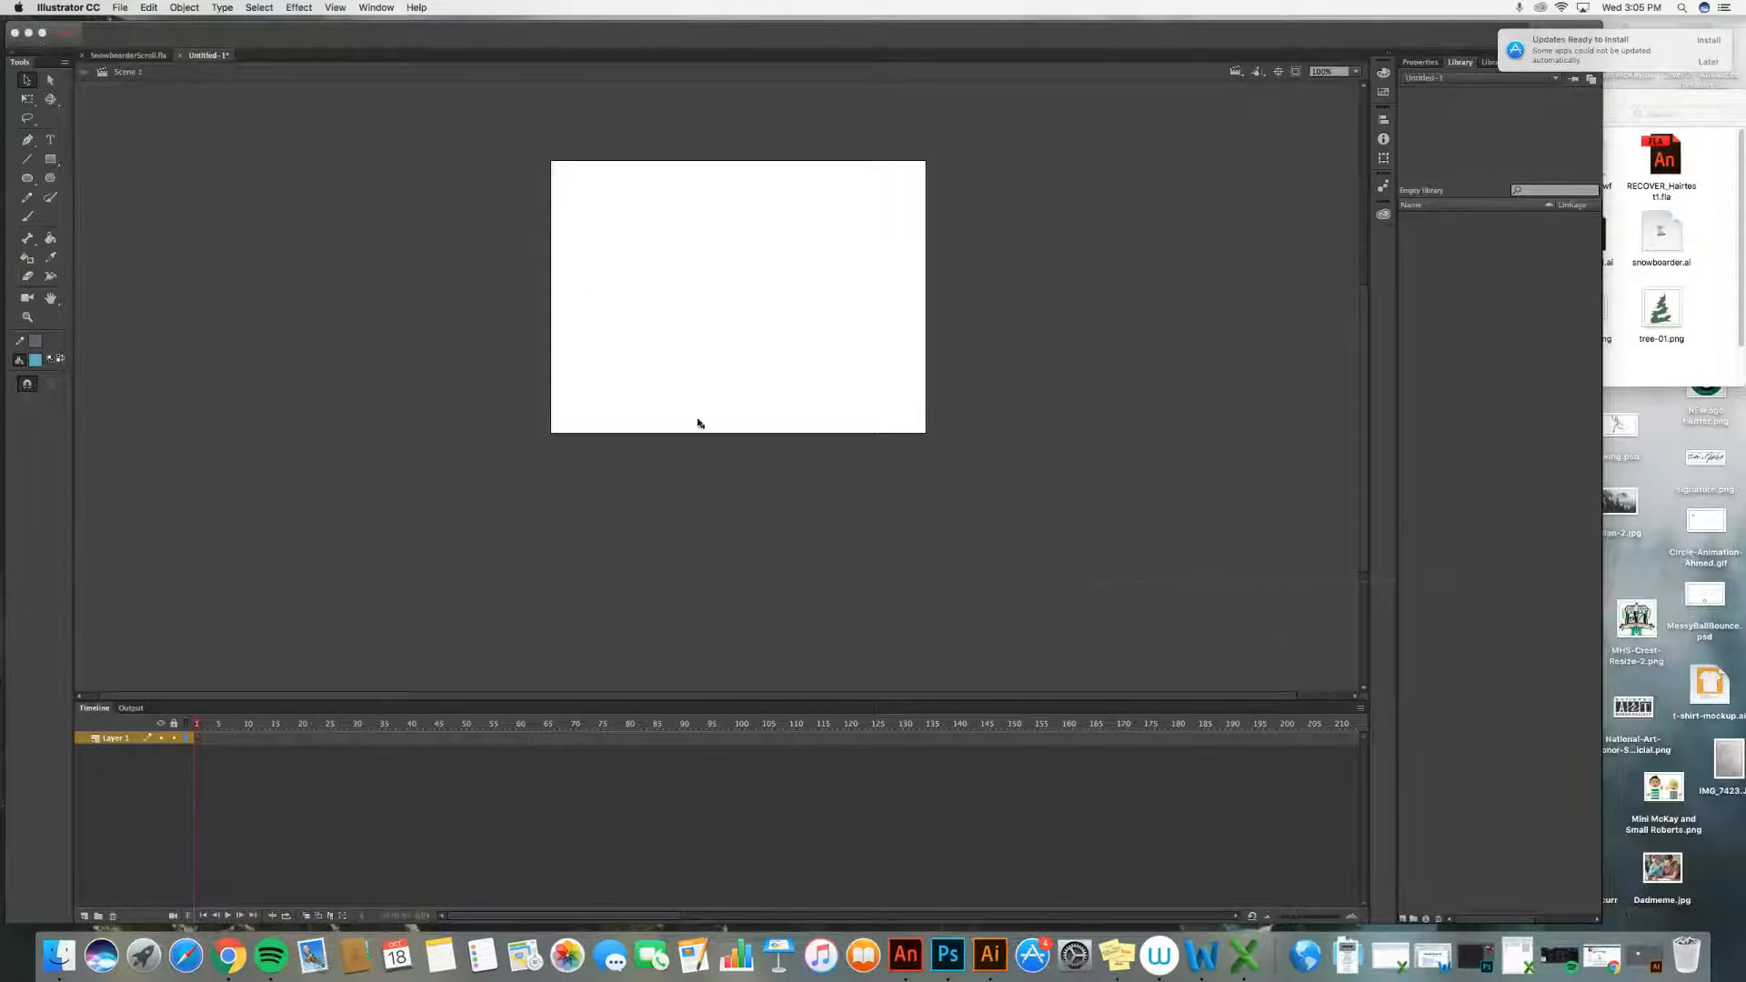
scroll(724, 434, right, 1)
scroll(724, 435, up, 2)
scroll(724, 435, down, 1)
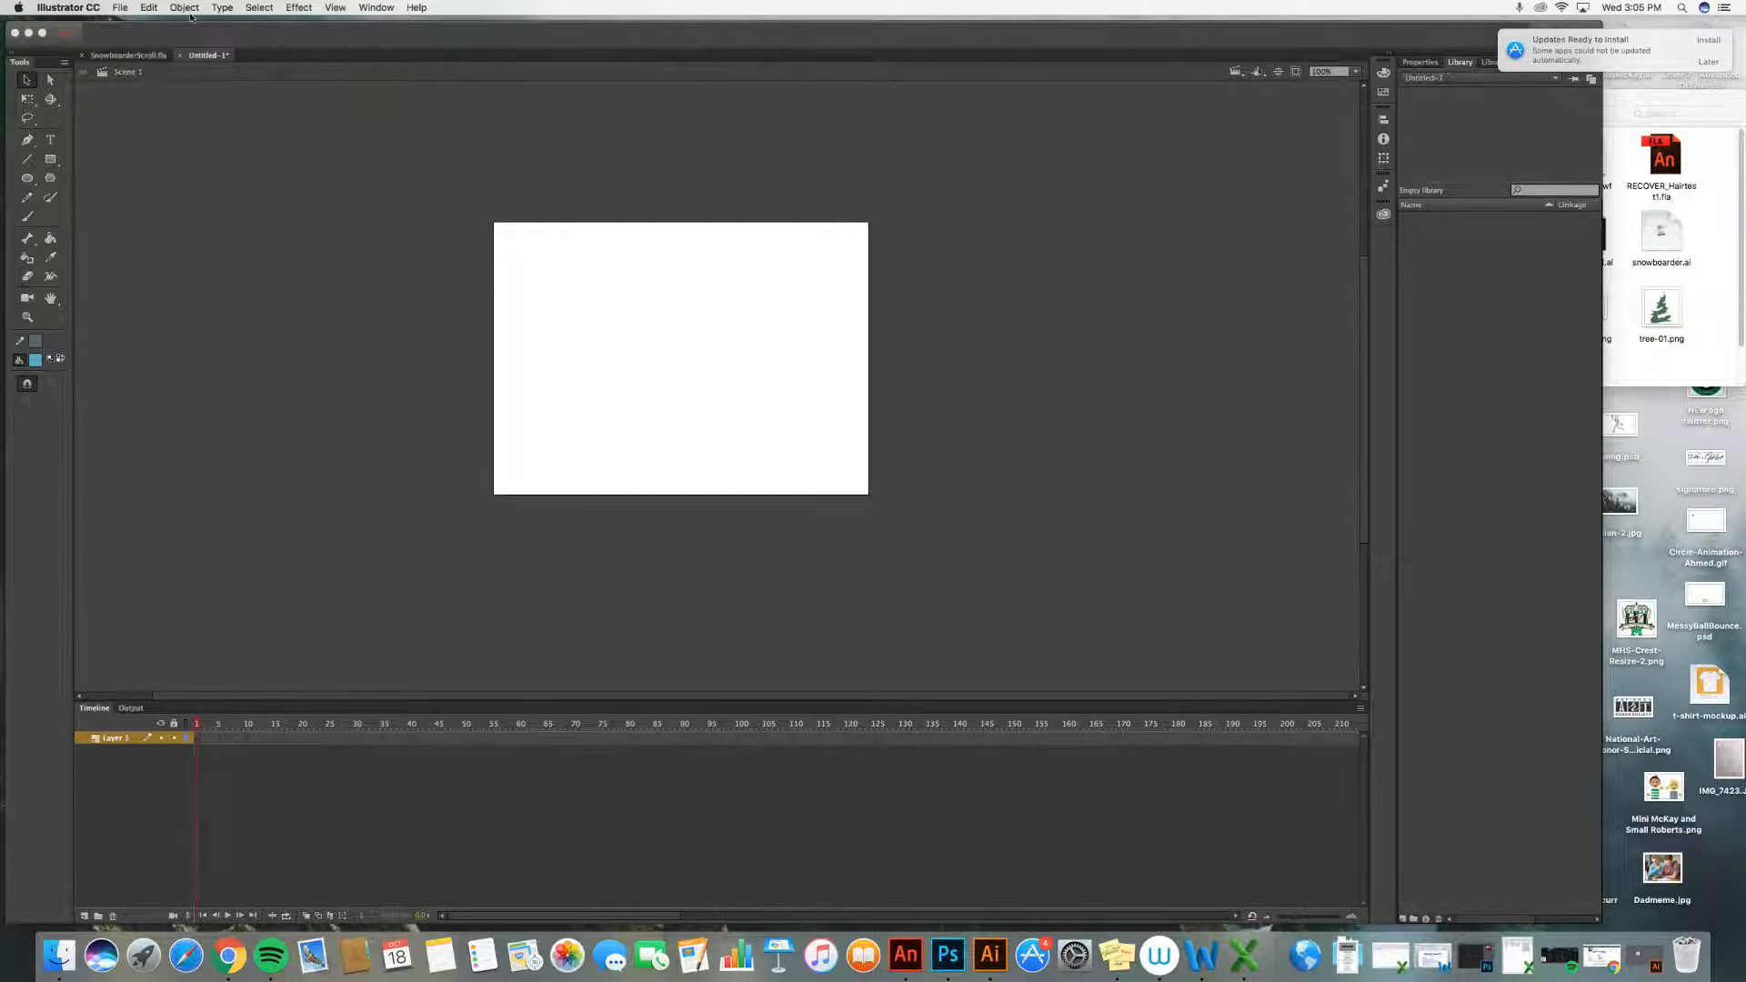
click(180, 57)
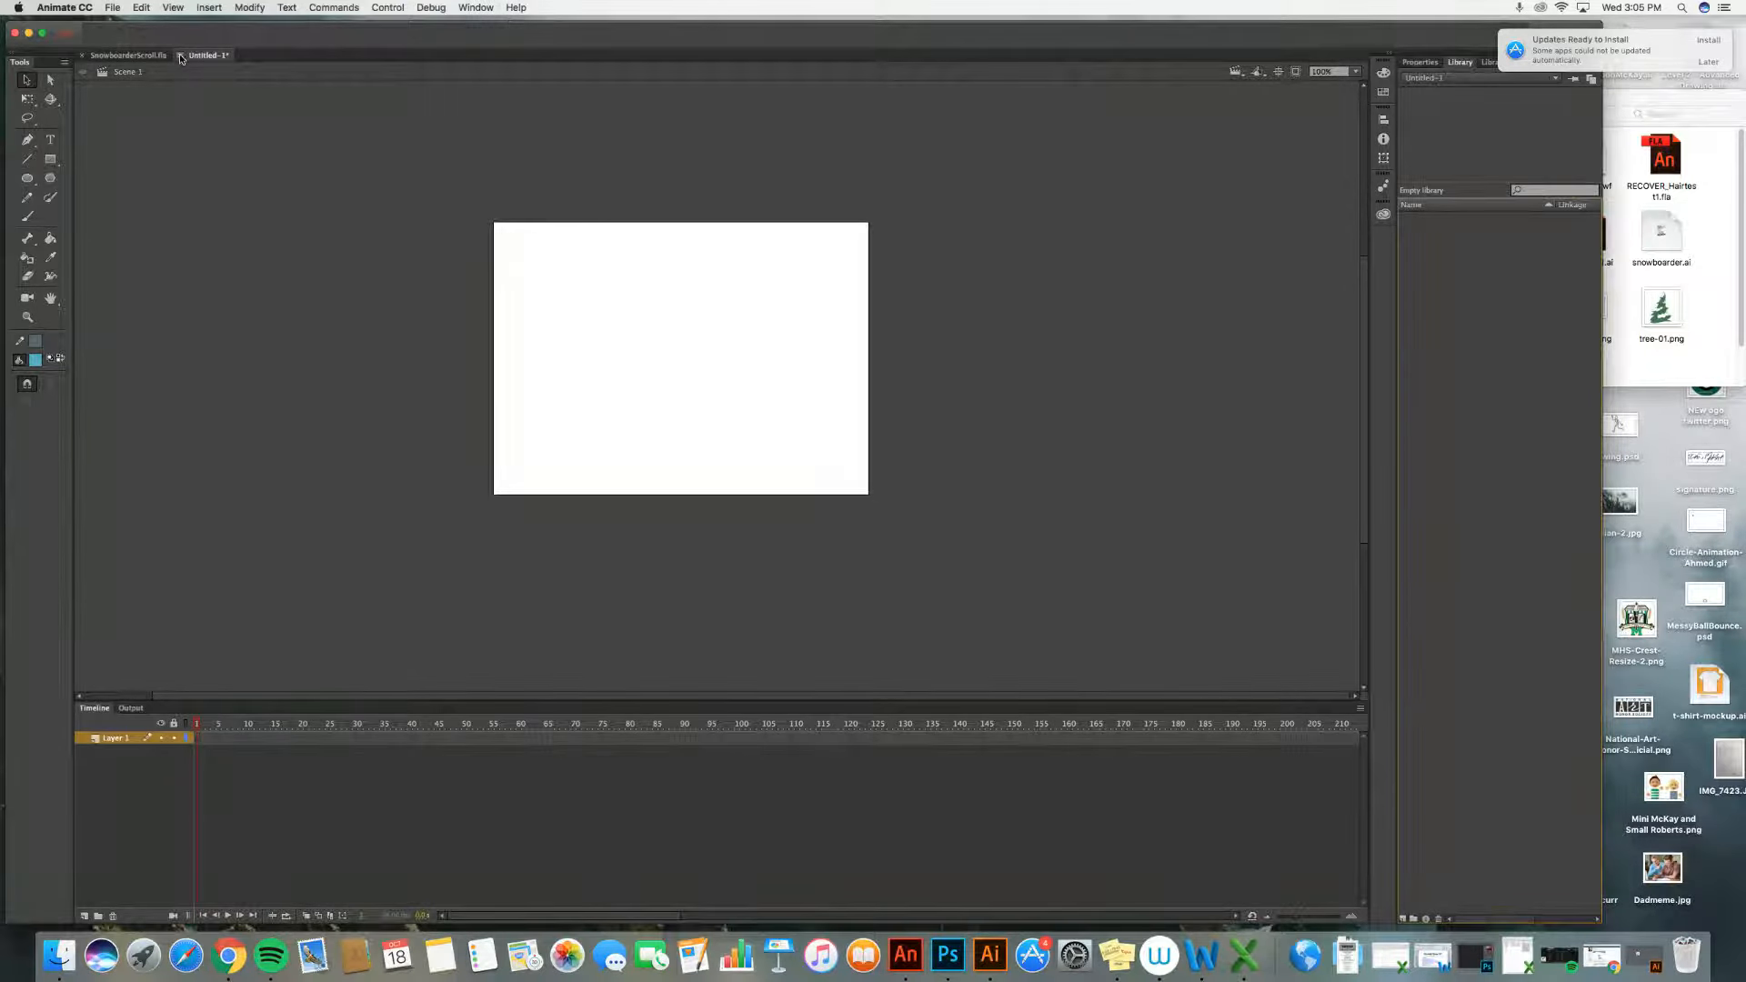
click(180, 56)
click(779, 527)
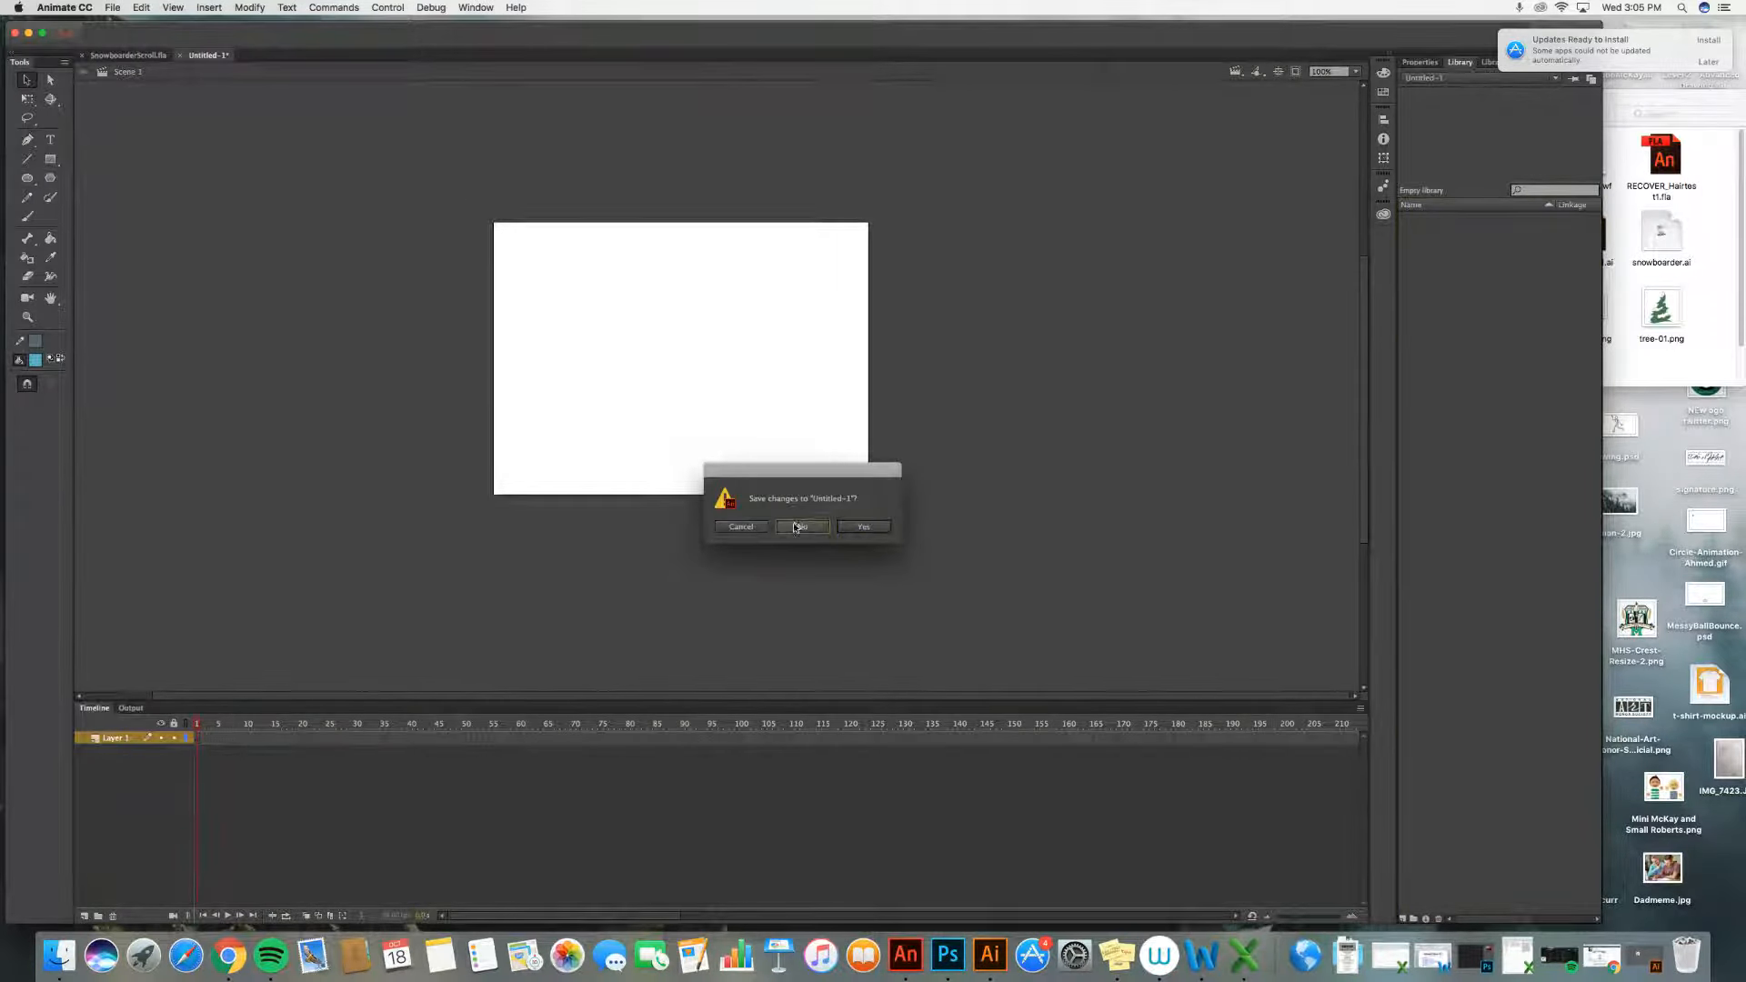
Step: Create a new ActionScript 3.0 document at 550 × 400 px and 24 fps
click(112, 9)
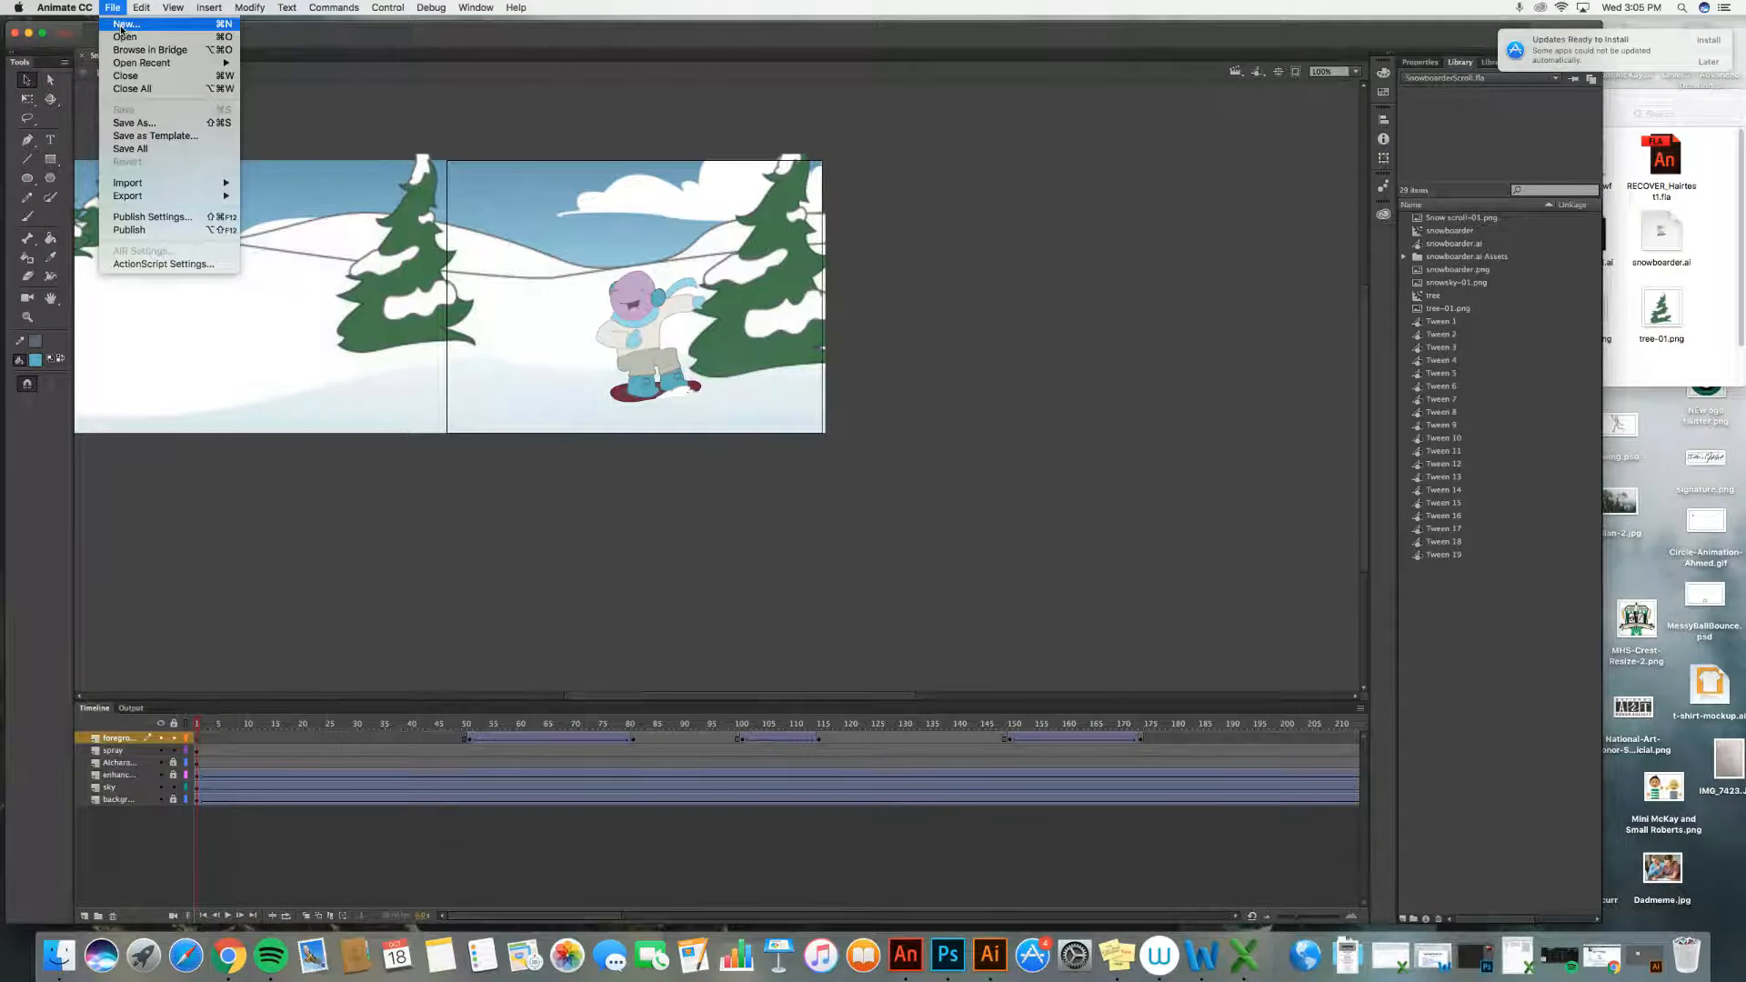
click(120, 26)
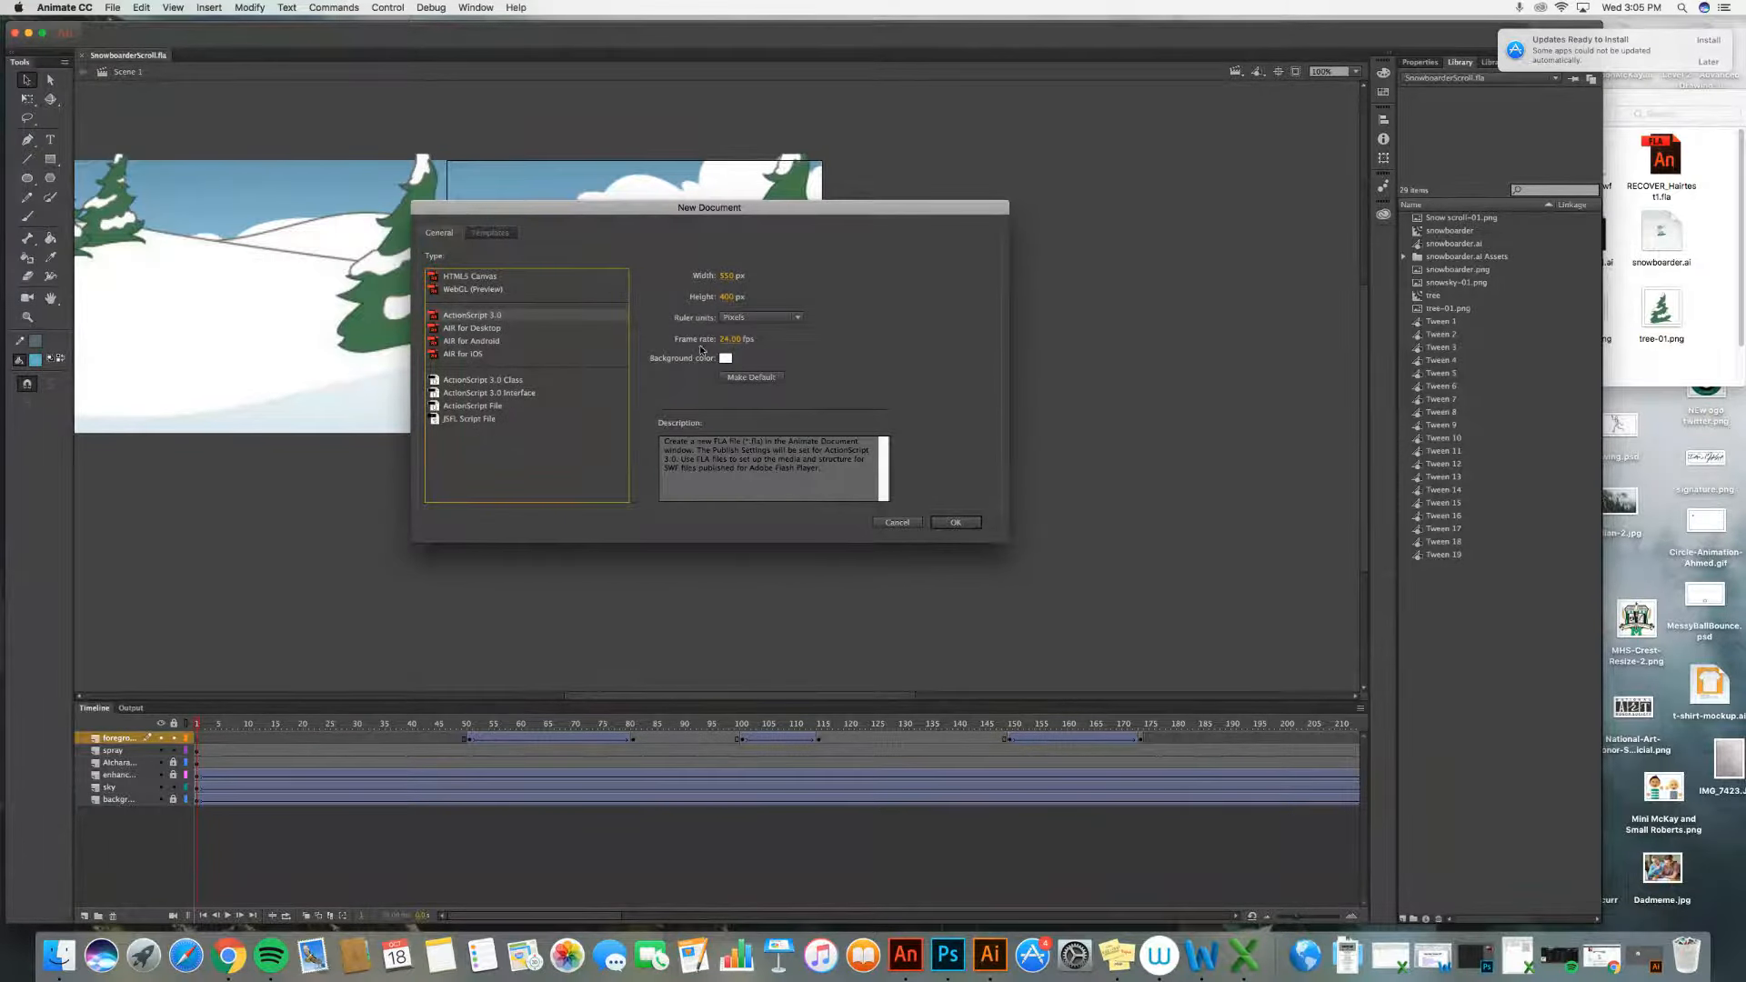
click(948, 525)
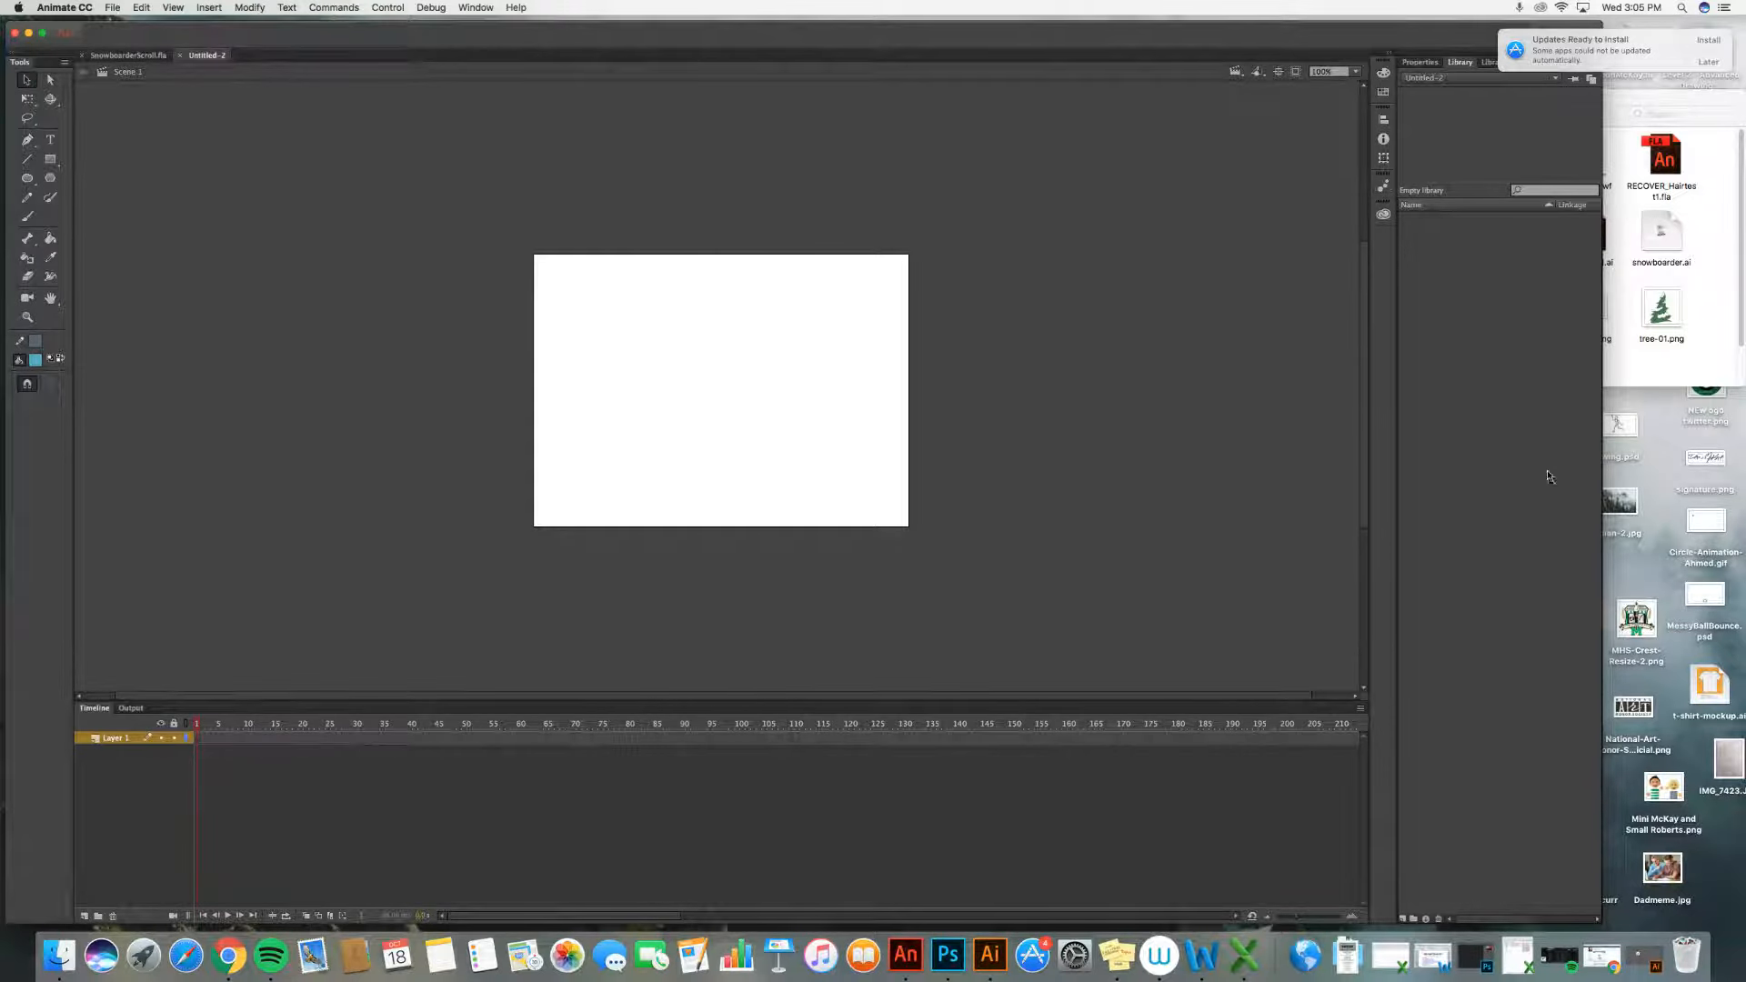
Step: Import snowsky-01.png, Snow scroll-01.png and tree-01.png into the new document's library by dragging them from the Finder folder
drag(1602, 553, 1309, 556)
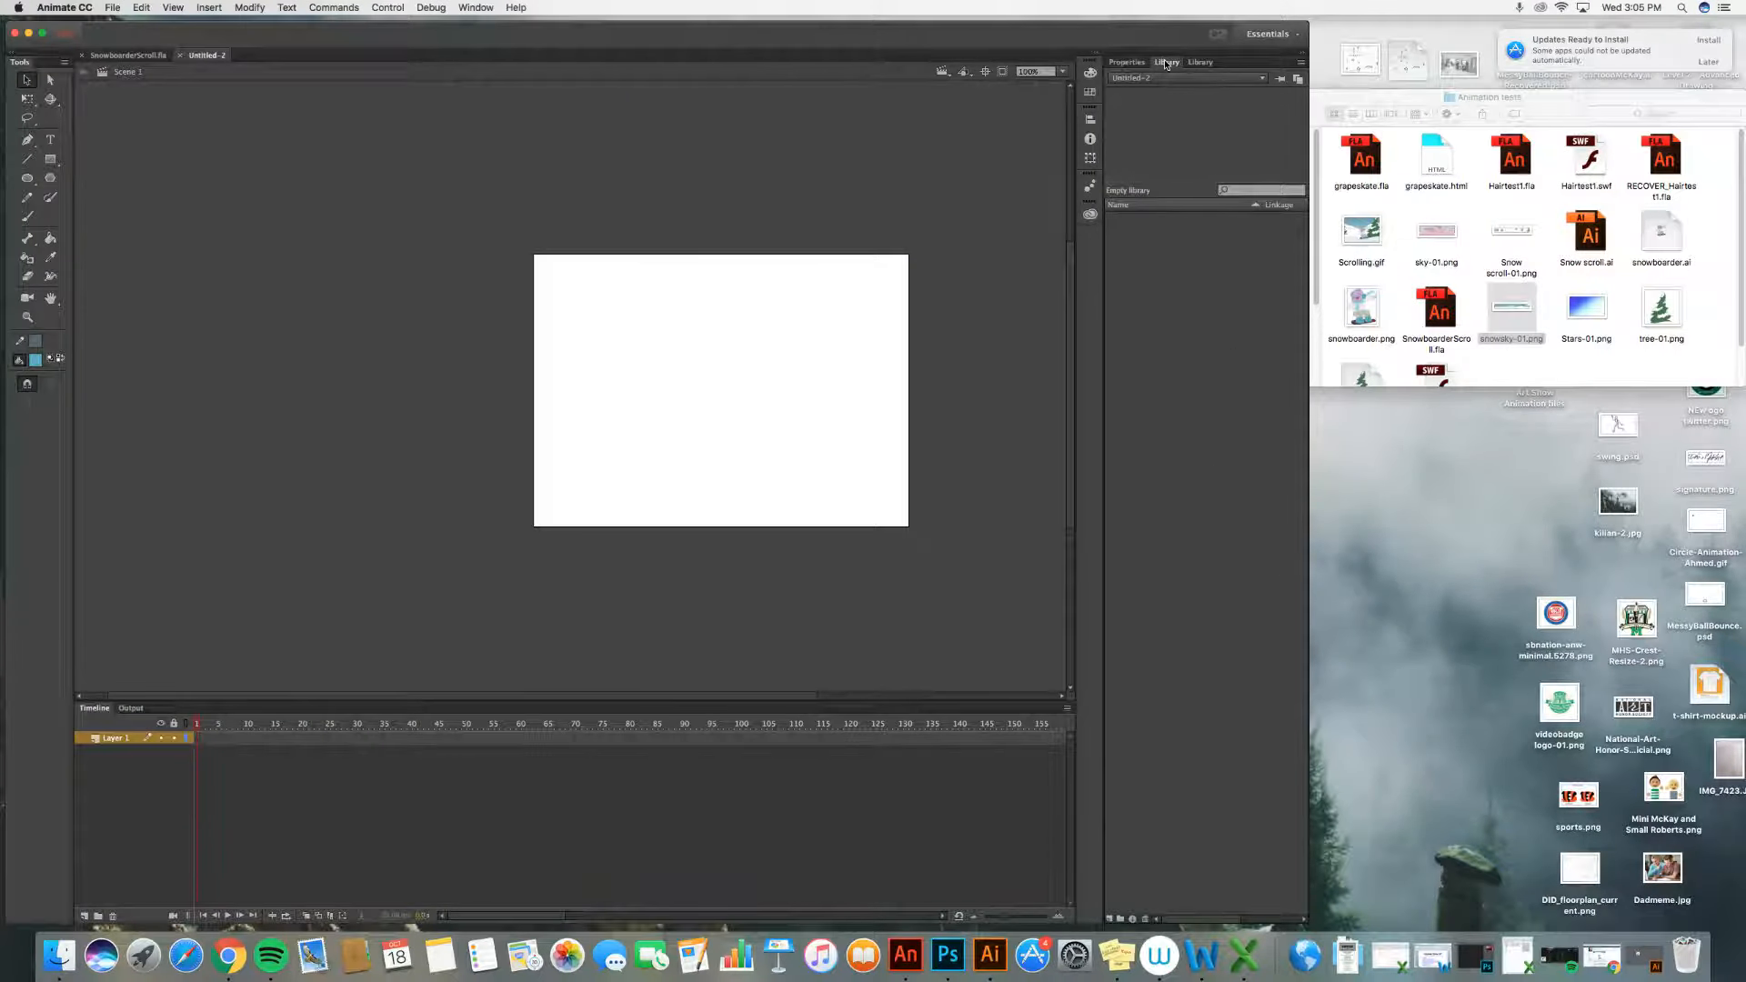
click(1519, 313)
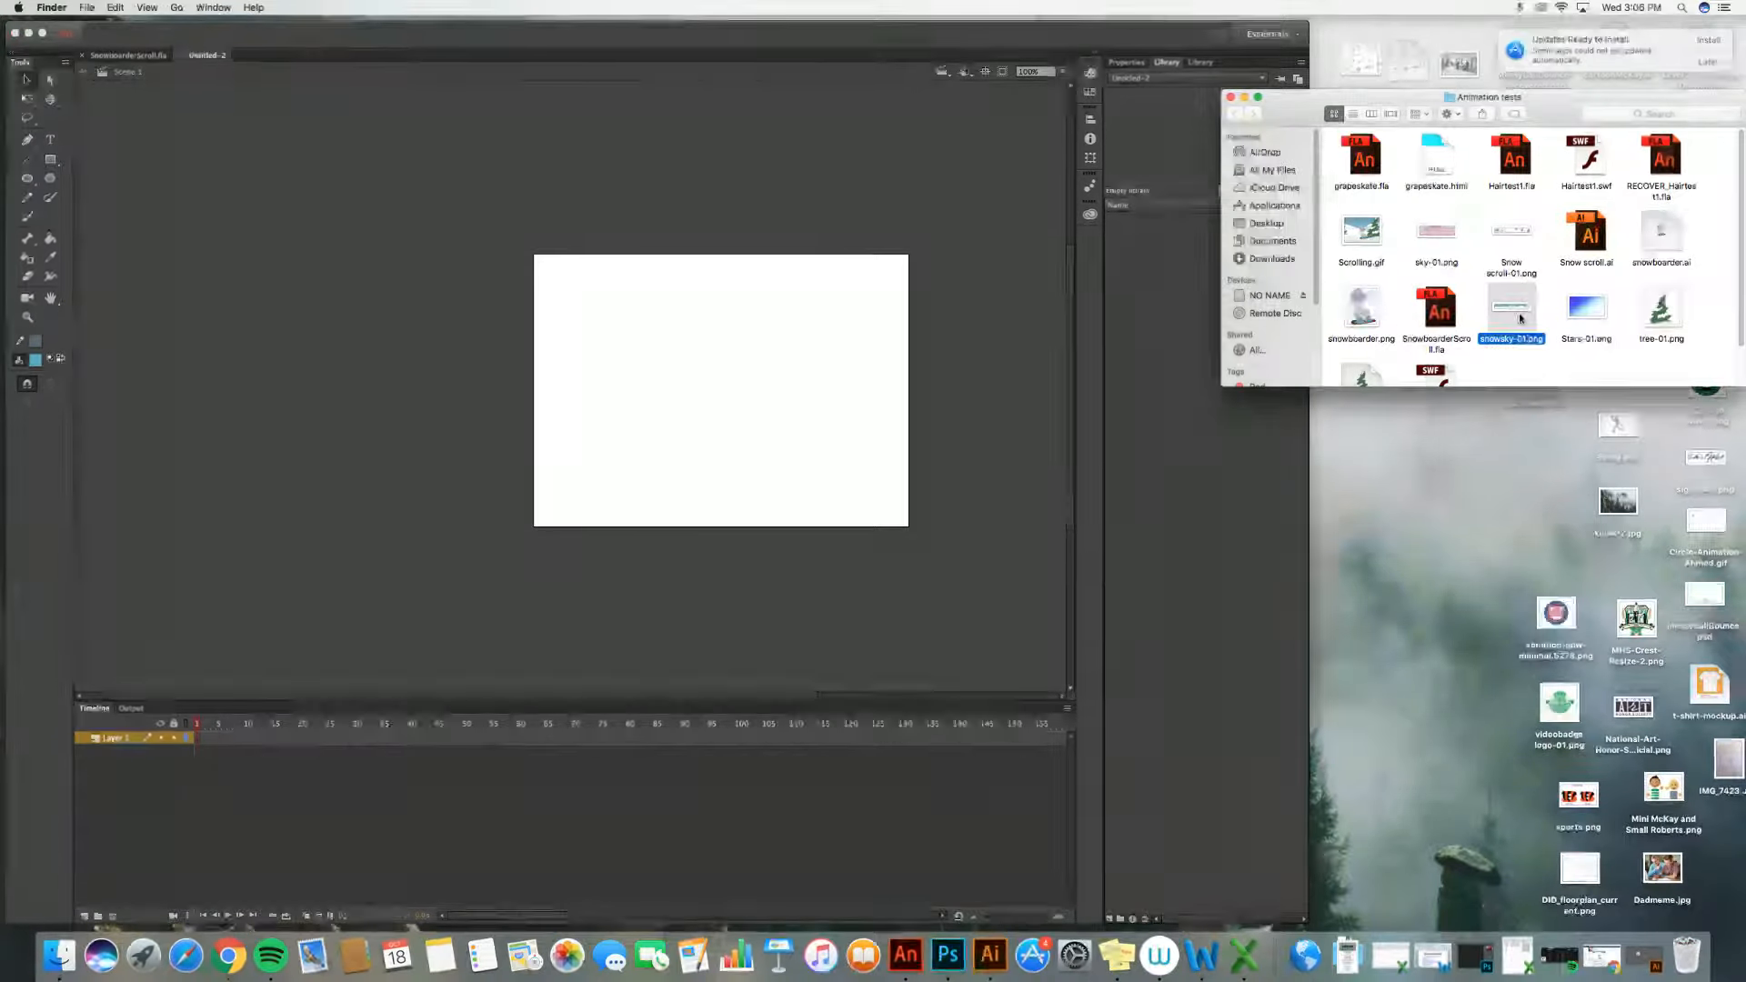
drag(1524, 316, 1192, 284)
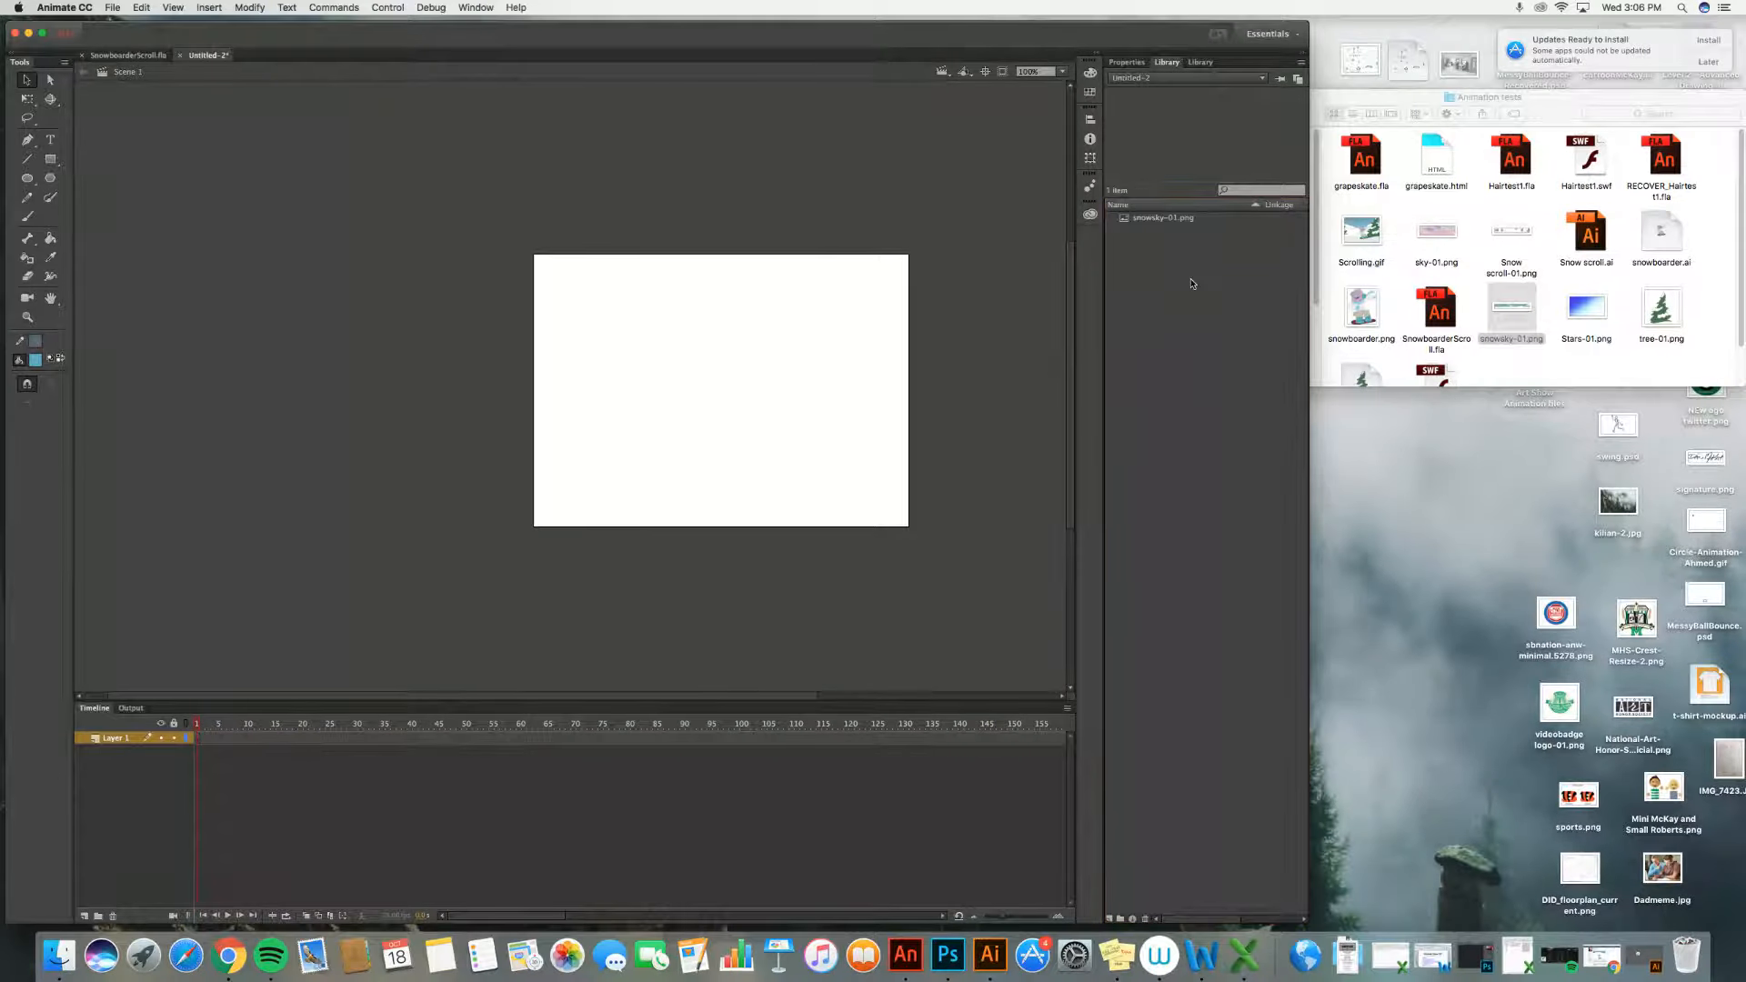
click(1513, 235)
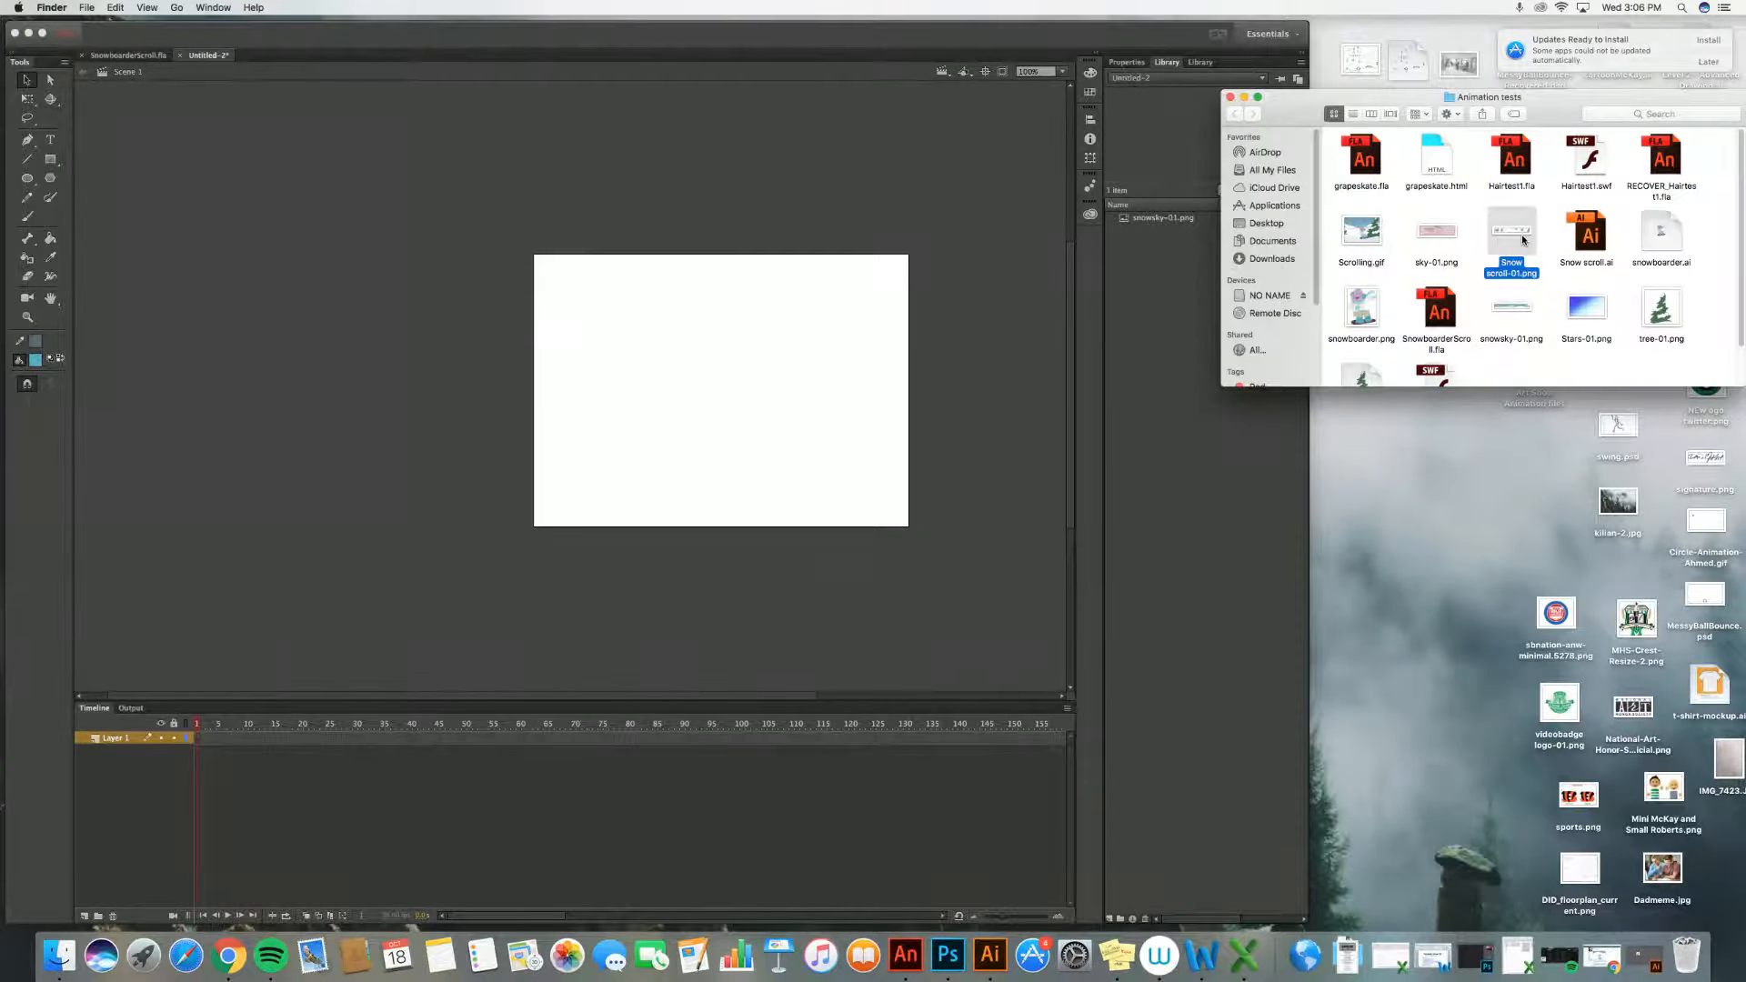
drag(1524, 240, 1168, 262)
click(1663, 317)
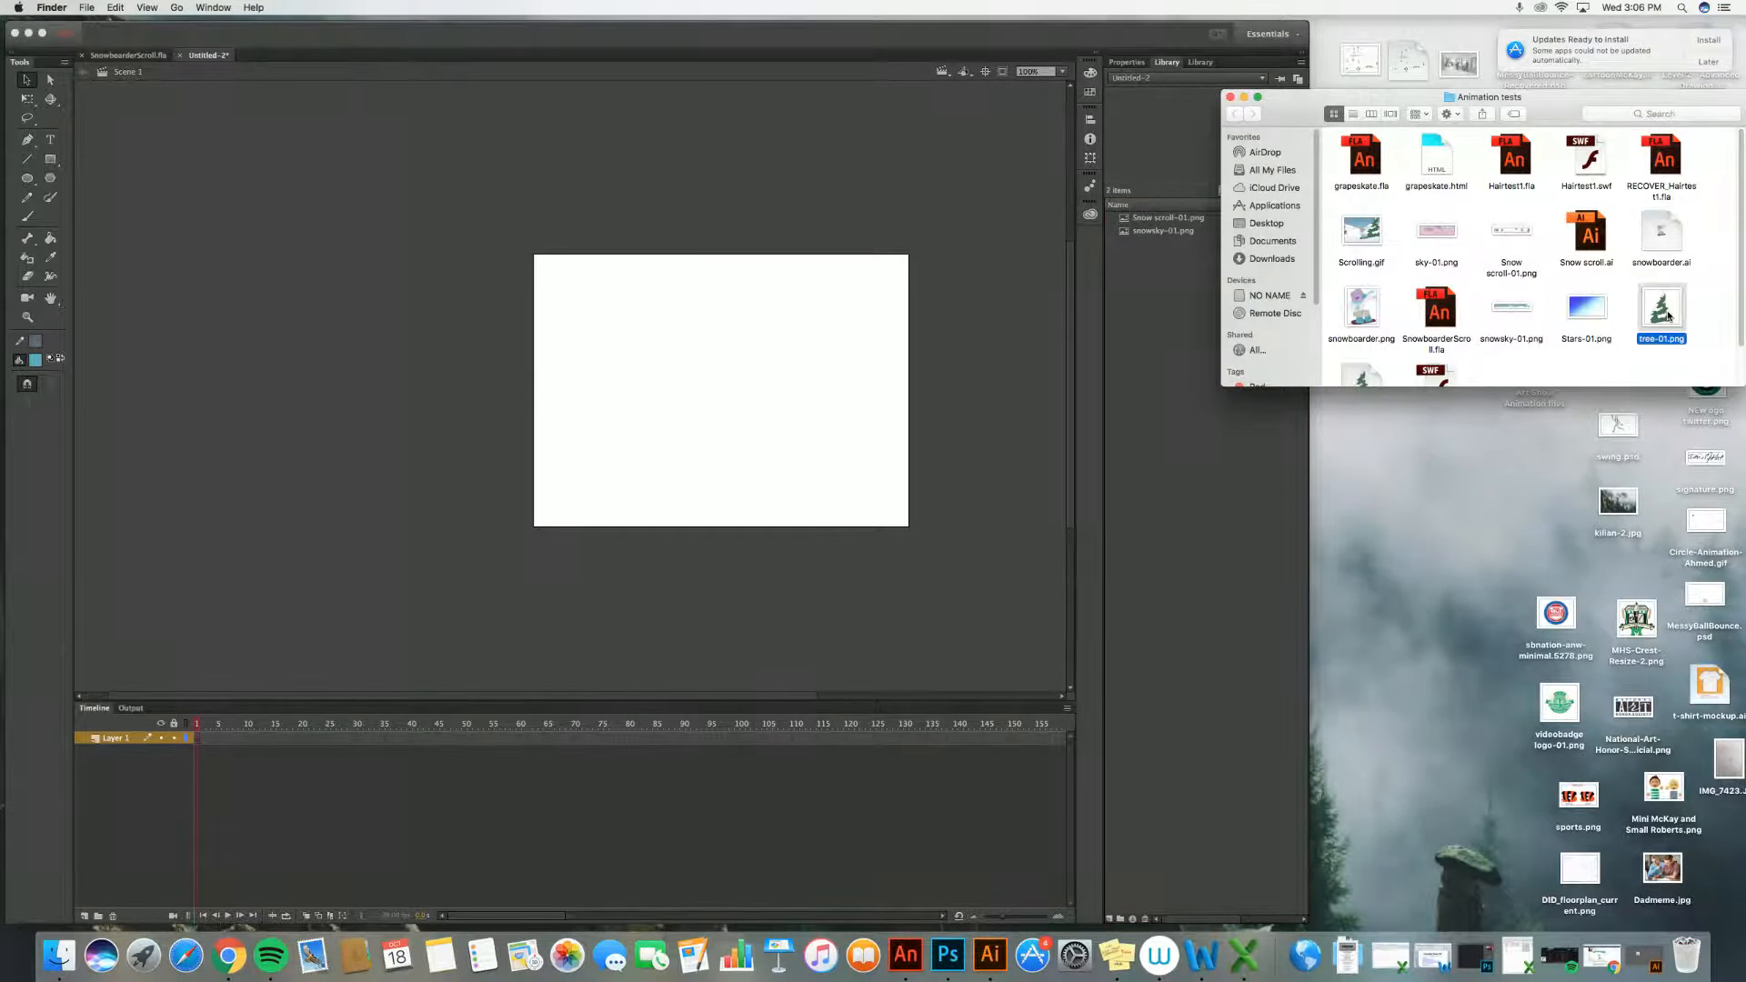
drag(1669, 316, 1148, 277)
click(1047, 37)
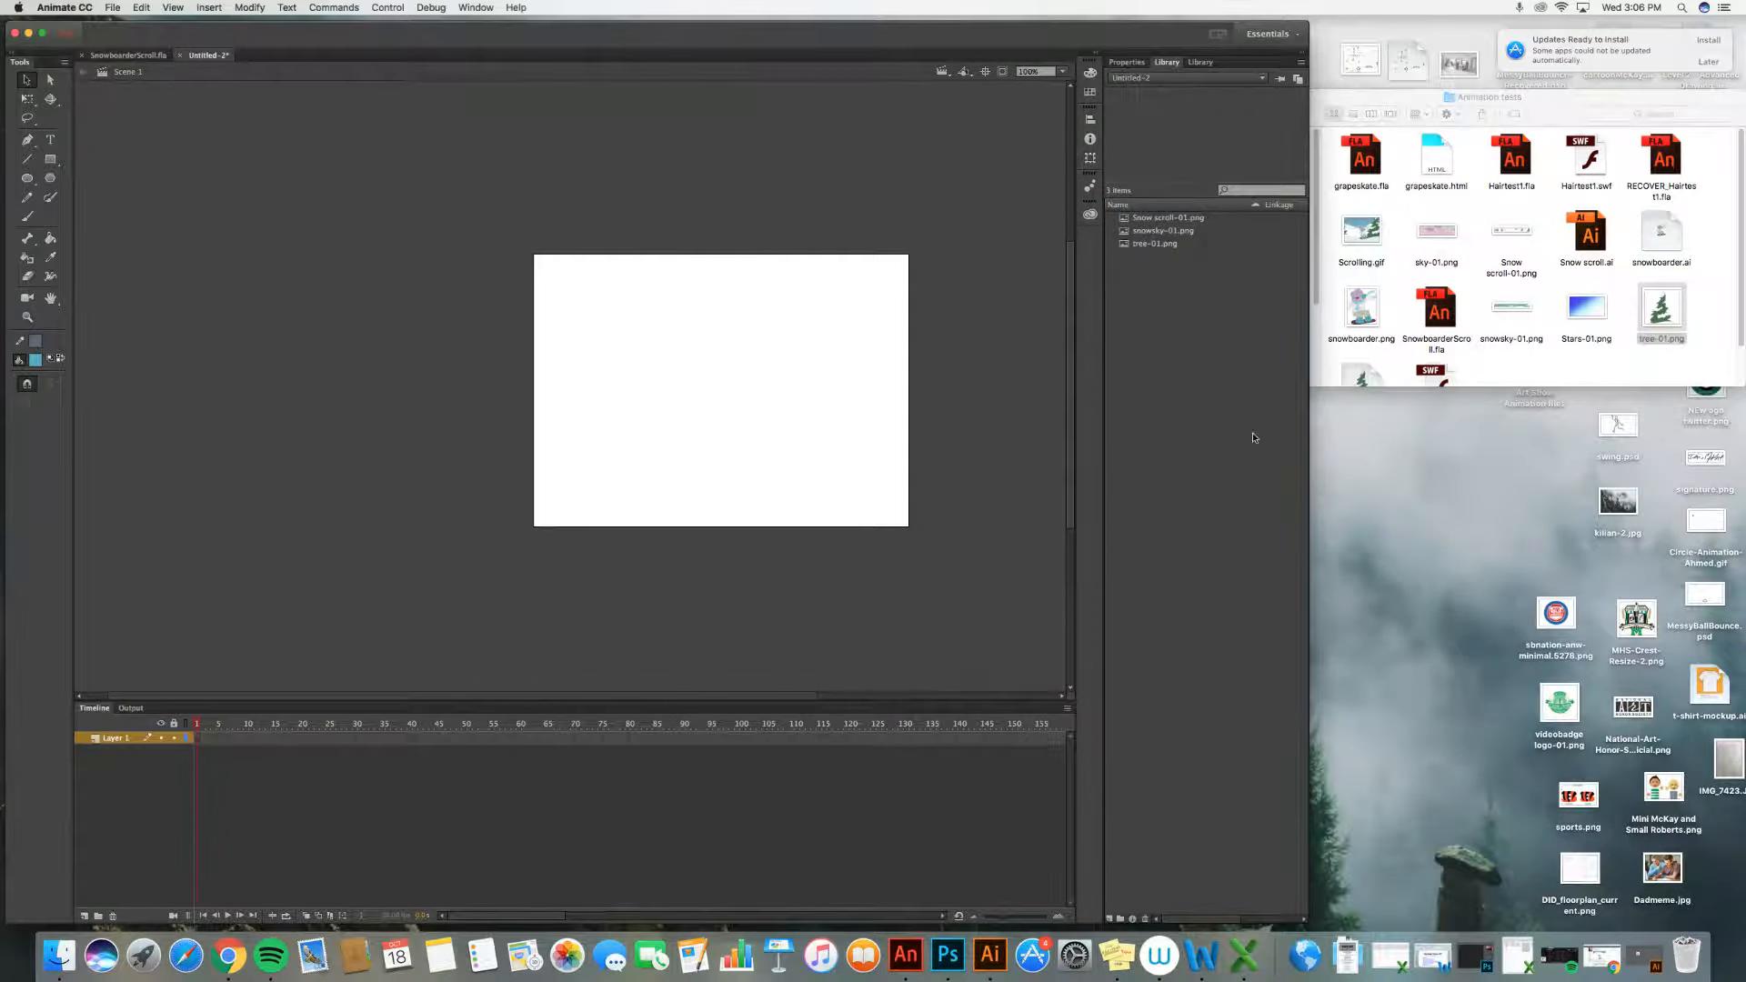
drag(1305, 921, 1726, 916)
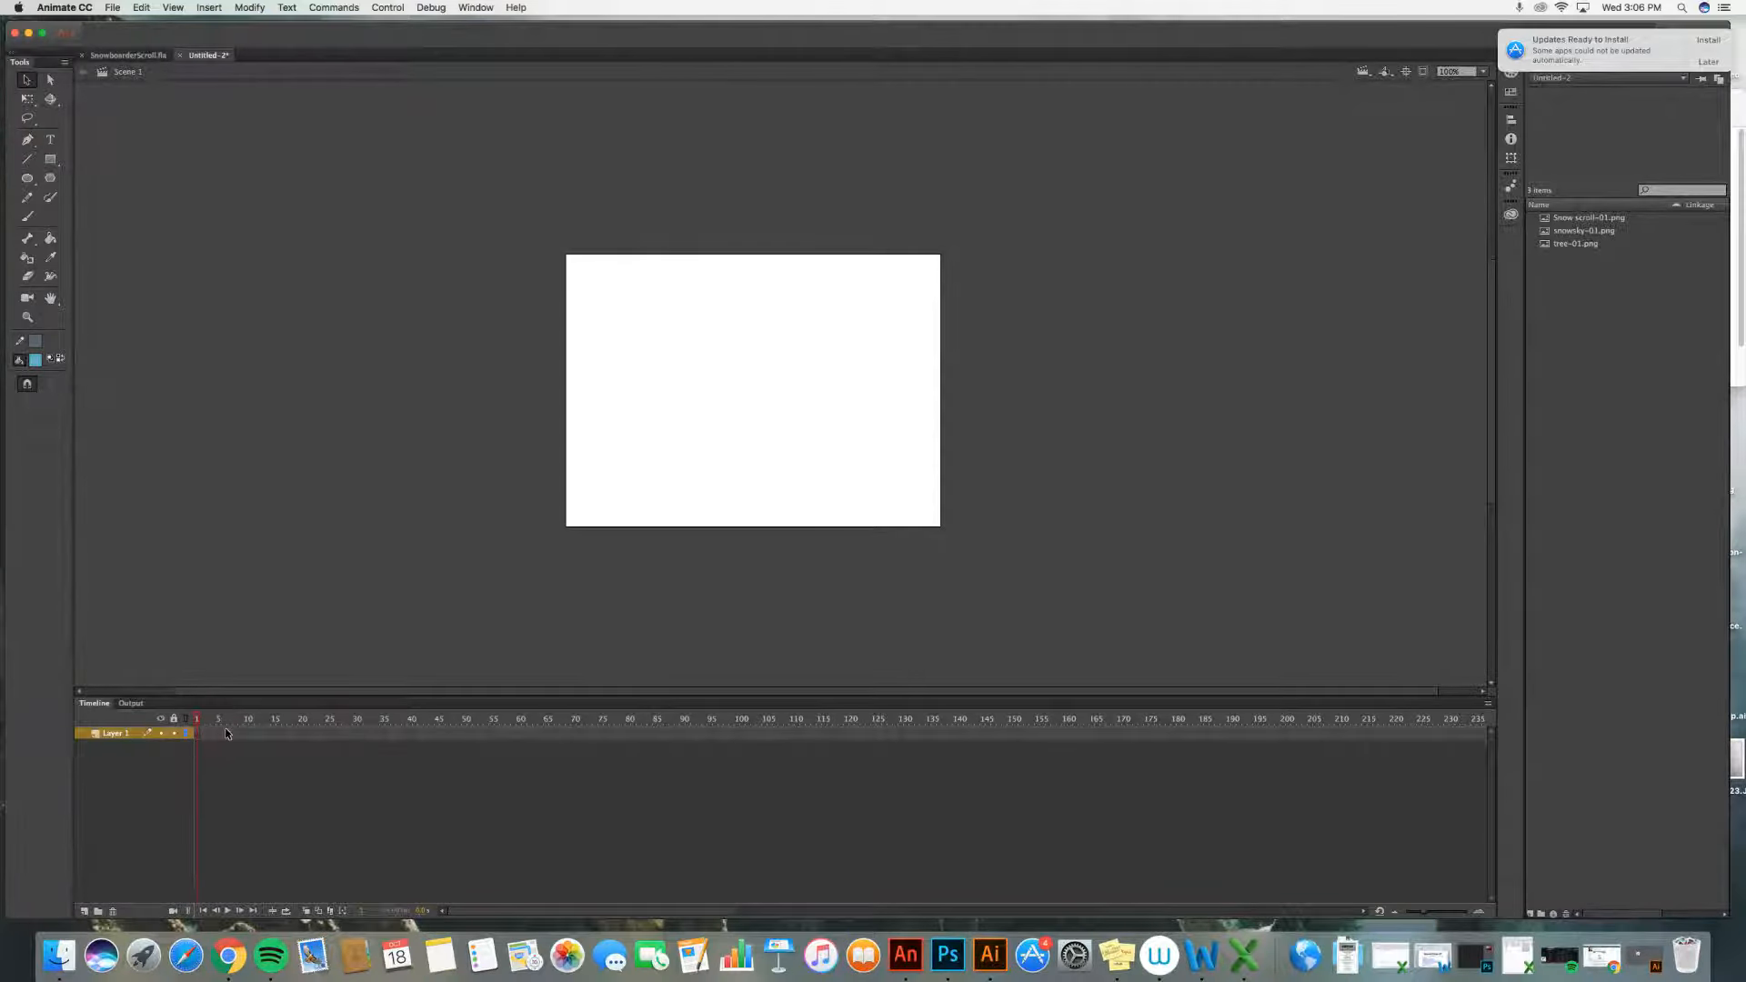
Step: Rename Layer 1 to background
double_click(115, 735)
text(ba)
text(ckground)
key(Return)
Step: Preview the library images and place snowsky-01.png onto the stage
click(1601, 220)
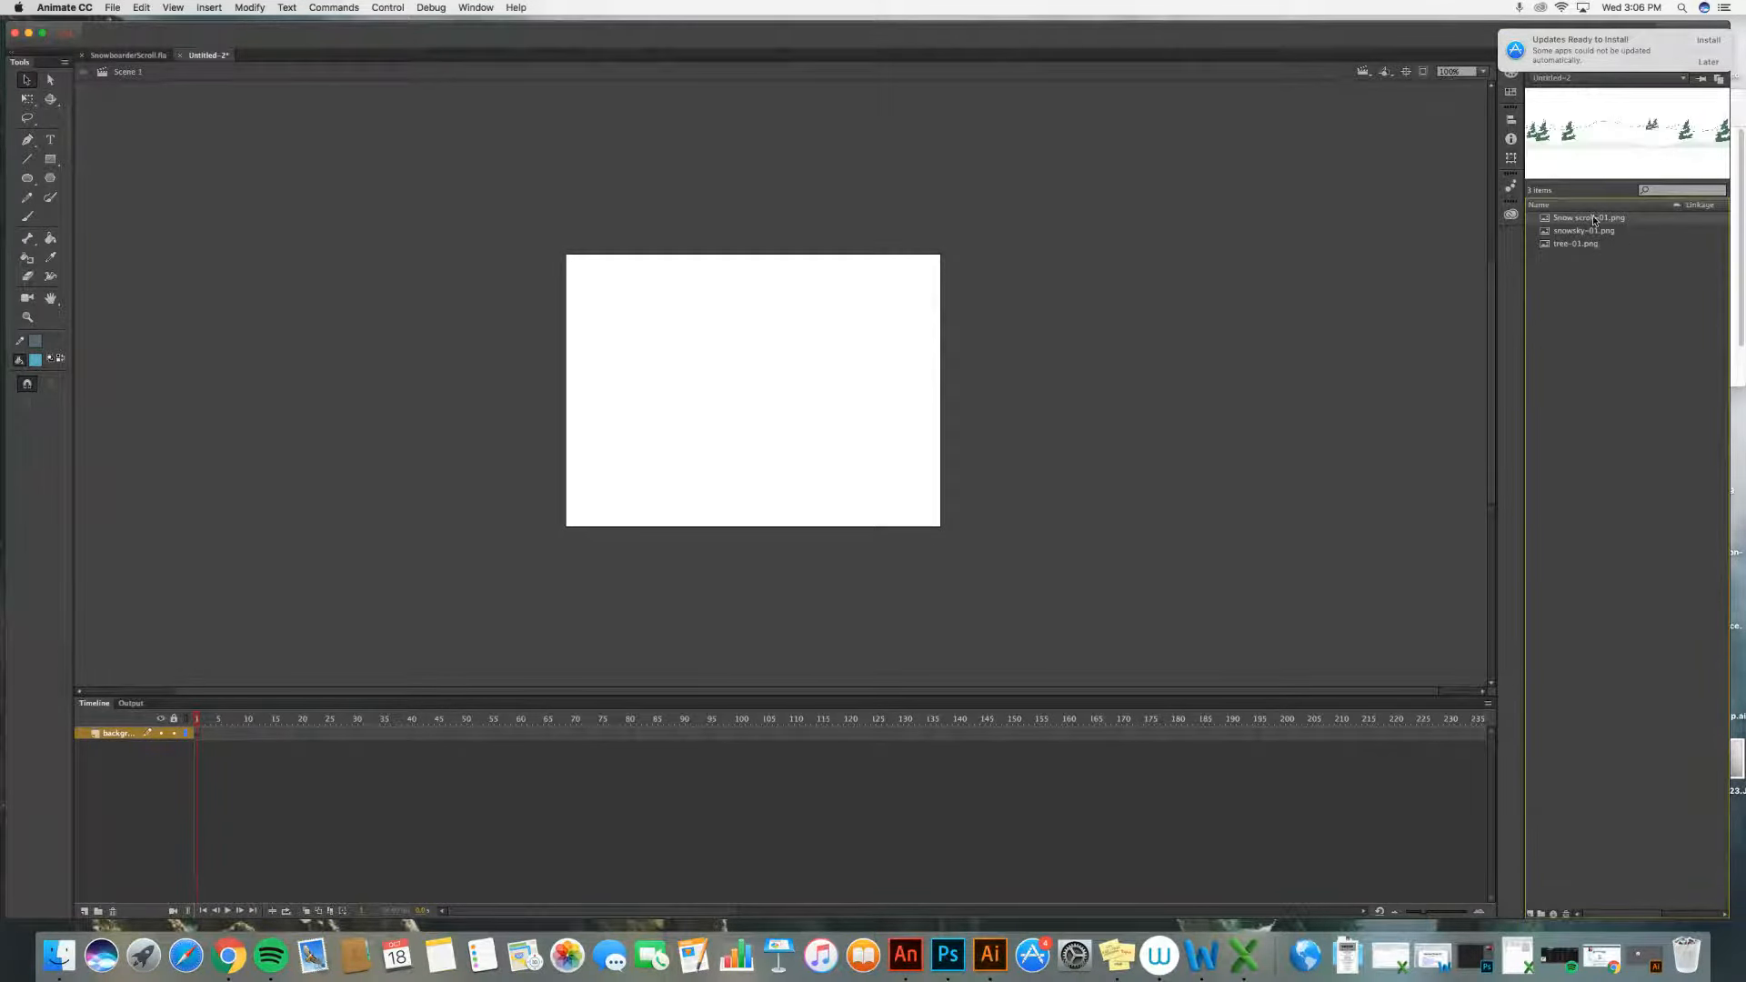
click(1584, 233)
click(1583, 244)
click(1588, 232)
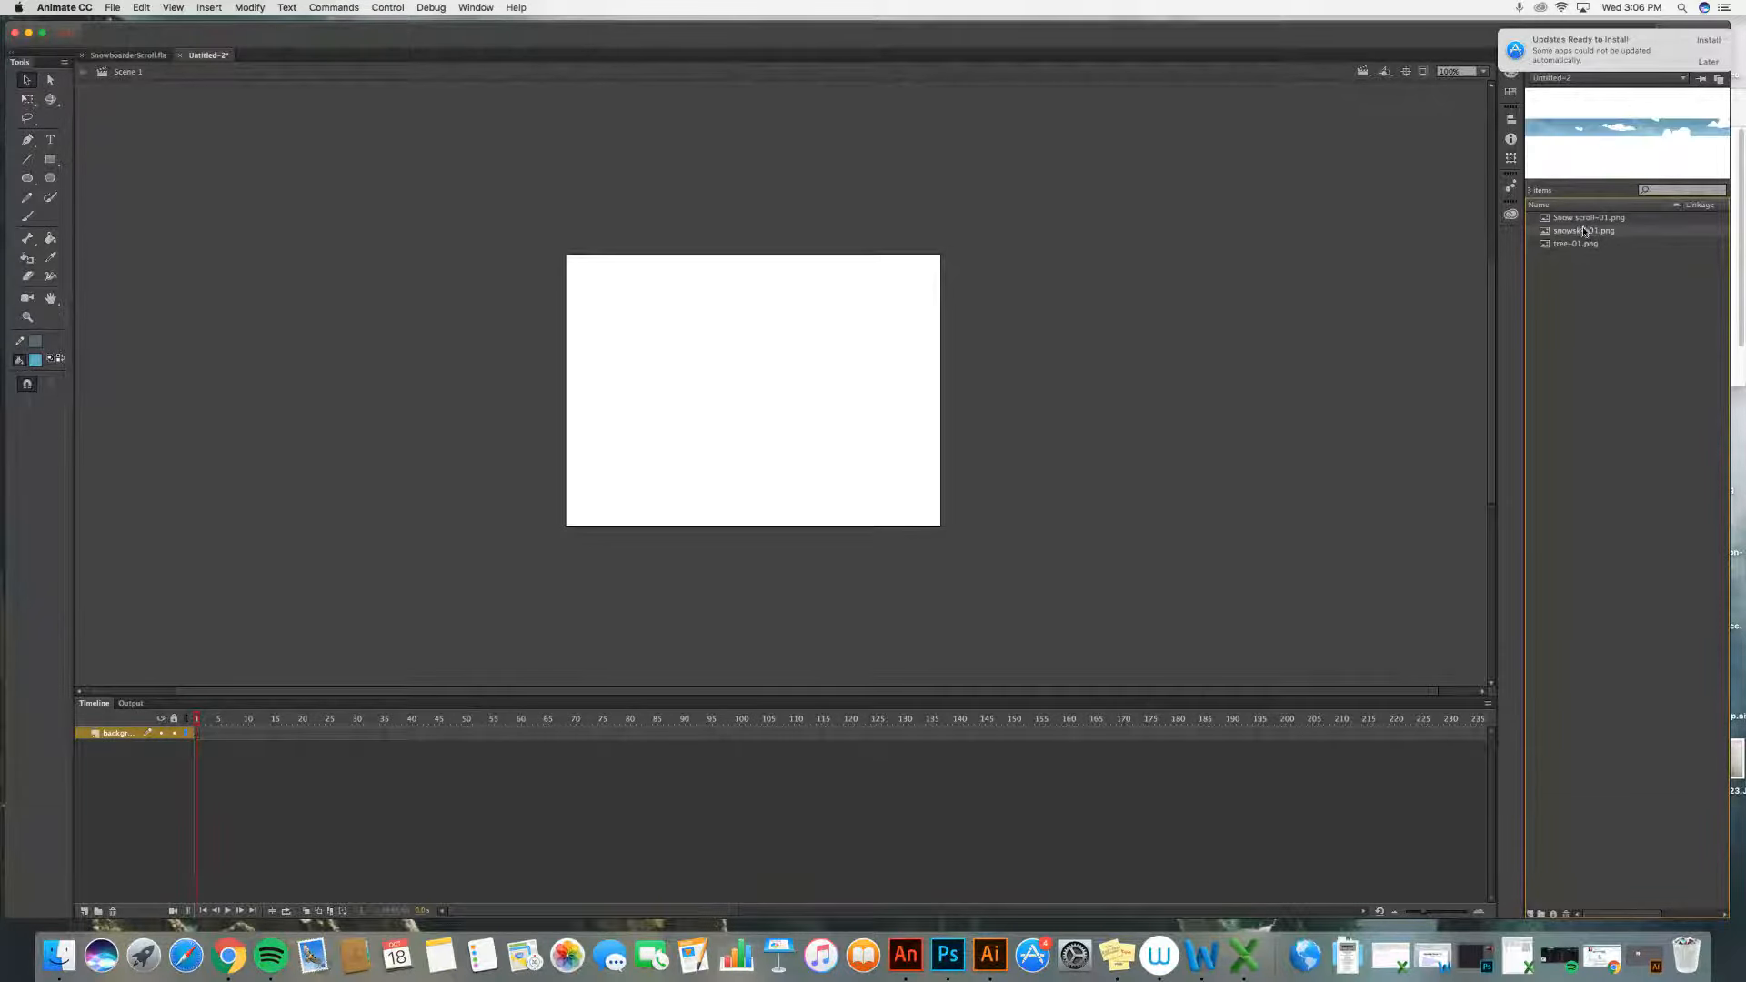
click(1587, 219)
click(1589, 232)
drag(1603, 229, 806, 391)
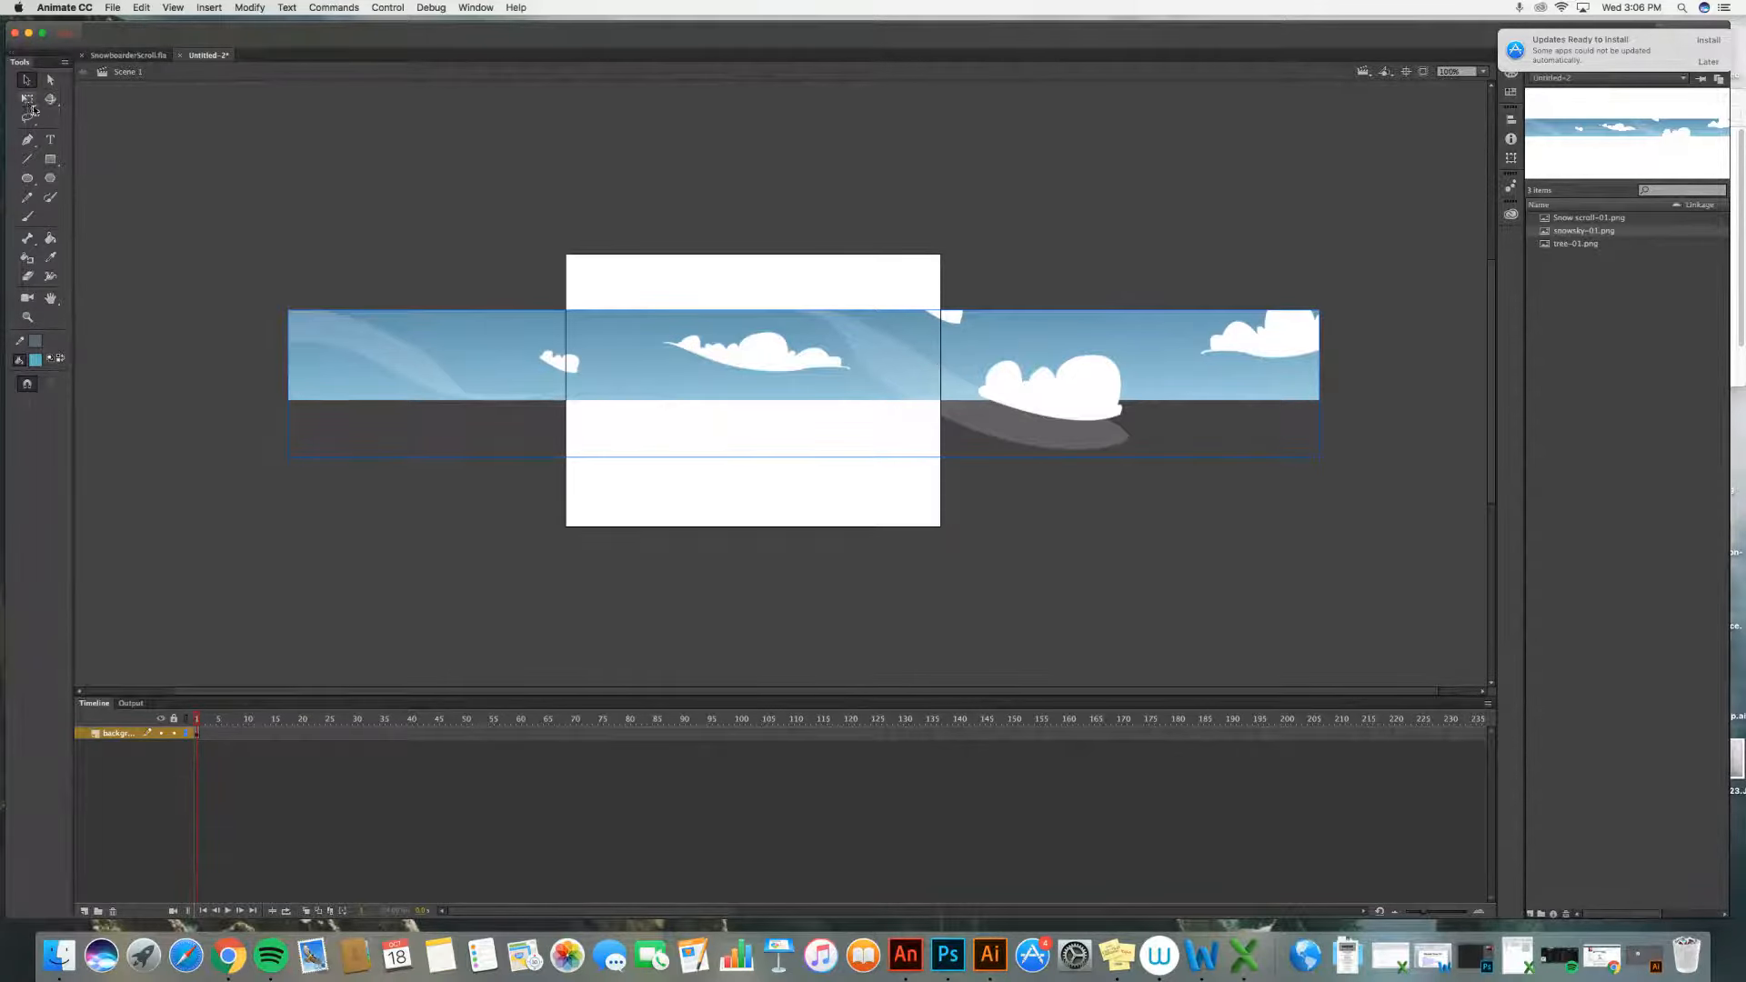
Step: Enlarge the sky image with Free Transform, align its top with the stage's top, and line its left edge up with the stage's left edge
key(q)
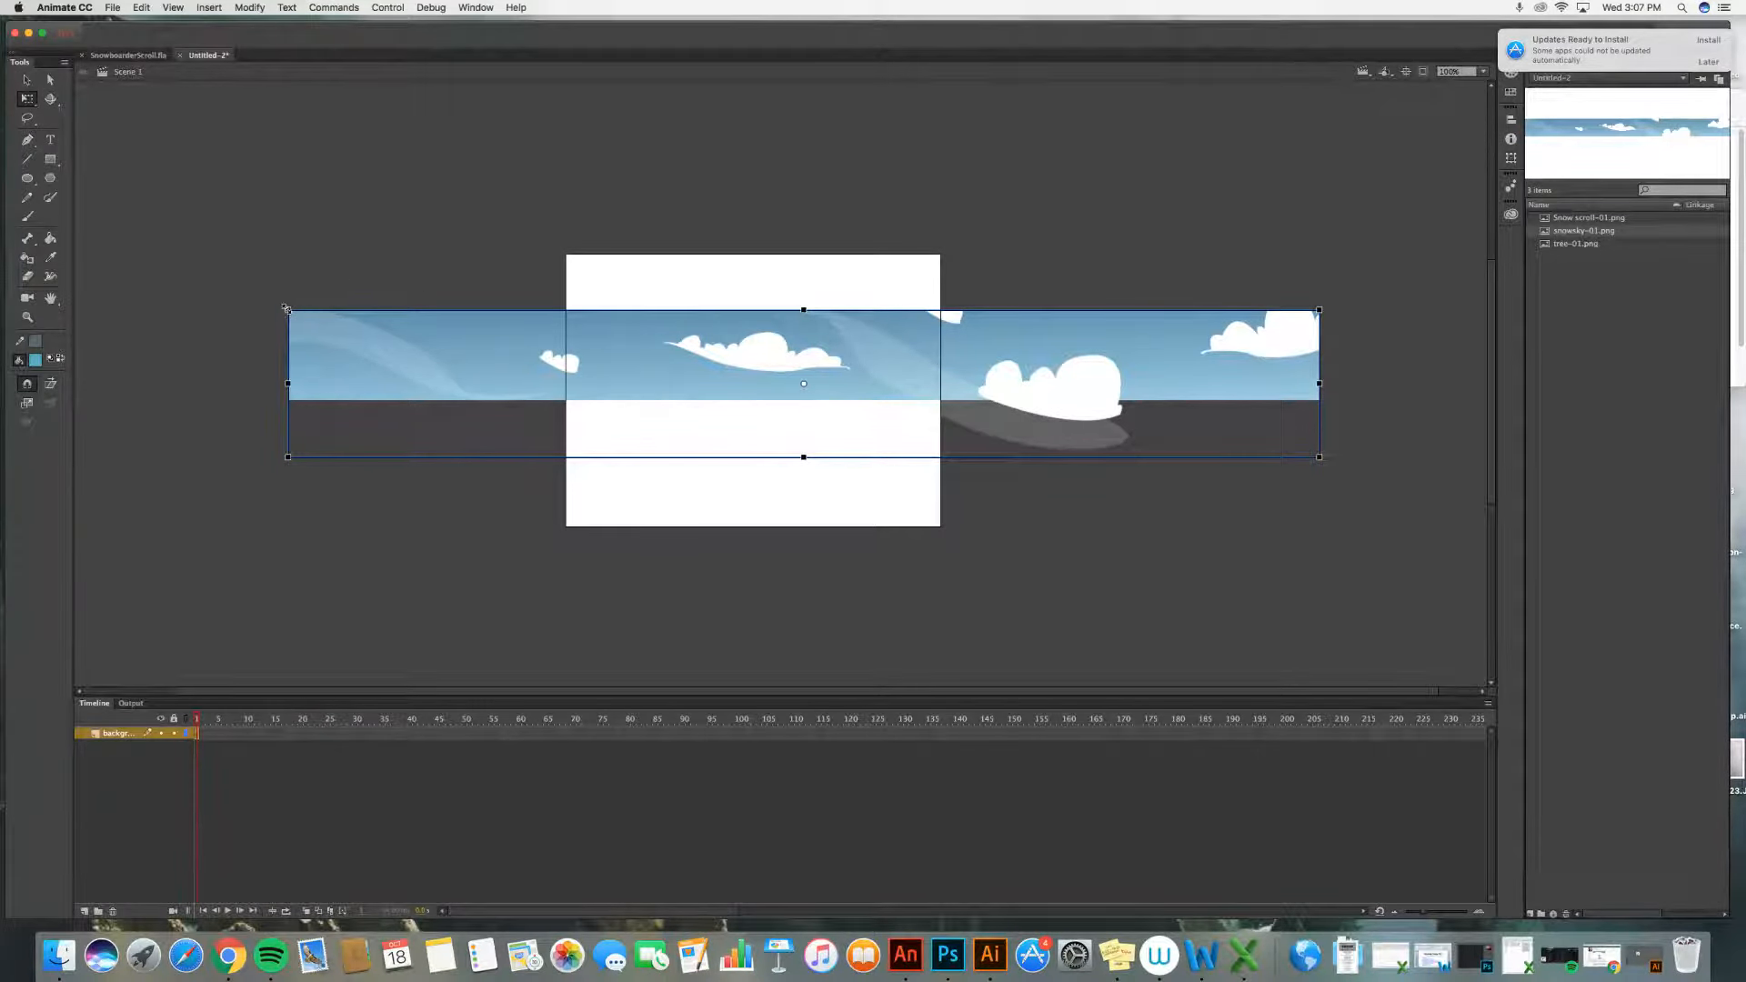
drag(287, 309, 55, 277)
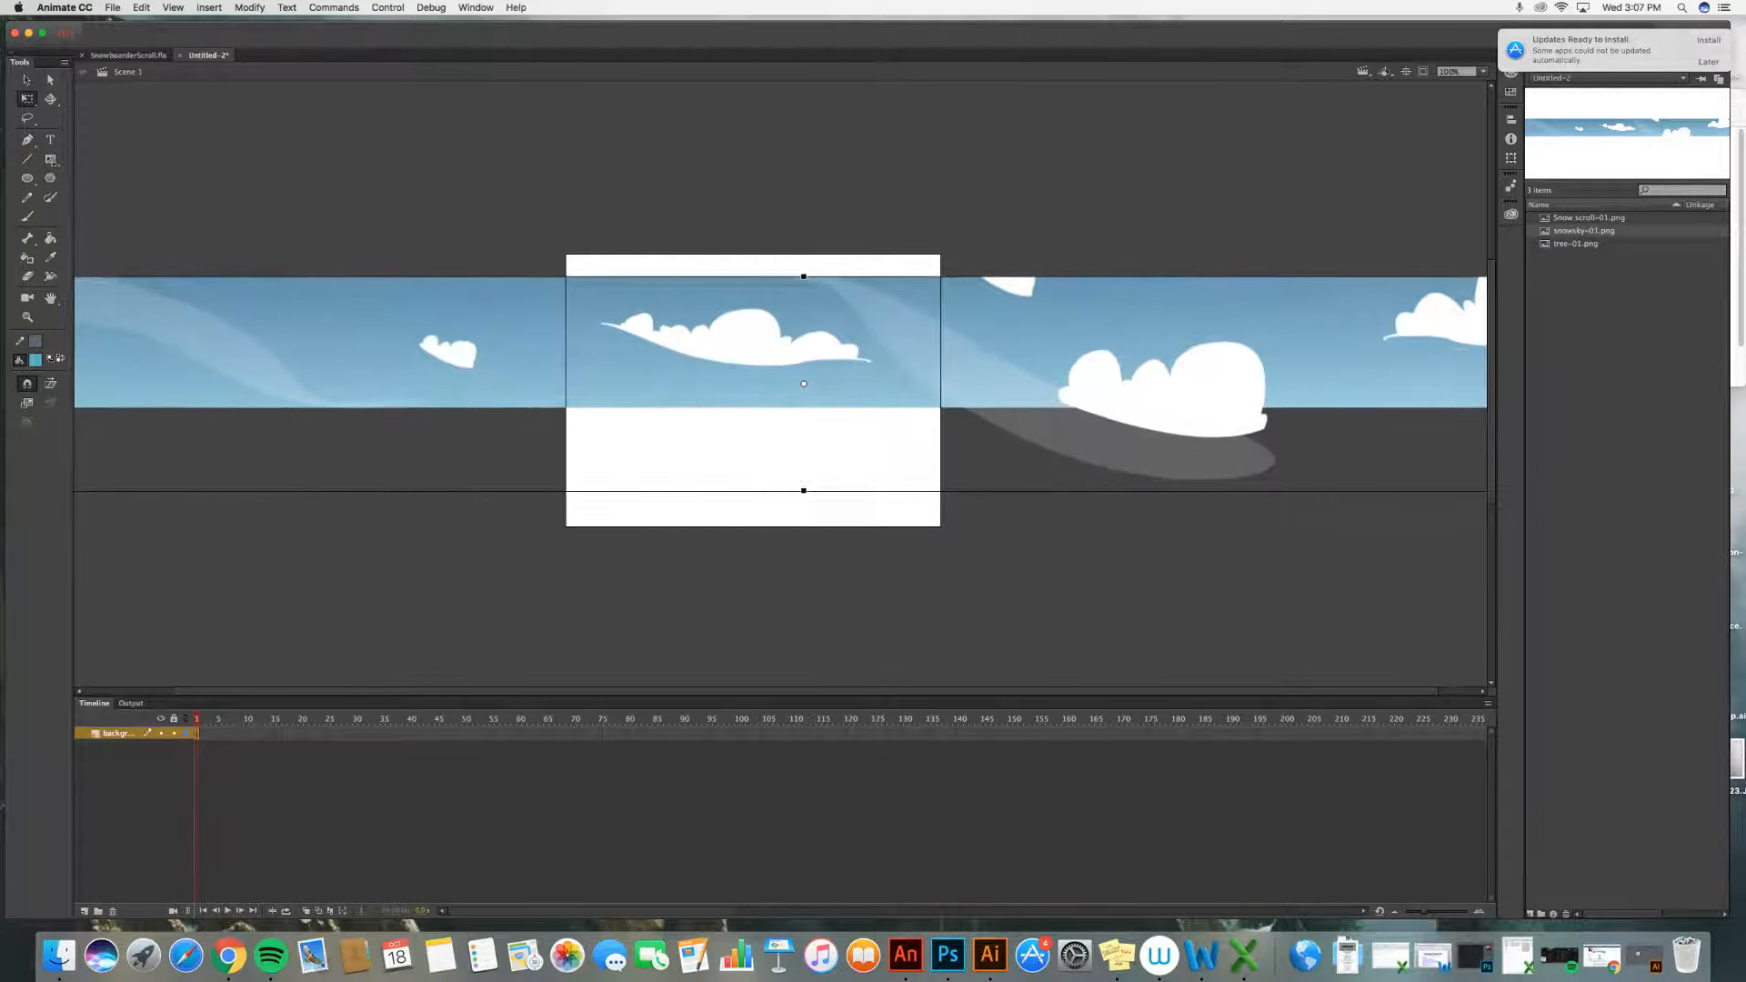
drag(52, 161, 2, 131)
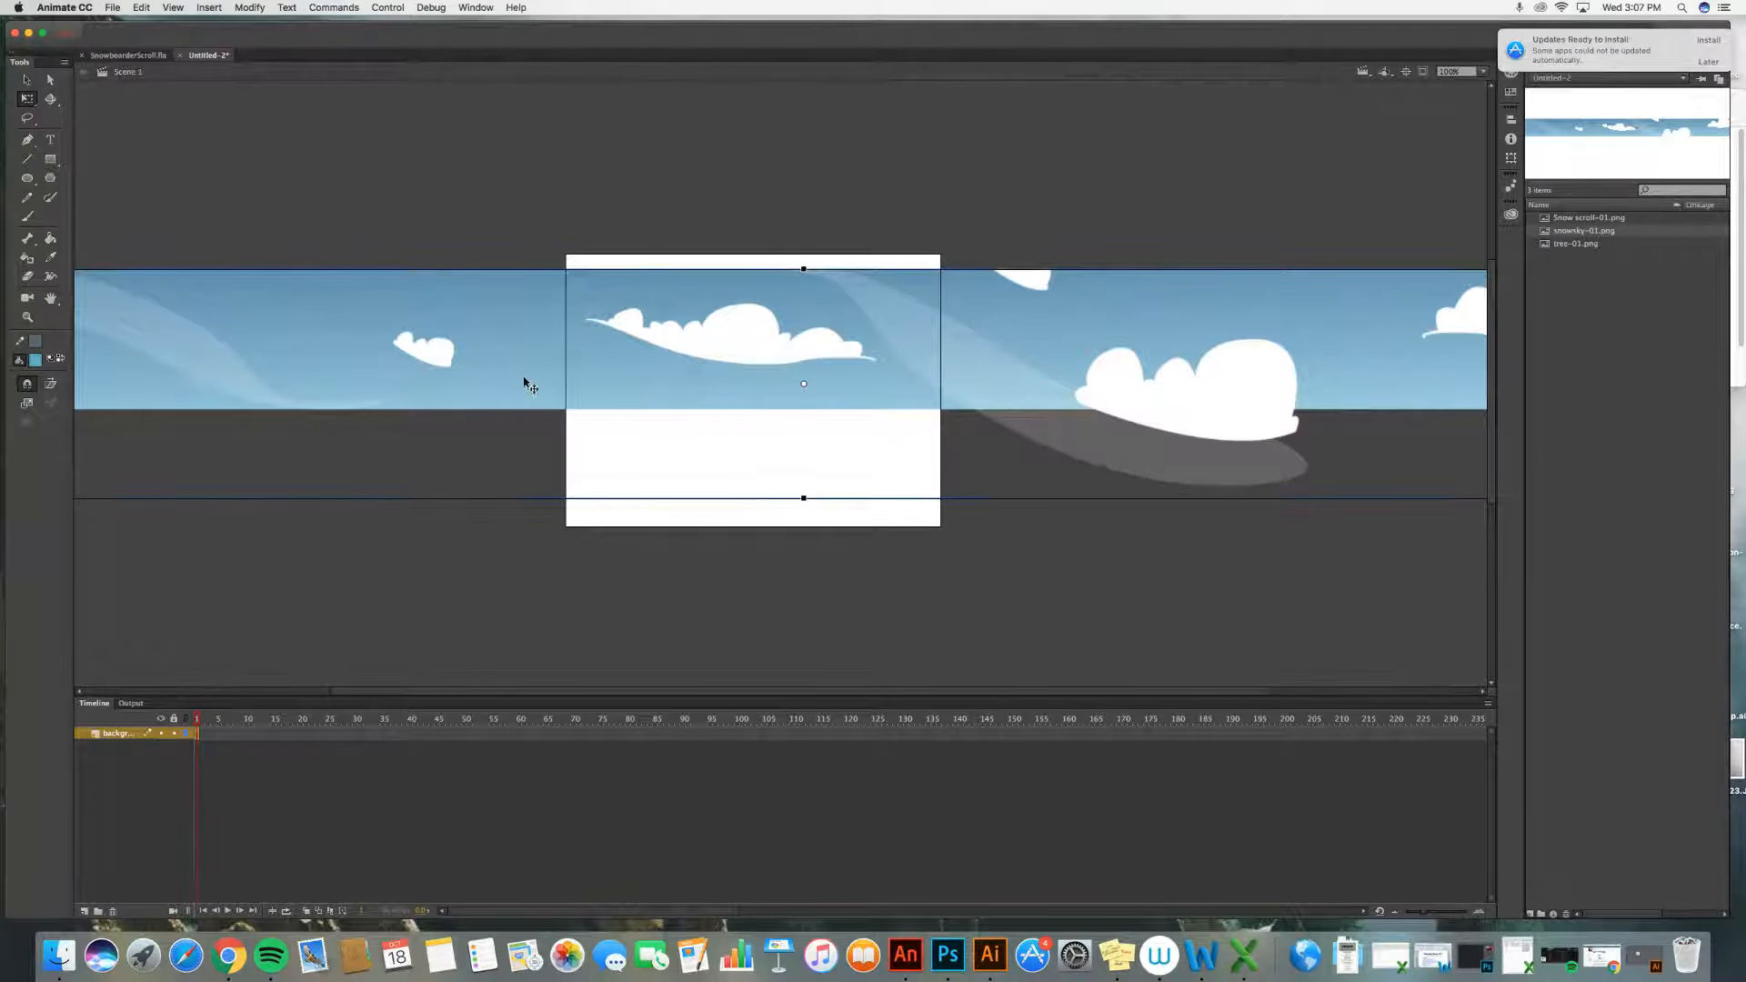
drag(527, 384, 522, 366)
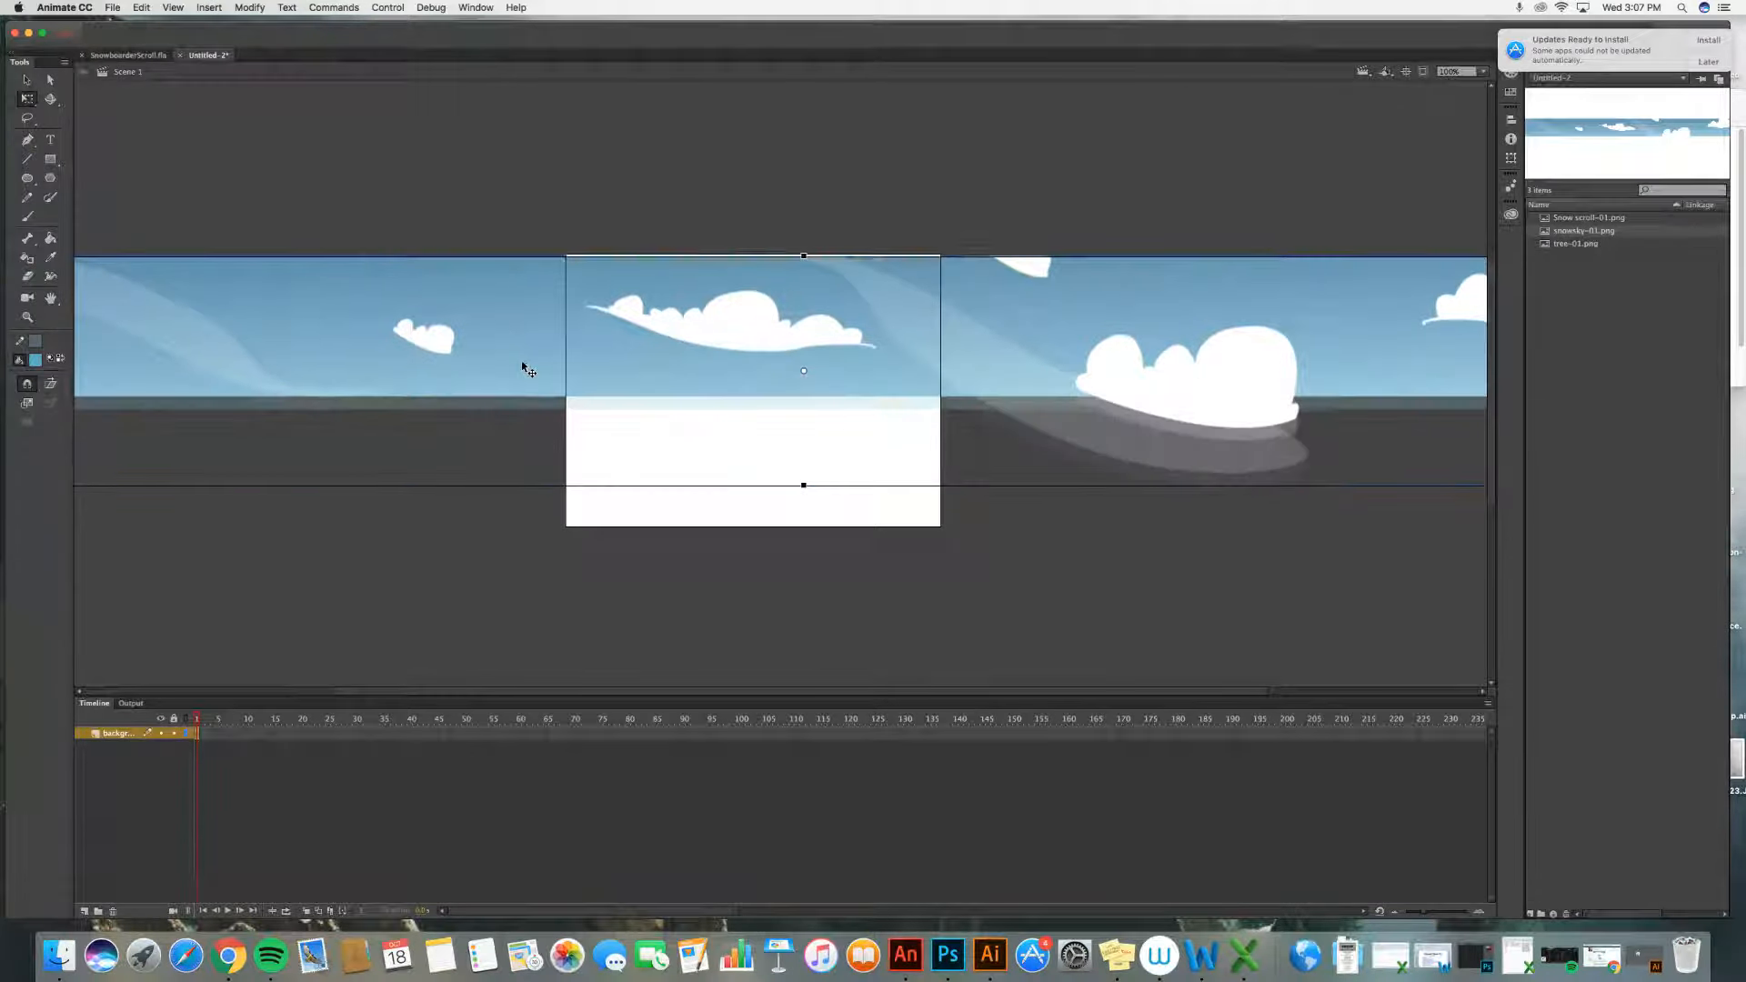
click(625, 180)
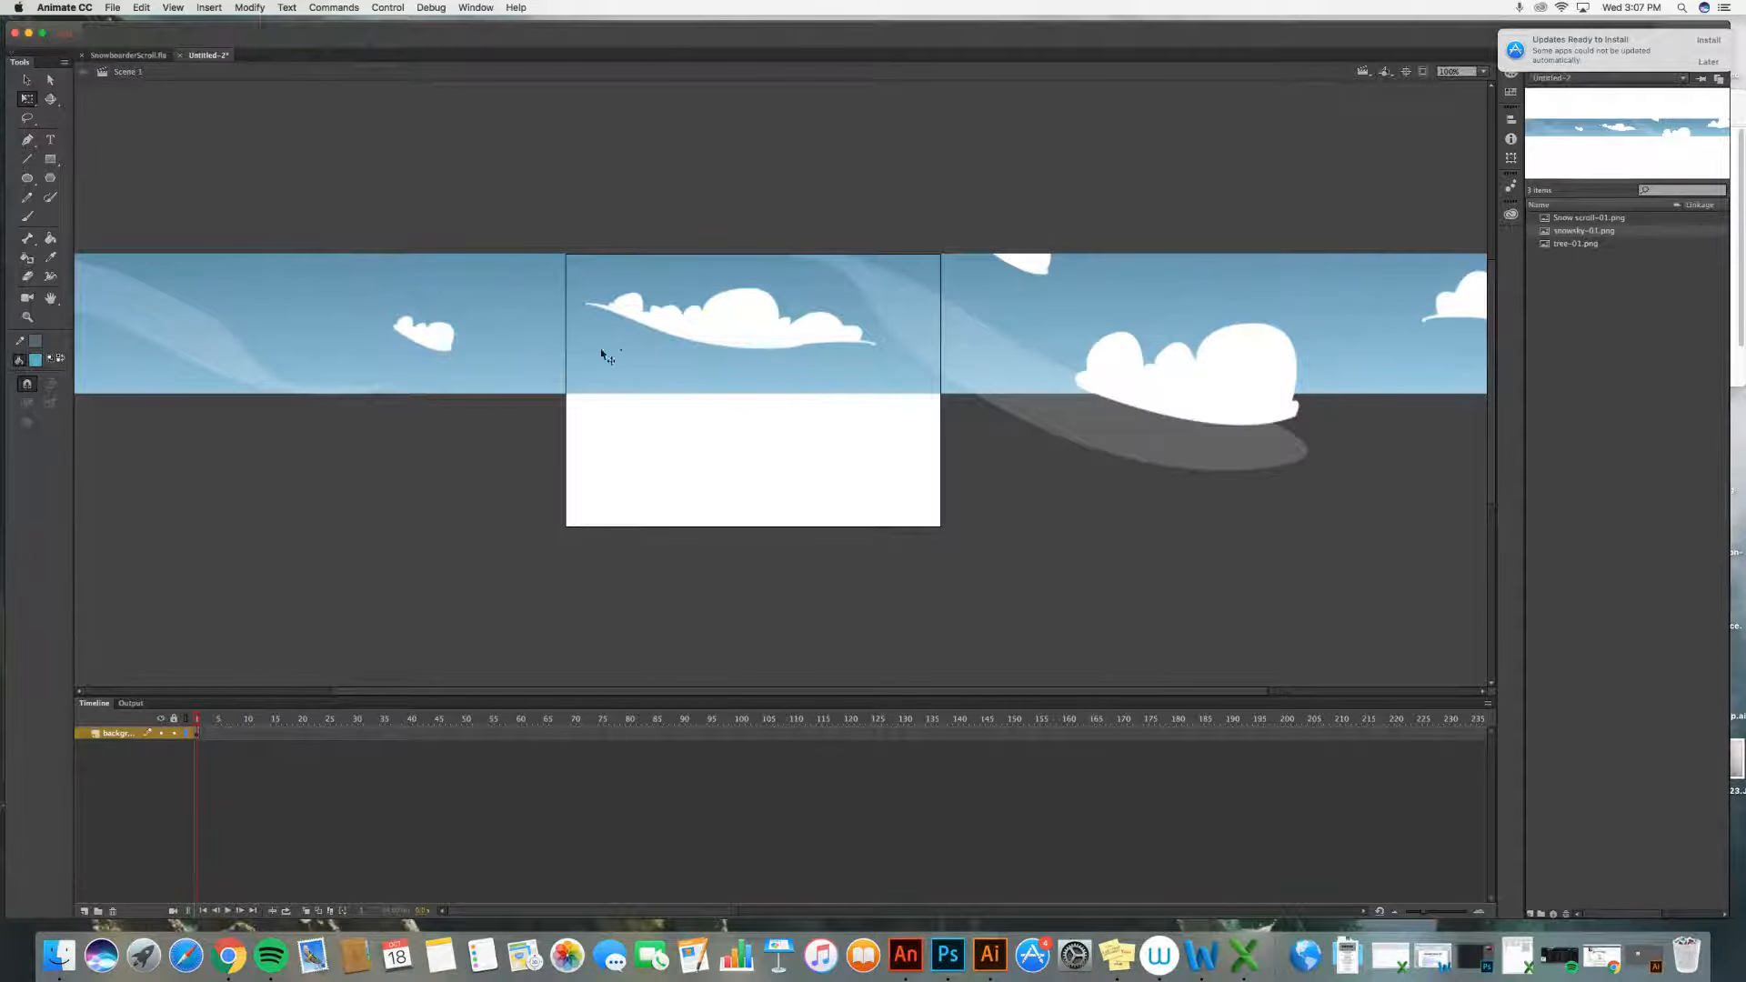
drag(631, 359, 1195, 357)
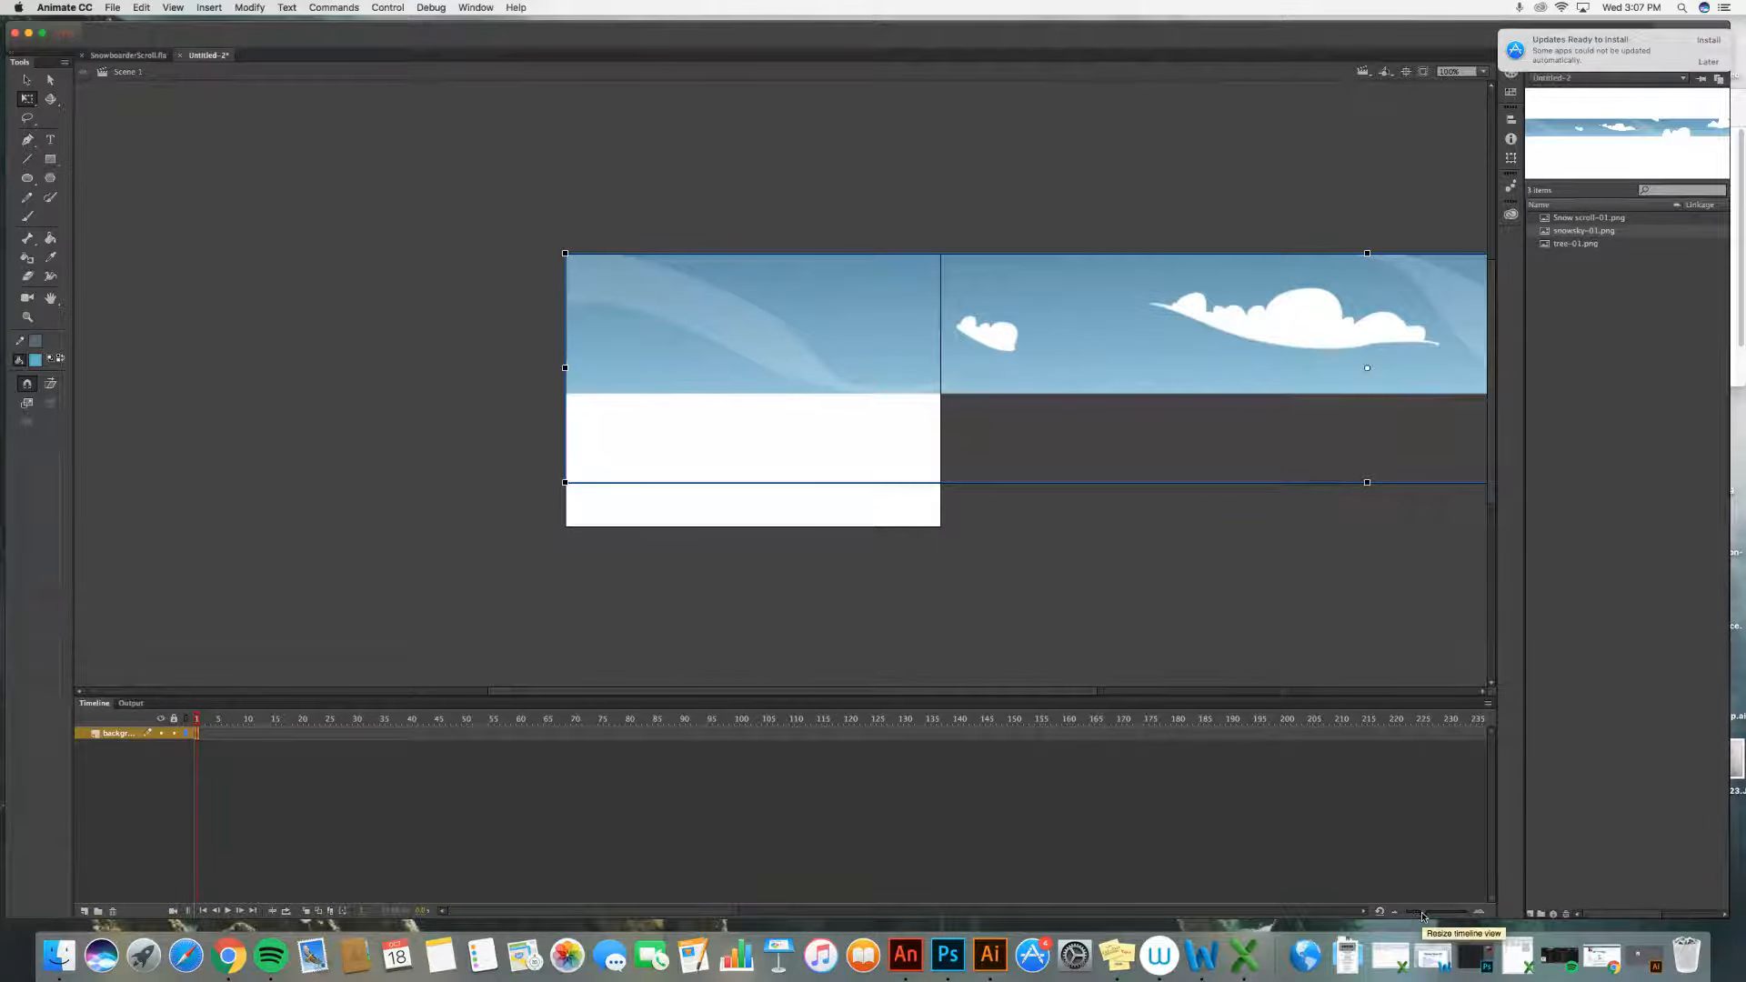
drag(1424, 914, 1422, 914)
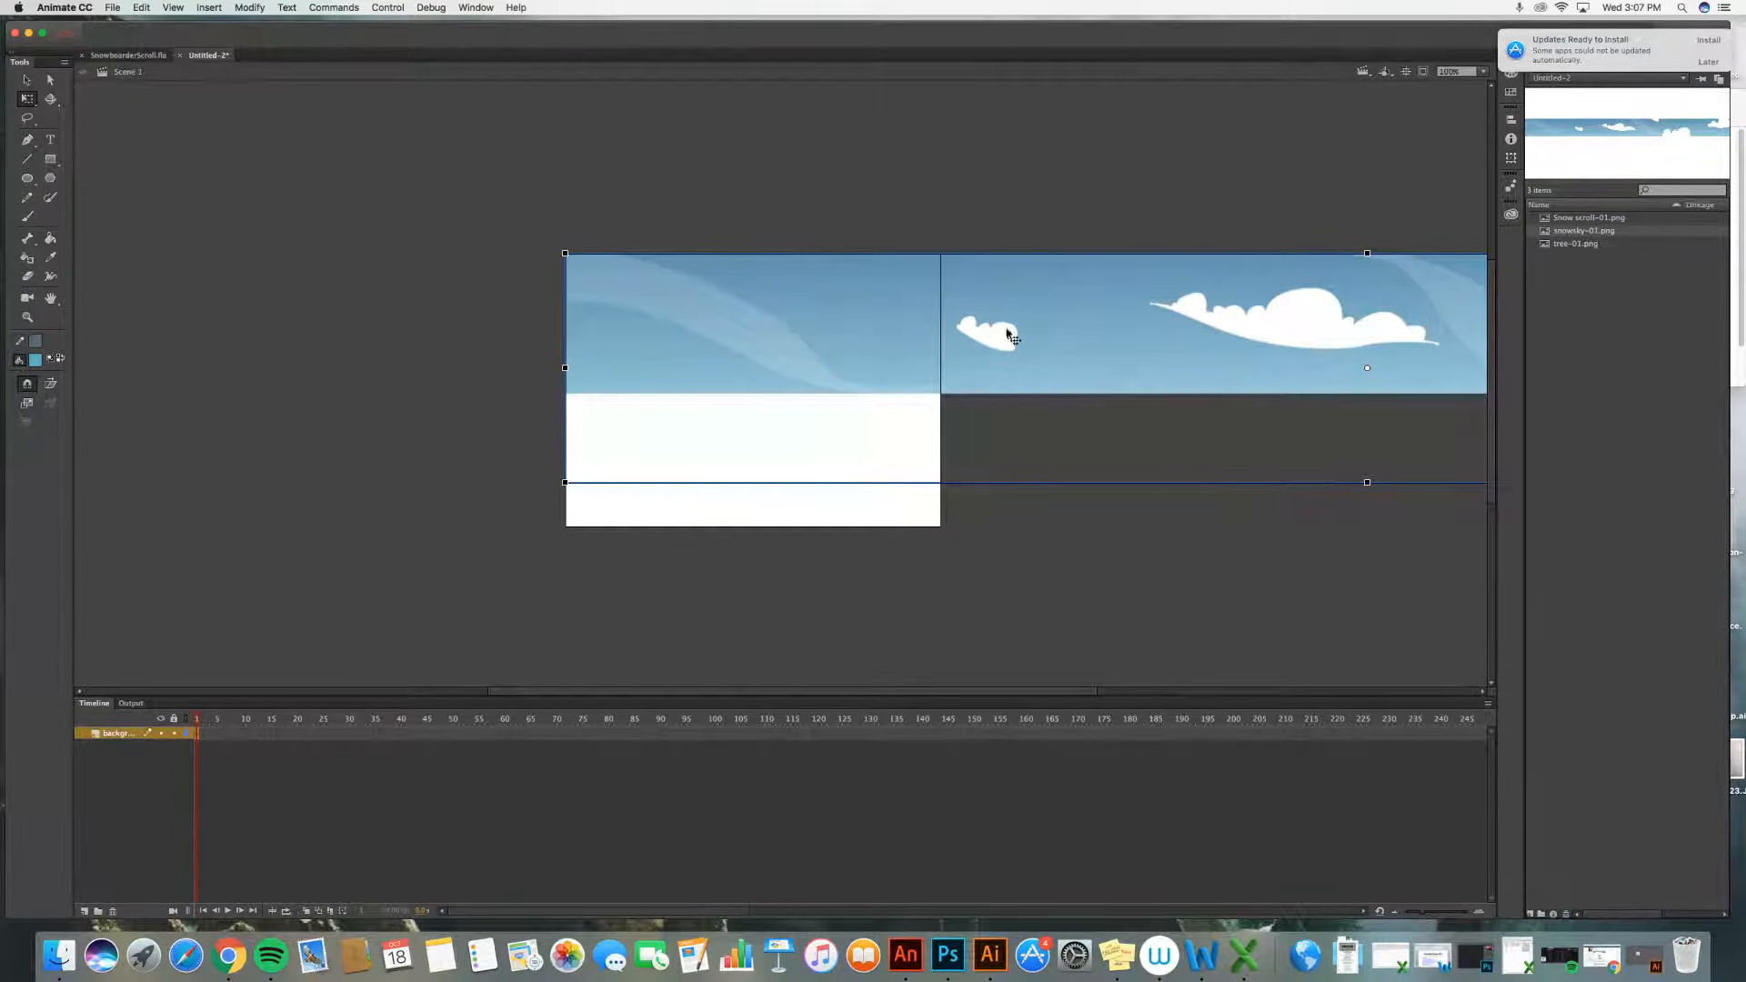
Step: Insert a keyframe at frame 240 on the background layer
scroll(1195, 634, down, 2)
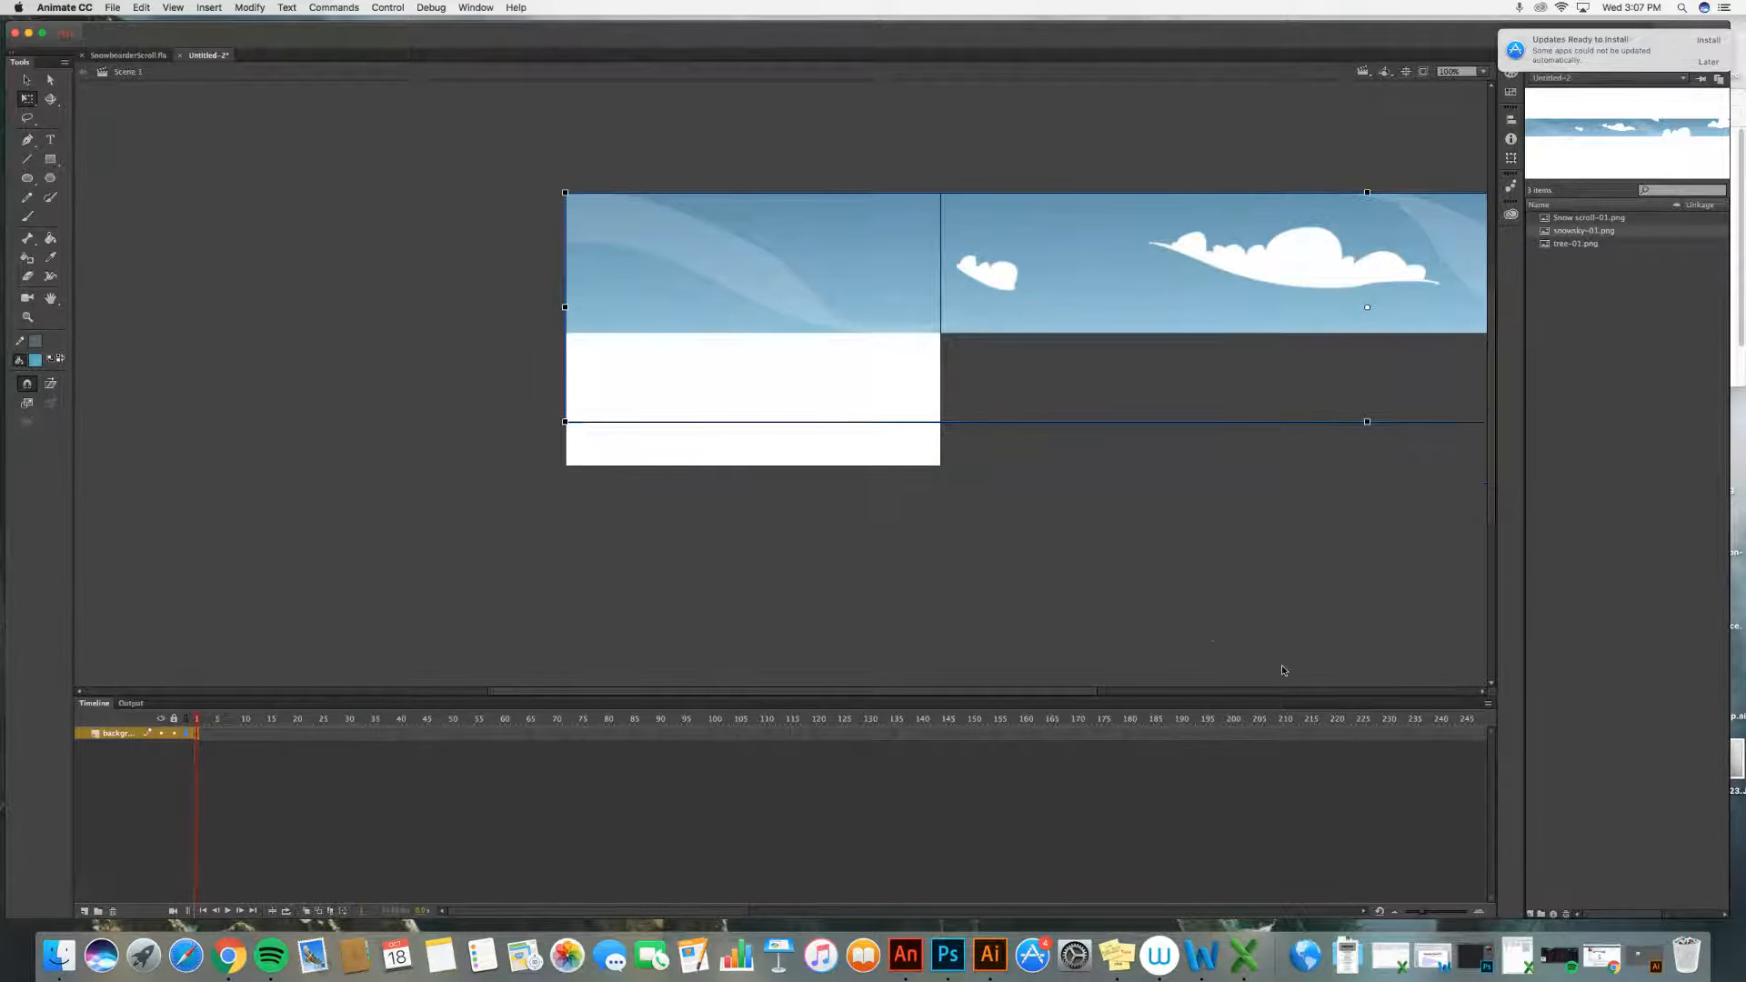
click(1442, 735)
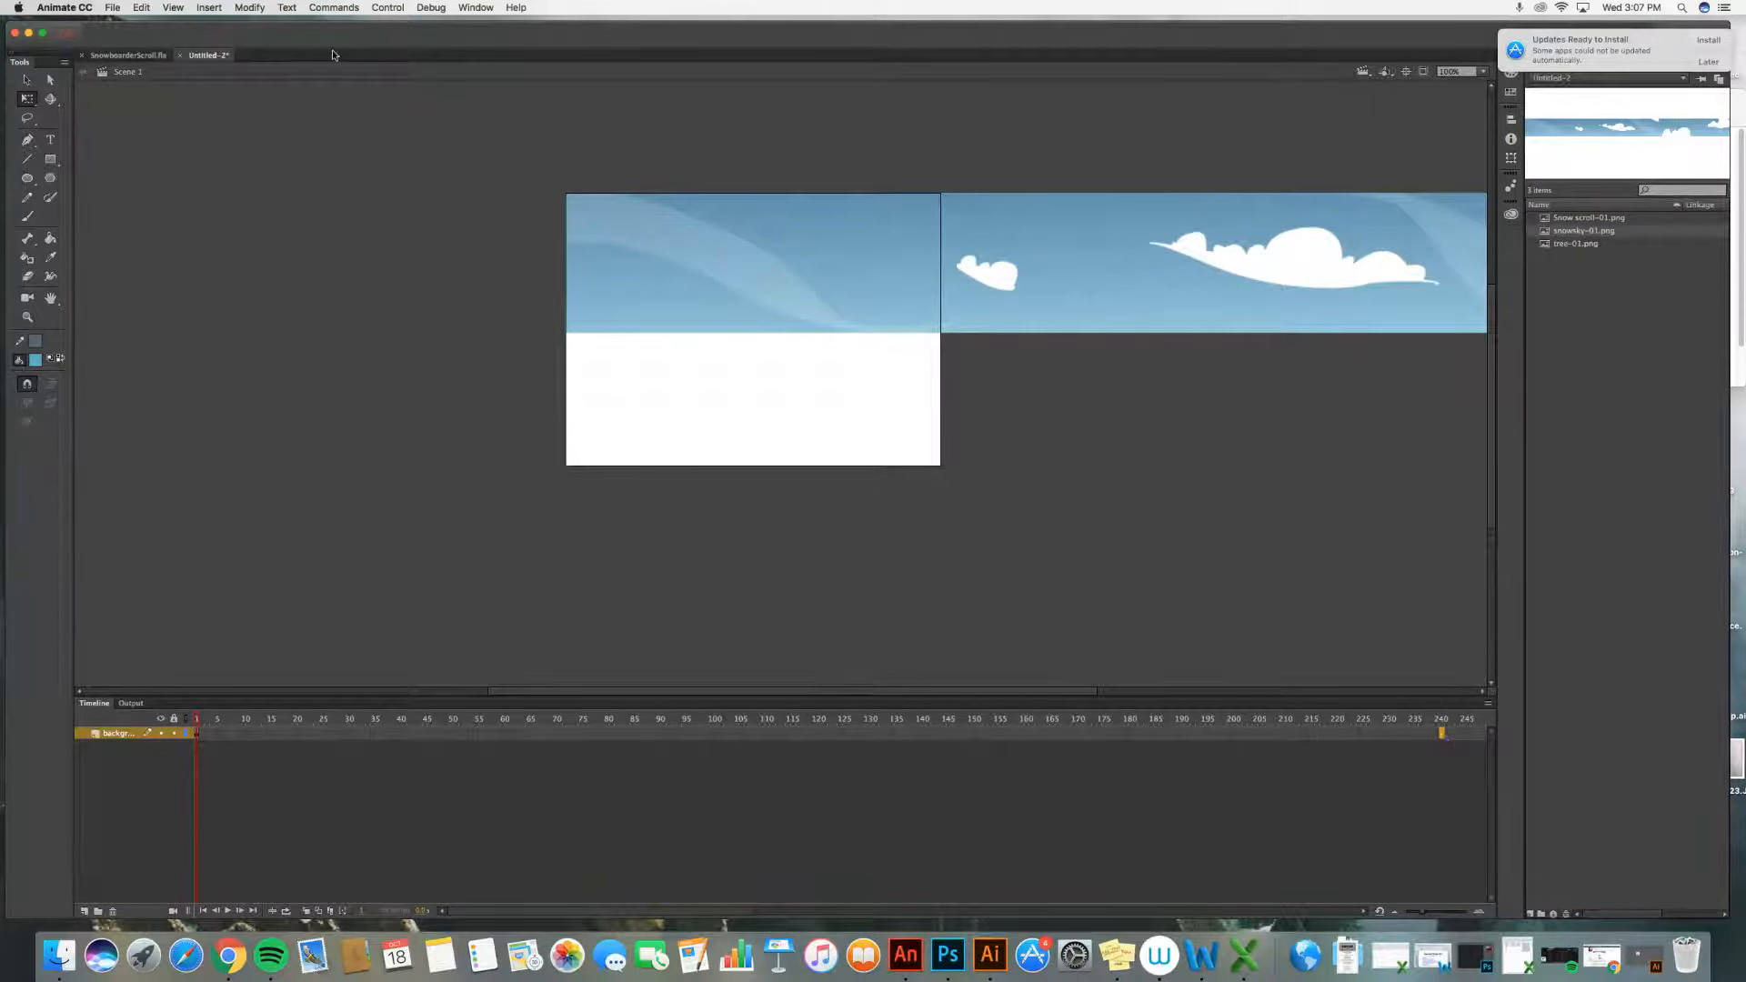
click(211, 9)
mouse_move(244, 92)
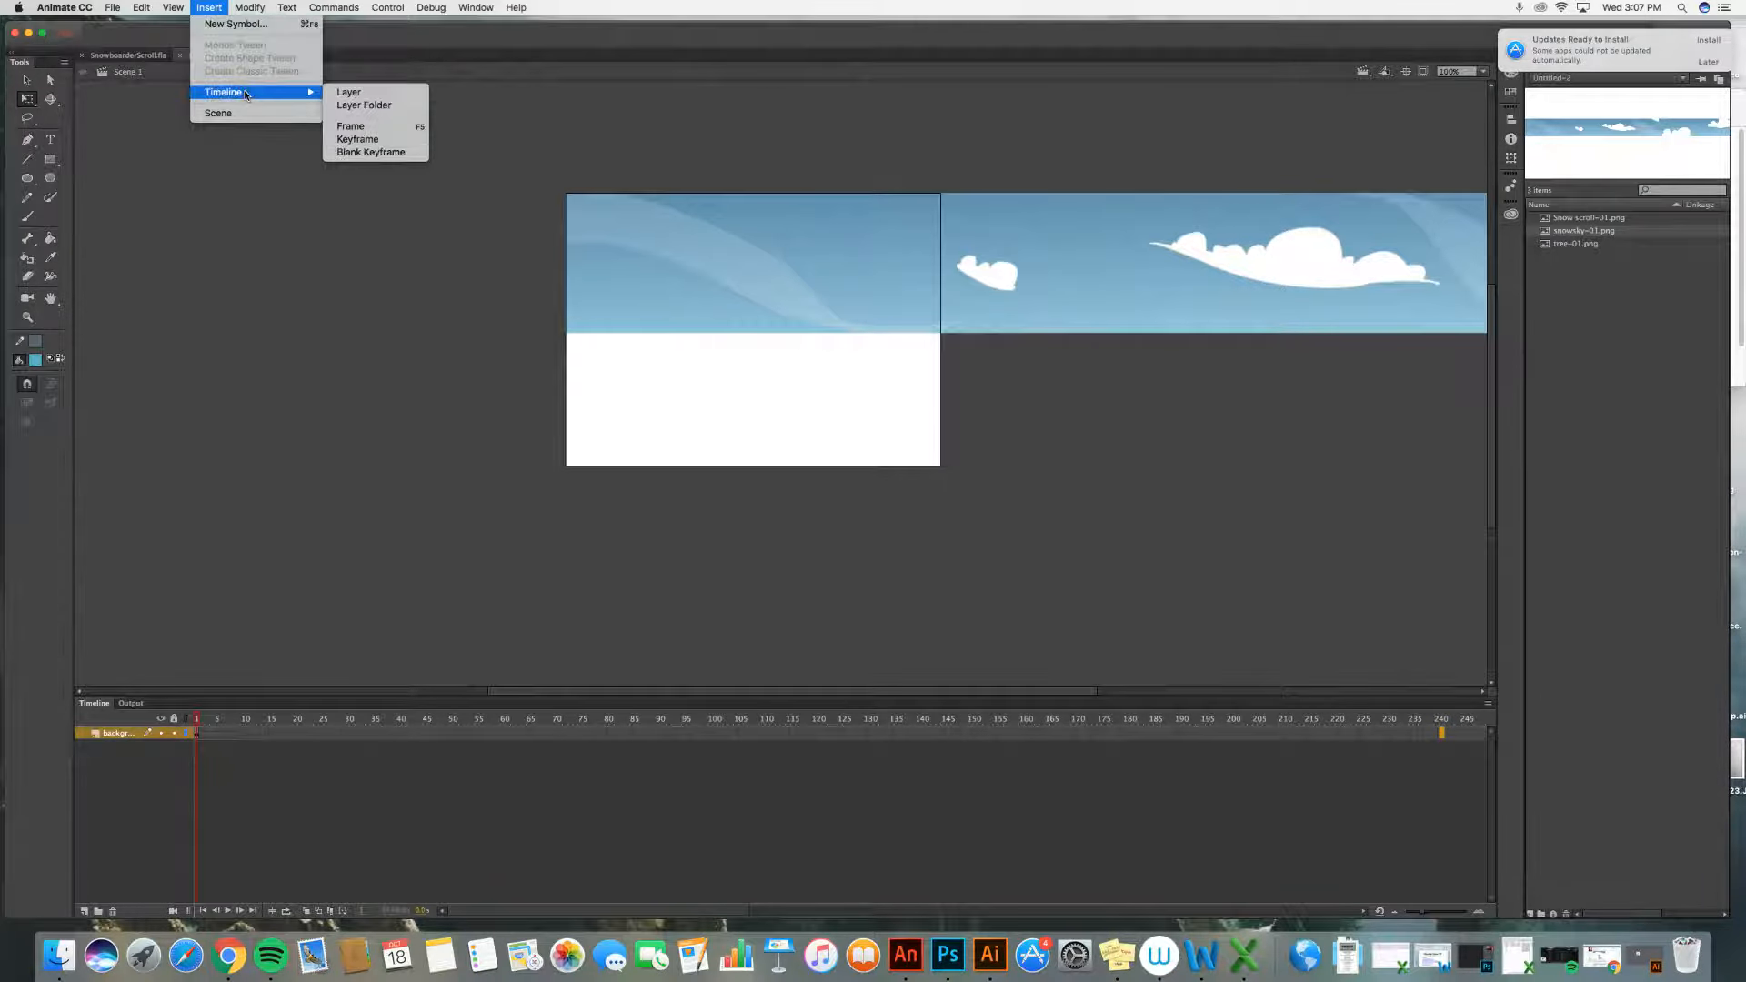
click(359, 139)
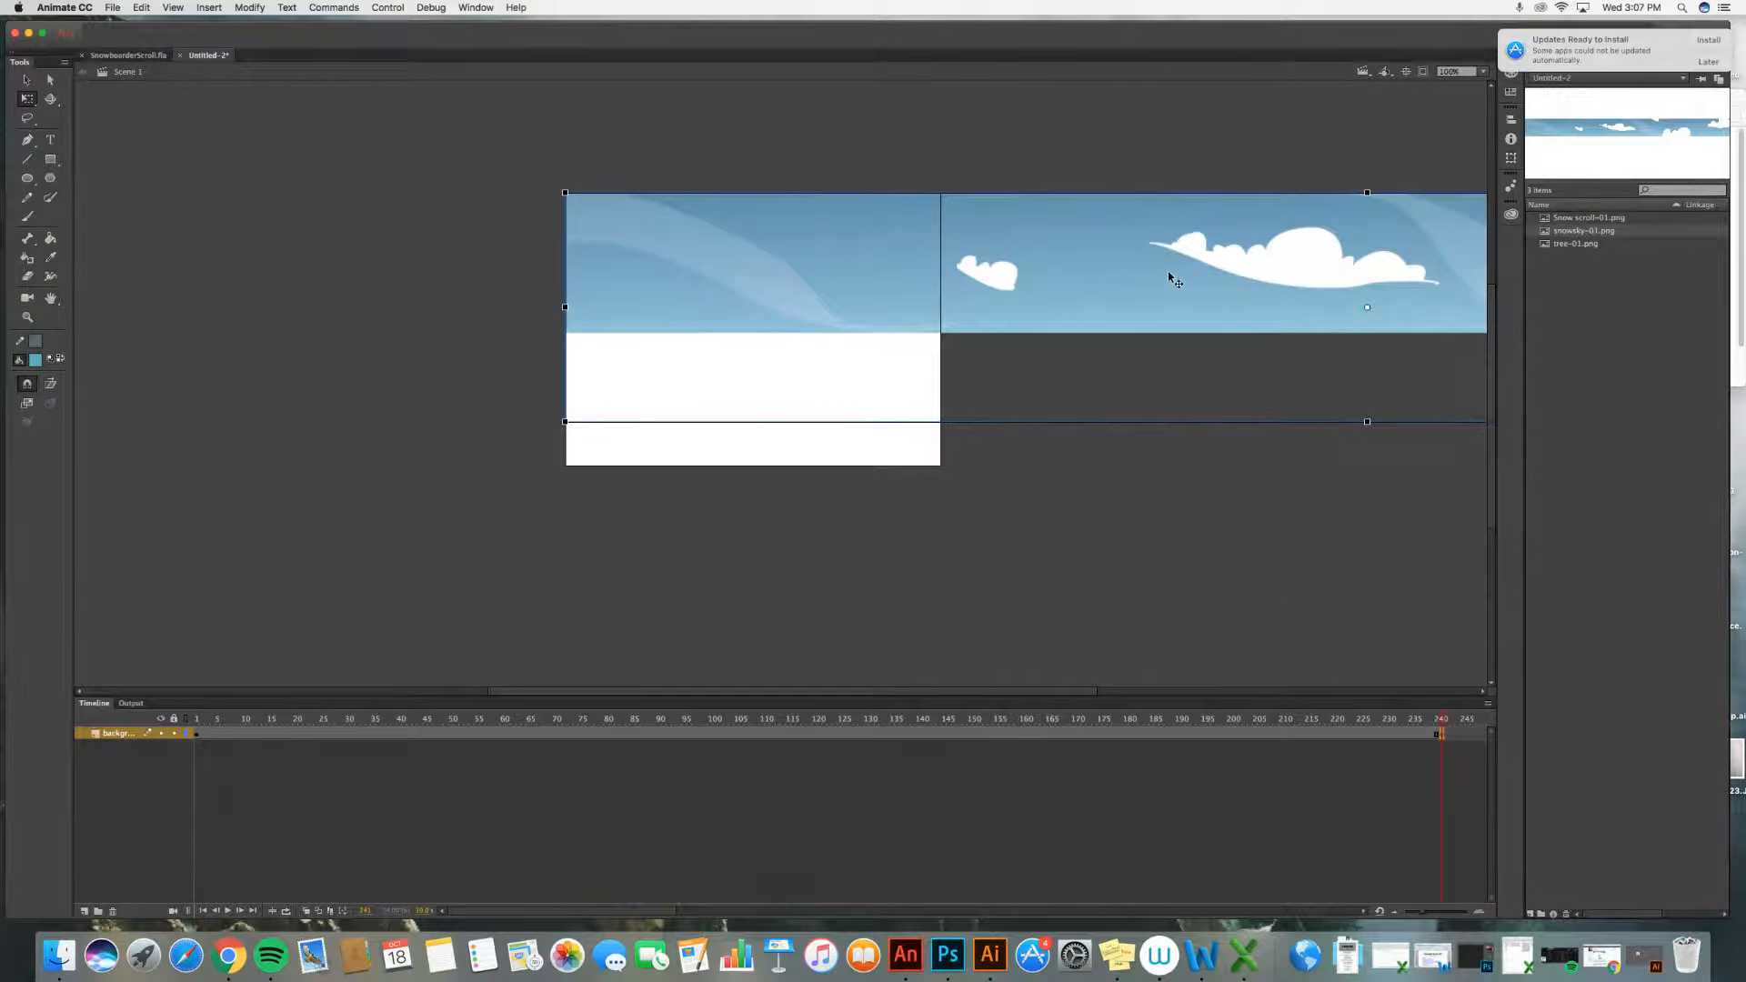
Step: Play the timeline, then at frame 240 move the sky image left so its right end meets the stage's right edge
click(199, 721)
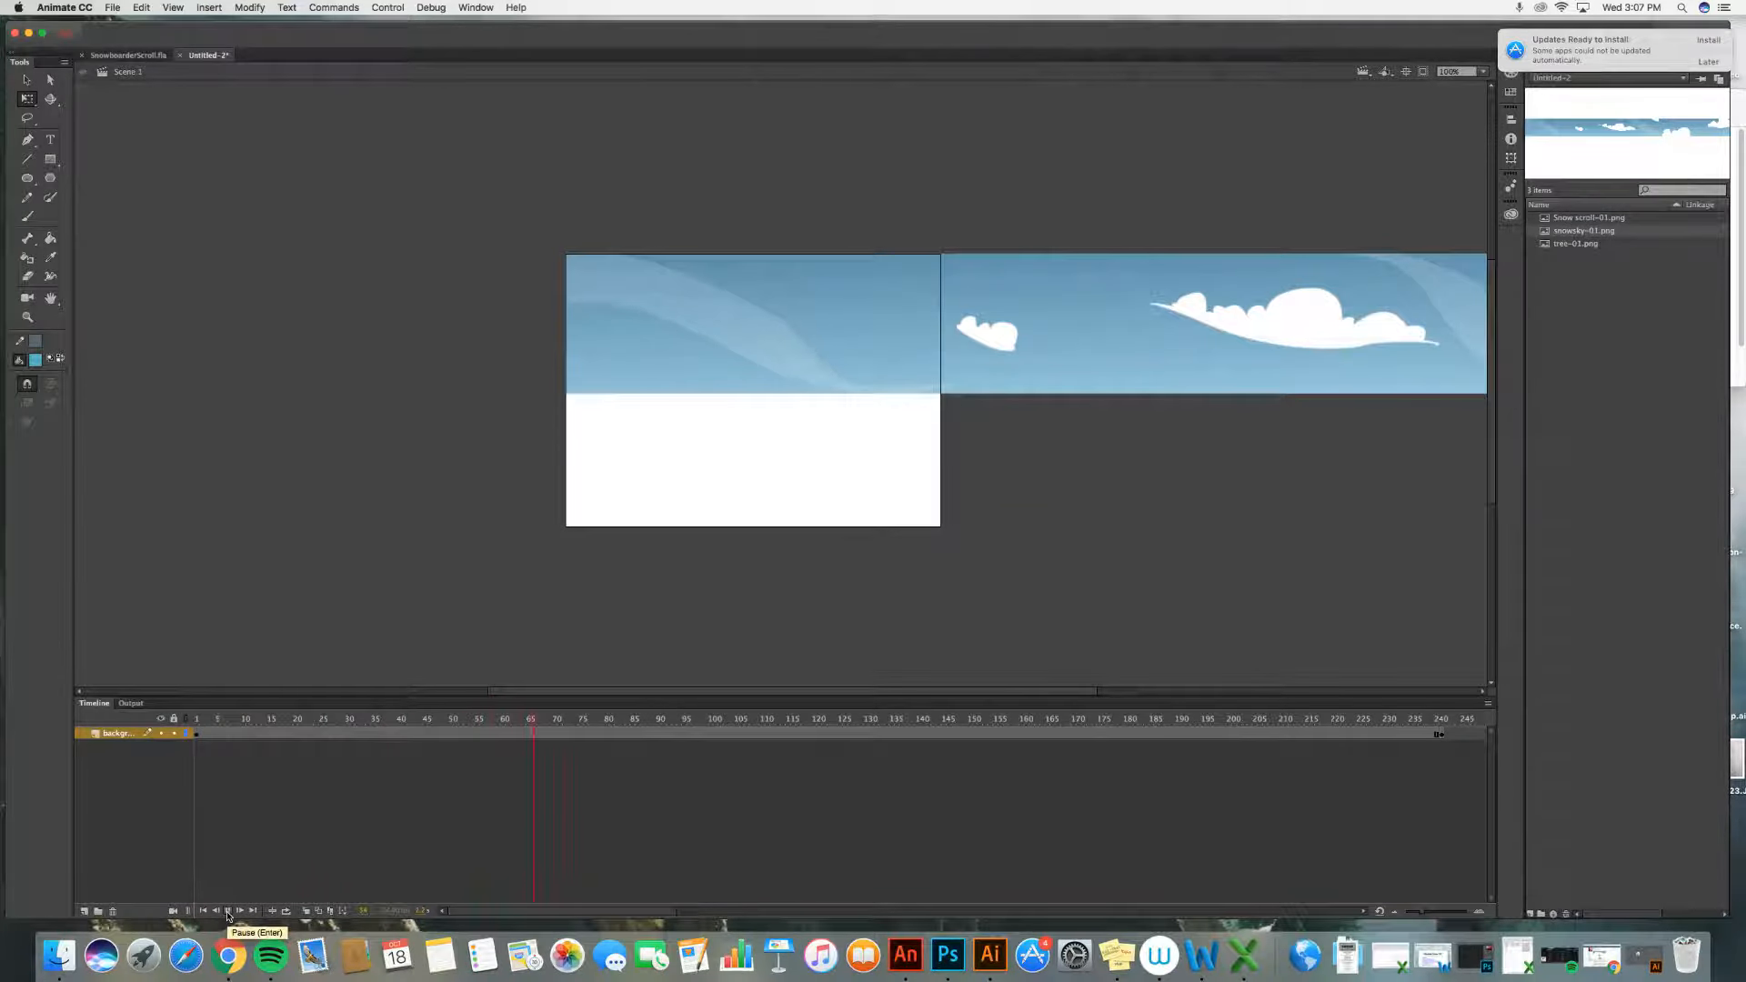
click(227, 912)
drag(557, 721, 758, 728)
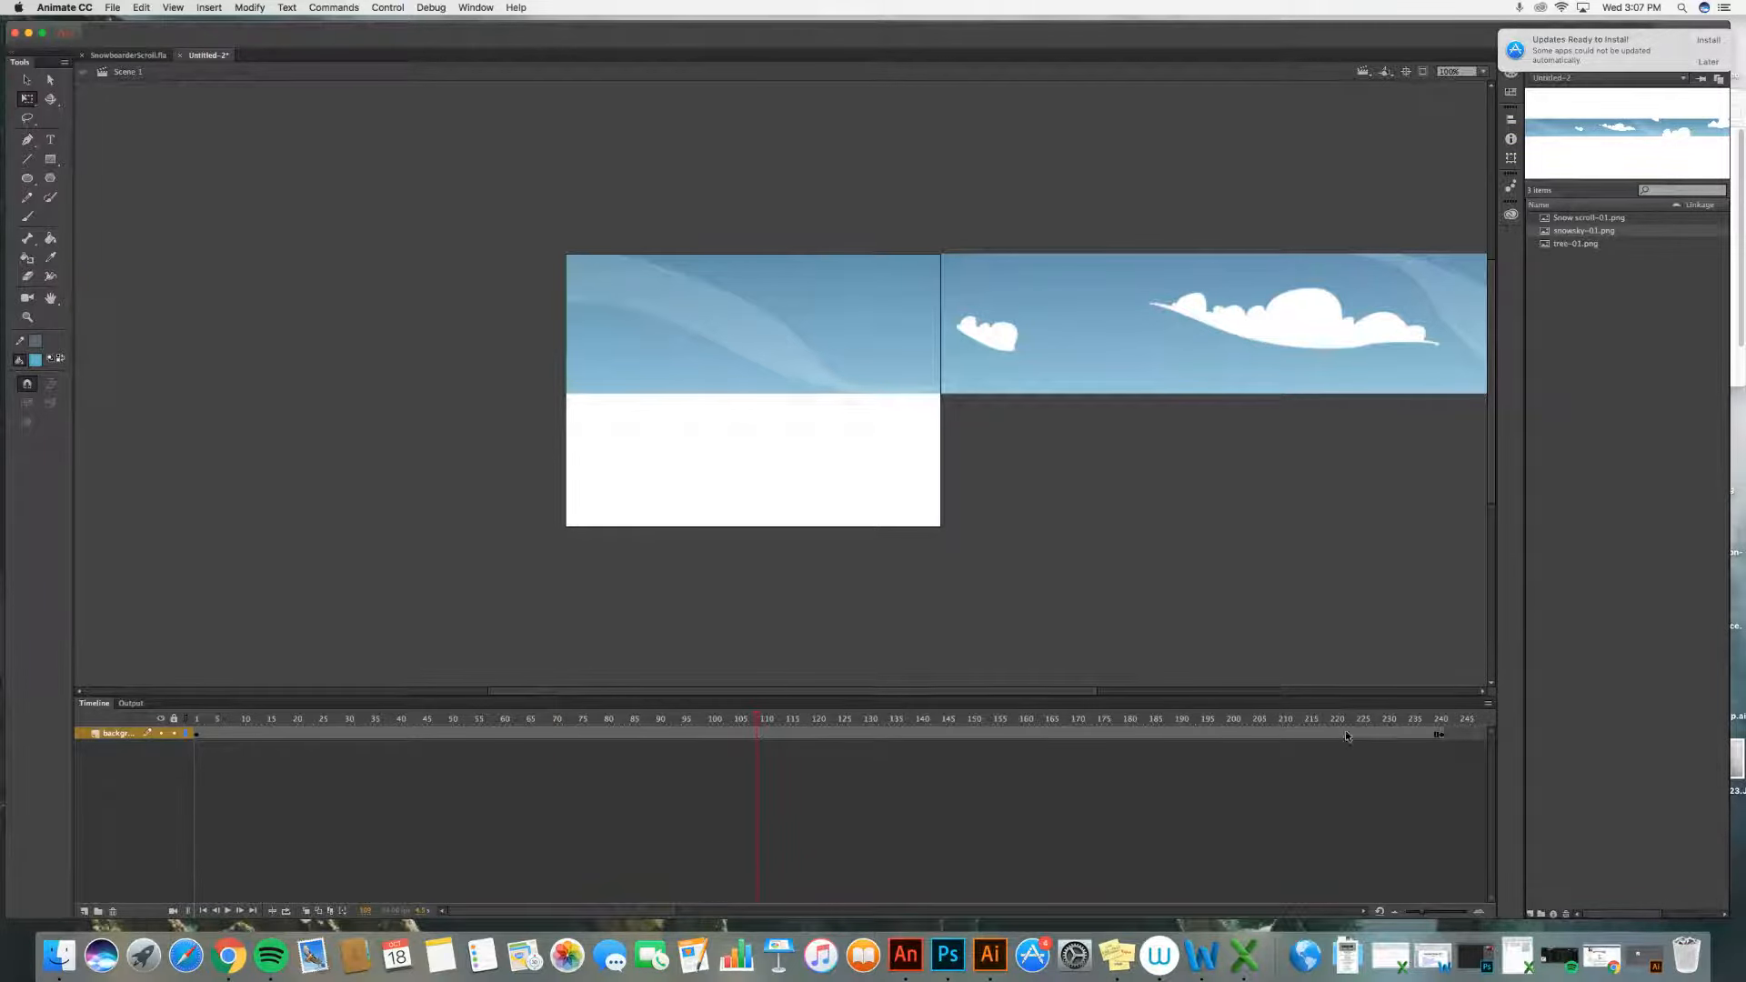
click(1439, 734)
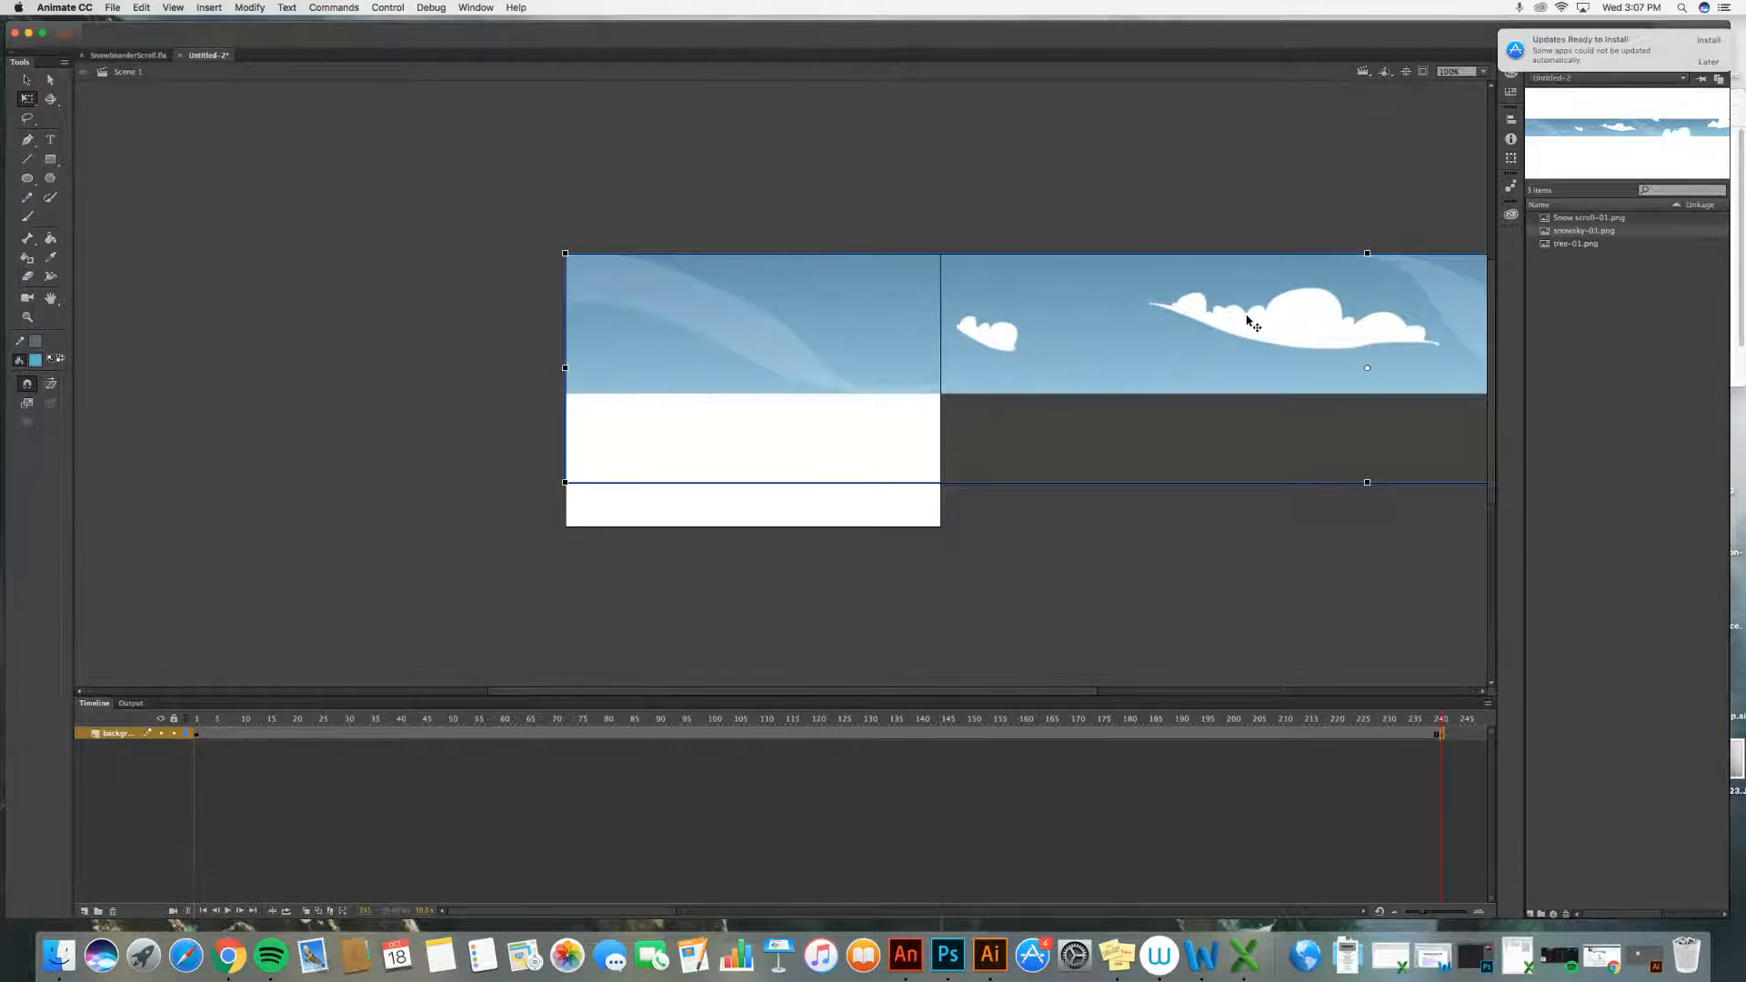
drag(1247, 308, 435, 315)
drag(1192, 300, 781, 318)
click(1111, 406)
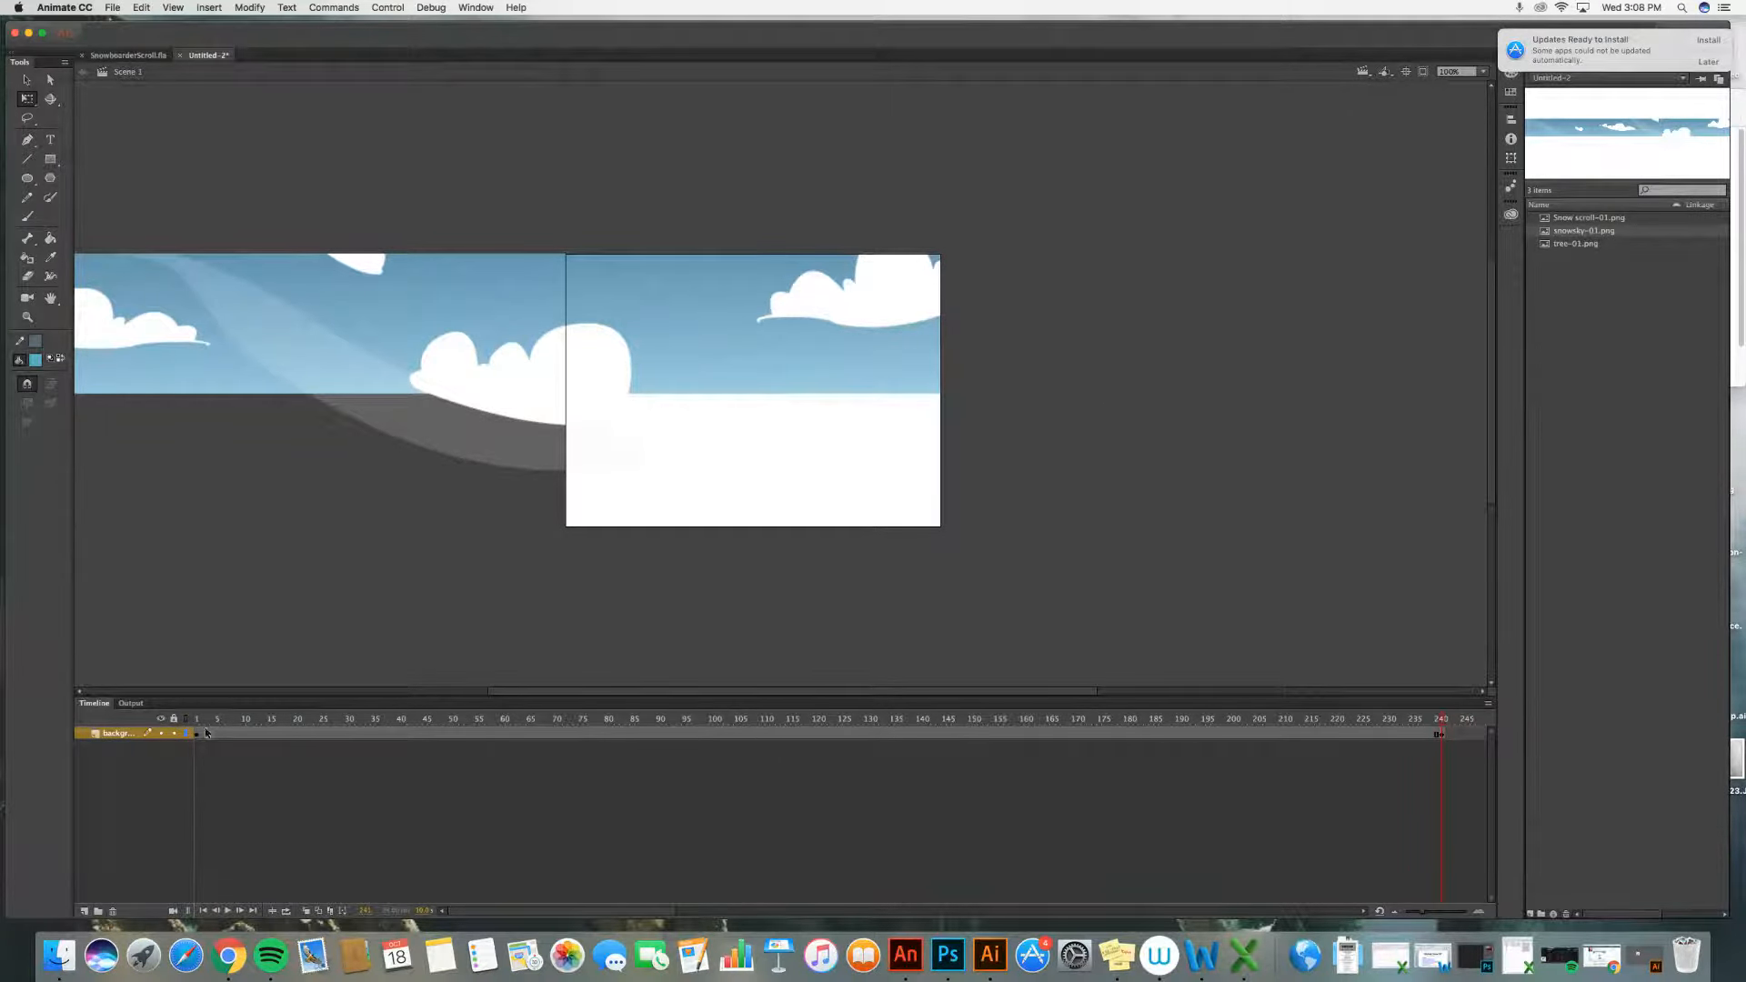
Step: Create a classic tween on the background layer and play the animation from frame 1
click(821, 734)
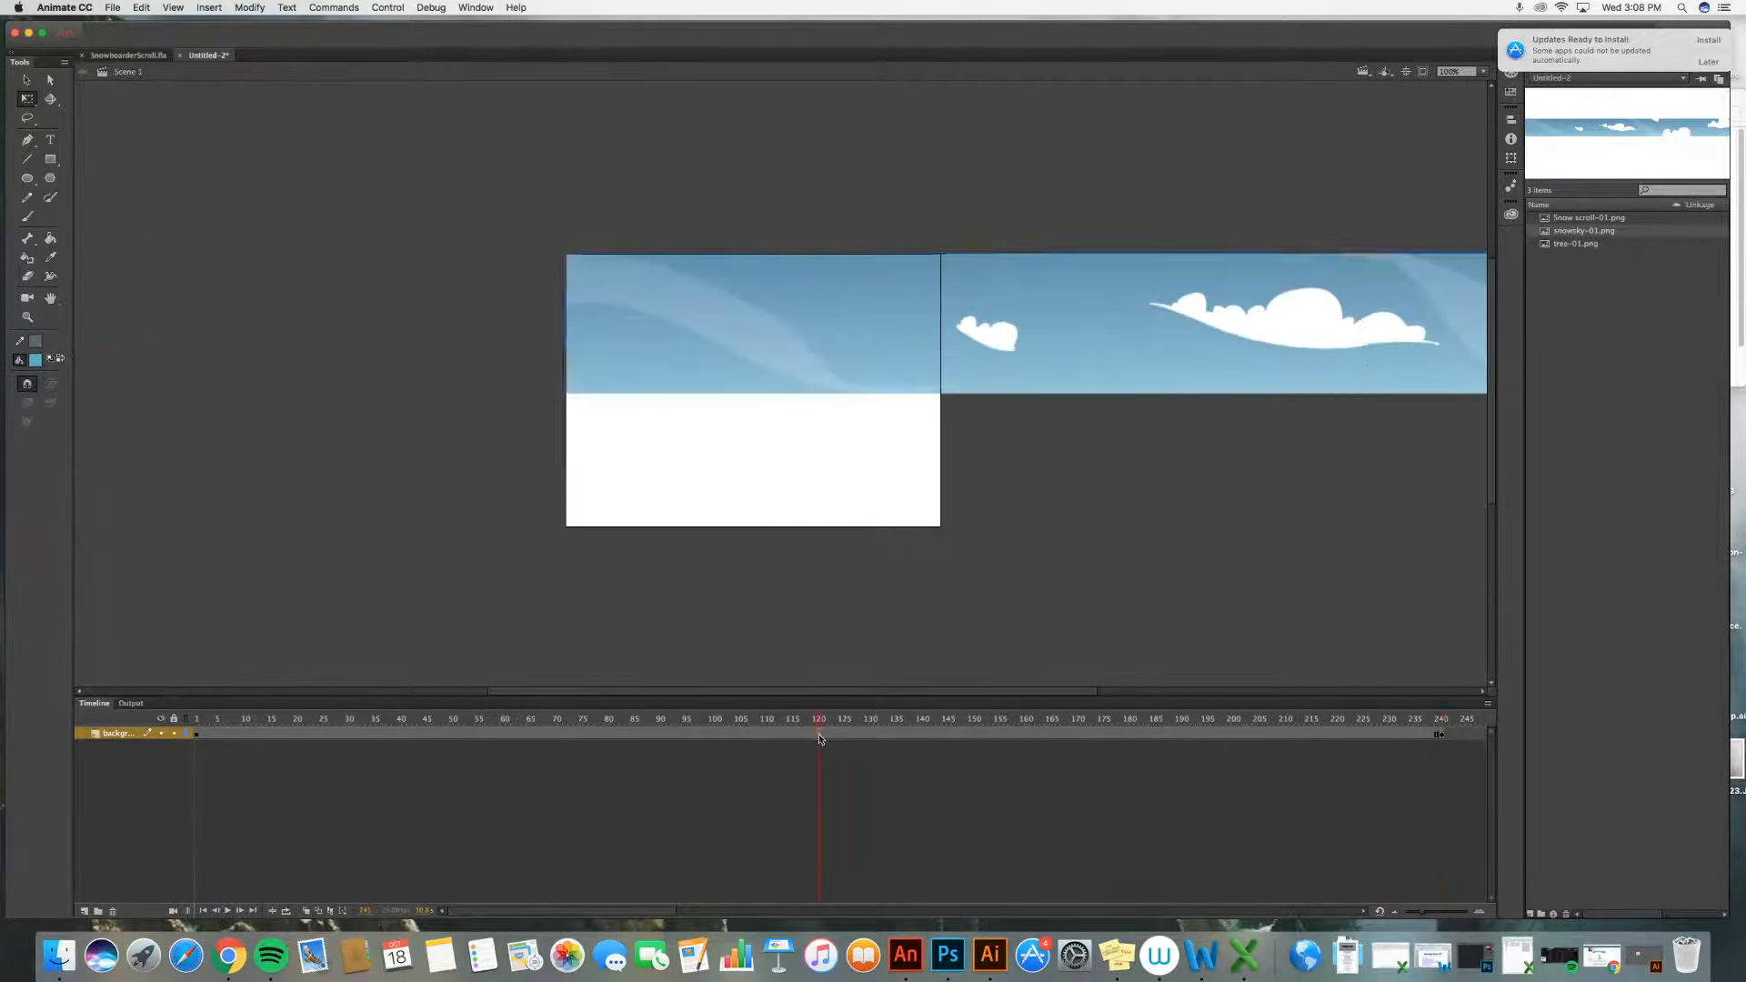
right_click(820, 734)
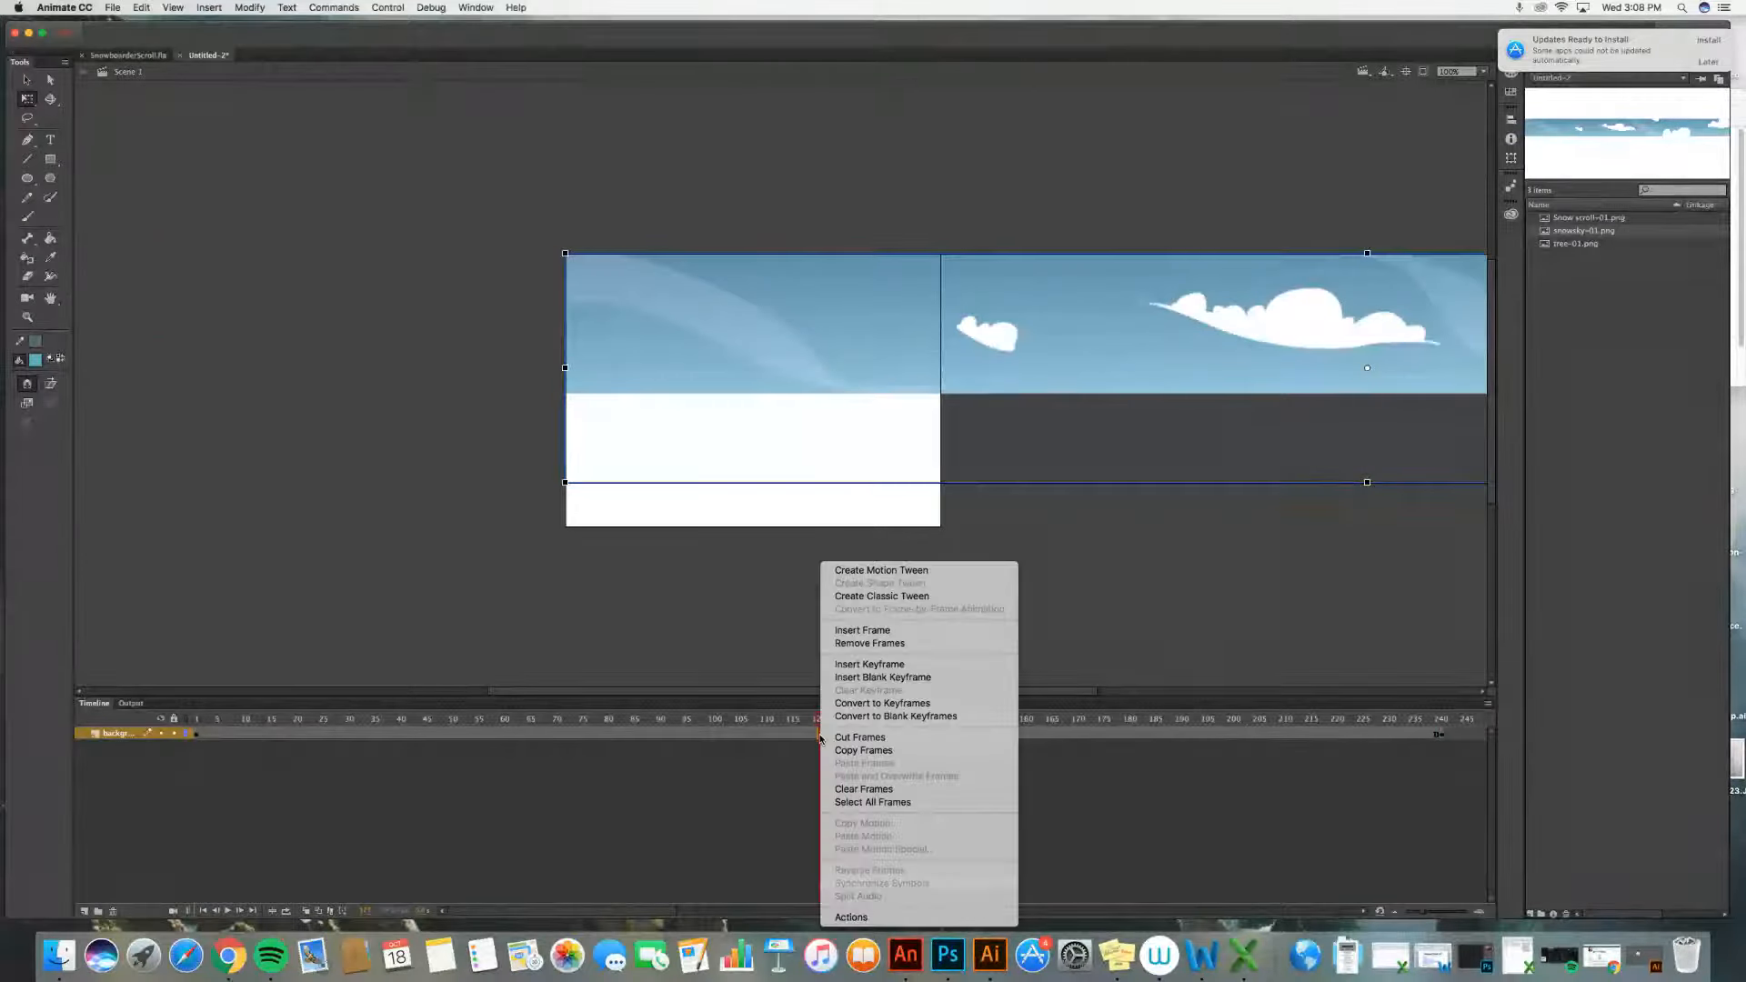
click(872, 596)
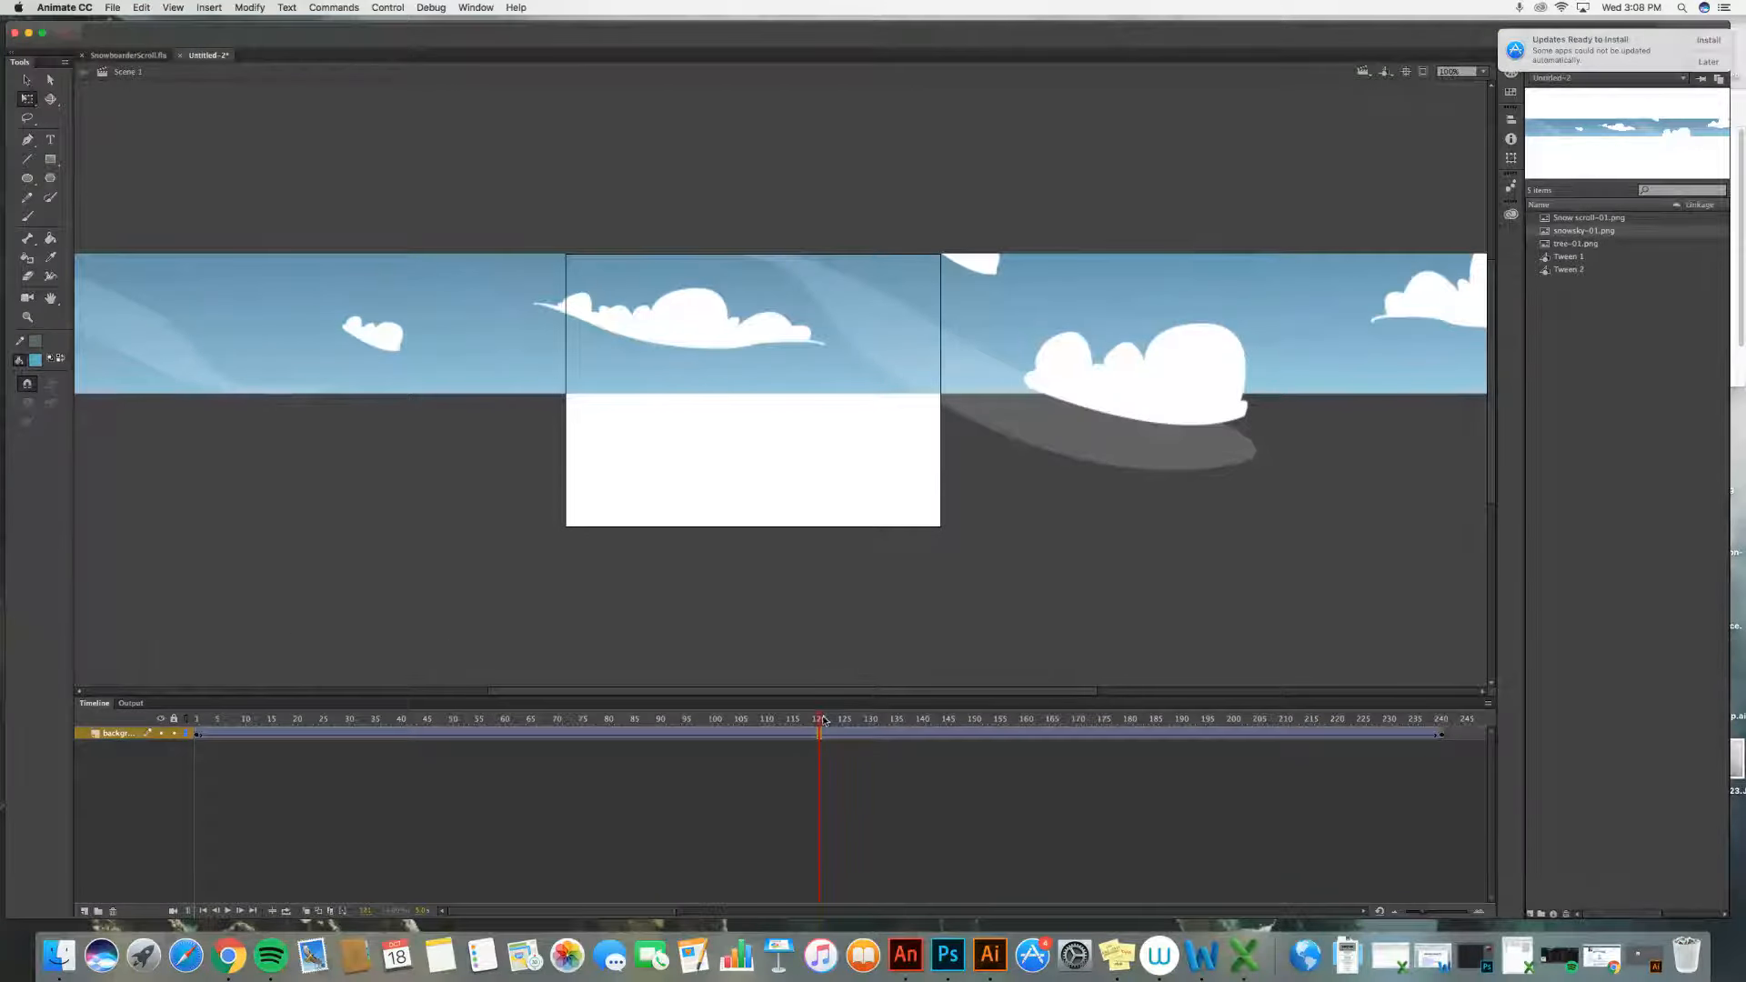
drag(819, 719, 123, 702)
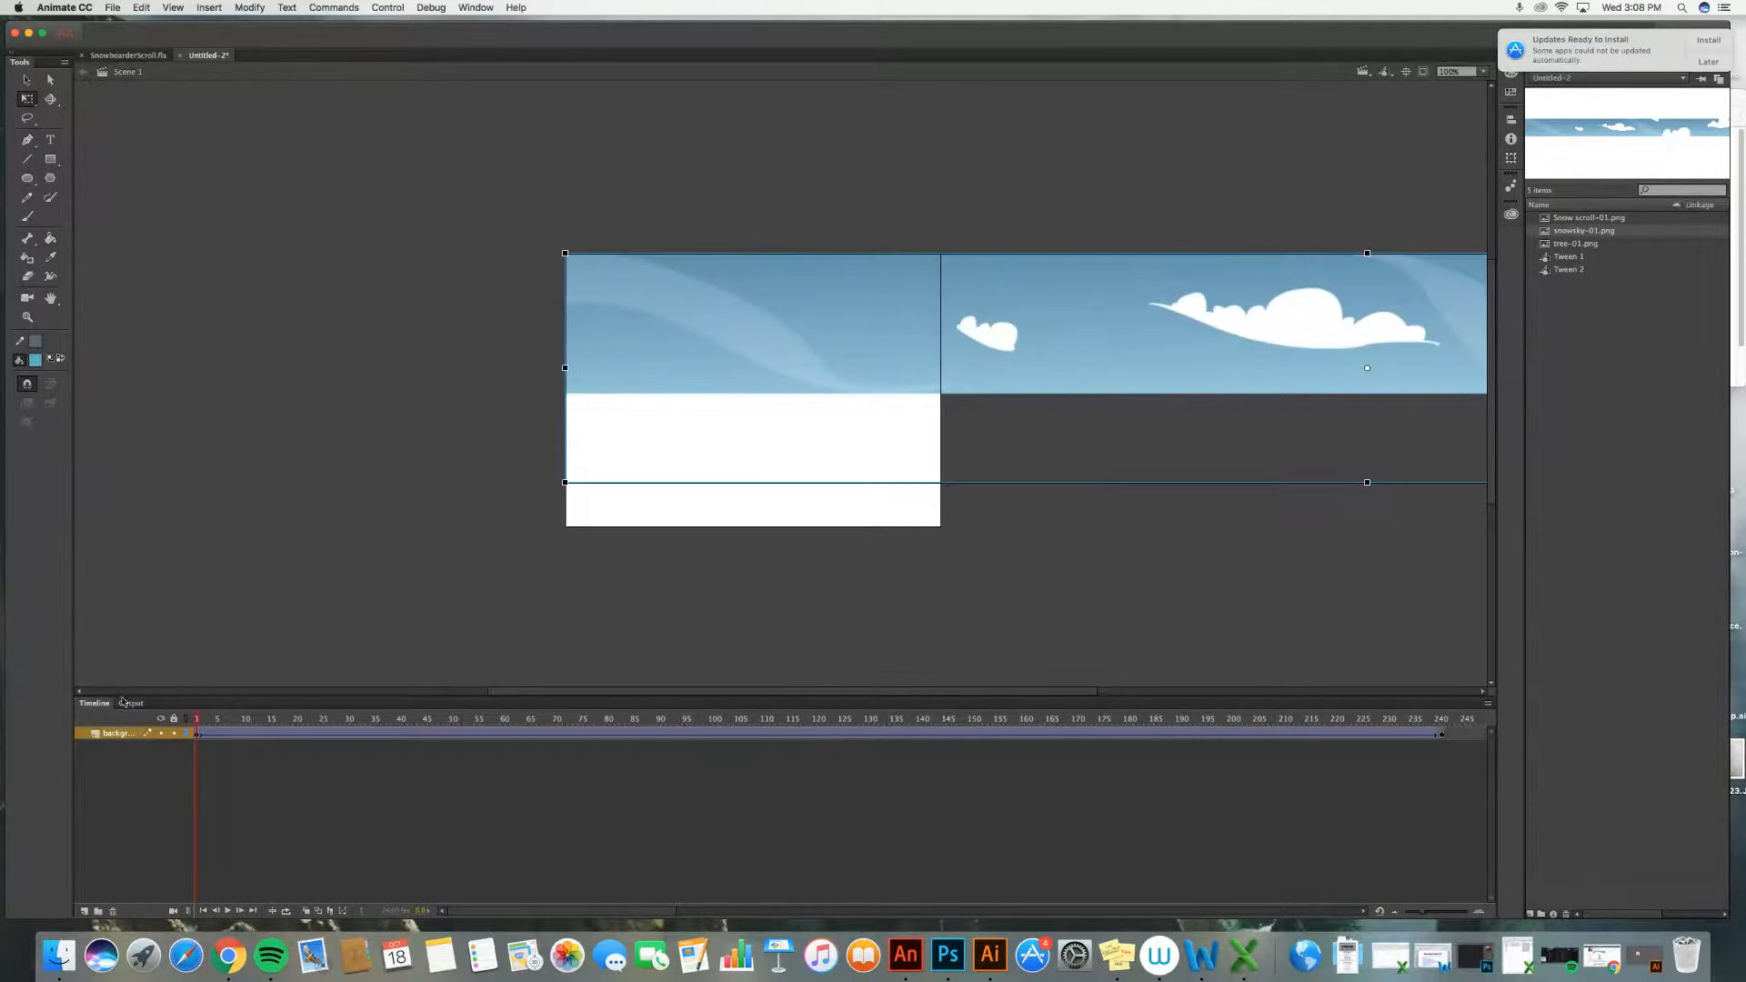
click(227, 911)
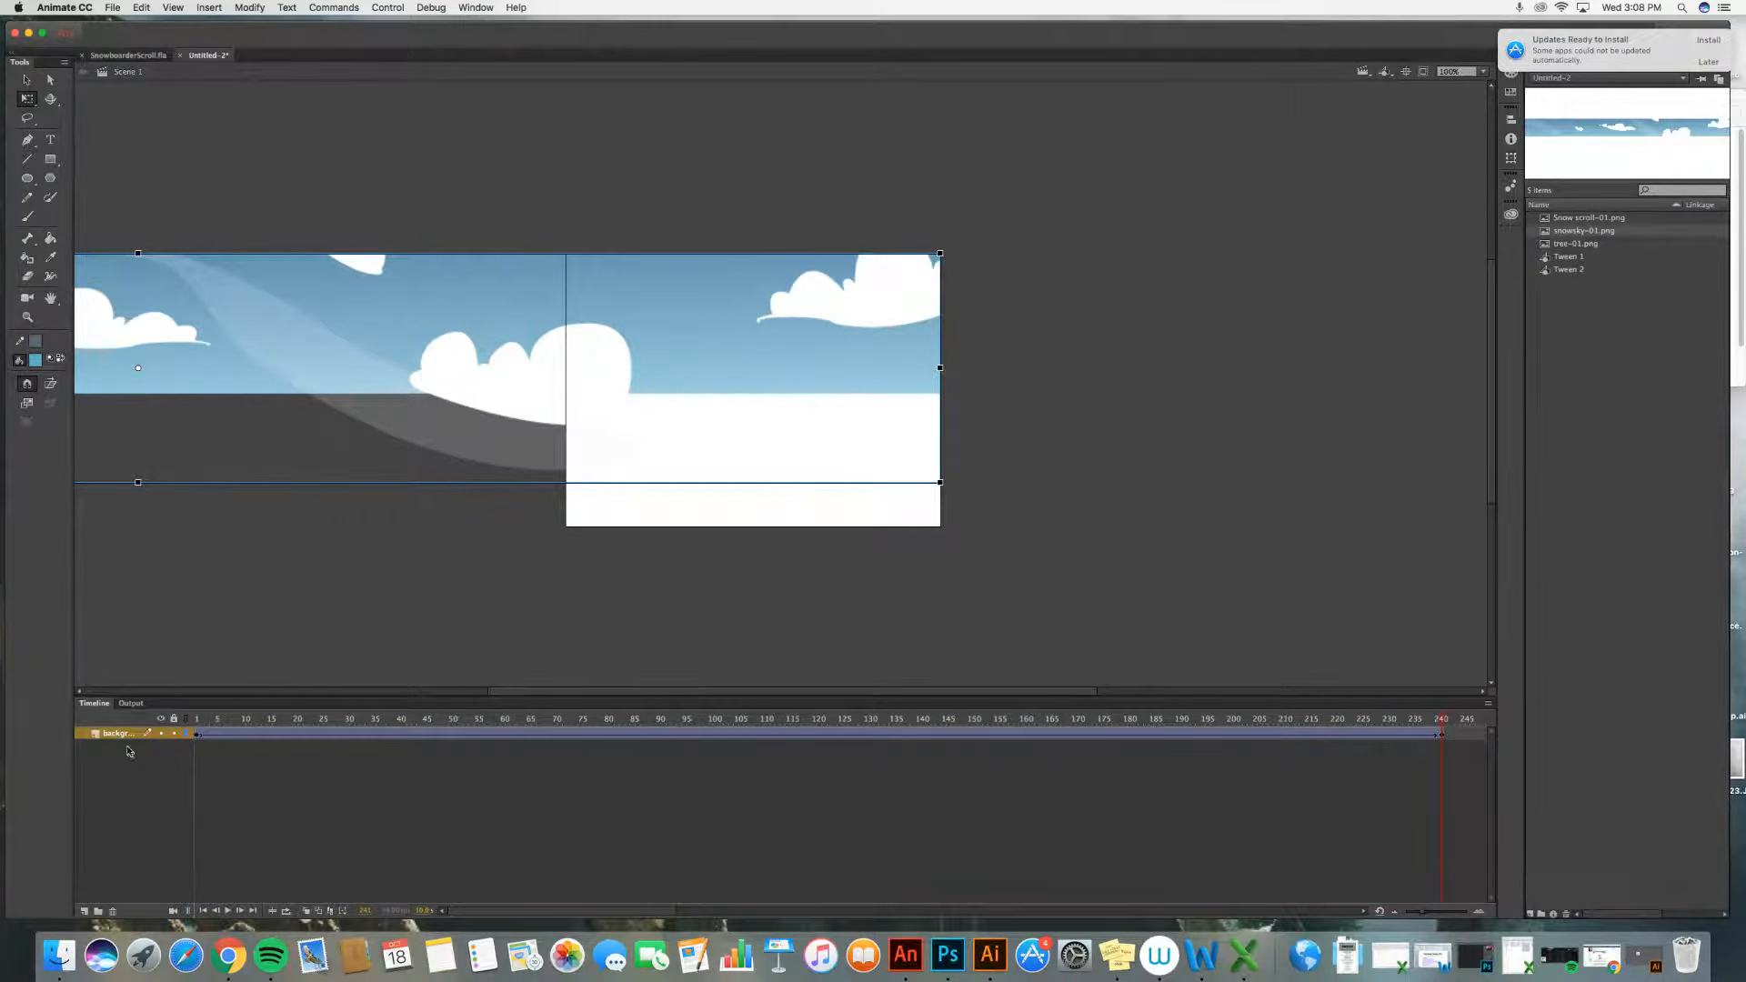
Step: Add a new layer and name it Middleground
click(86, 912)
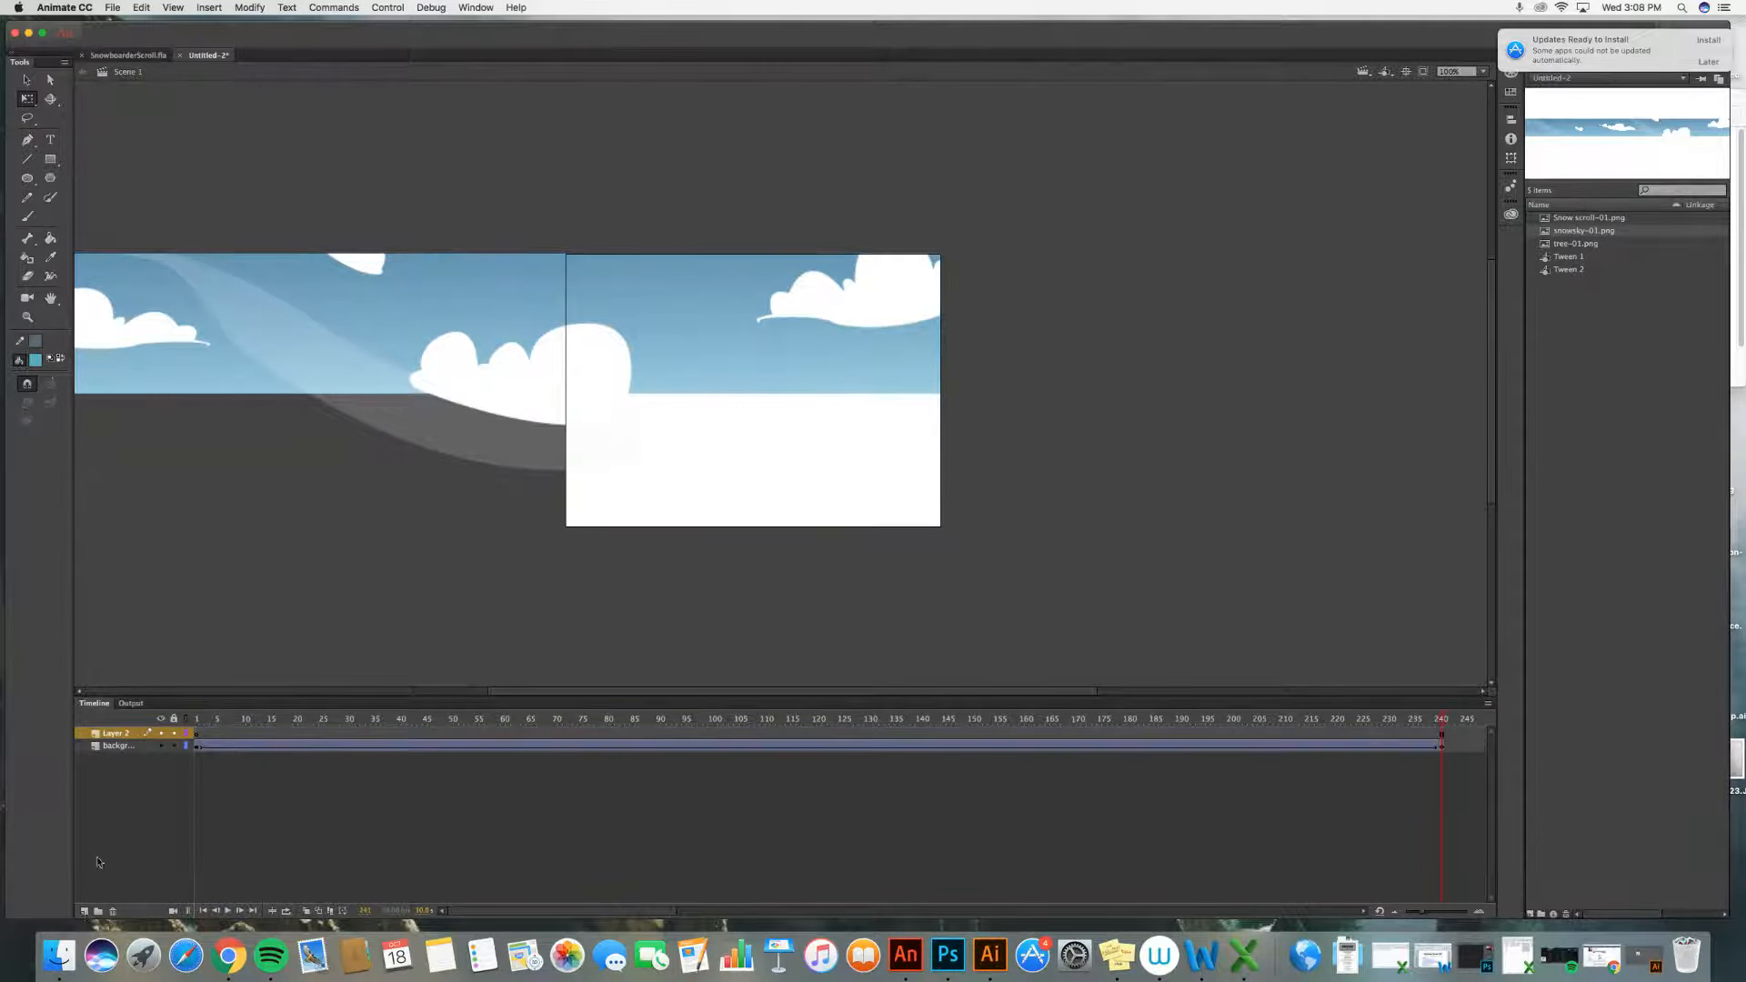
click(129, 735)
double_click(129, 734)
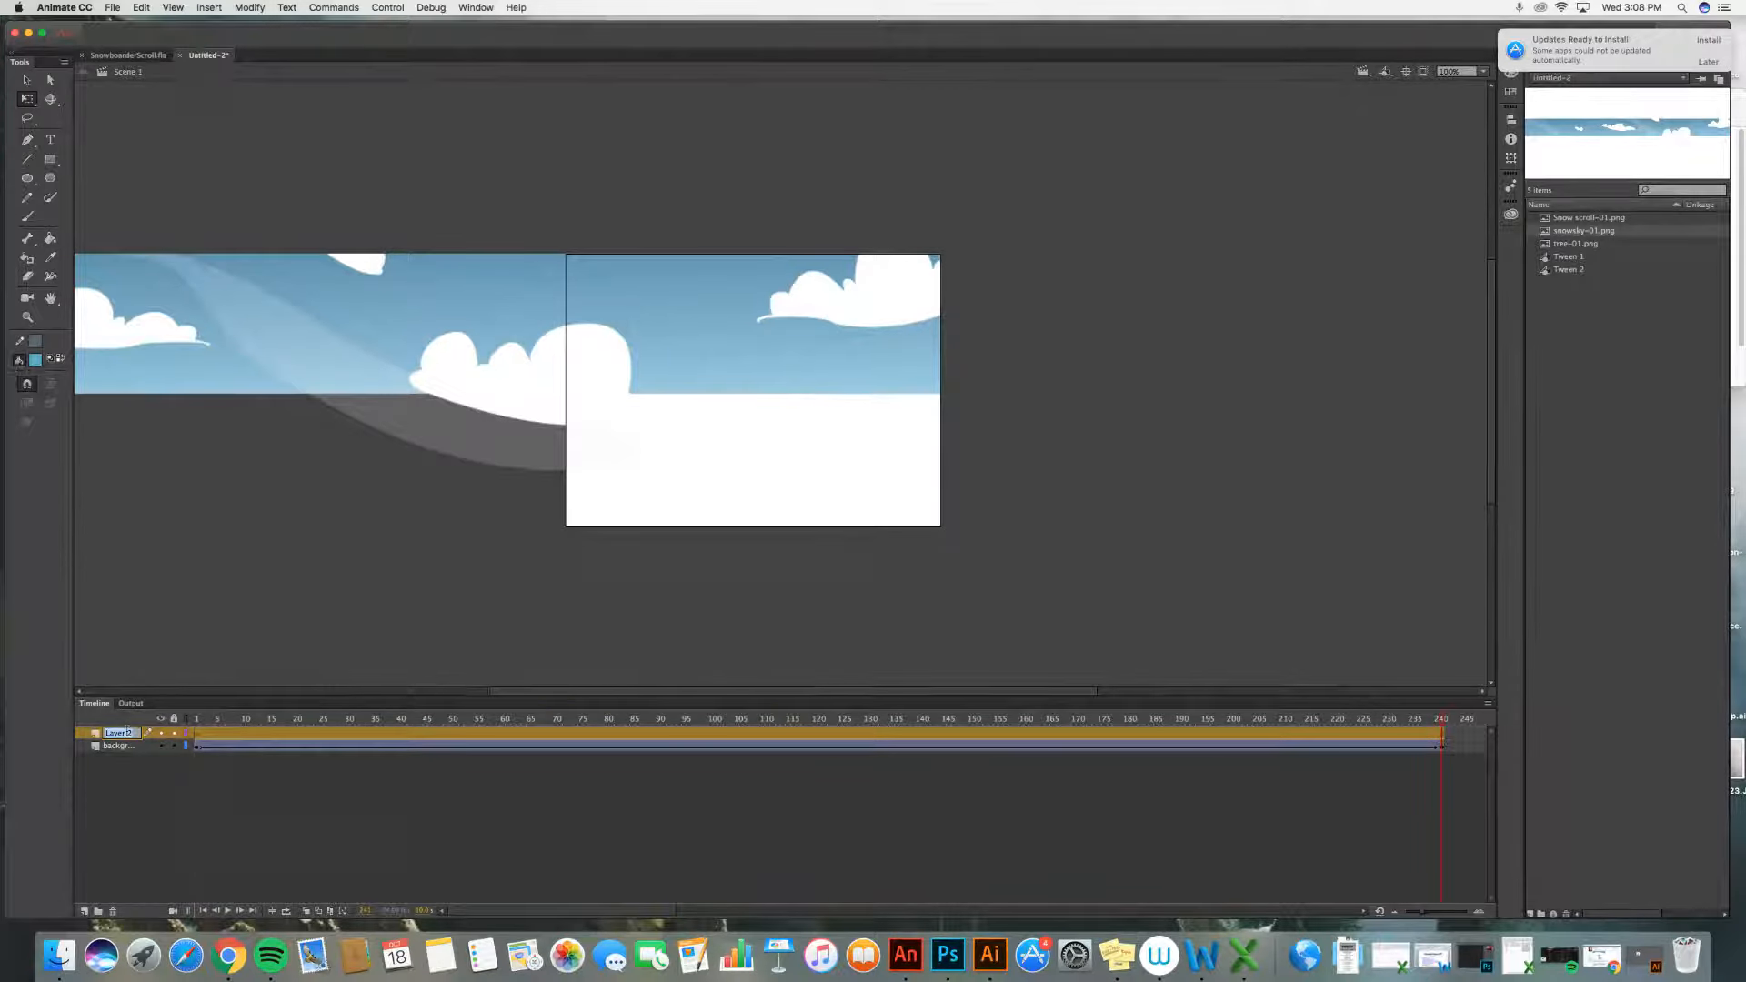
text(Middle)
text(ground)
click(118, 785)
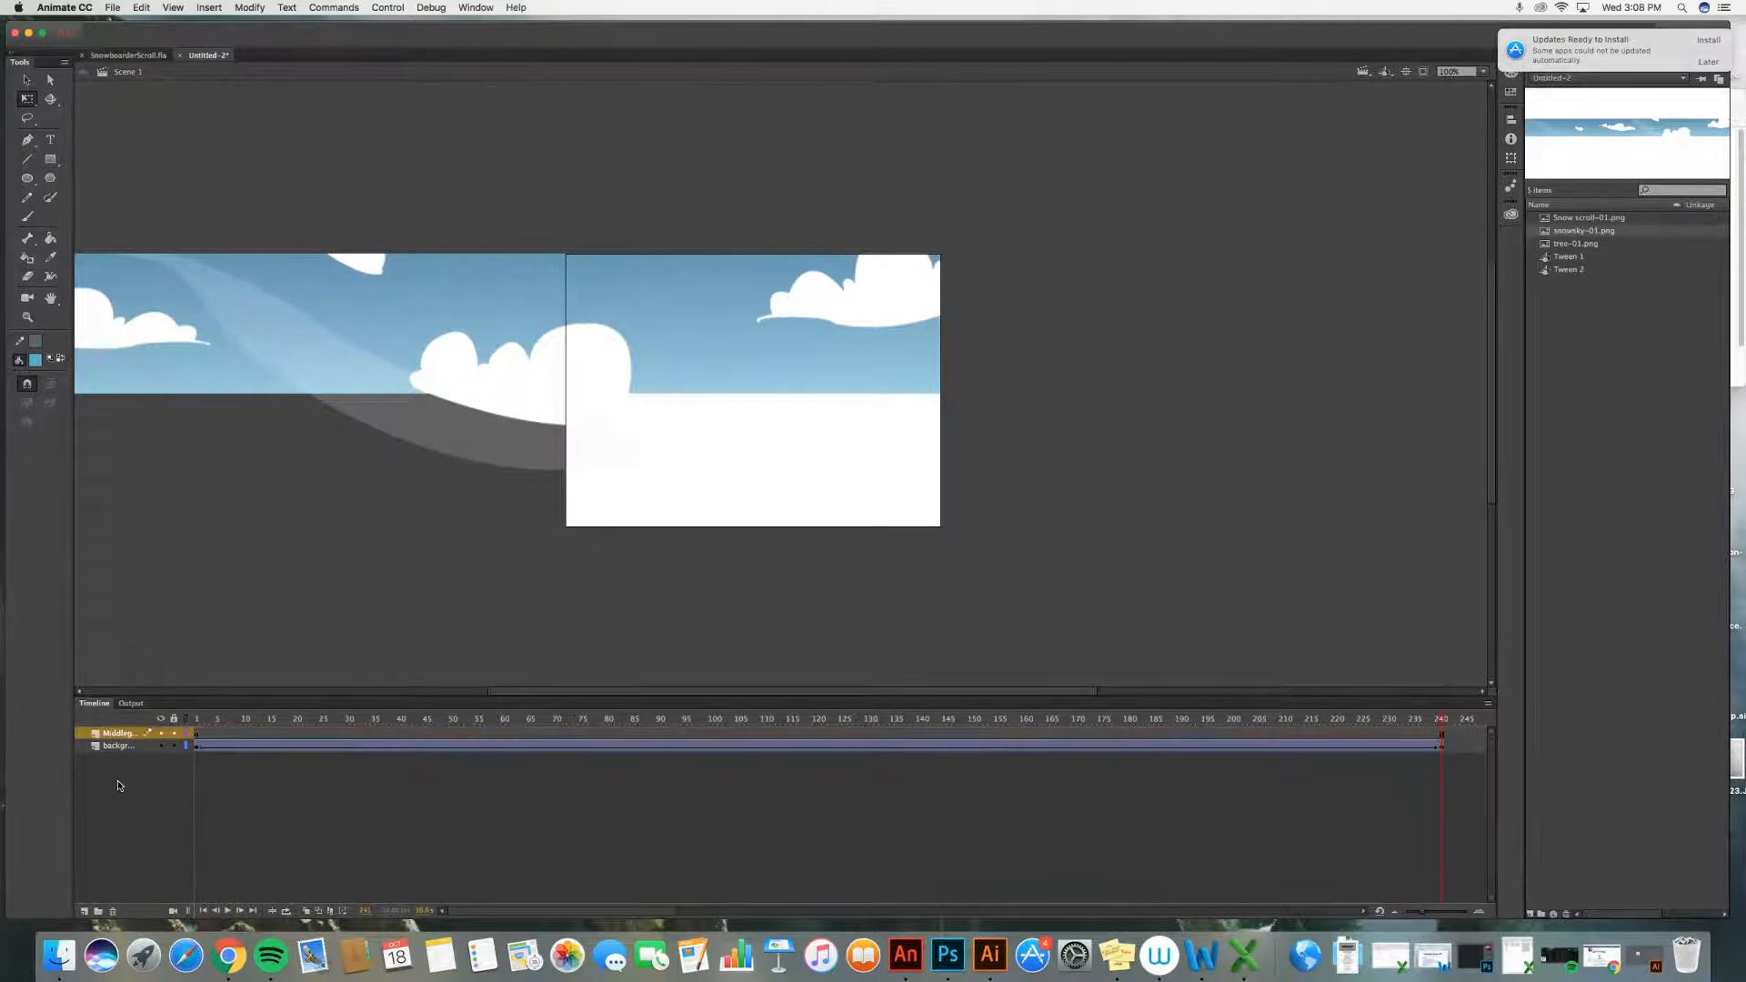
Step: Lock the background layer and select the first frame of the Middleground layer
click(203, 742)
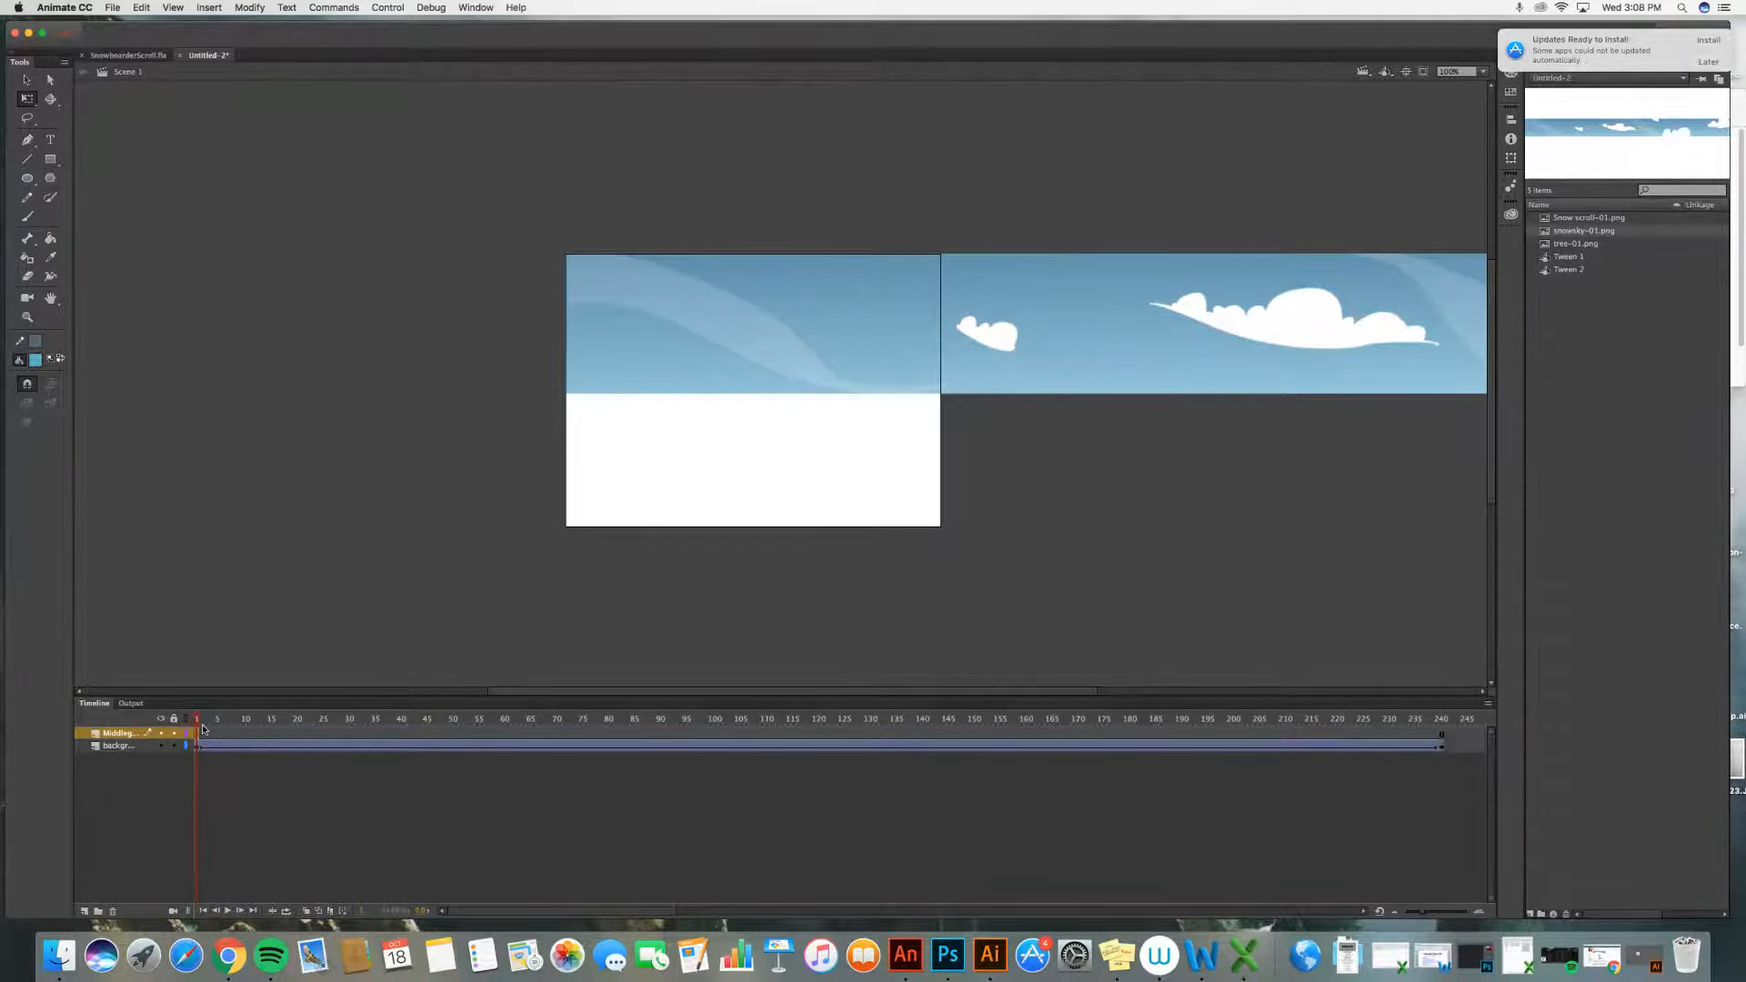
click(128, 751)
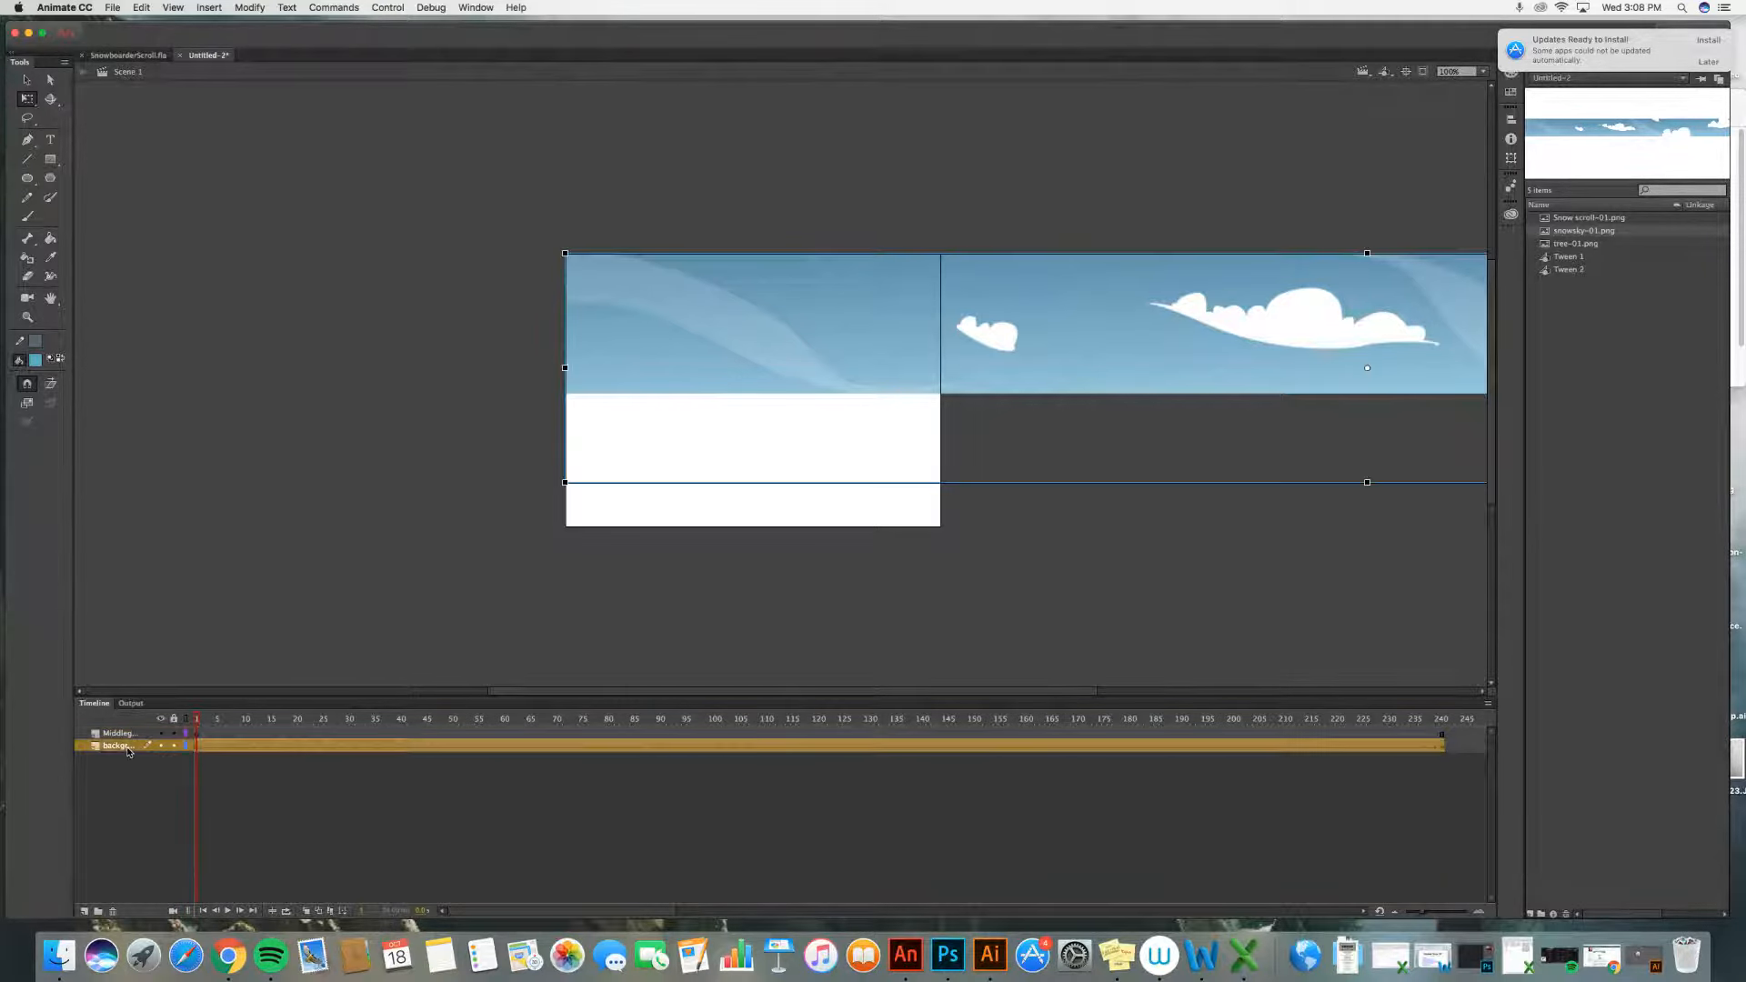
click(175, 747)
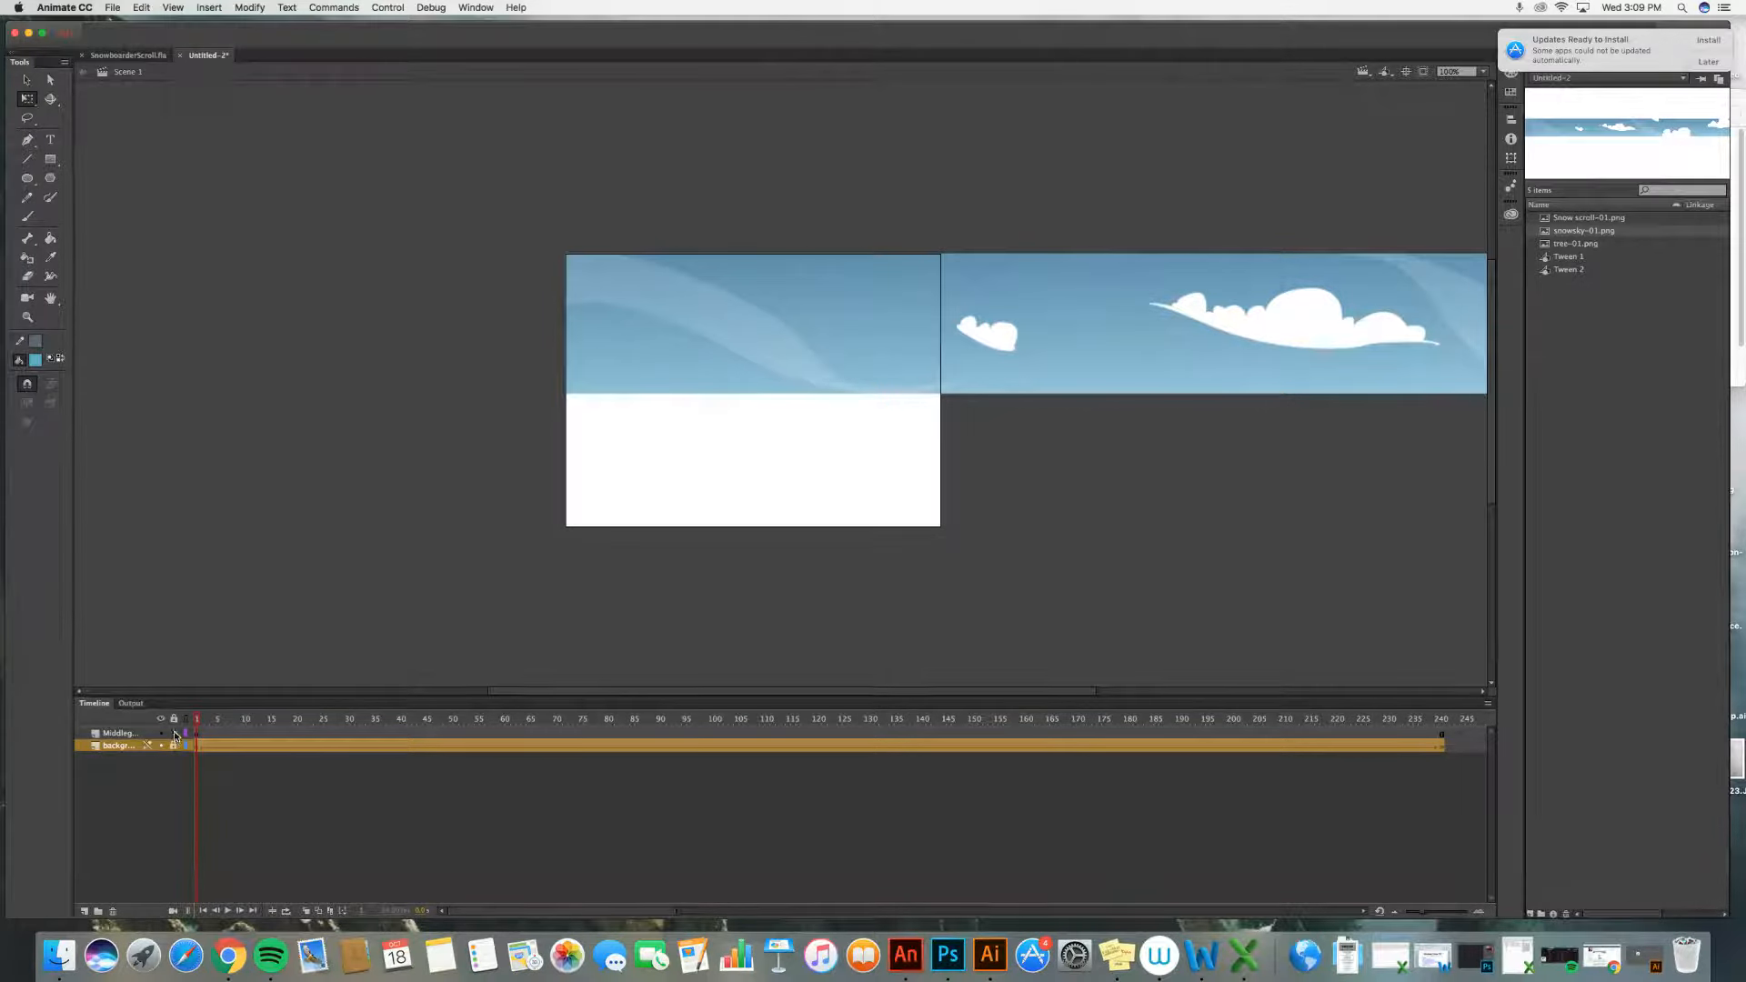
click(196, 734)
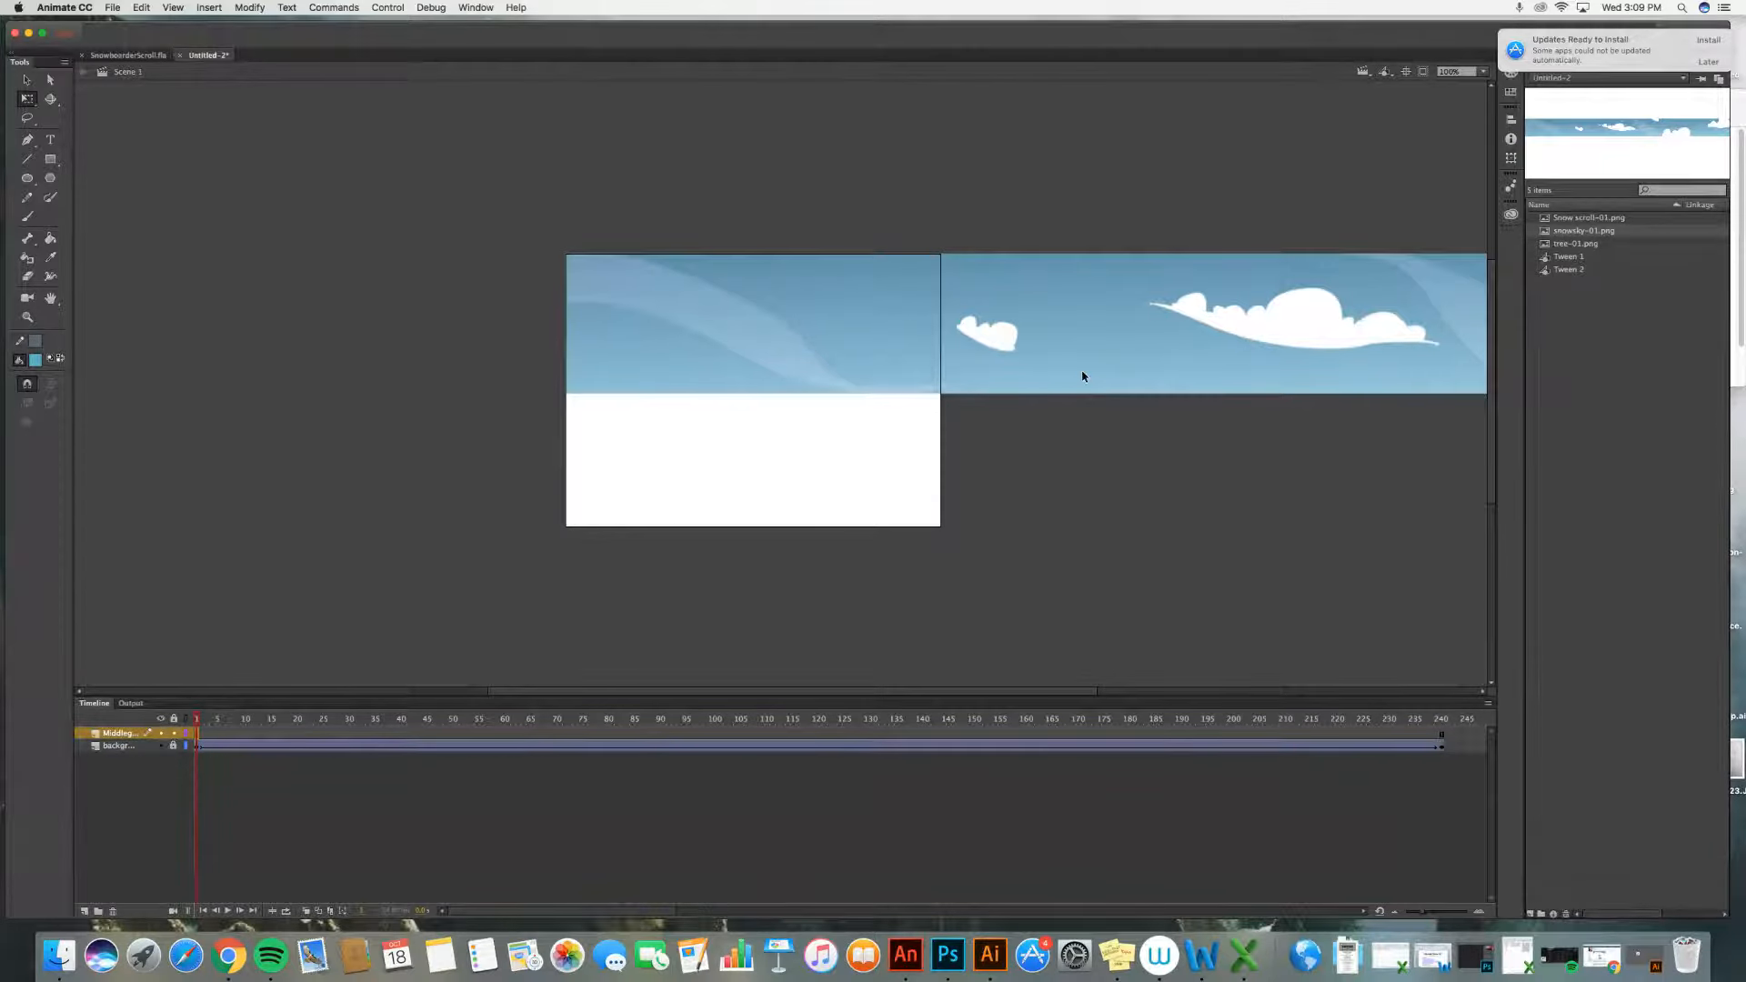
Step: Place Snow scroll-01.png on the Middleground layer, enlarge it, and line its left and bottom edges up with the stage
click(1584, 219)
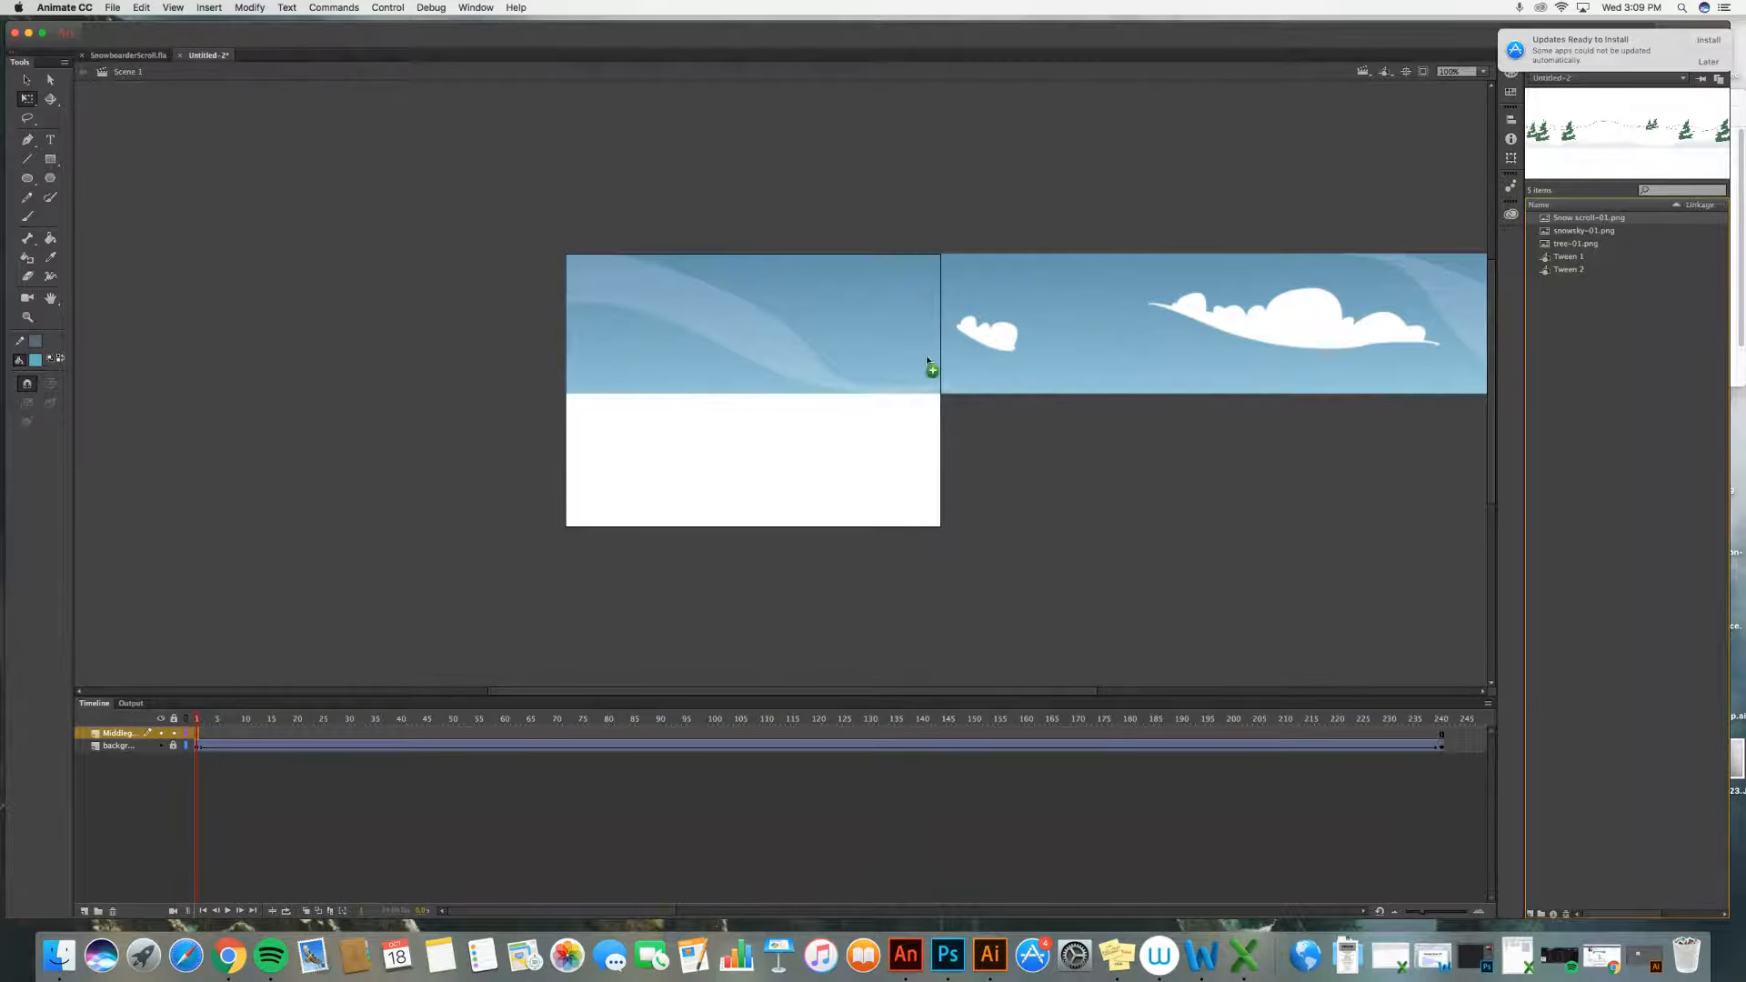
drag(926, 360, 871, 440)
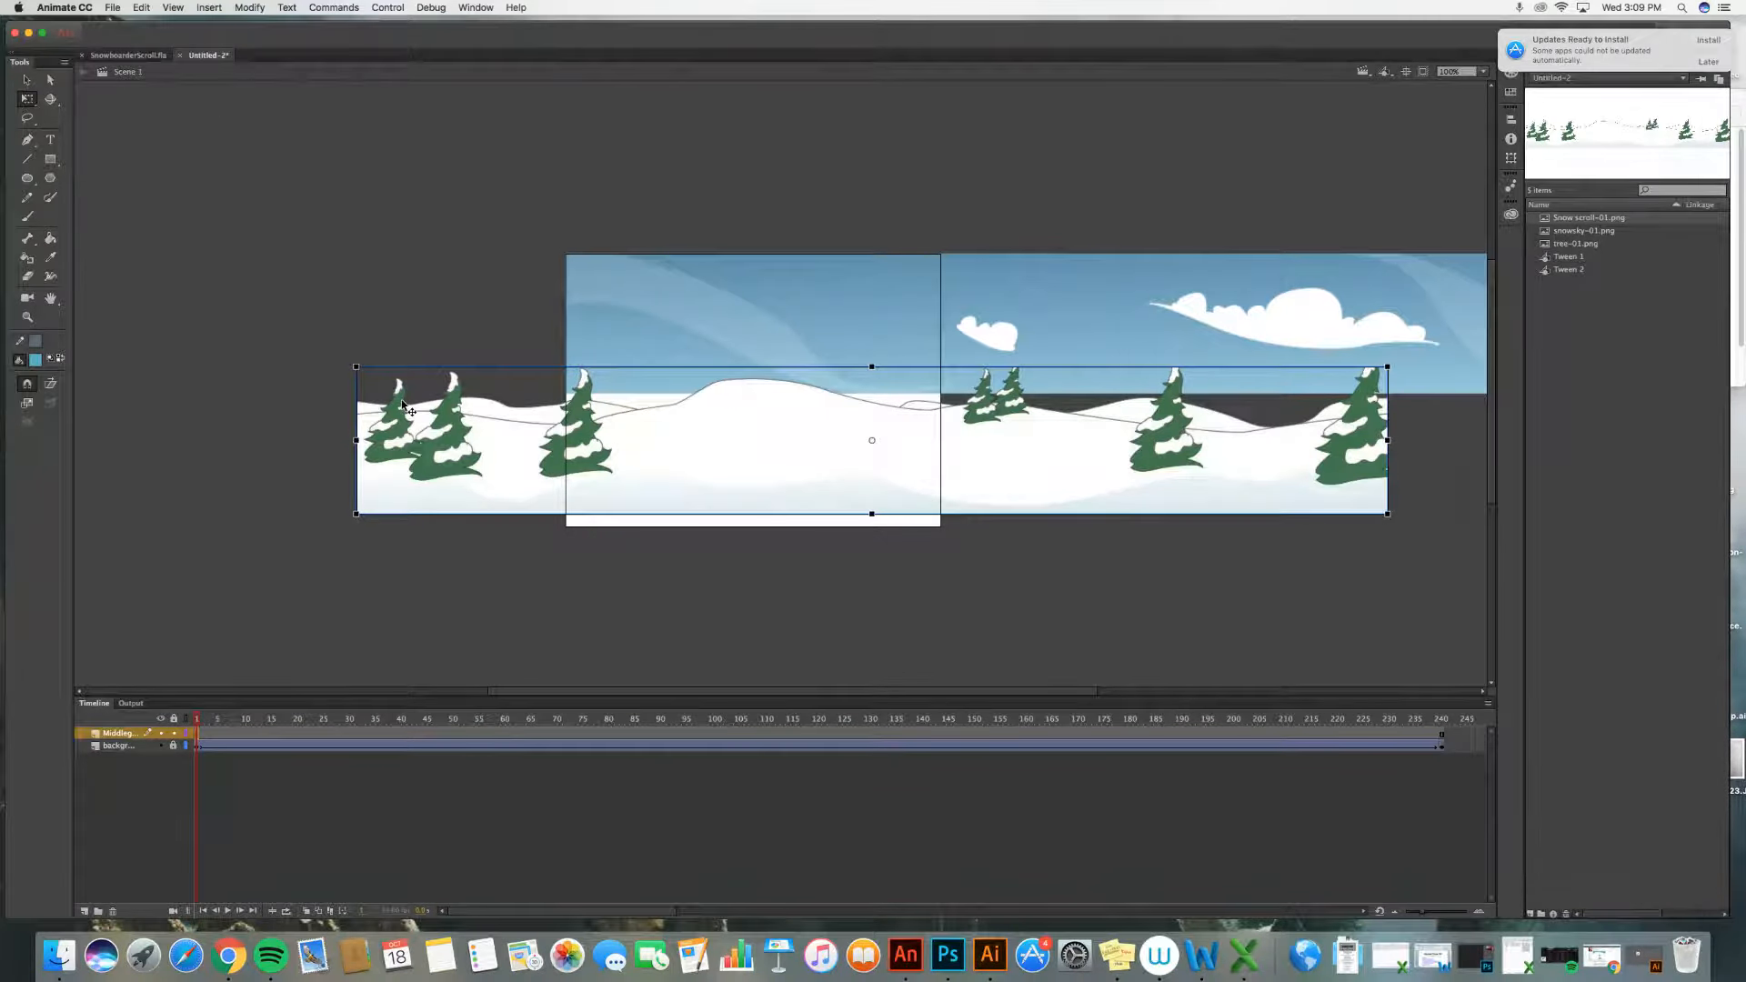
drag(355, 366, 210, 253)
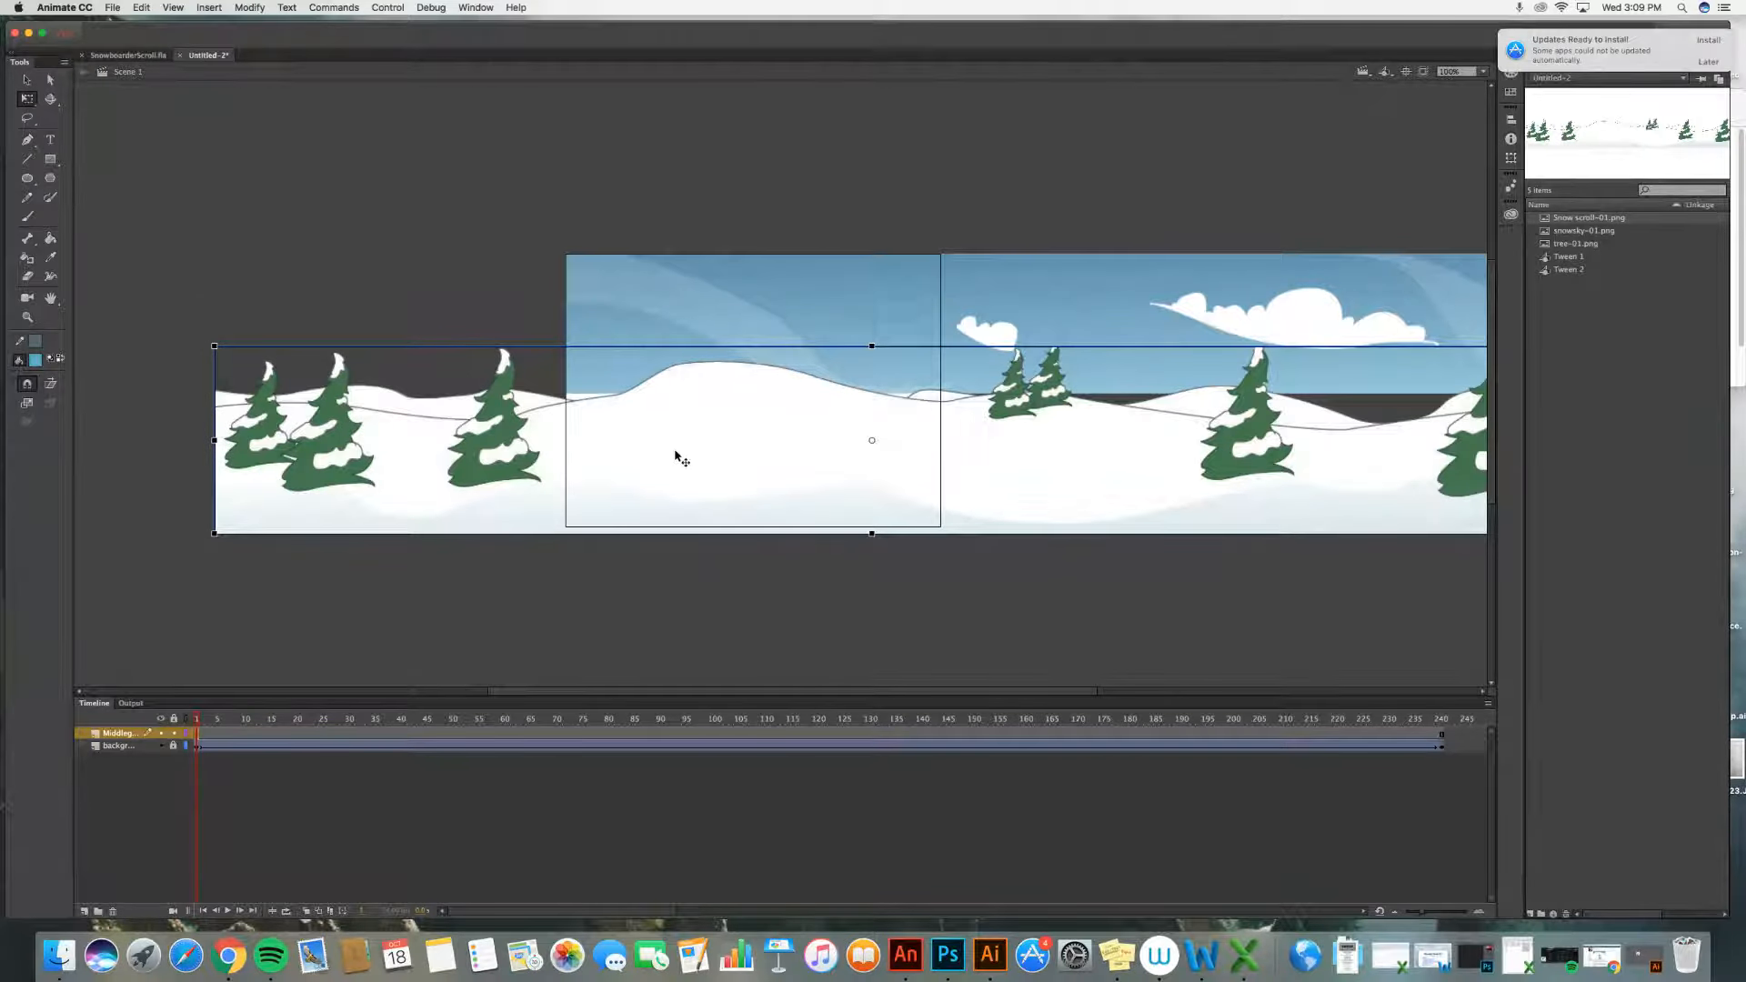
drag(675, 452, 673, 445)
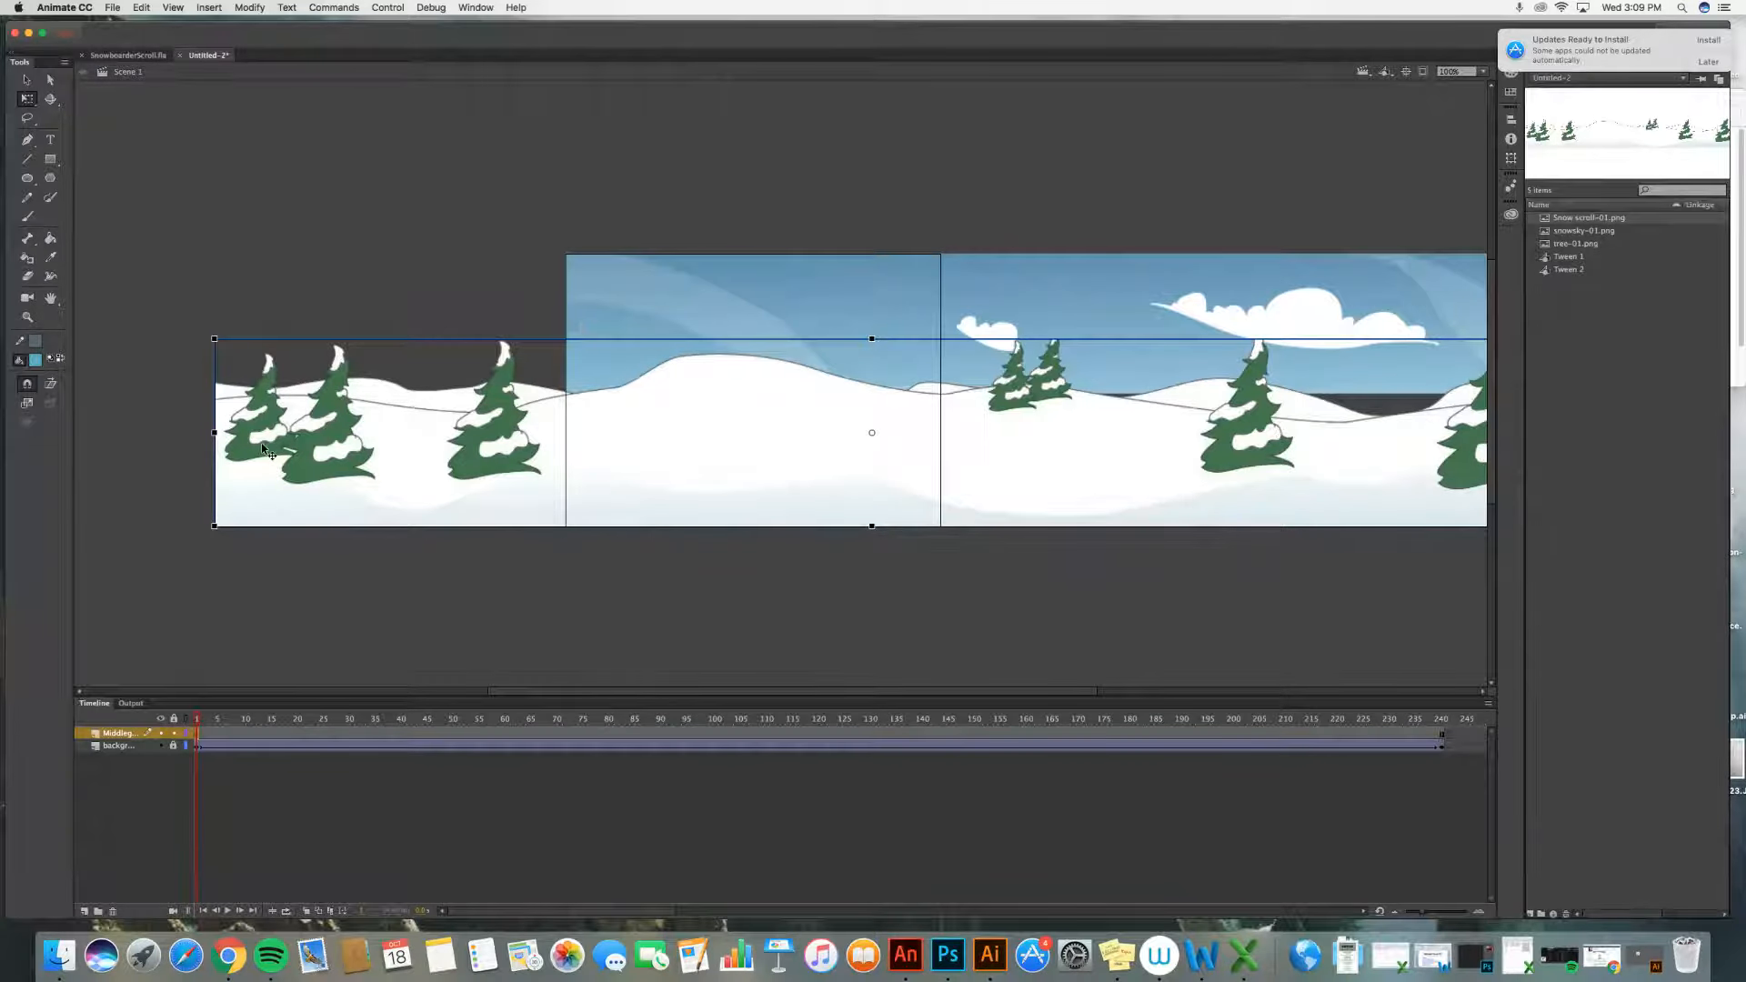
drag(278, 445, 614, 451)
click(373, 417)
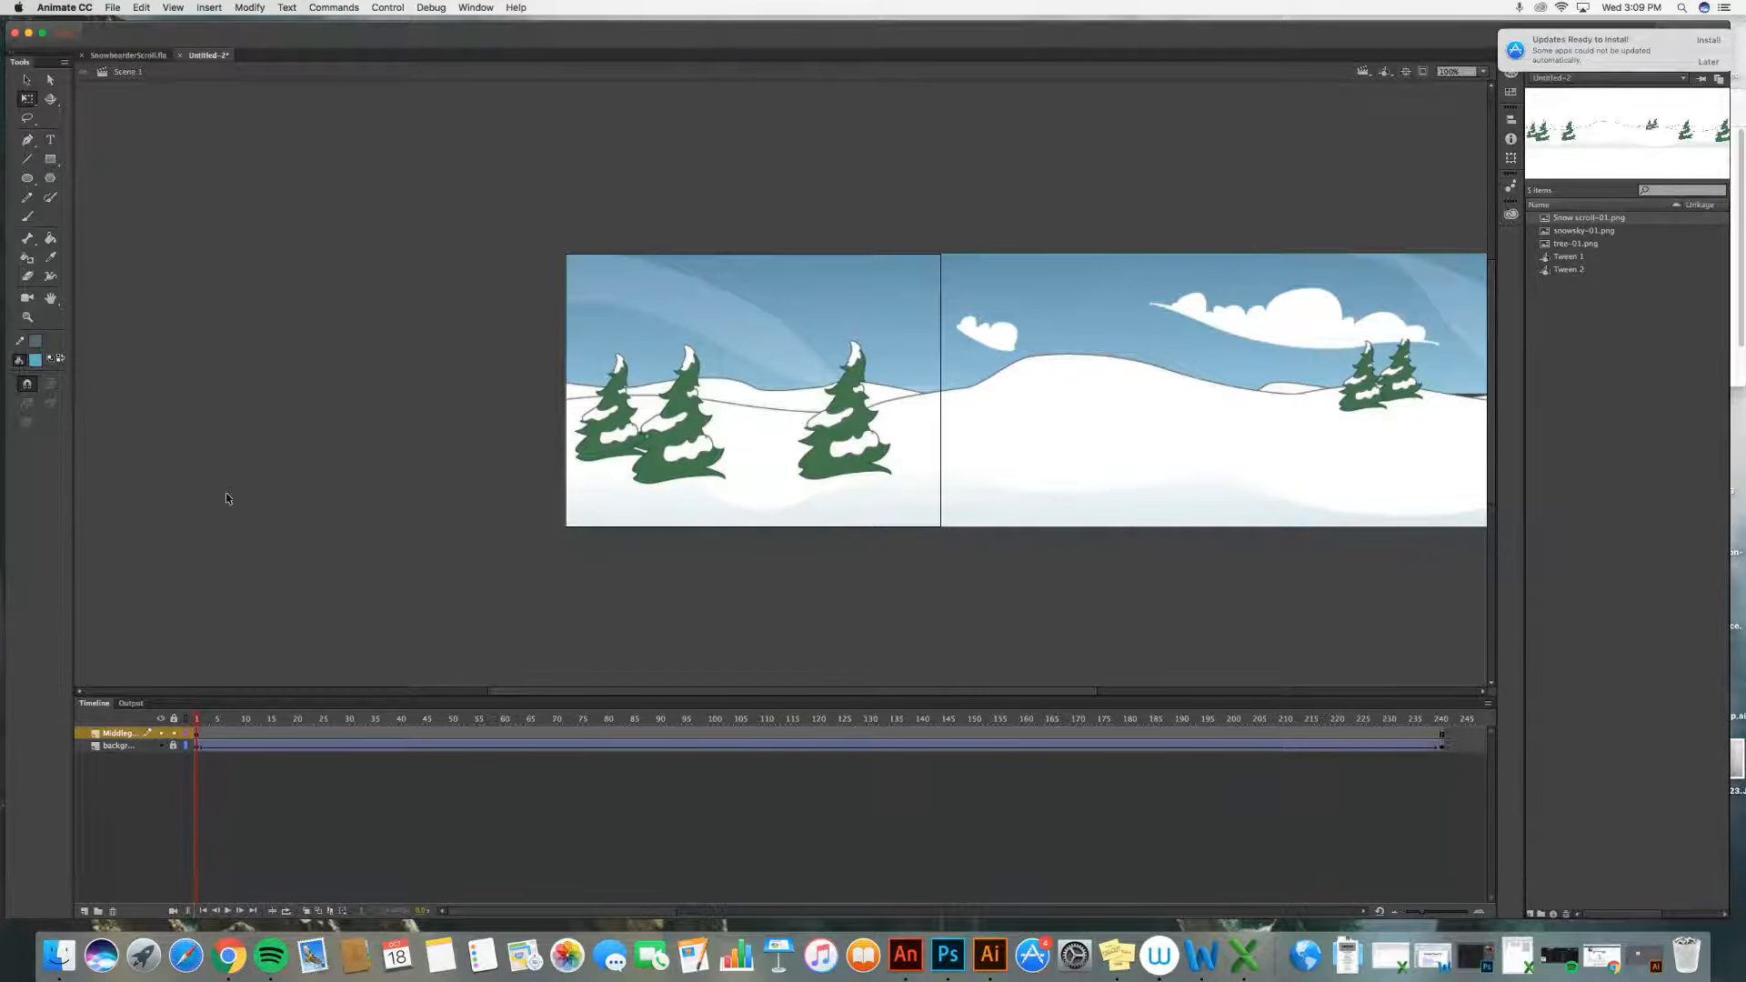
Step: At frame 240, shift the snow image left so its right end meets the stage's right edge, and insert a keyframe there
click(1441, 733)
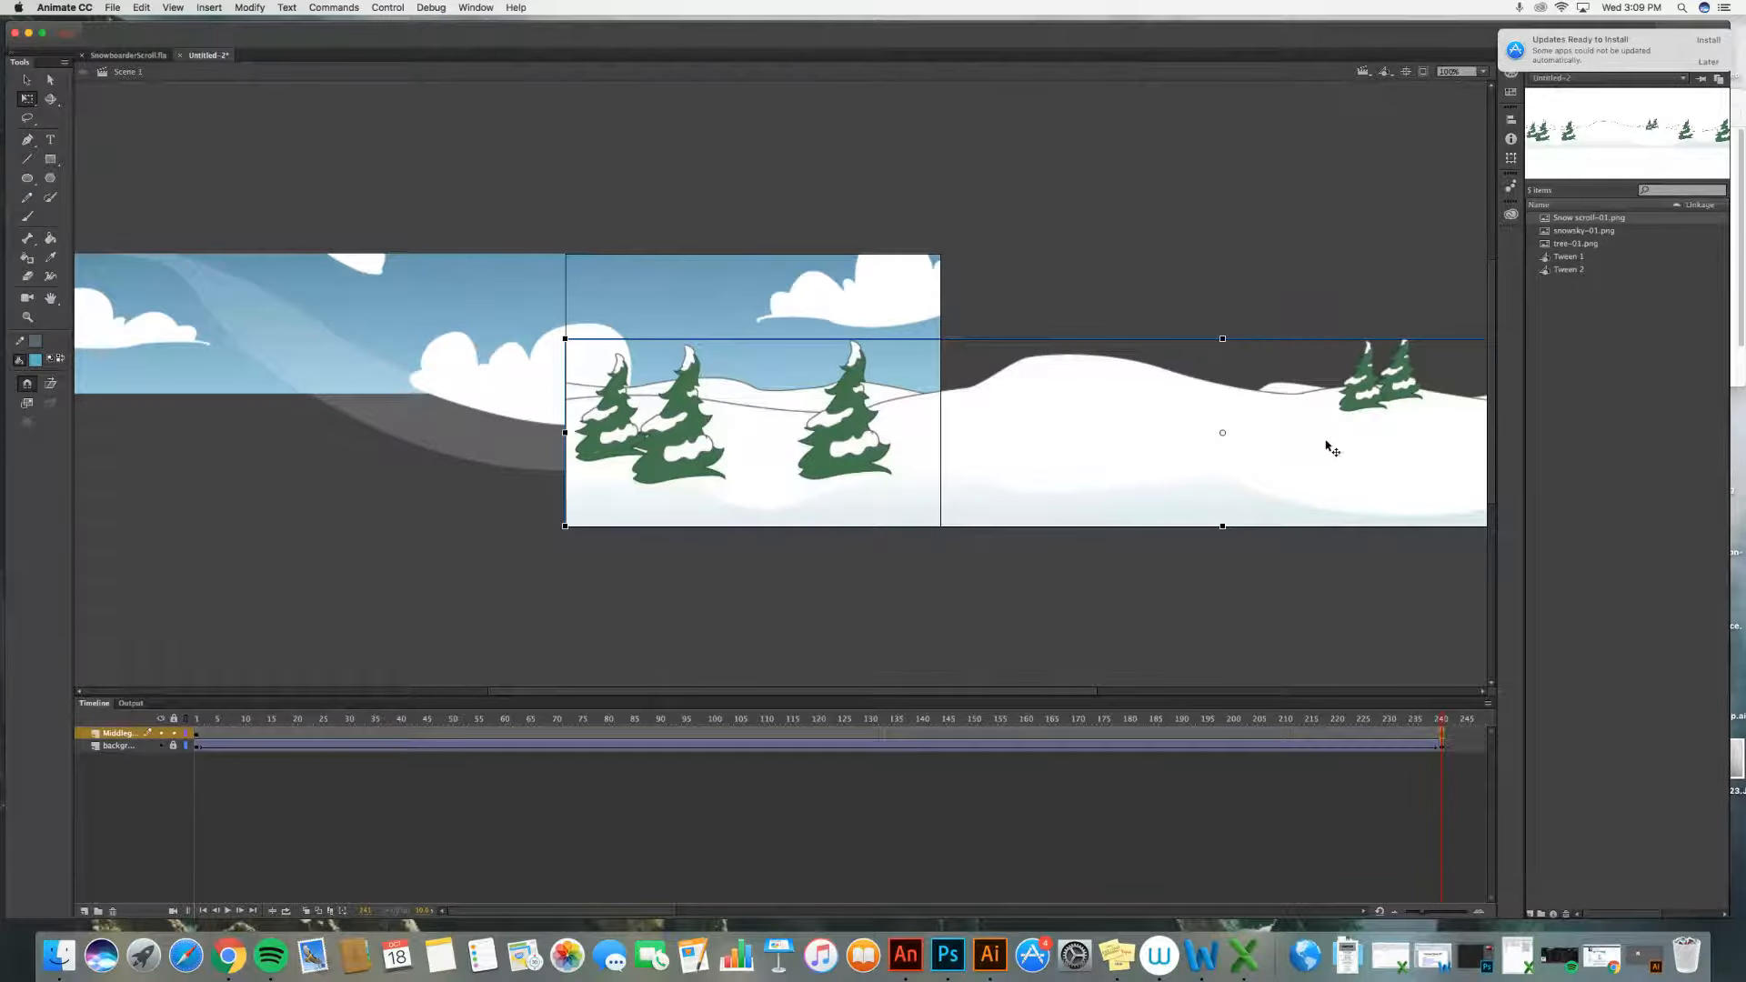
drag(1330, 448, 383, 445)
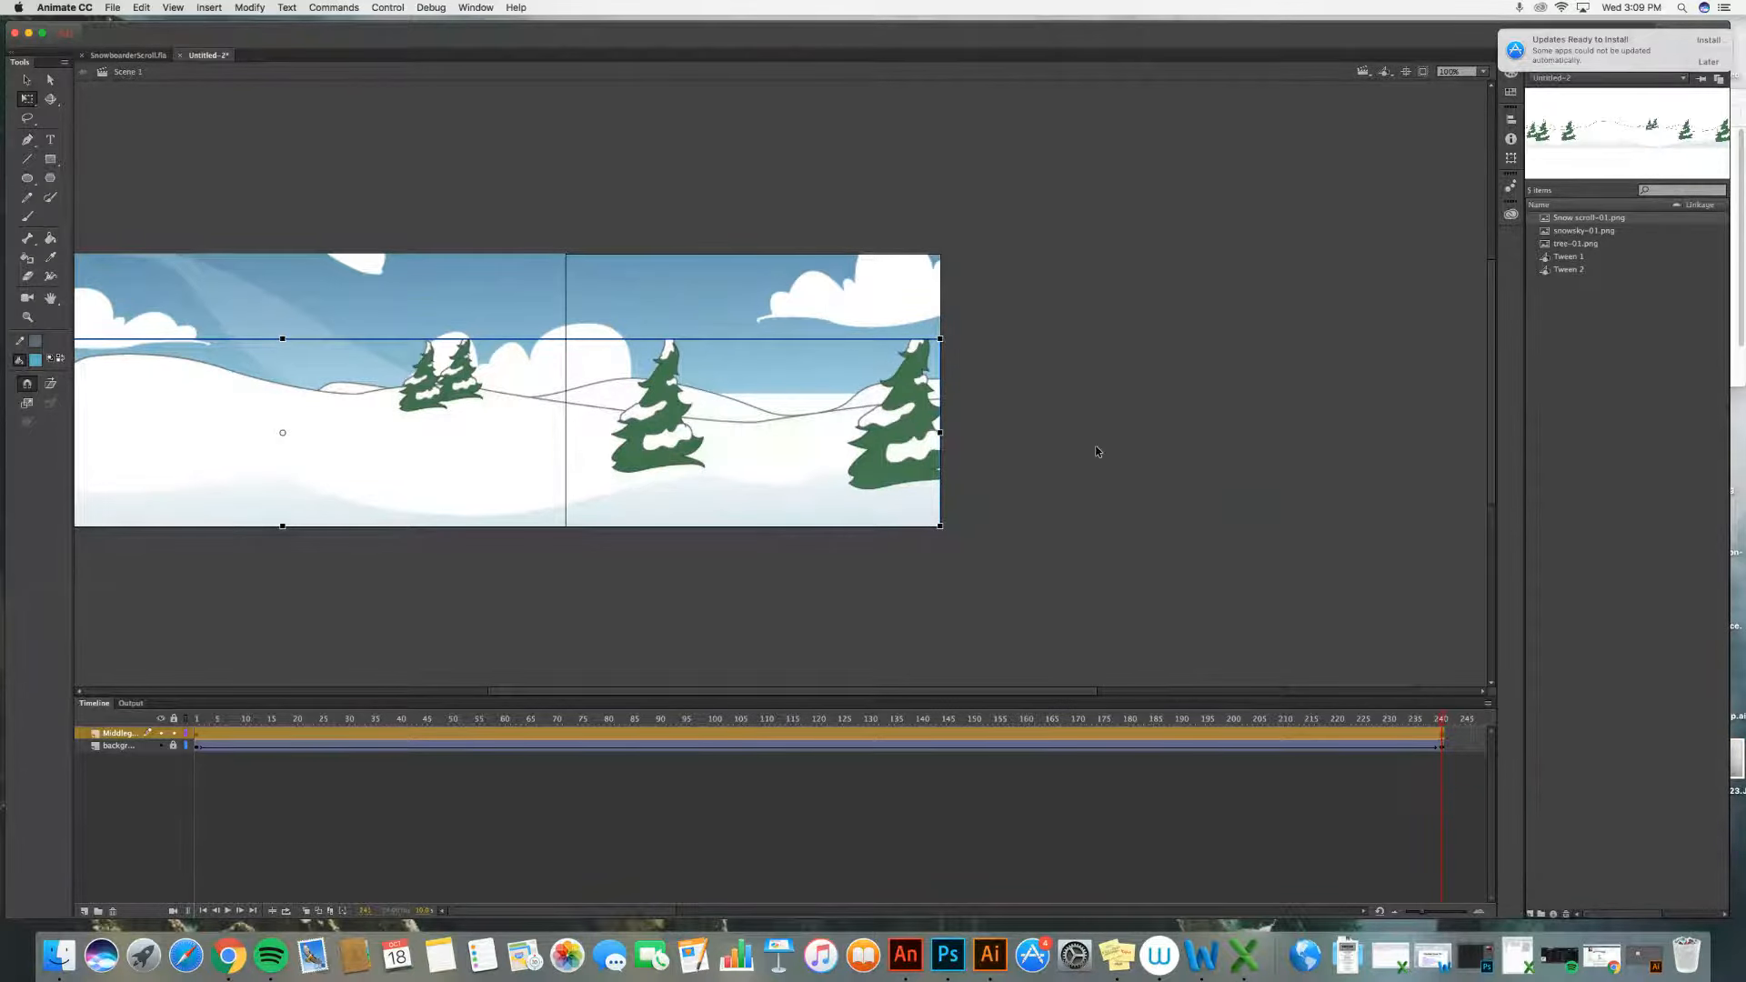
scroll(787, 509, left, 10)
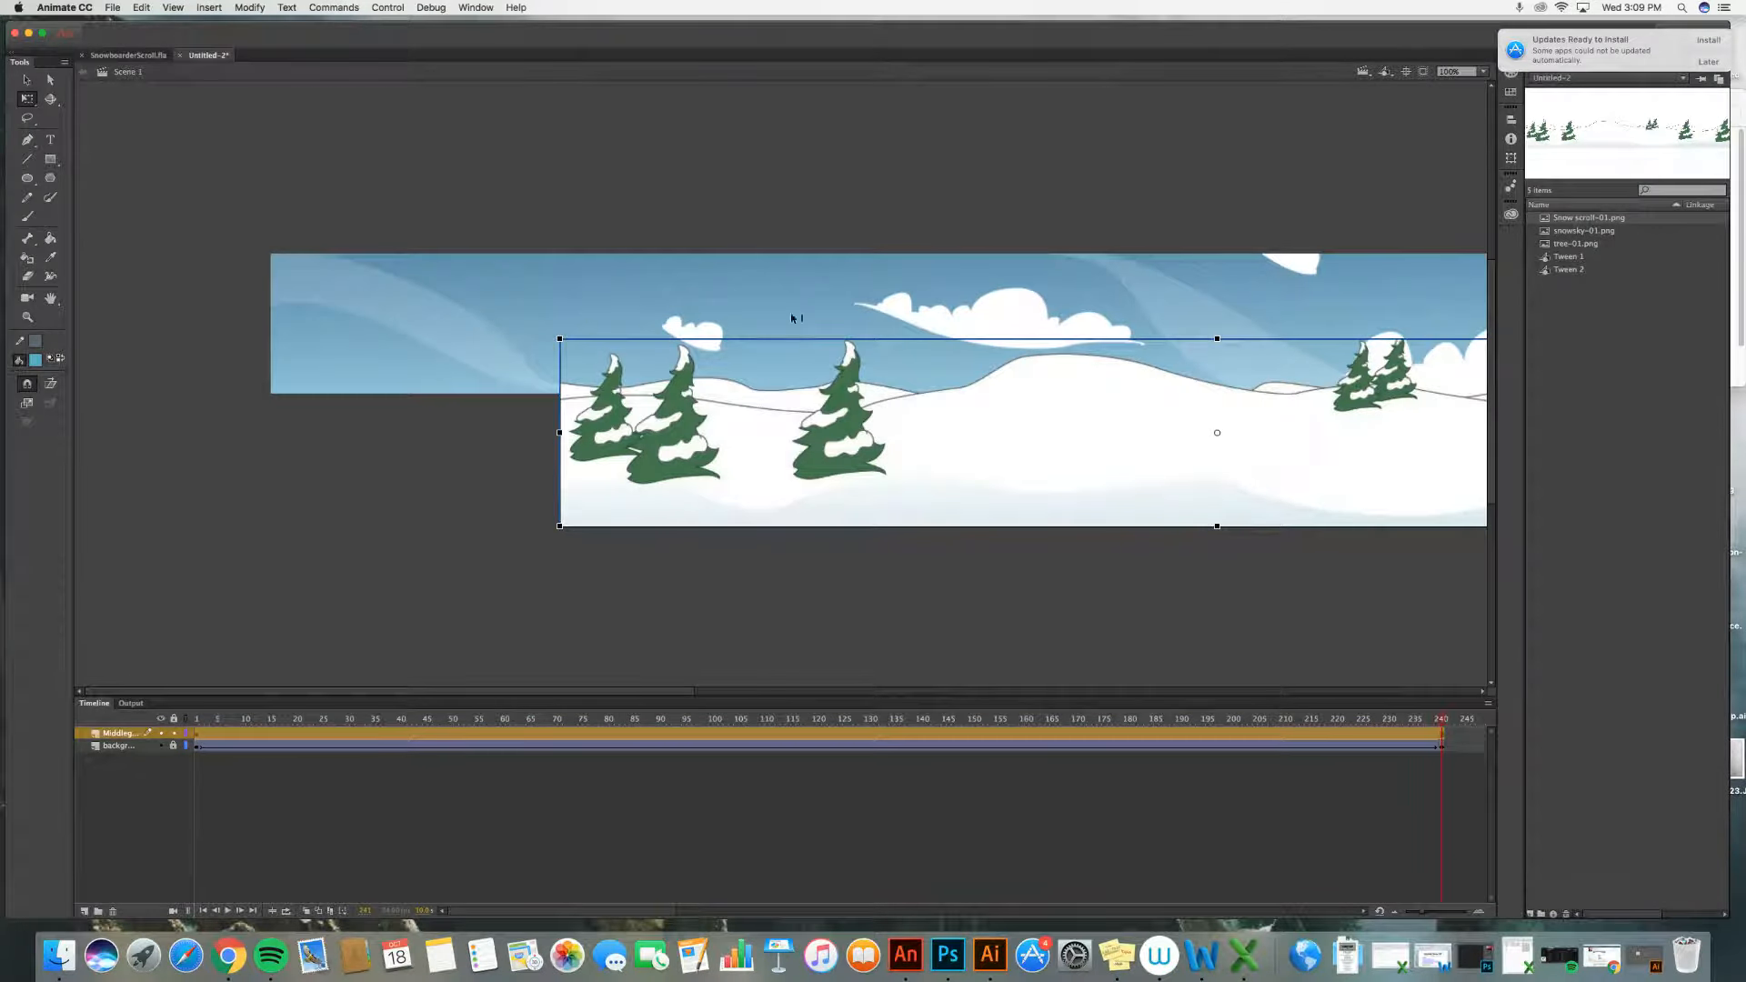
scroll(948, 436, right, 5)
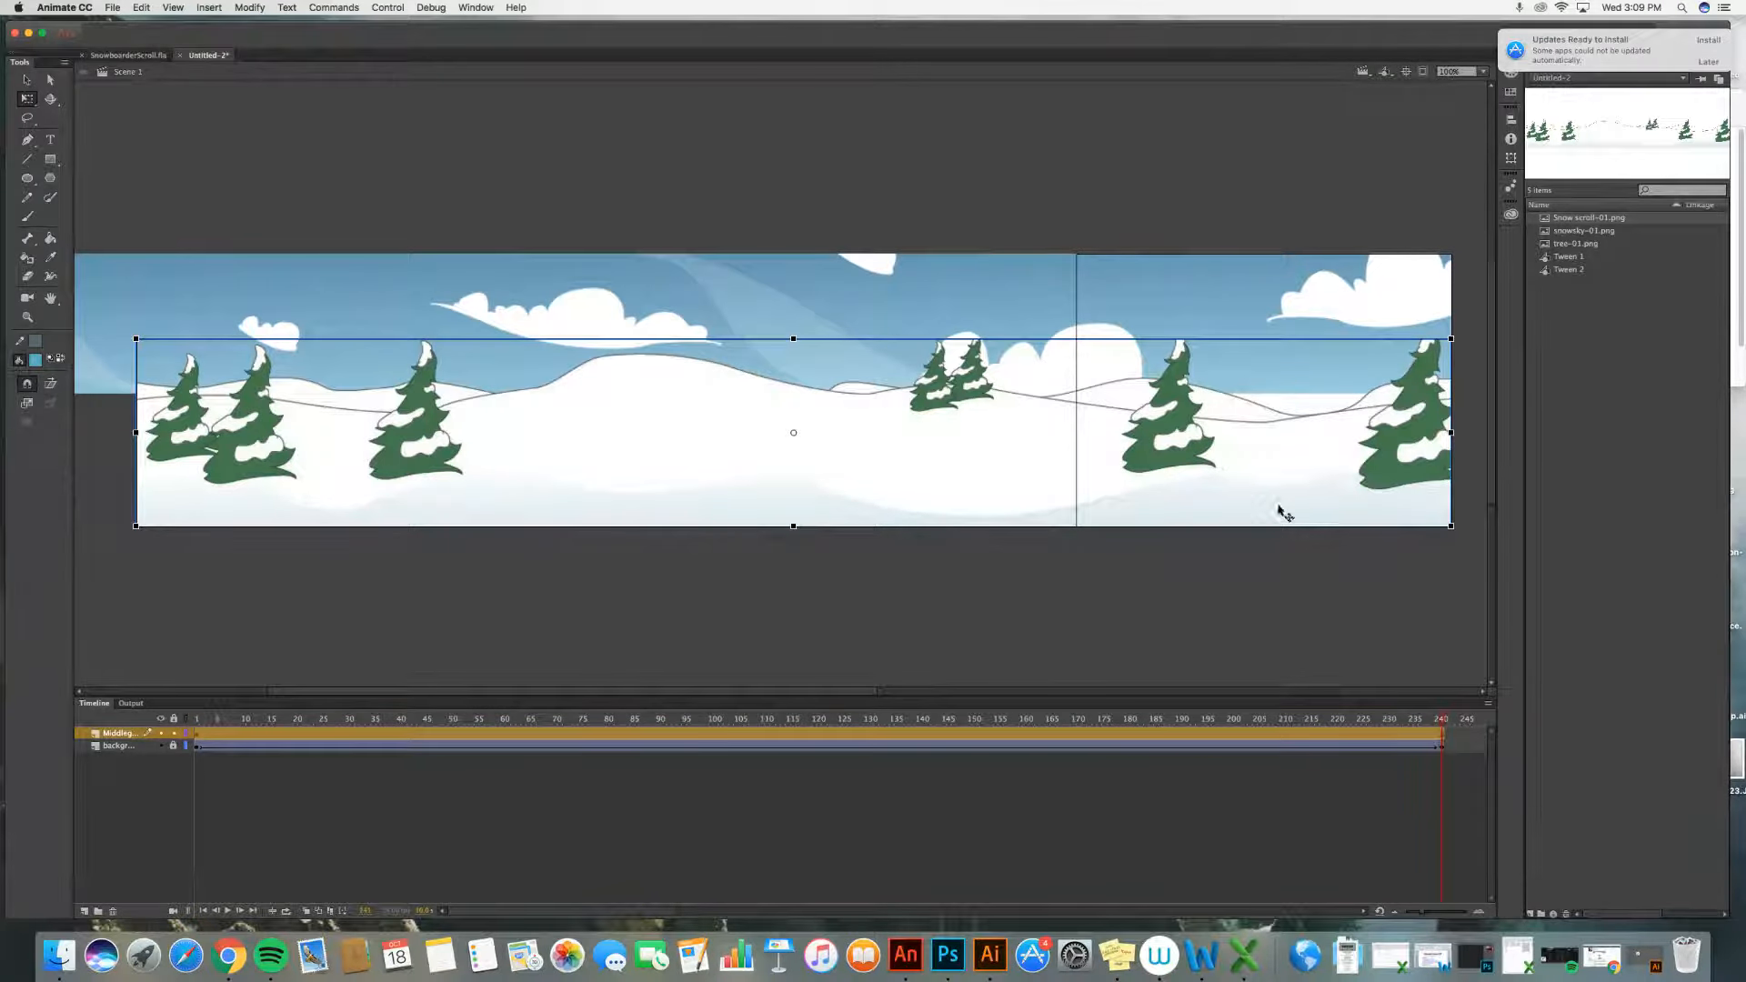
scroll(1286, 512, right, 10)
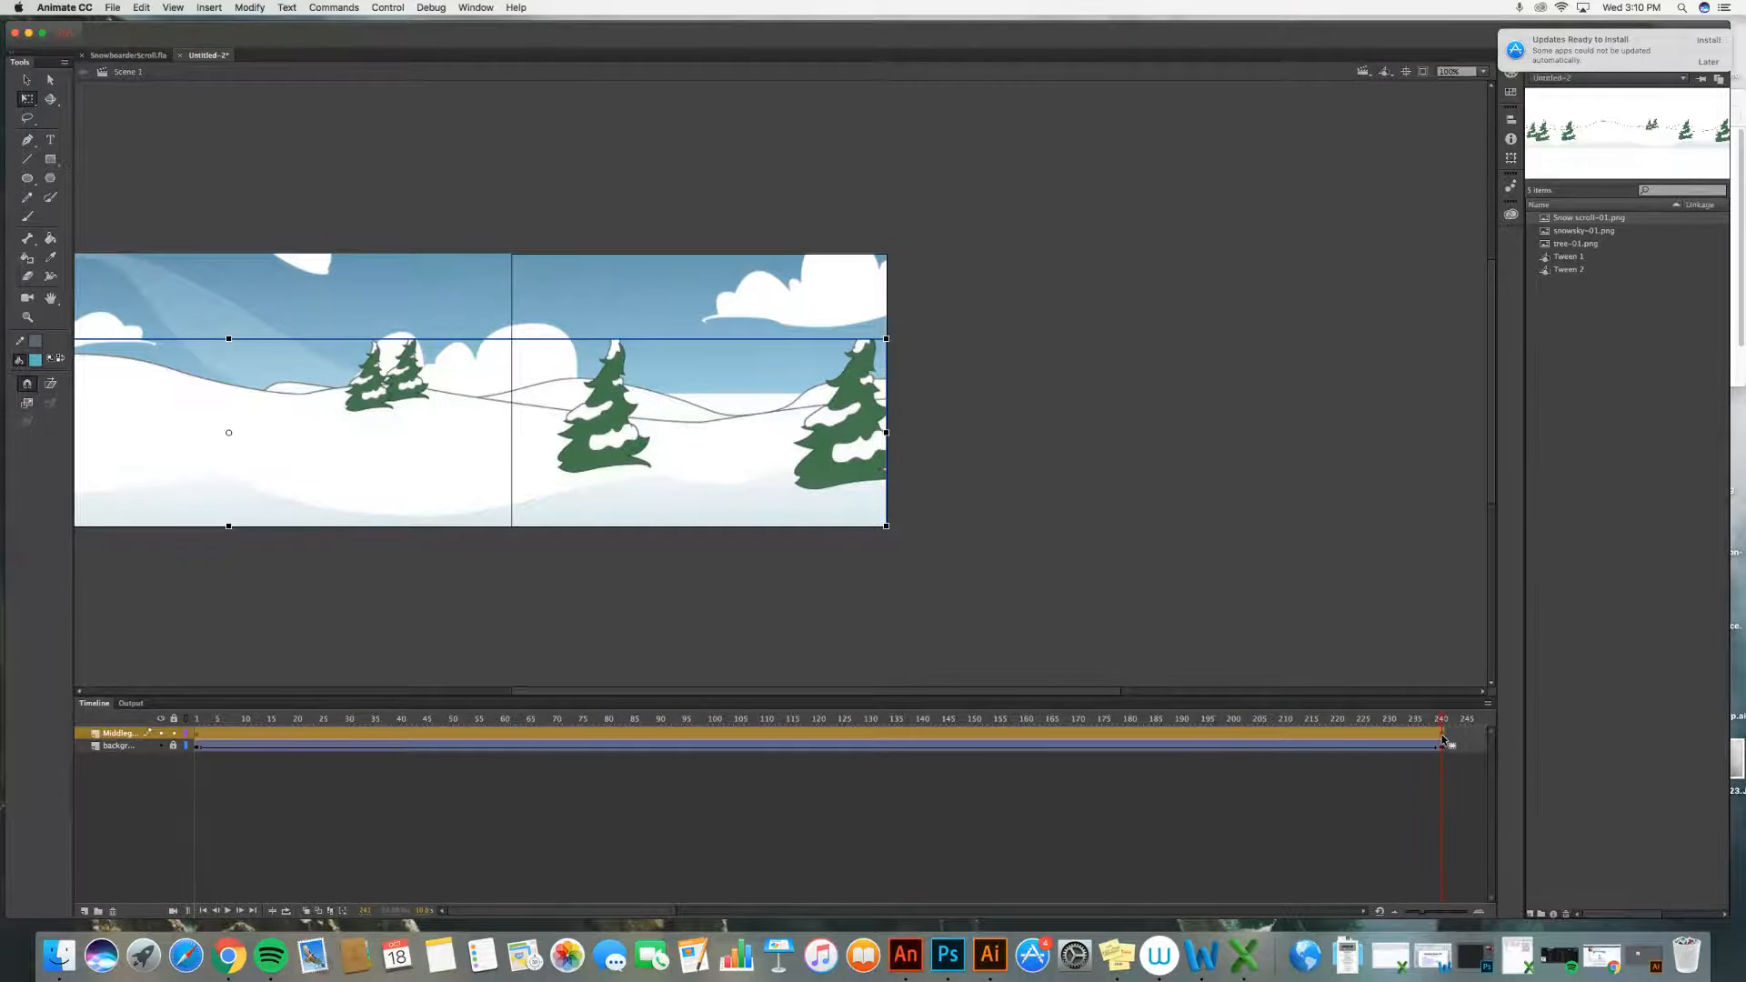
click(1443, 736)
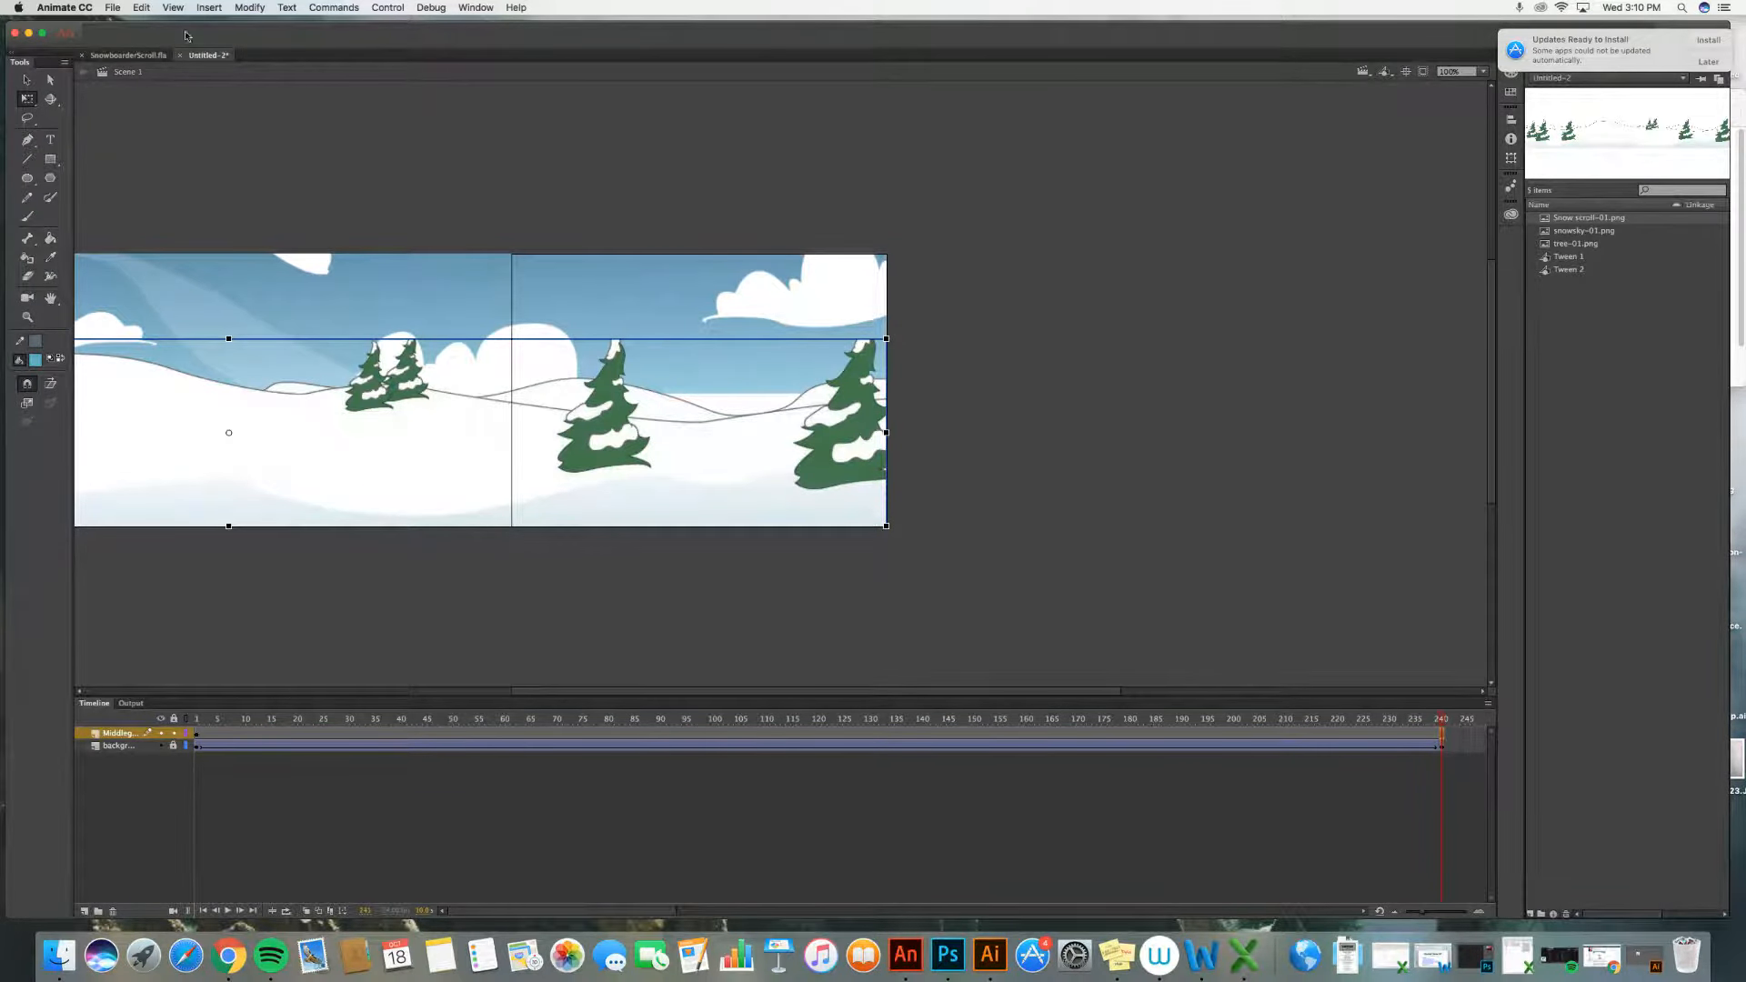
click(212, 9)
mouse_move(255, 93)
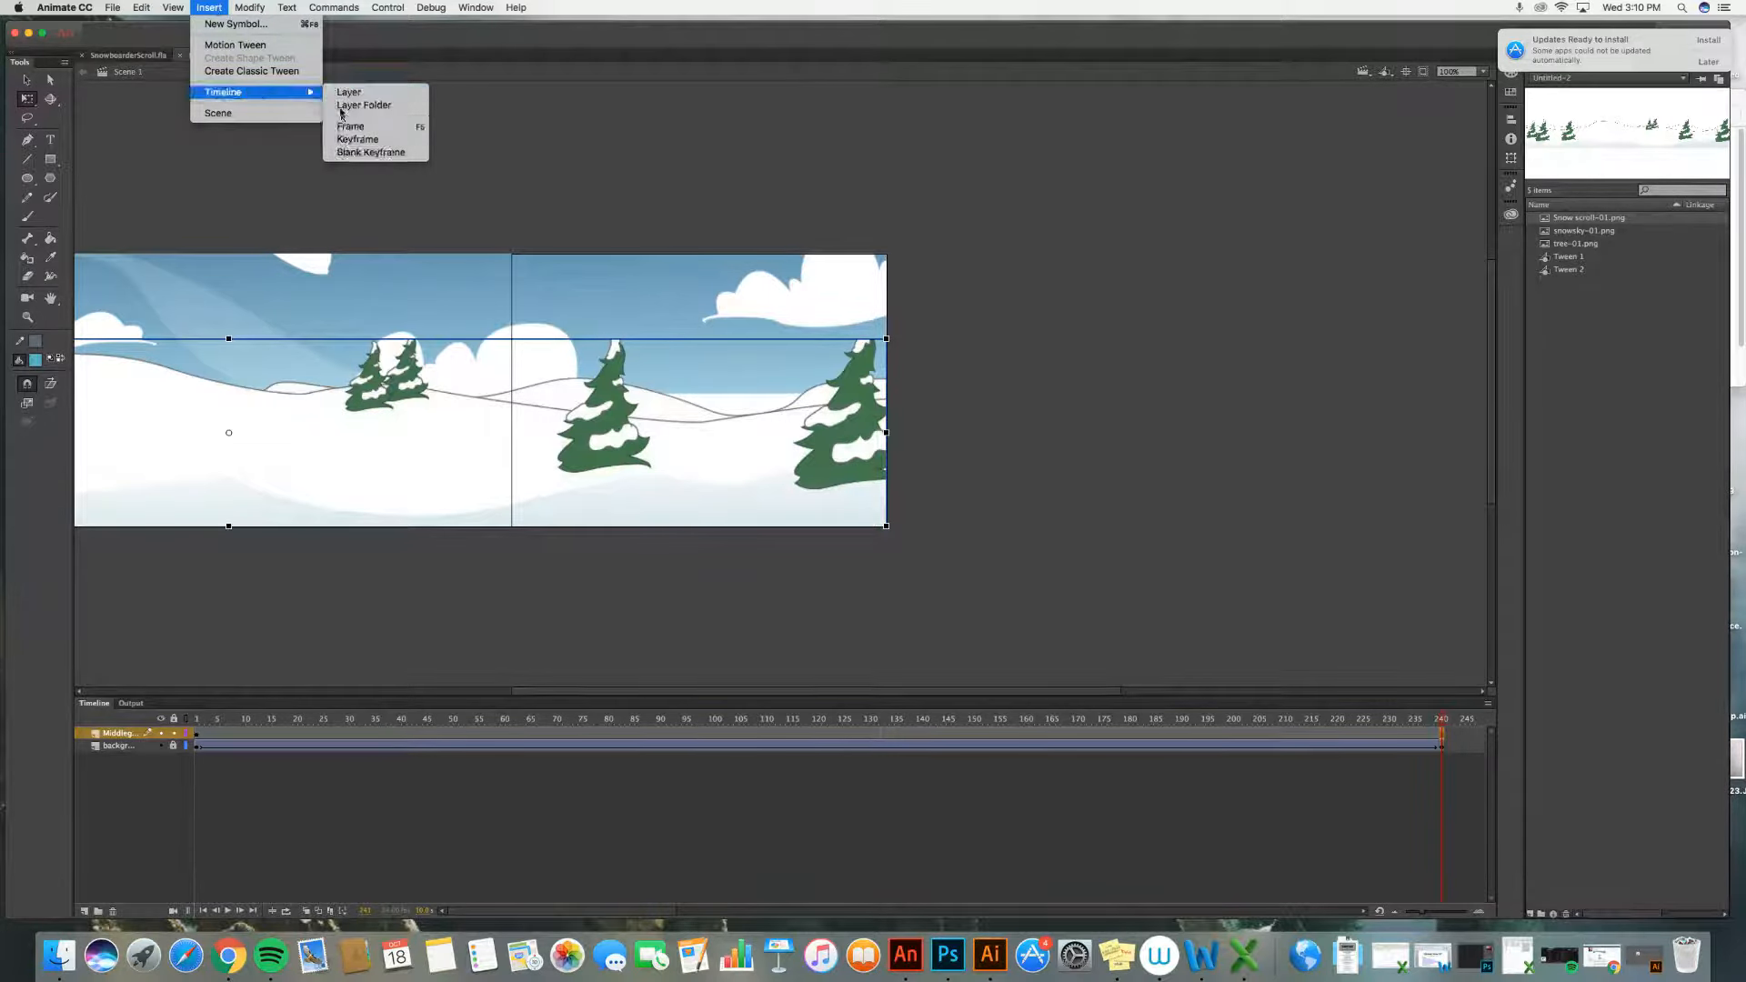
click(357, 140)
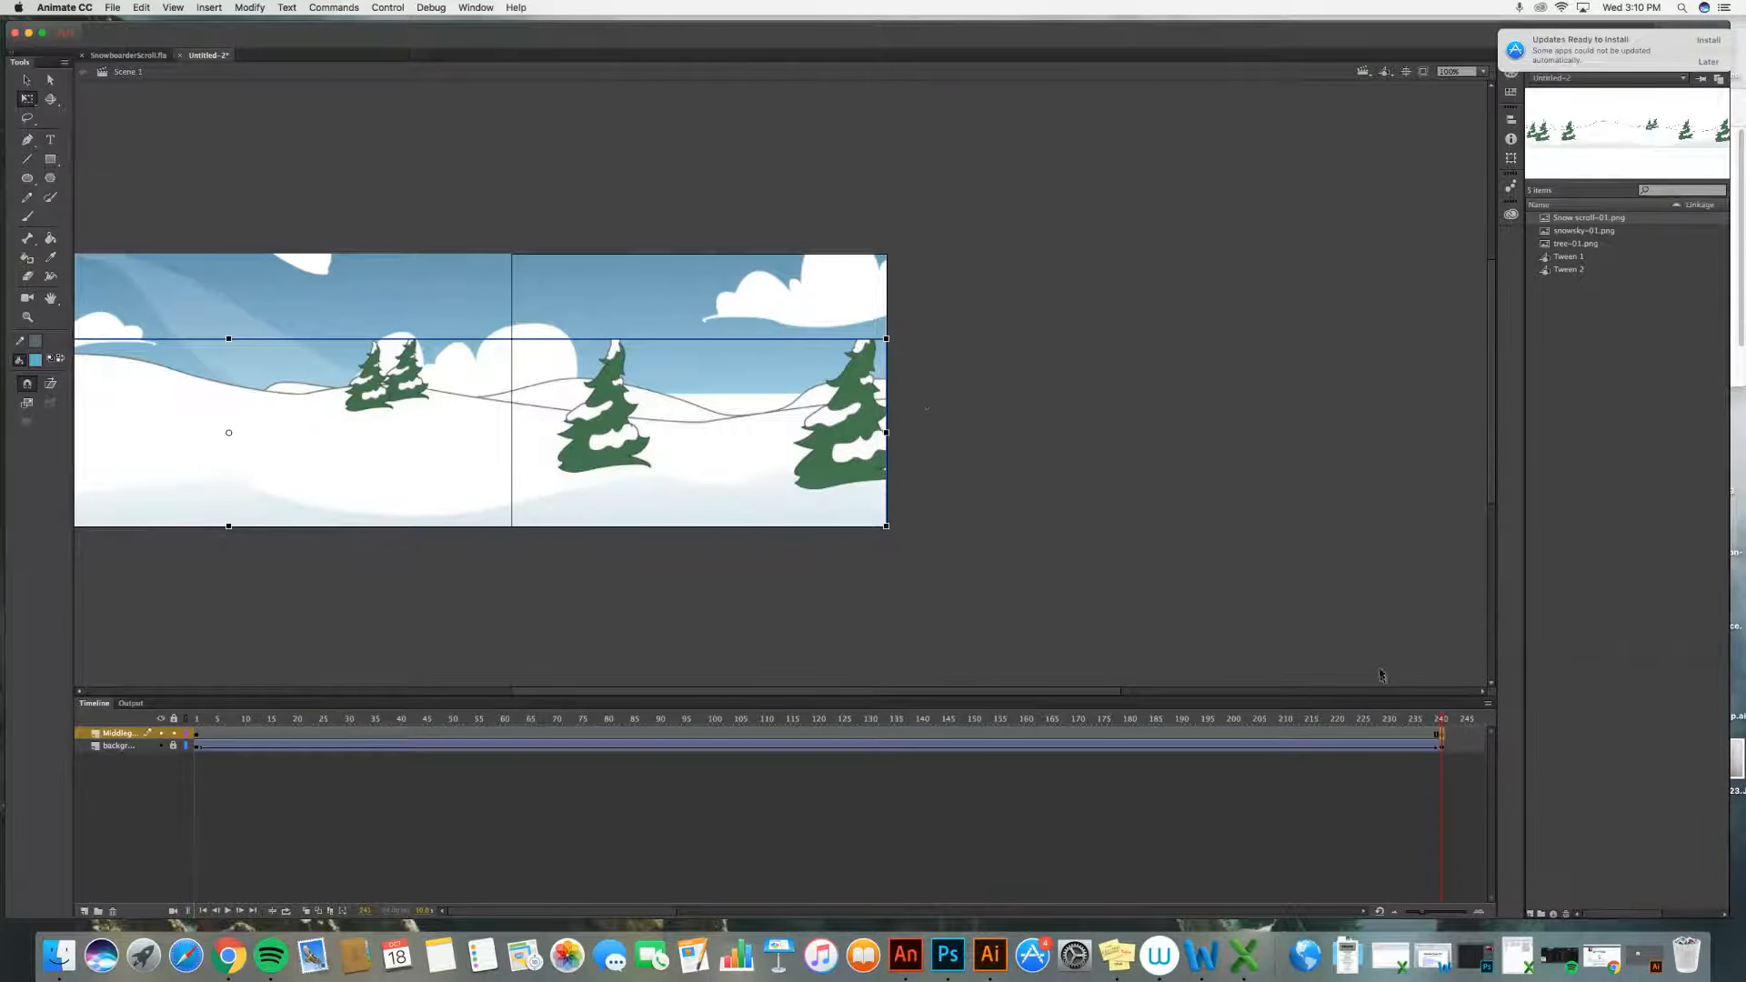
Step: Create a classic tween on the Middleground layer
click(820, 739)
right_click(820, 737)
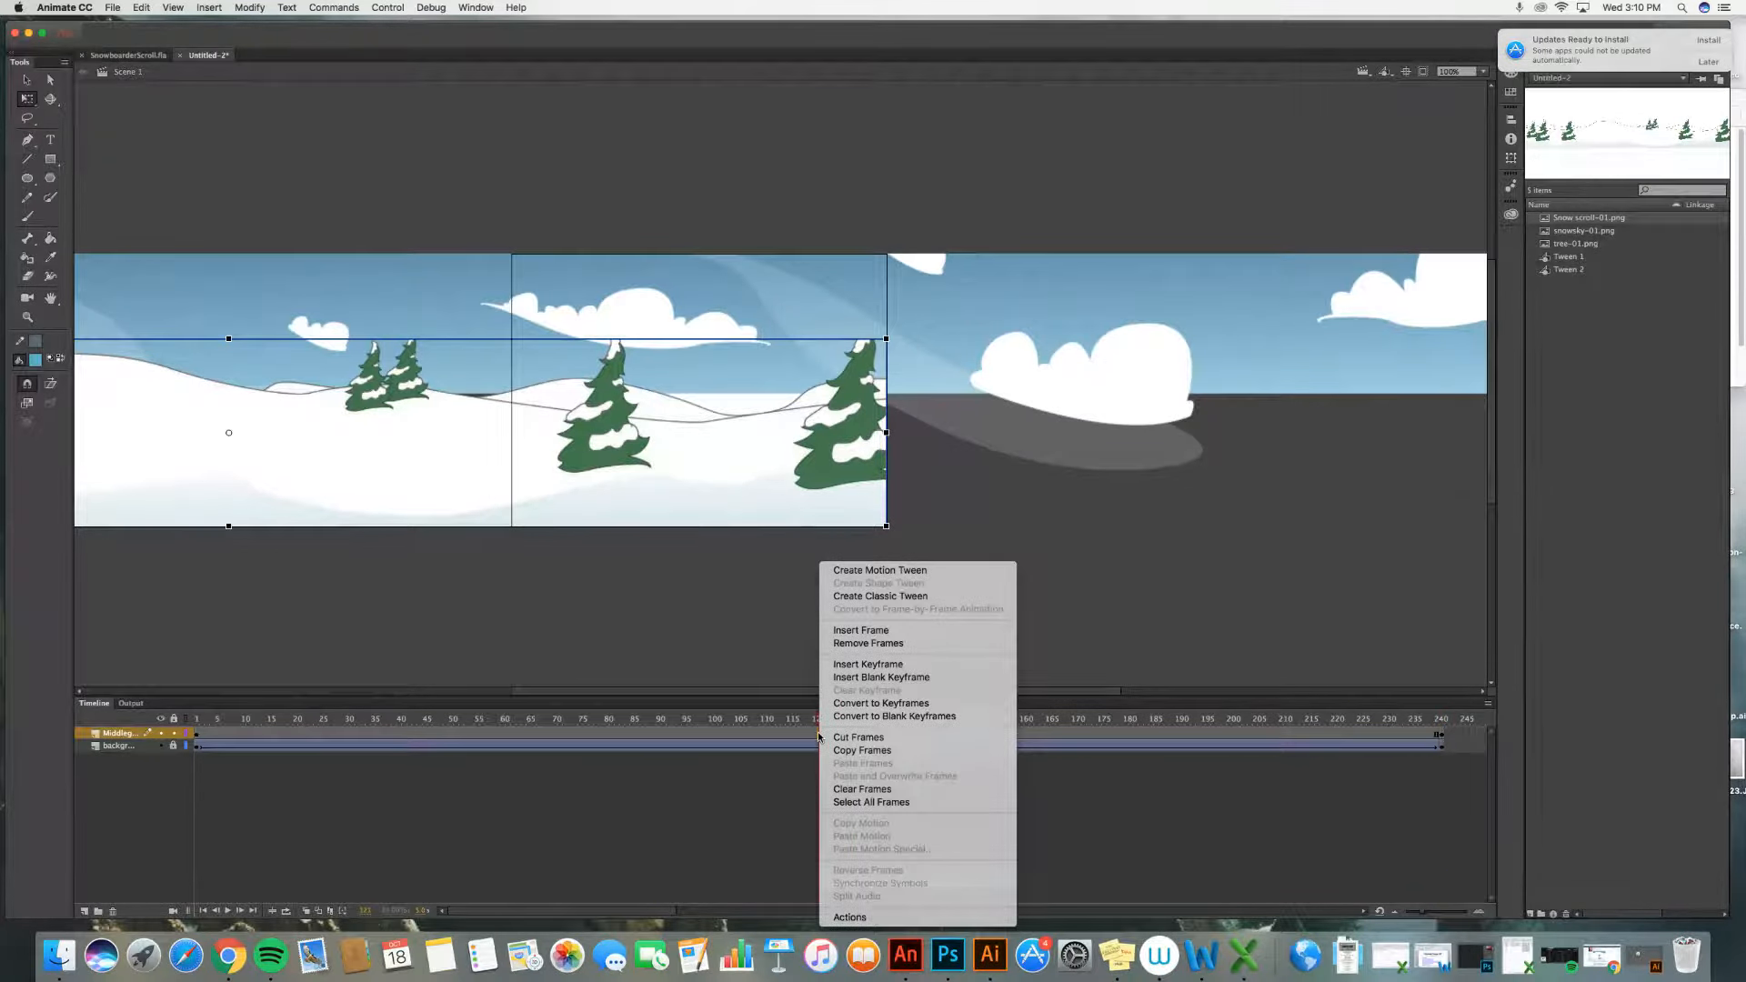
click(862, 596)
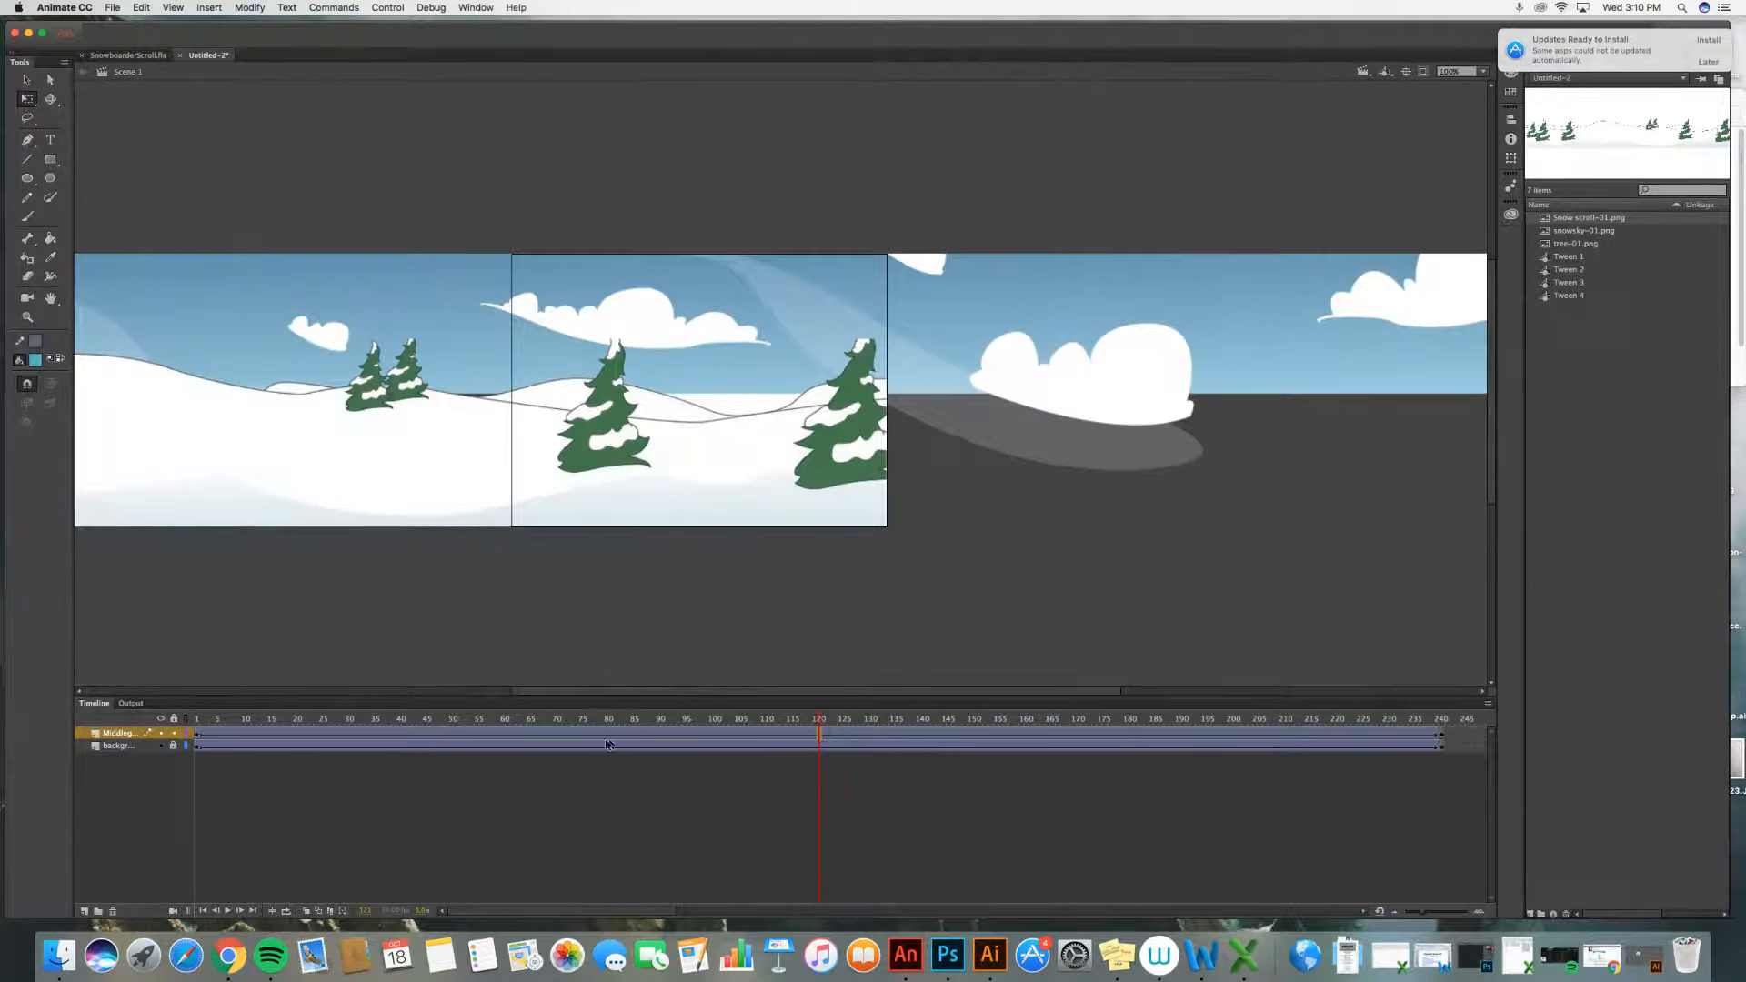
Step: Return to frame 1 and play the timeline to preview the scrolling
drag(819, 721, 188, 696)
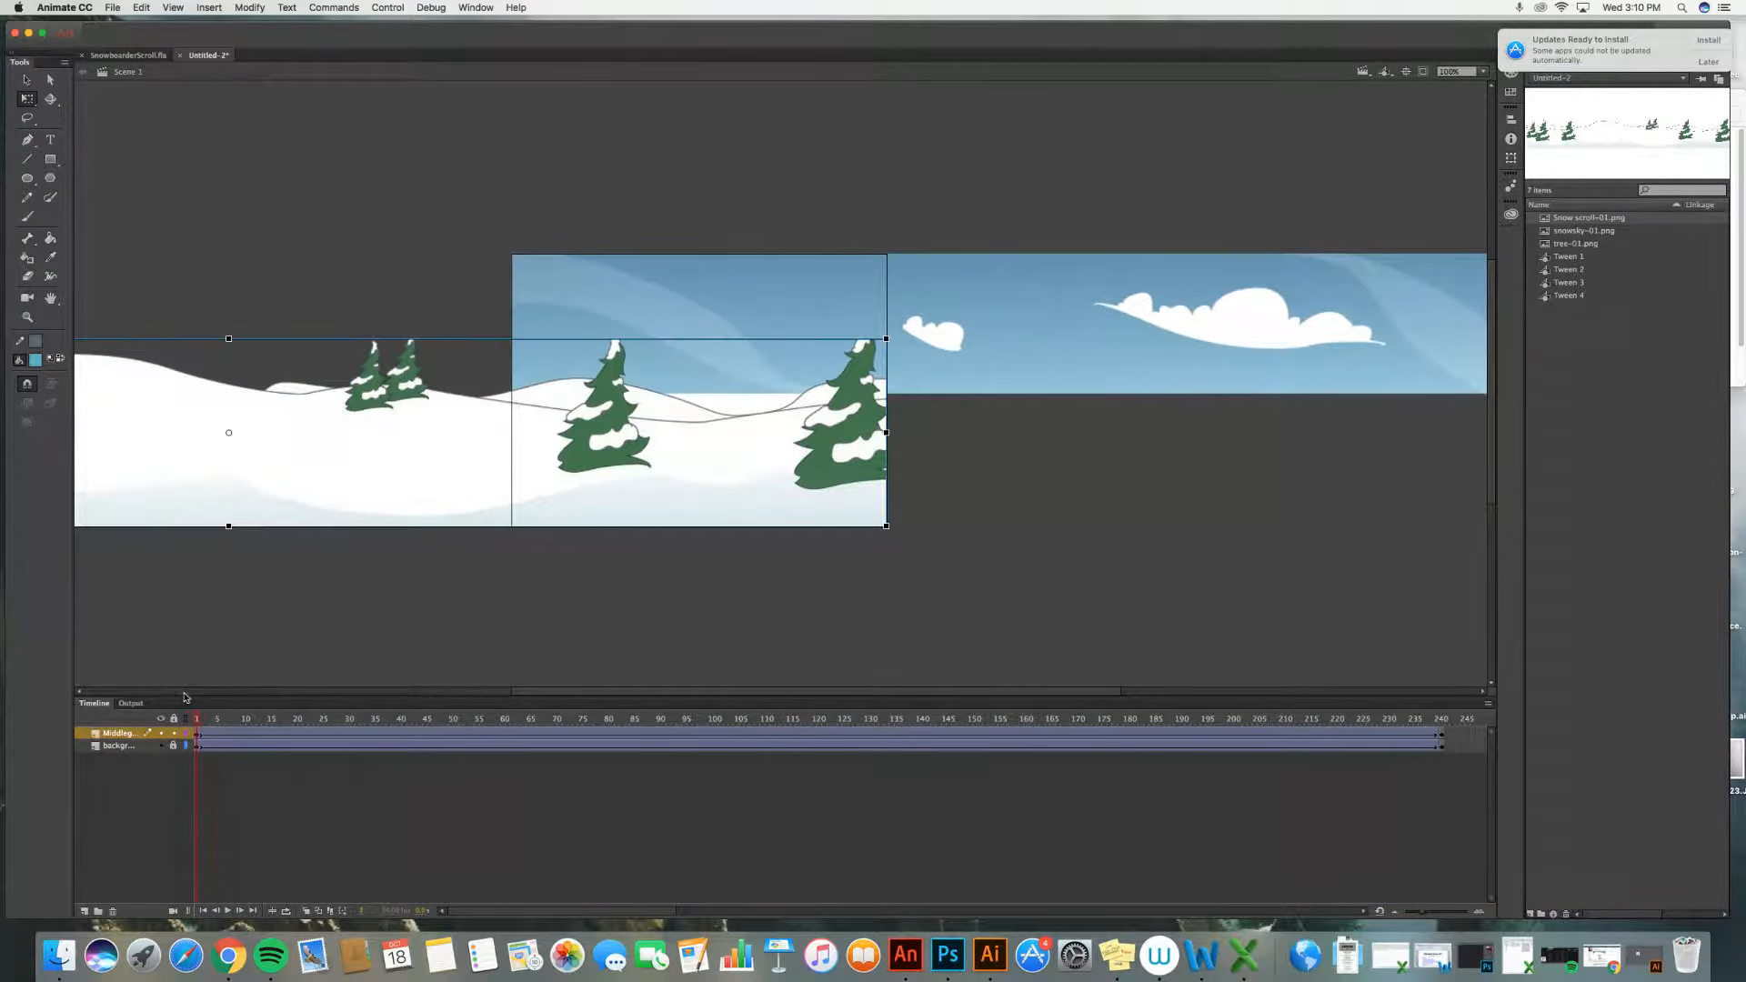
click(228, 912)
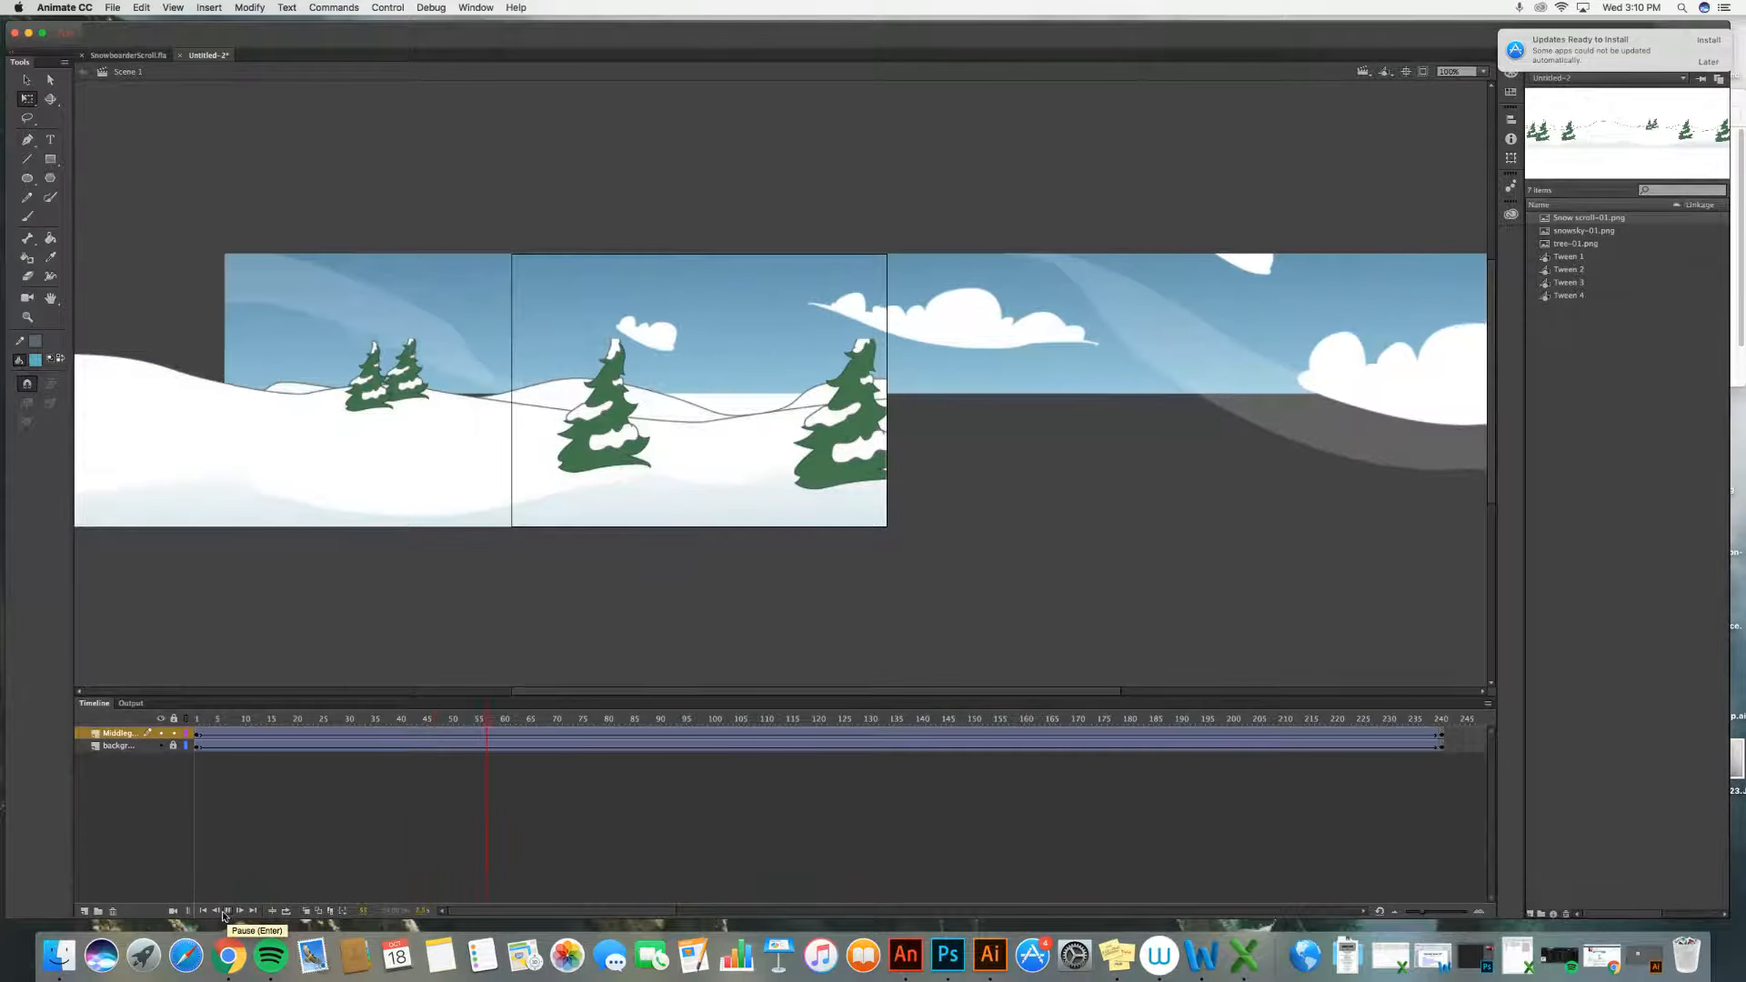
click(227, 913)
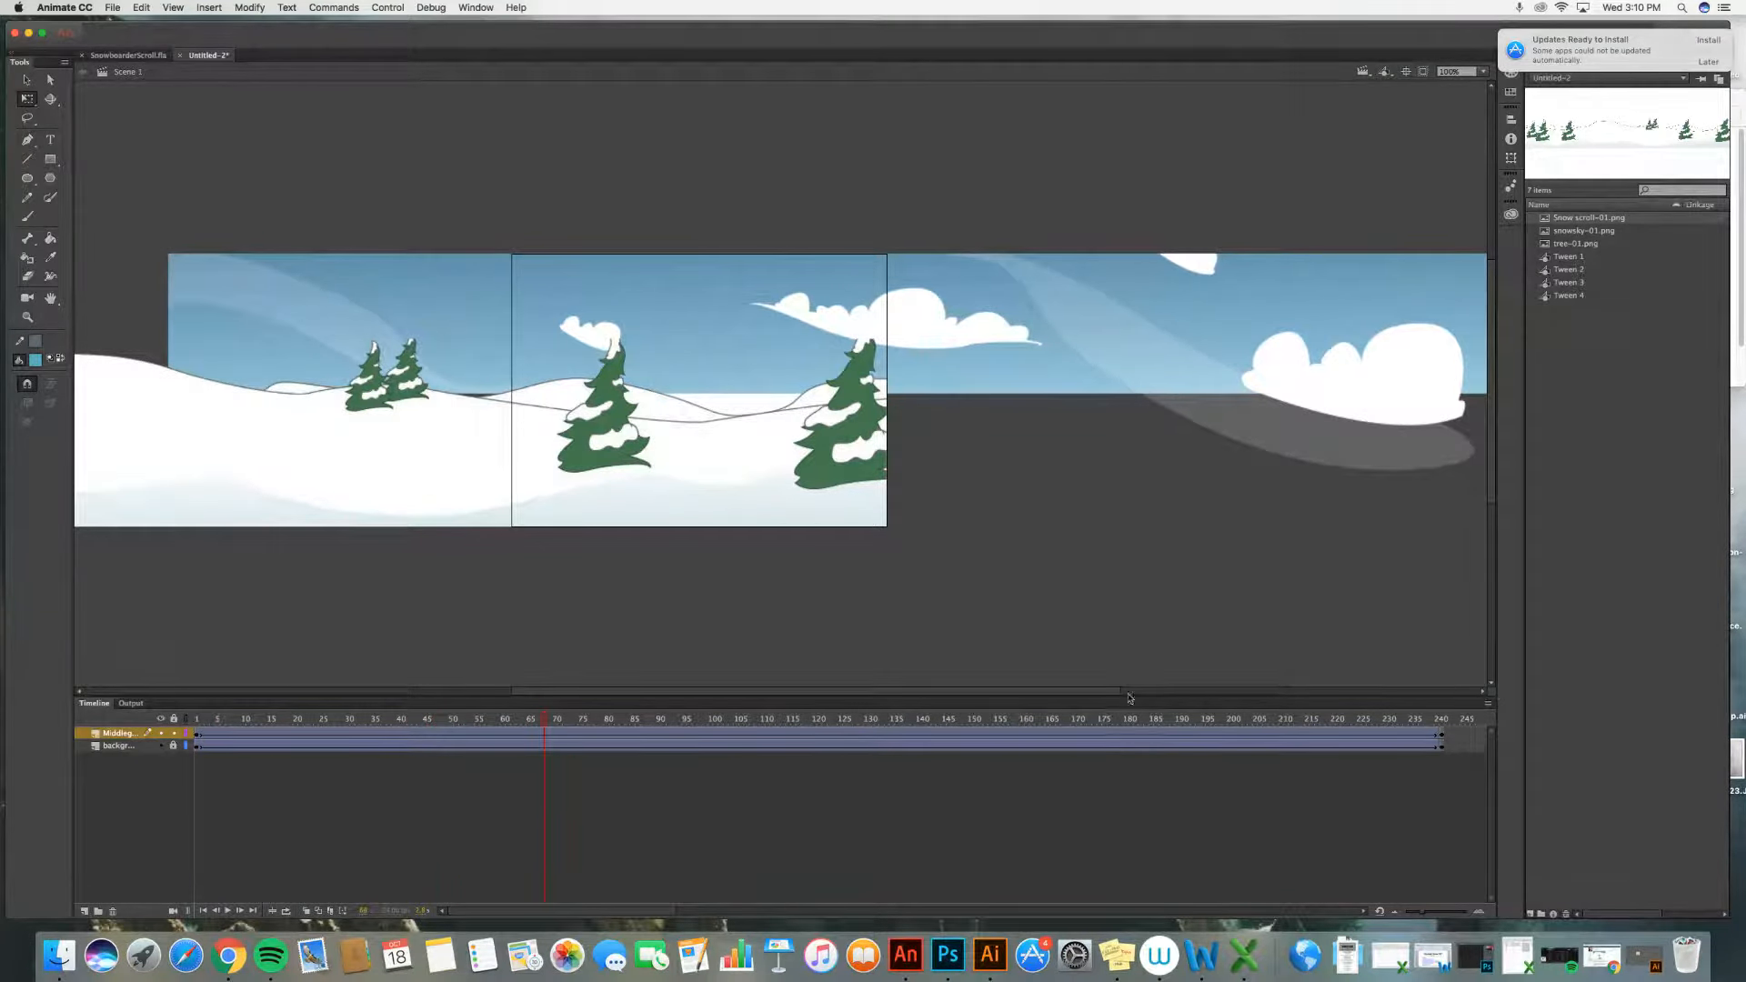
Step: At frame 1, move the snow image right to set the Middleground tween's start position, and play the result
click(1441, 735)
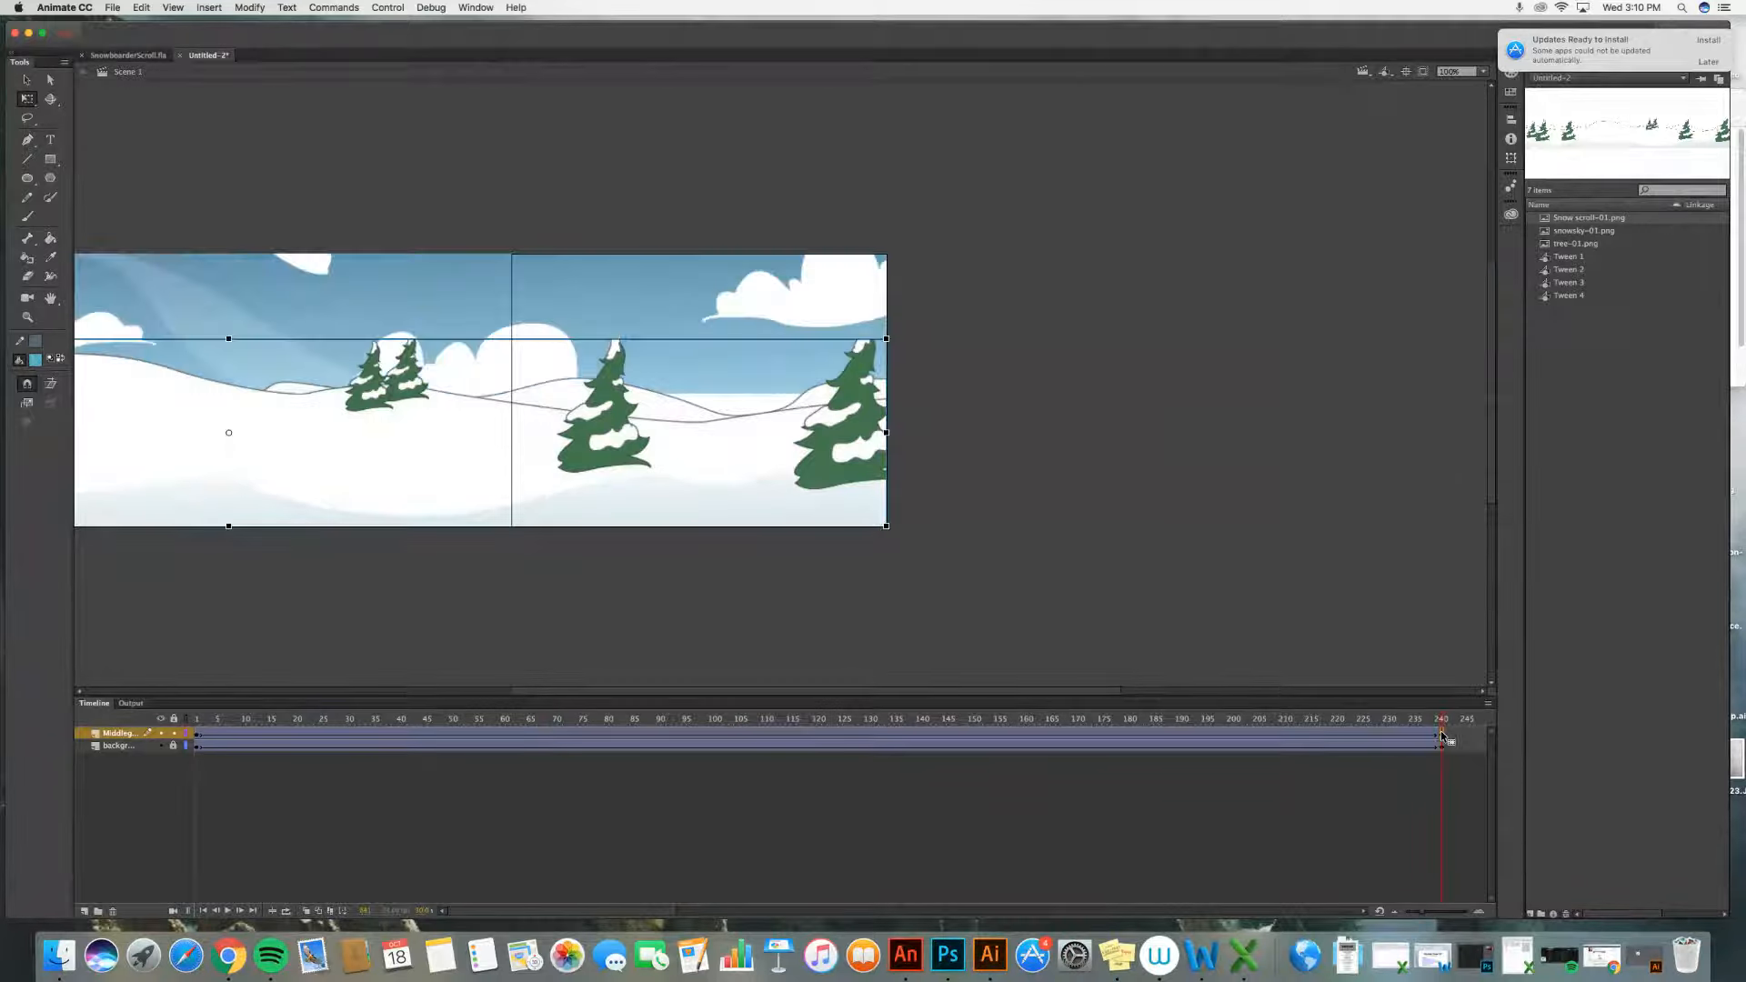
click(197, 733)
drag(248, 457, 1171, 471)
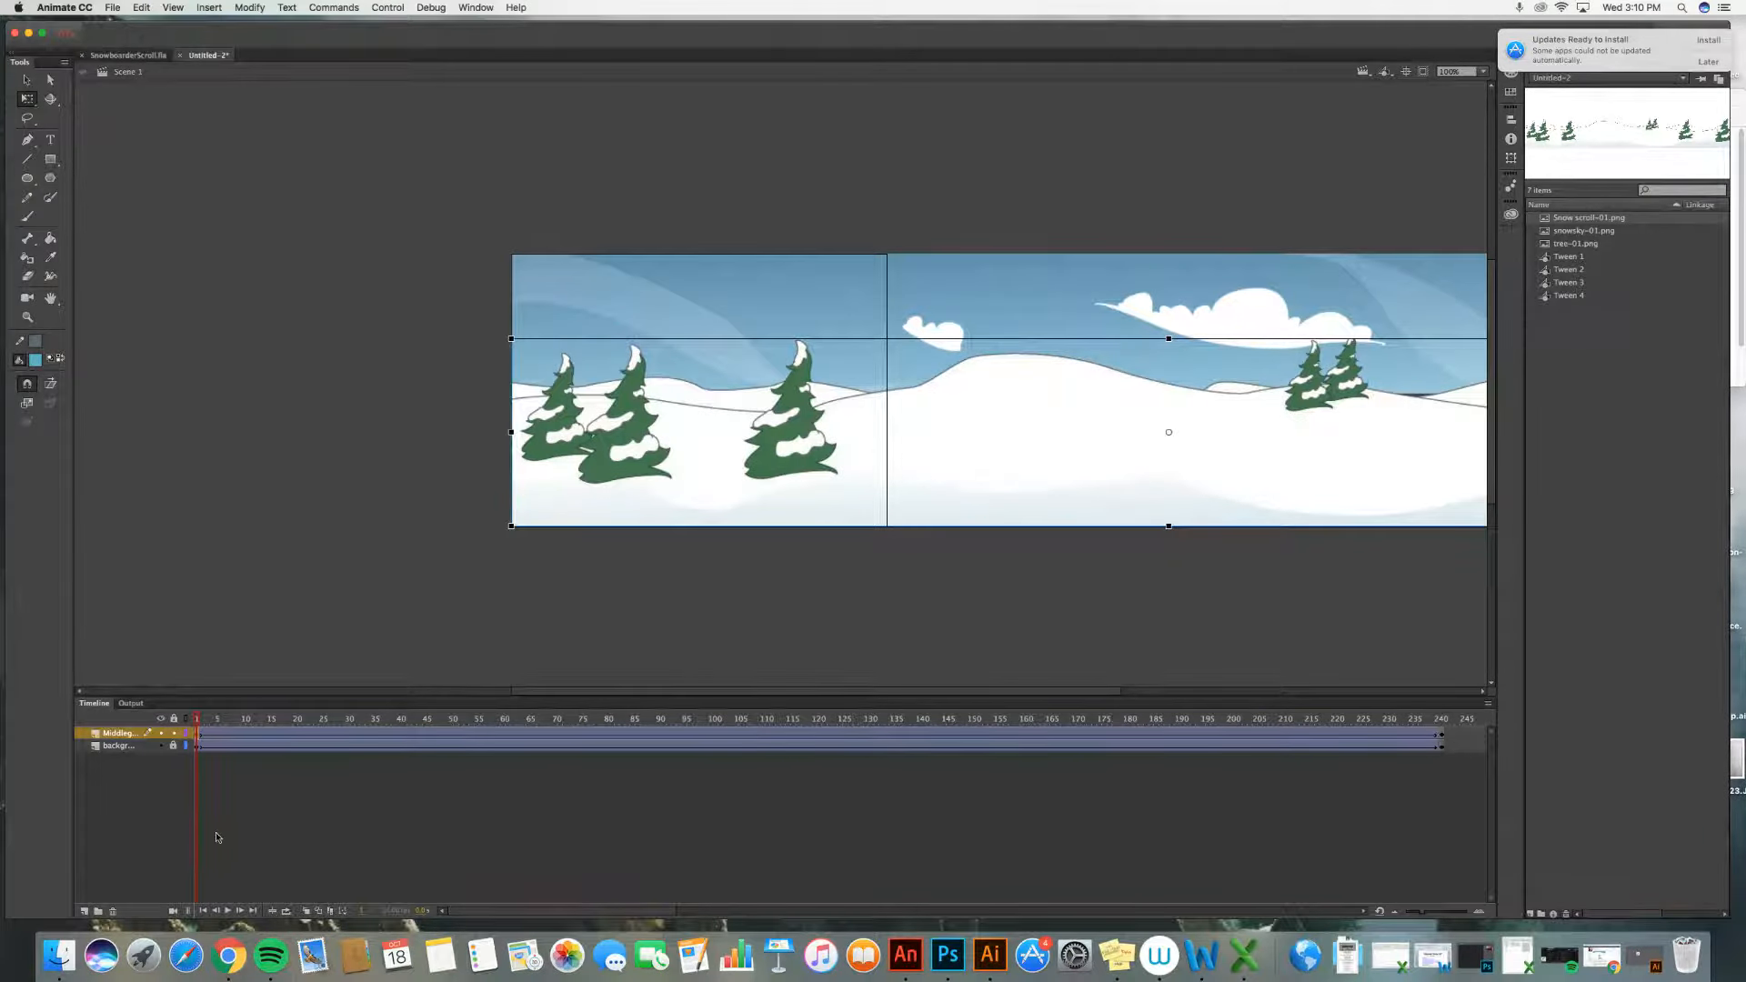
click(228, 911)
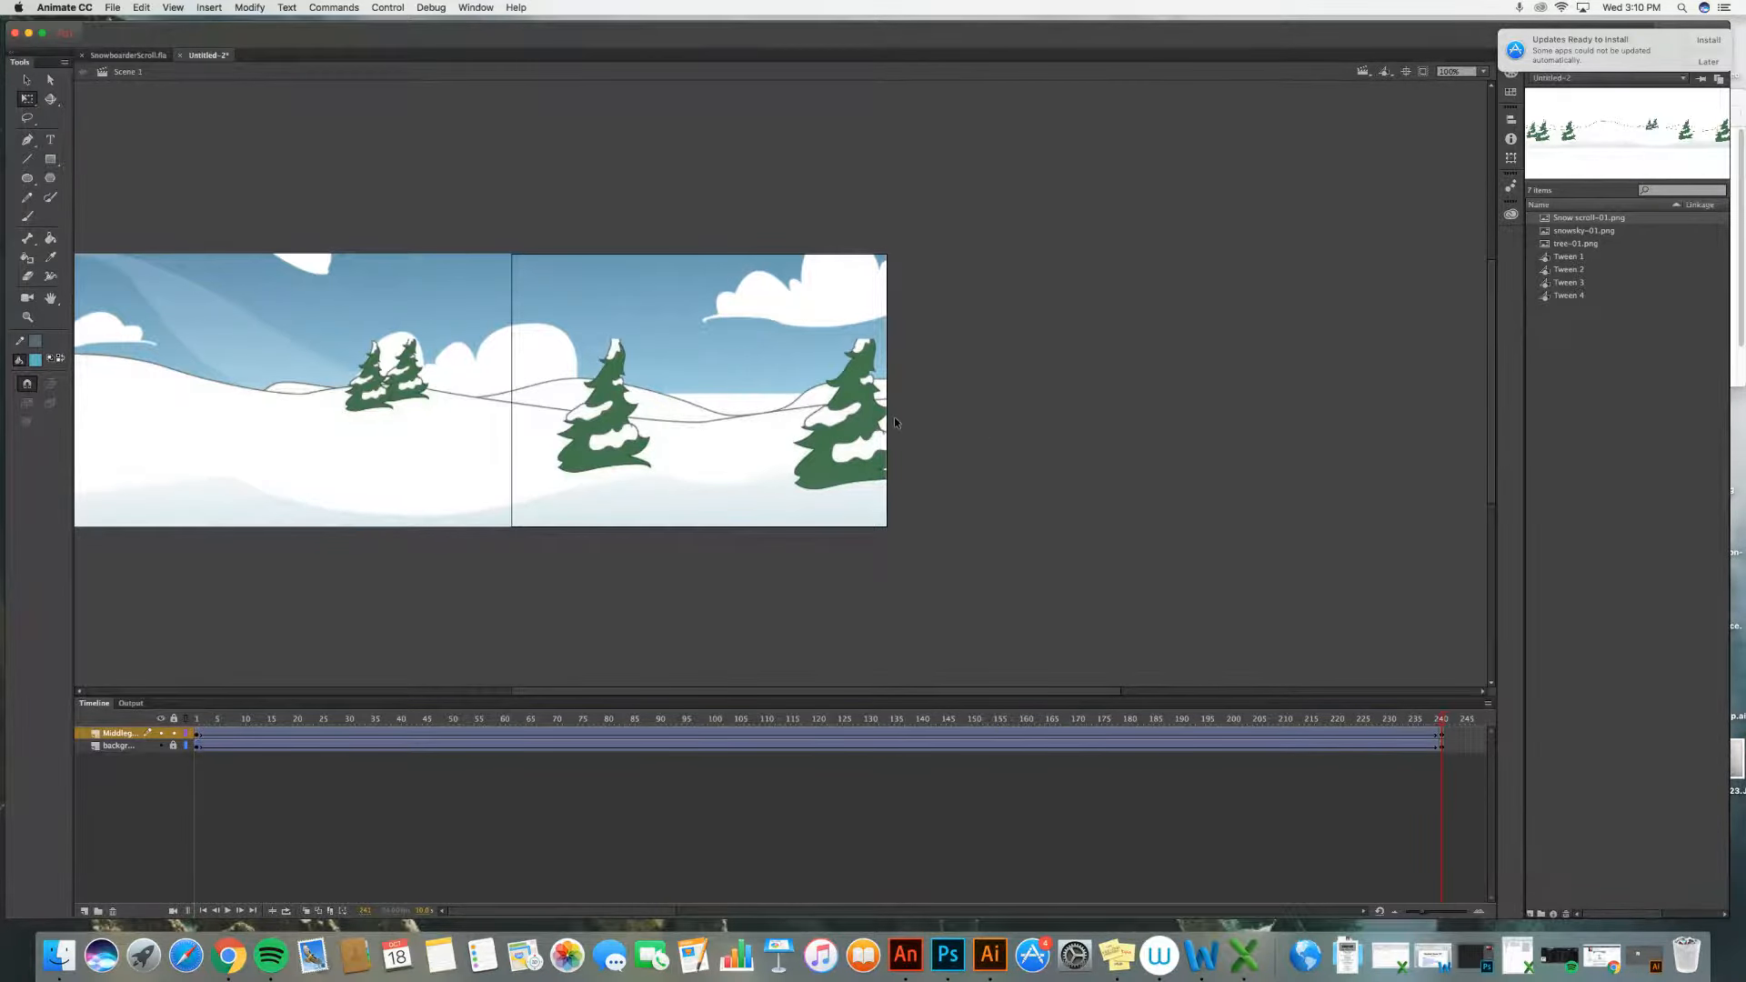
Step: Lock the Middleground layer, unlock the Background layer, and at frame 240 enlarge and reposition the background image
click(725, 373)
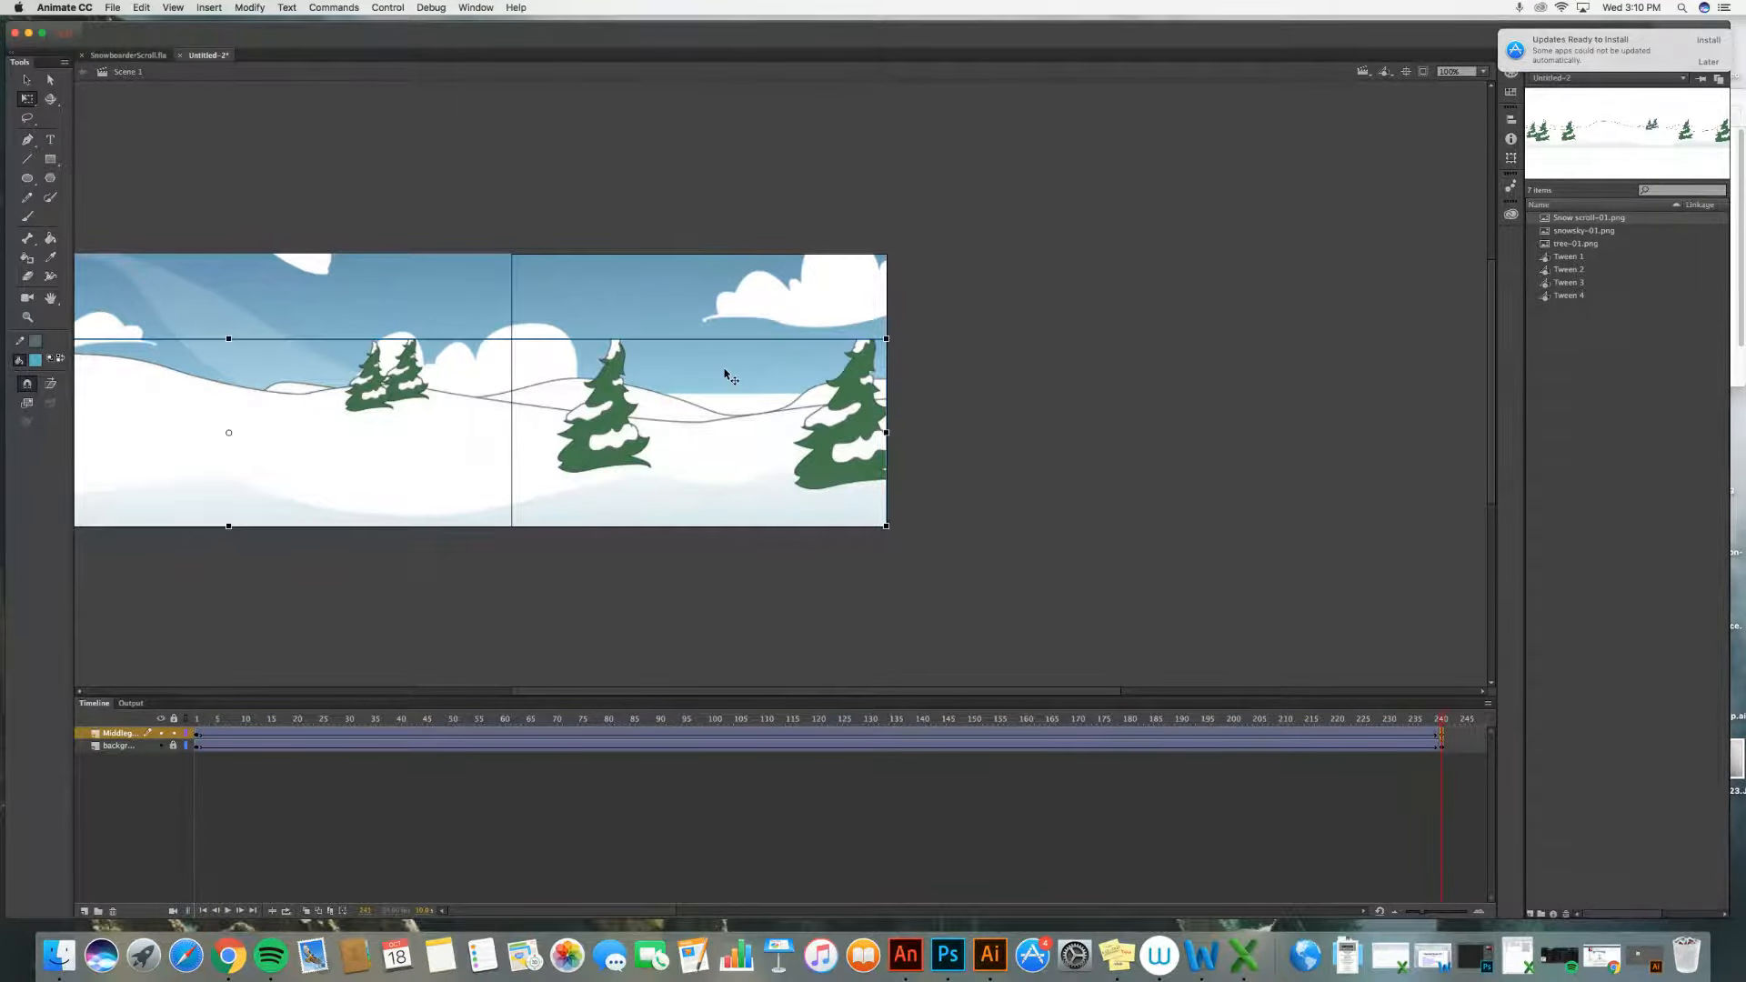
click(174, 733)
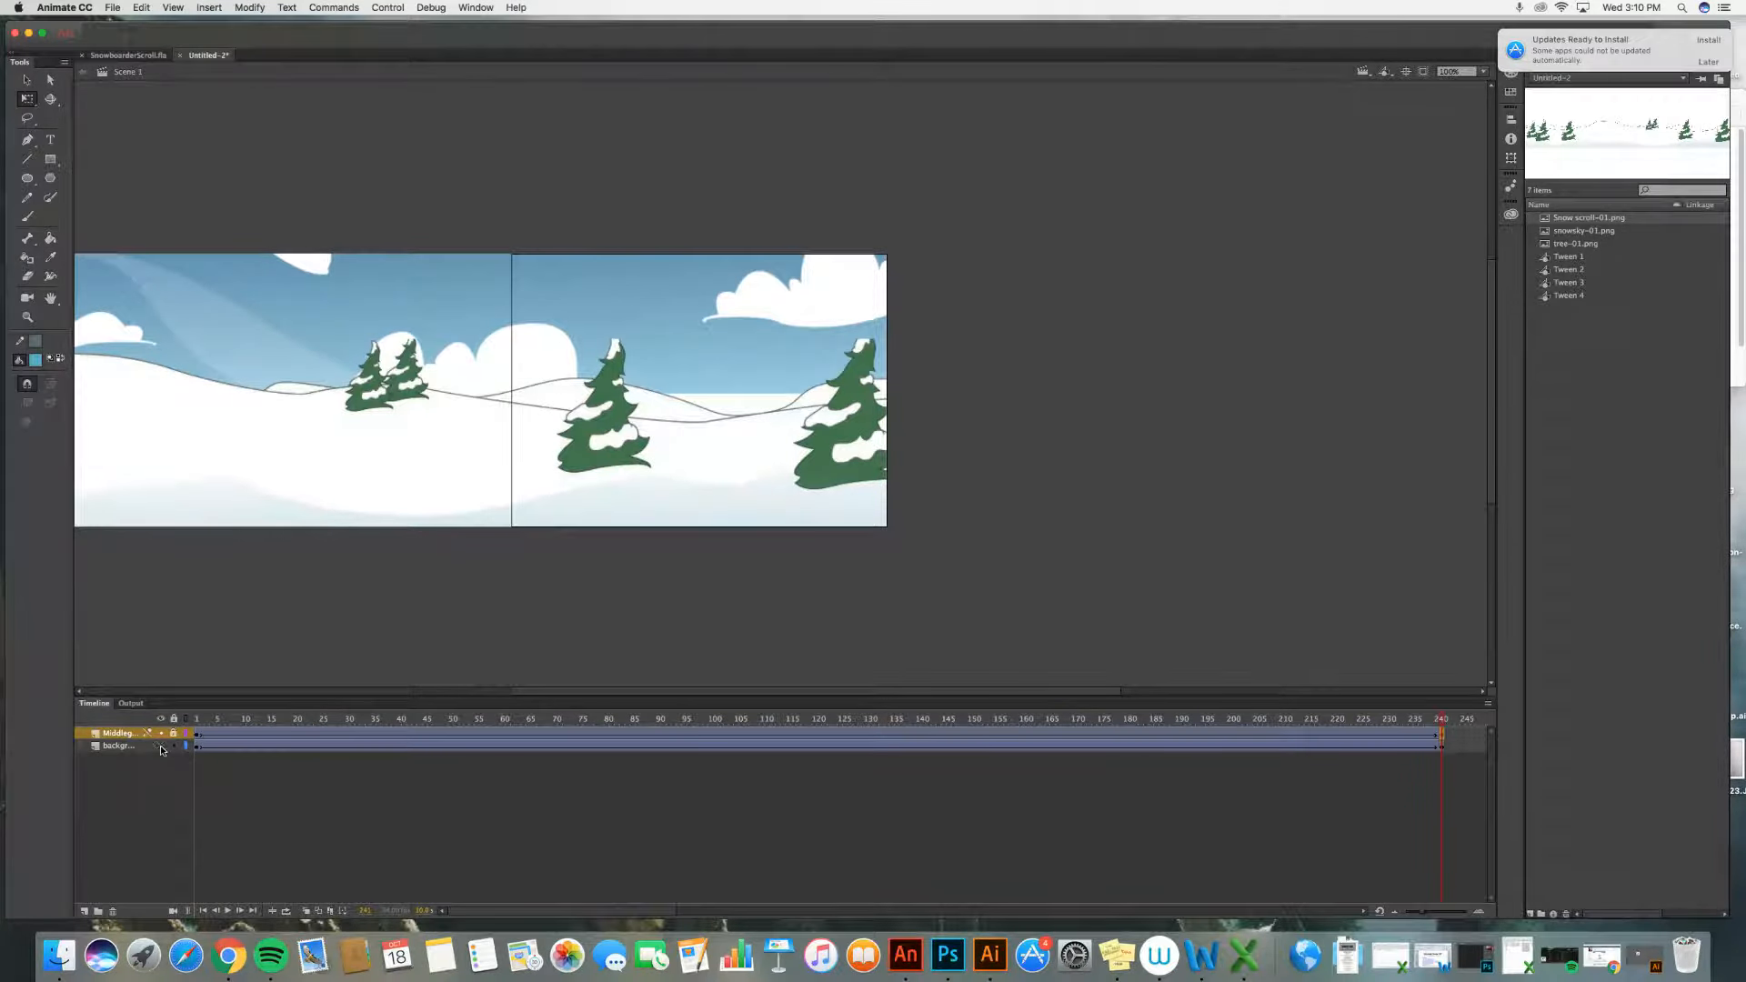
click(161, 748)
click(161, 747)
click(131, 747)
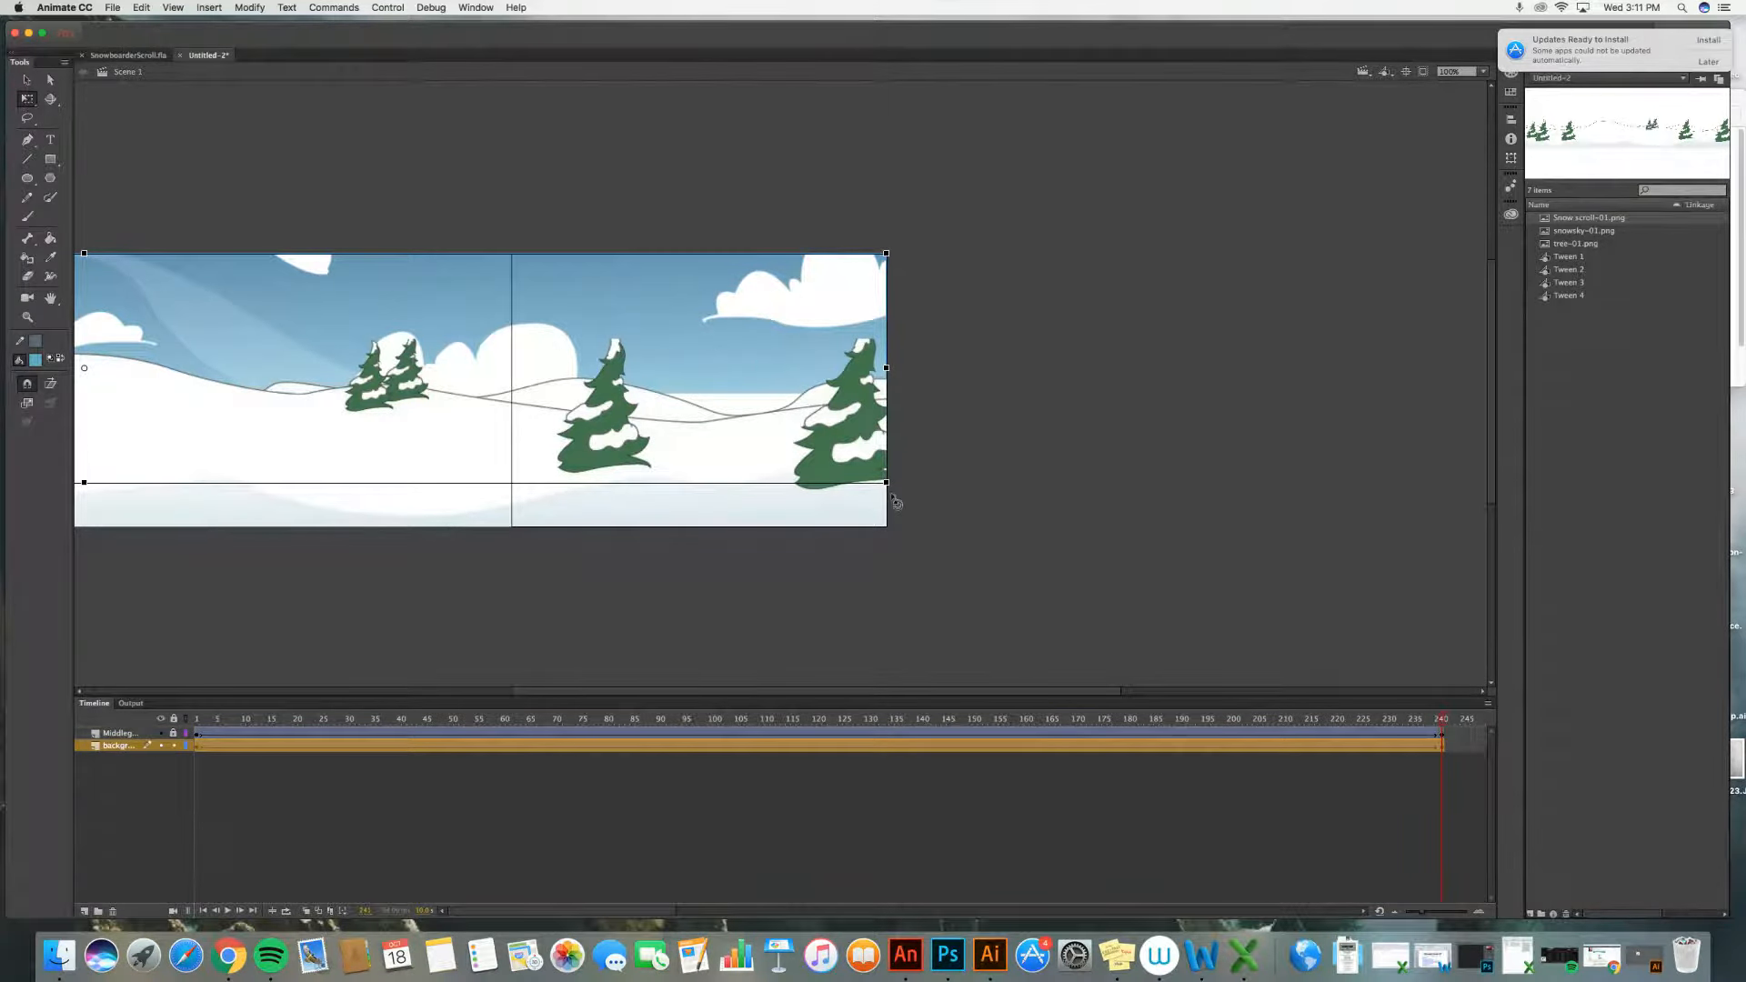
drag(896, 489, 1046, 555)
drag(998, 377, 835, 401)
click(1109, 465)
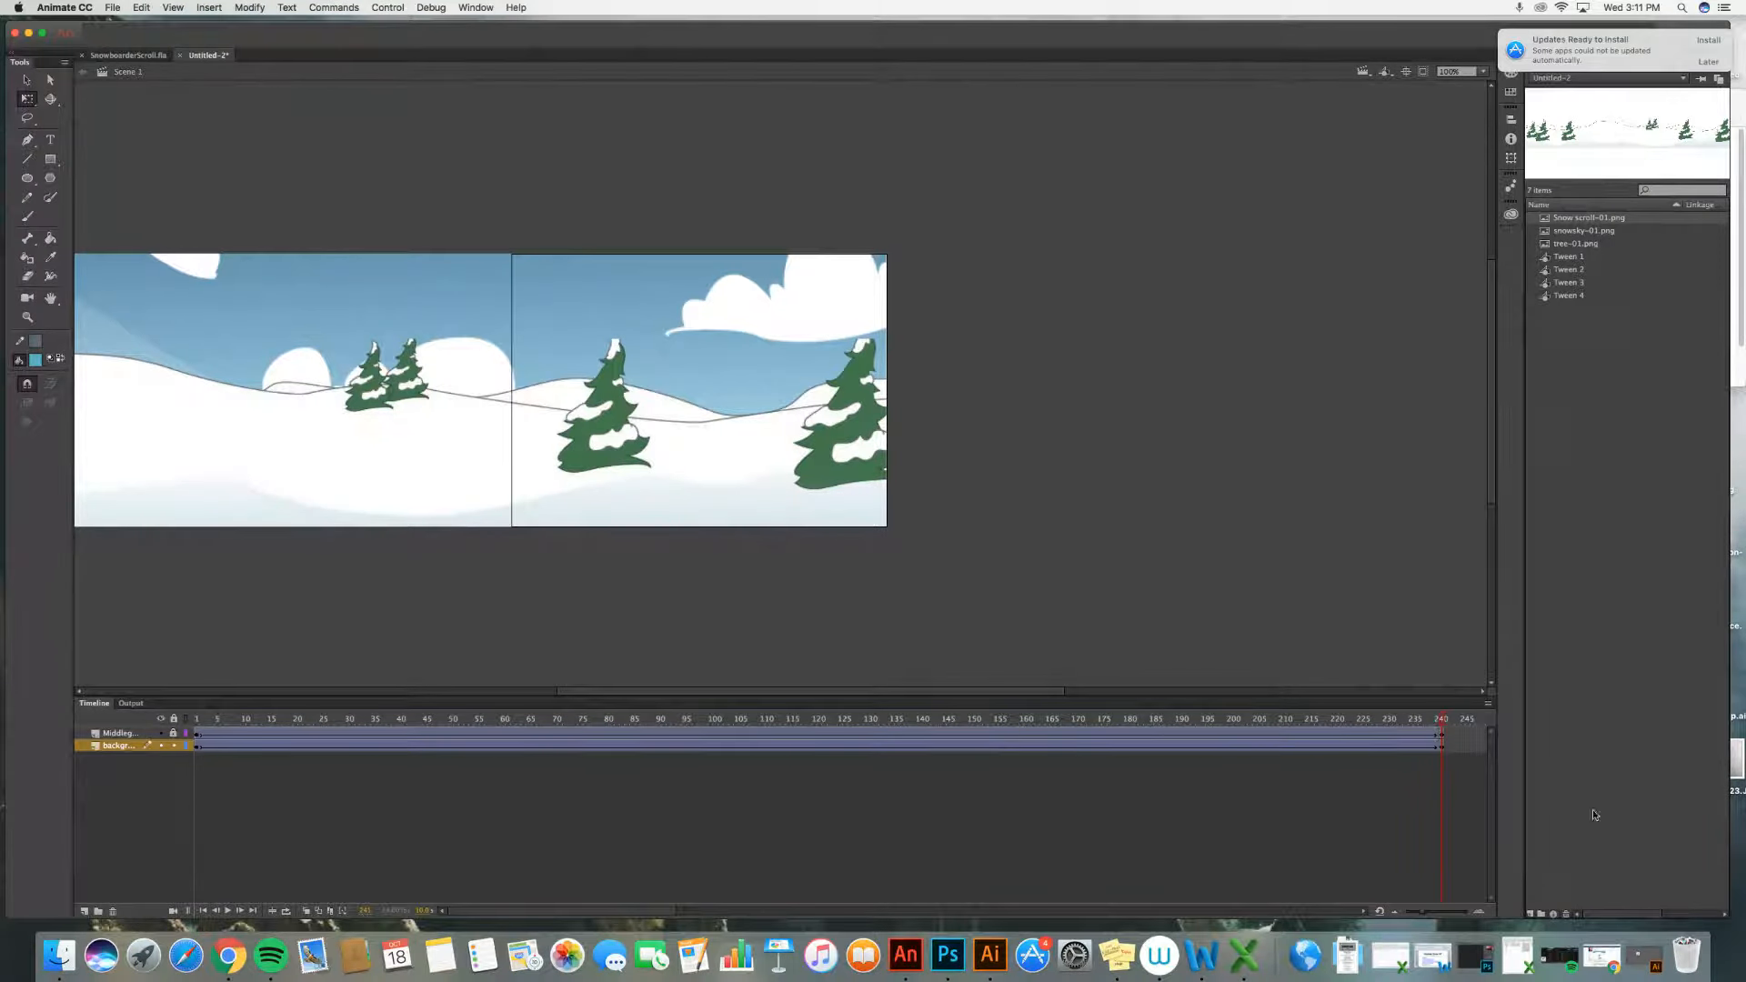
Step: At frame 1, enlarge and reposition the background image to match, then play the animation
click(1441, 748)
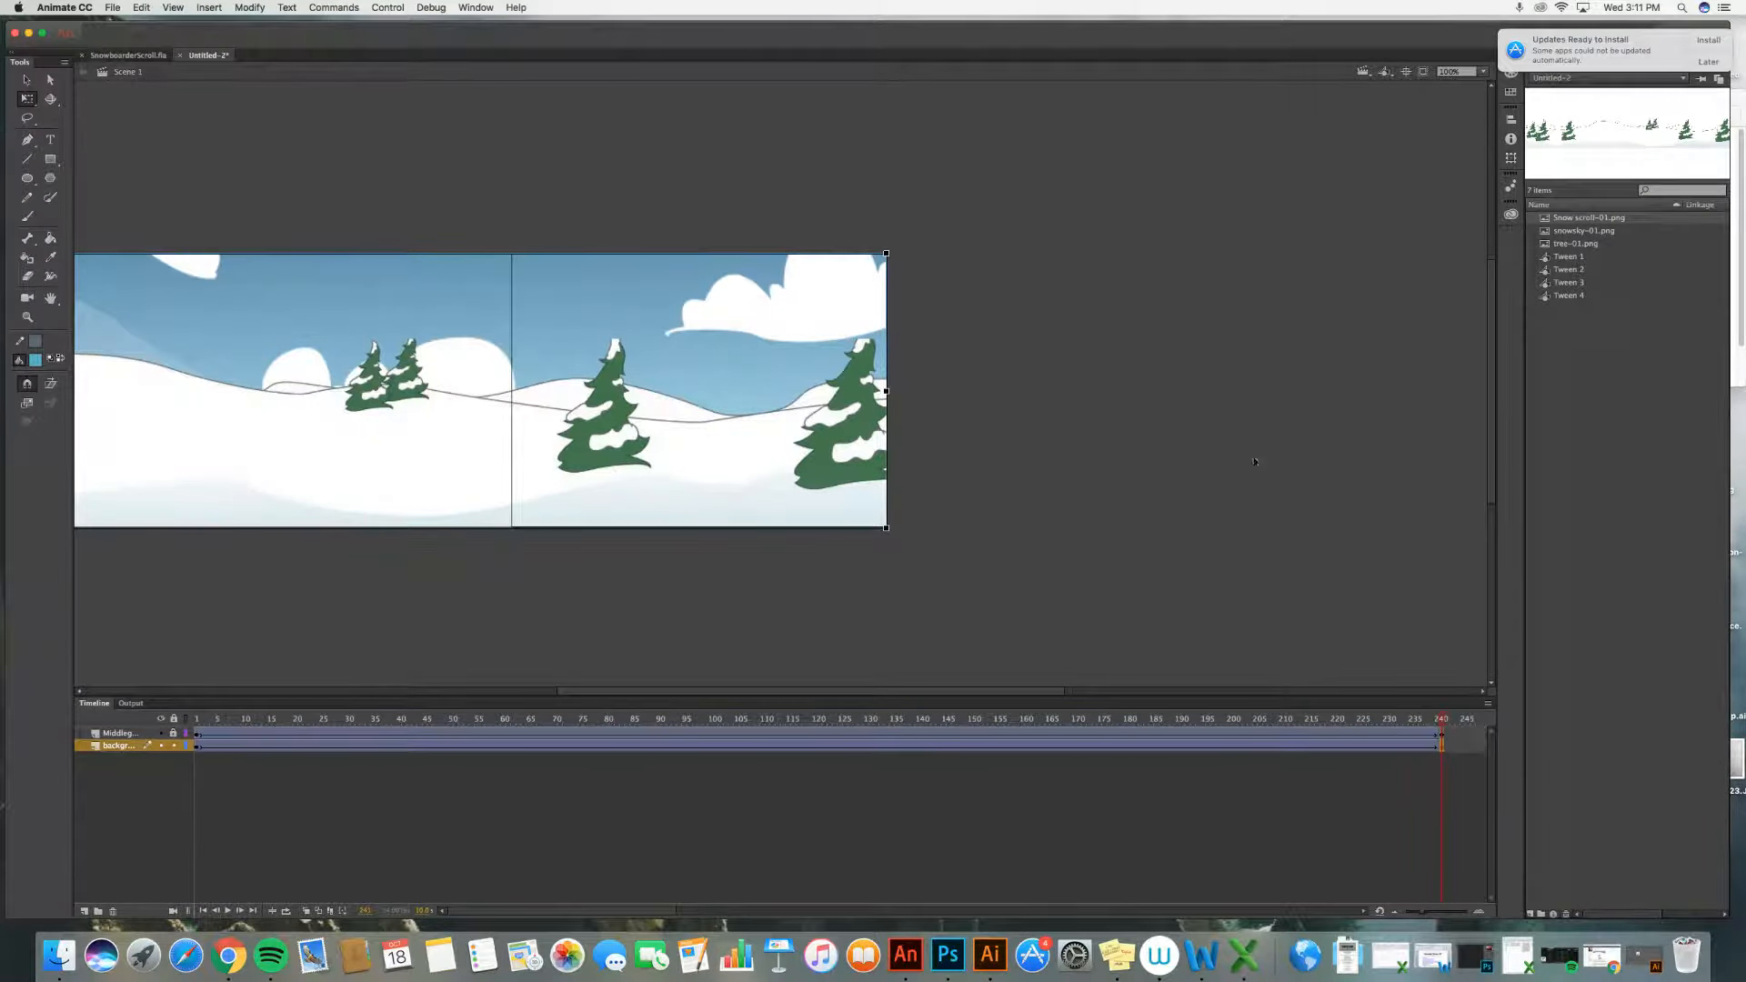
click(196, 749)
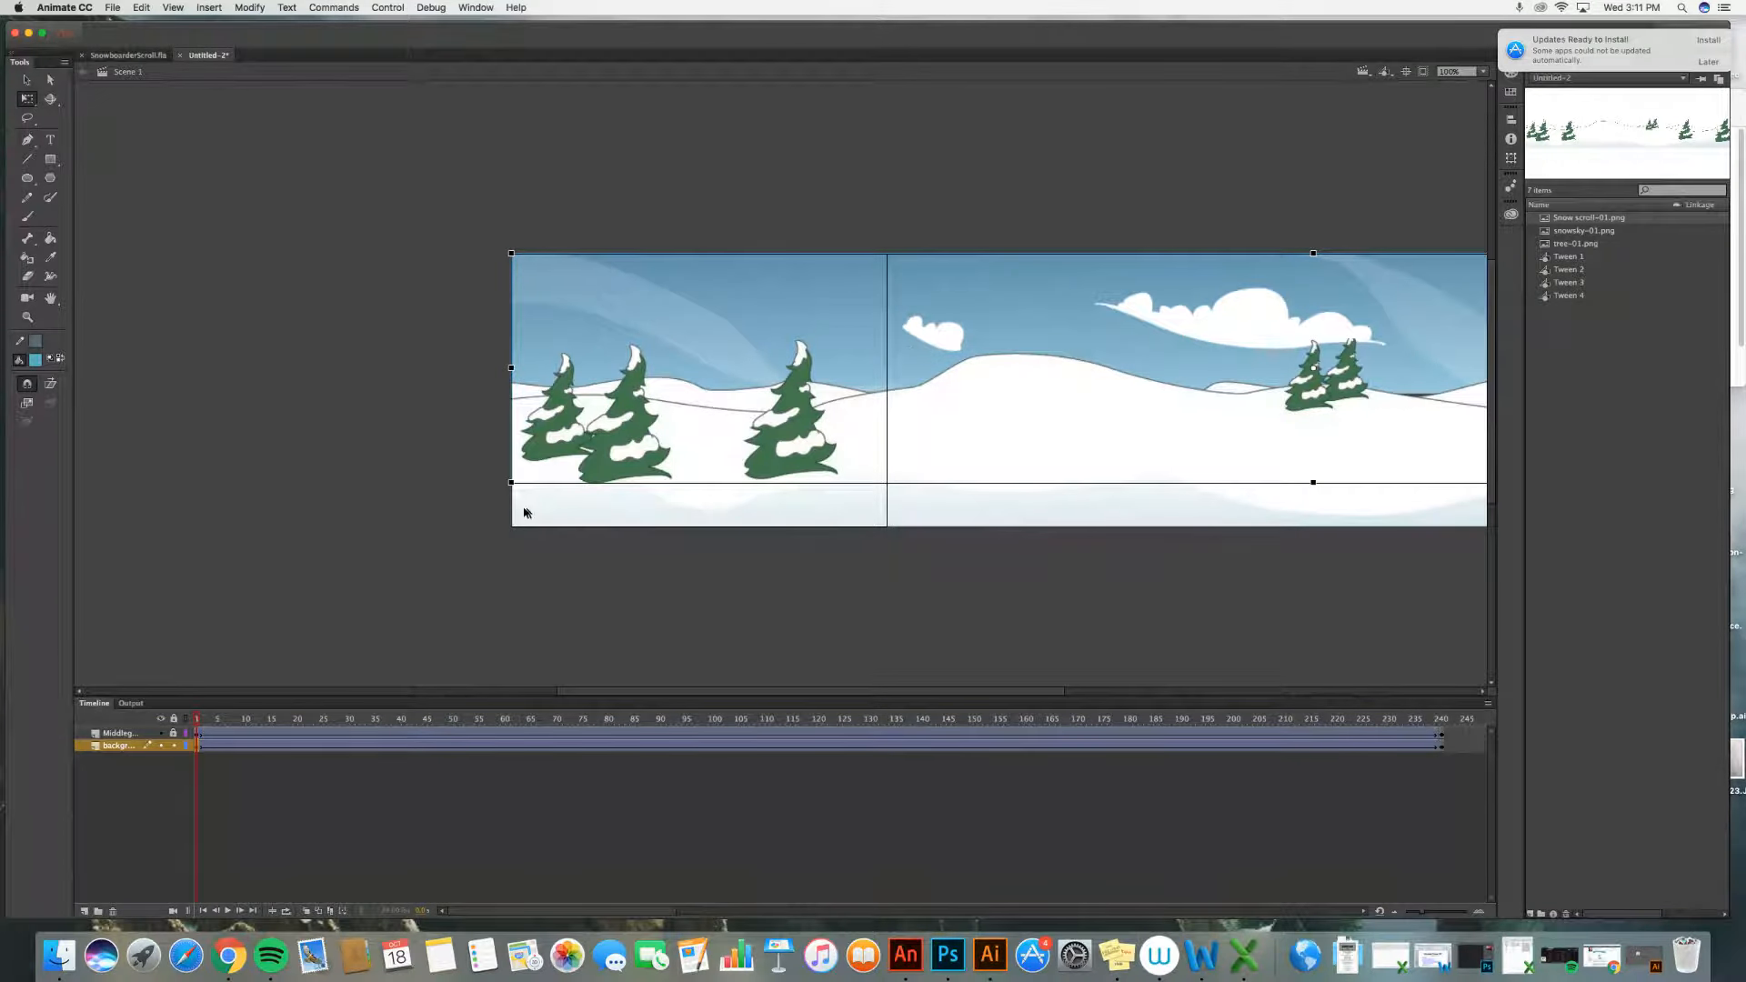
drag(510, 483, 388, 533)
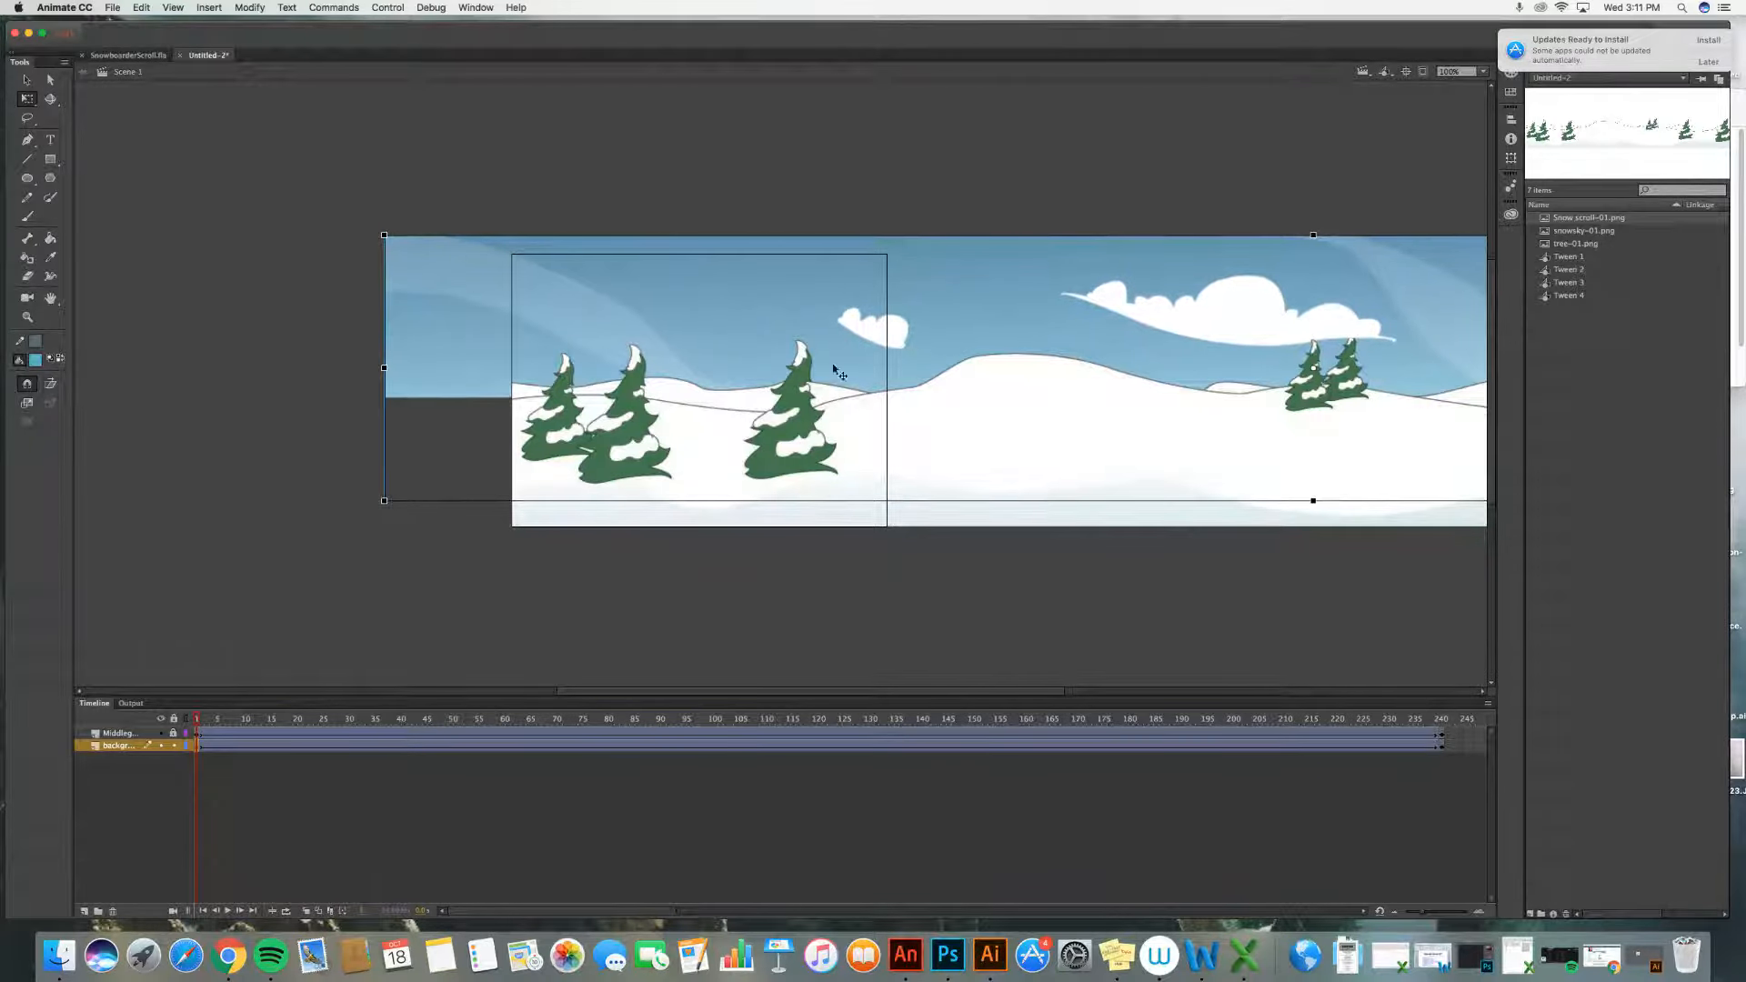
drag(1006, 329, 1132, 341)
click(1094, 195)
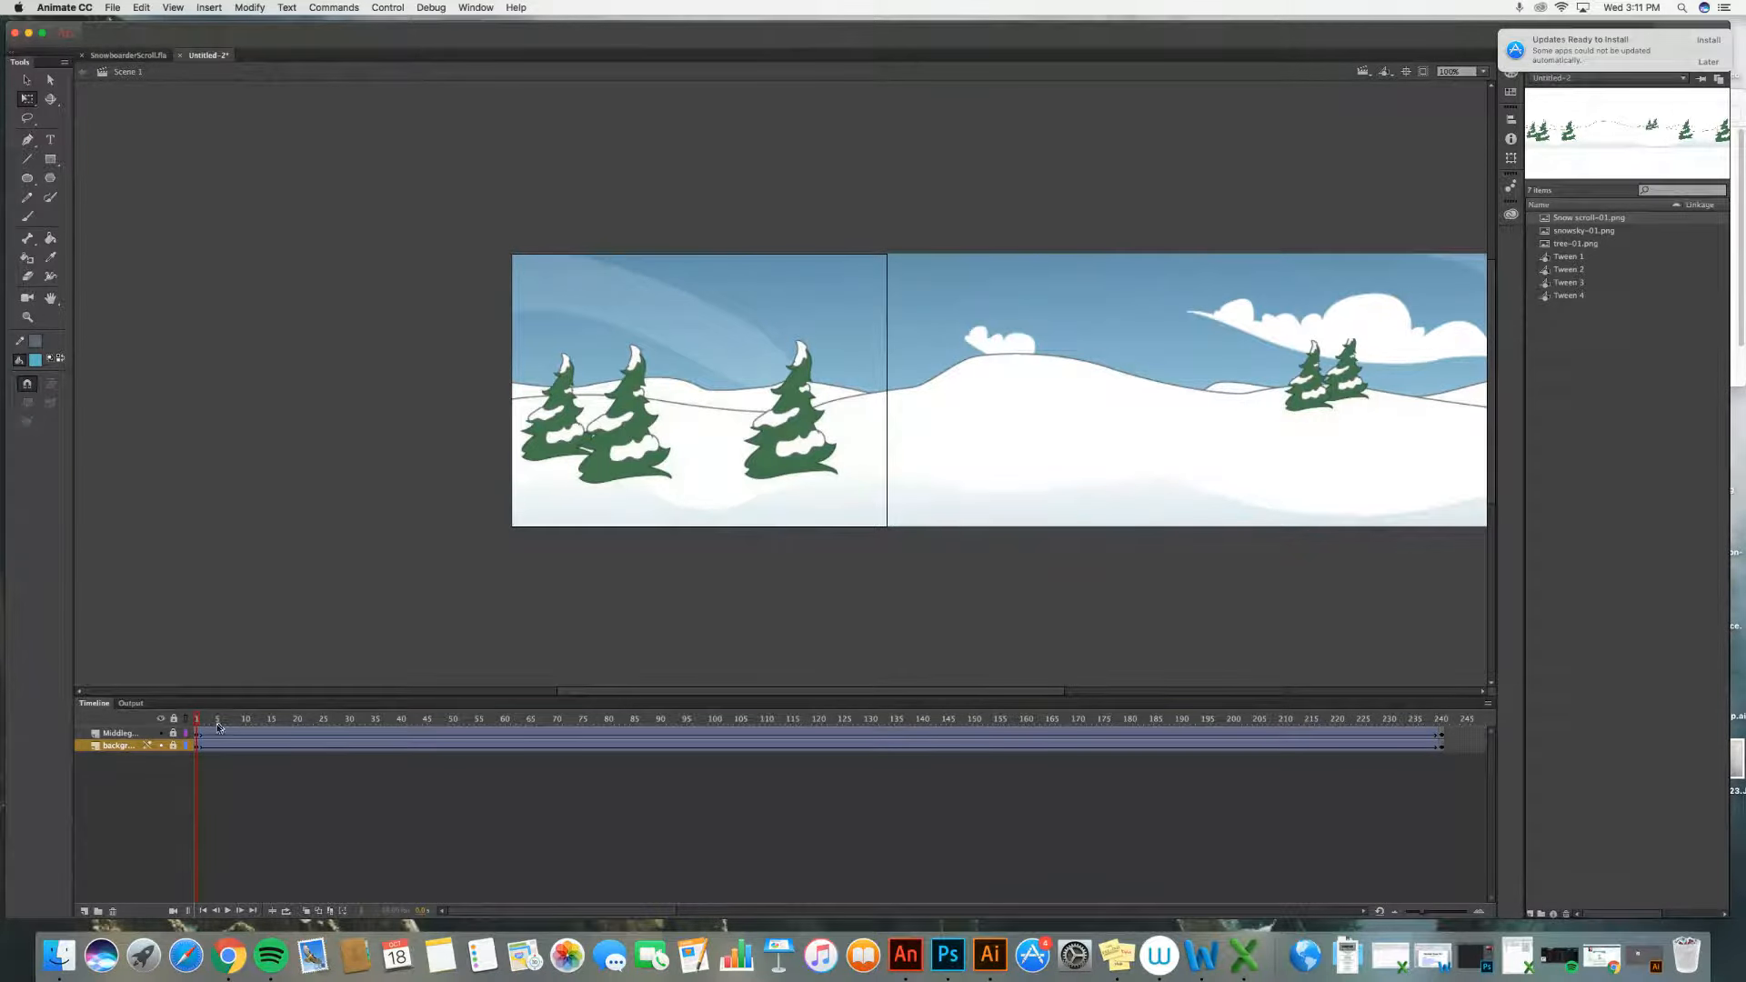
click(228, 911)
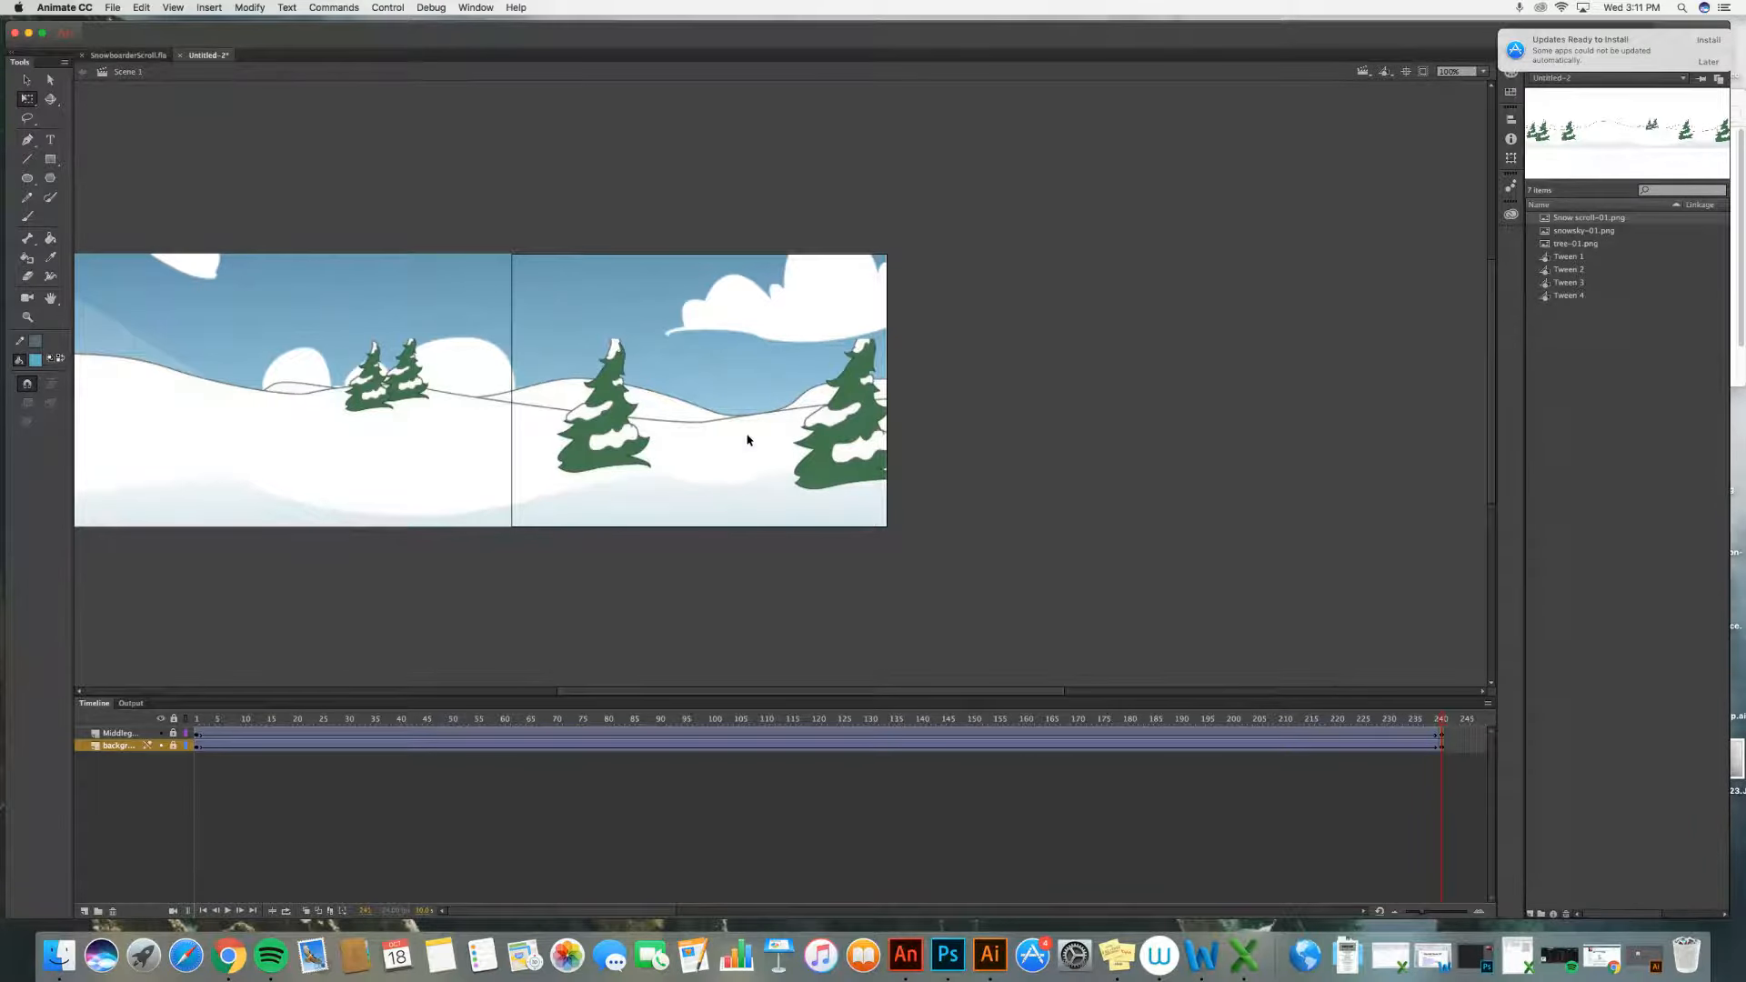
Step: Unlock the Middleground layer and, at frame 1, enlarge and reposition the snow image
click(174, 734)
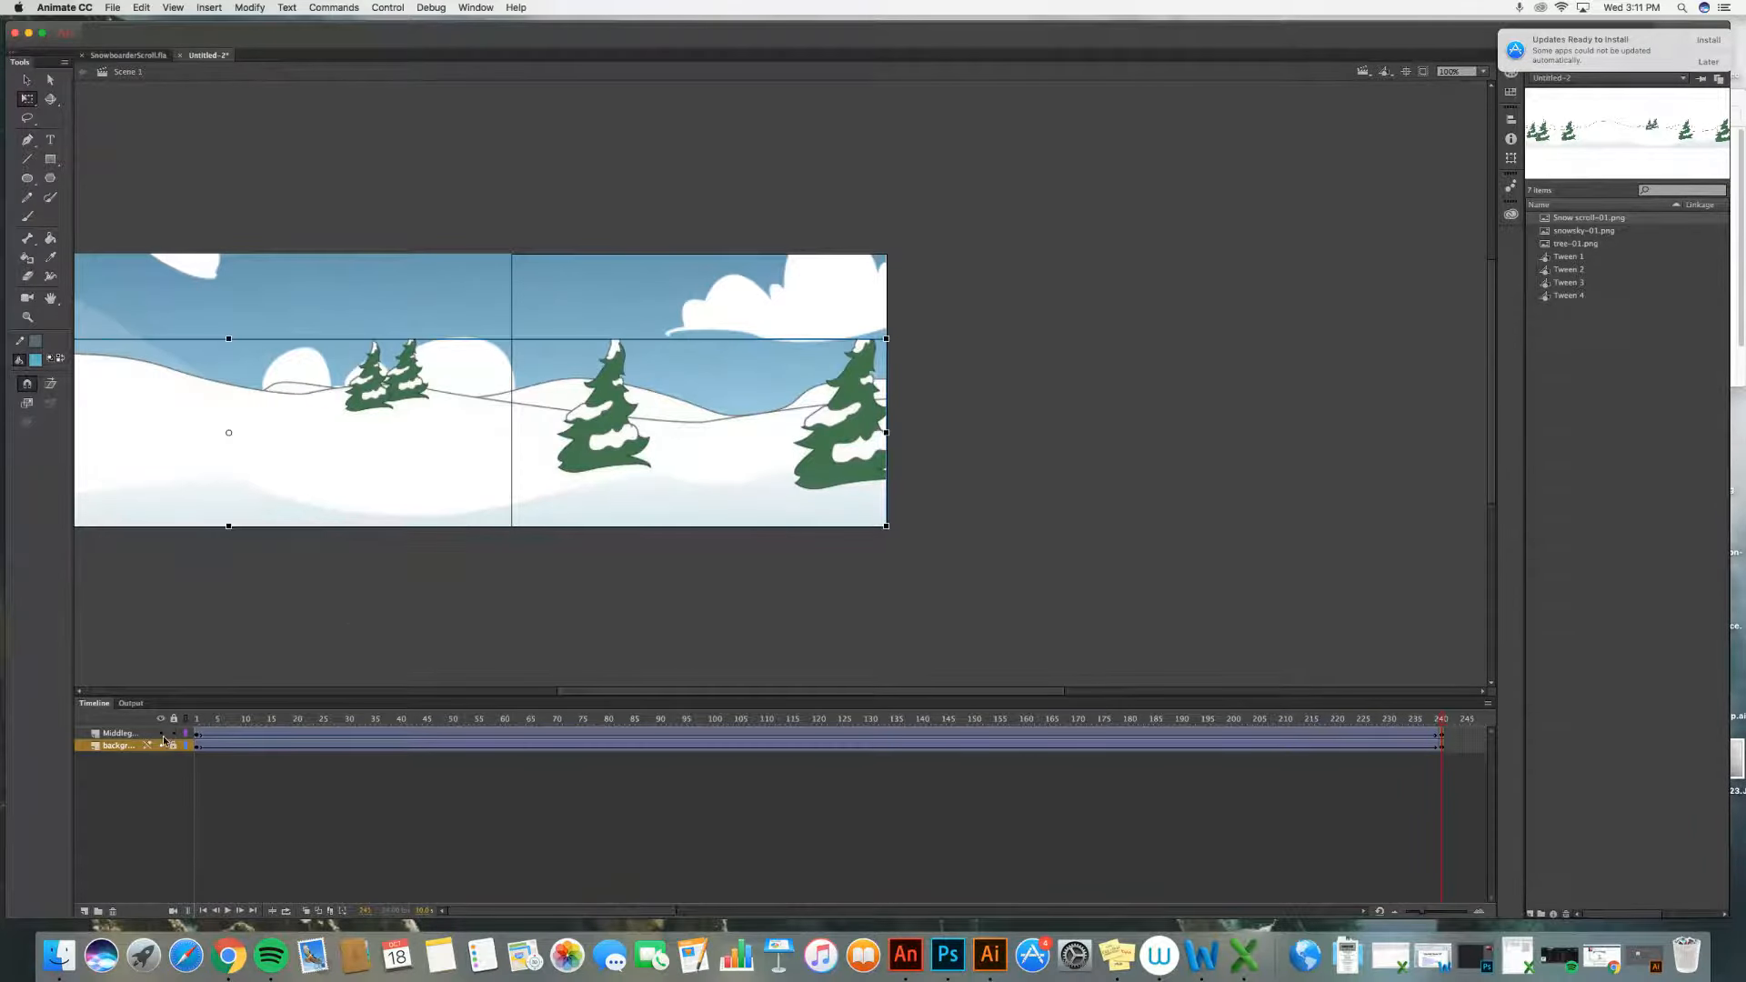
click(143, 735)
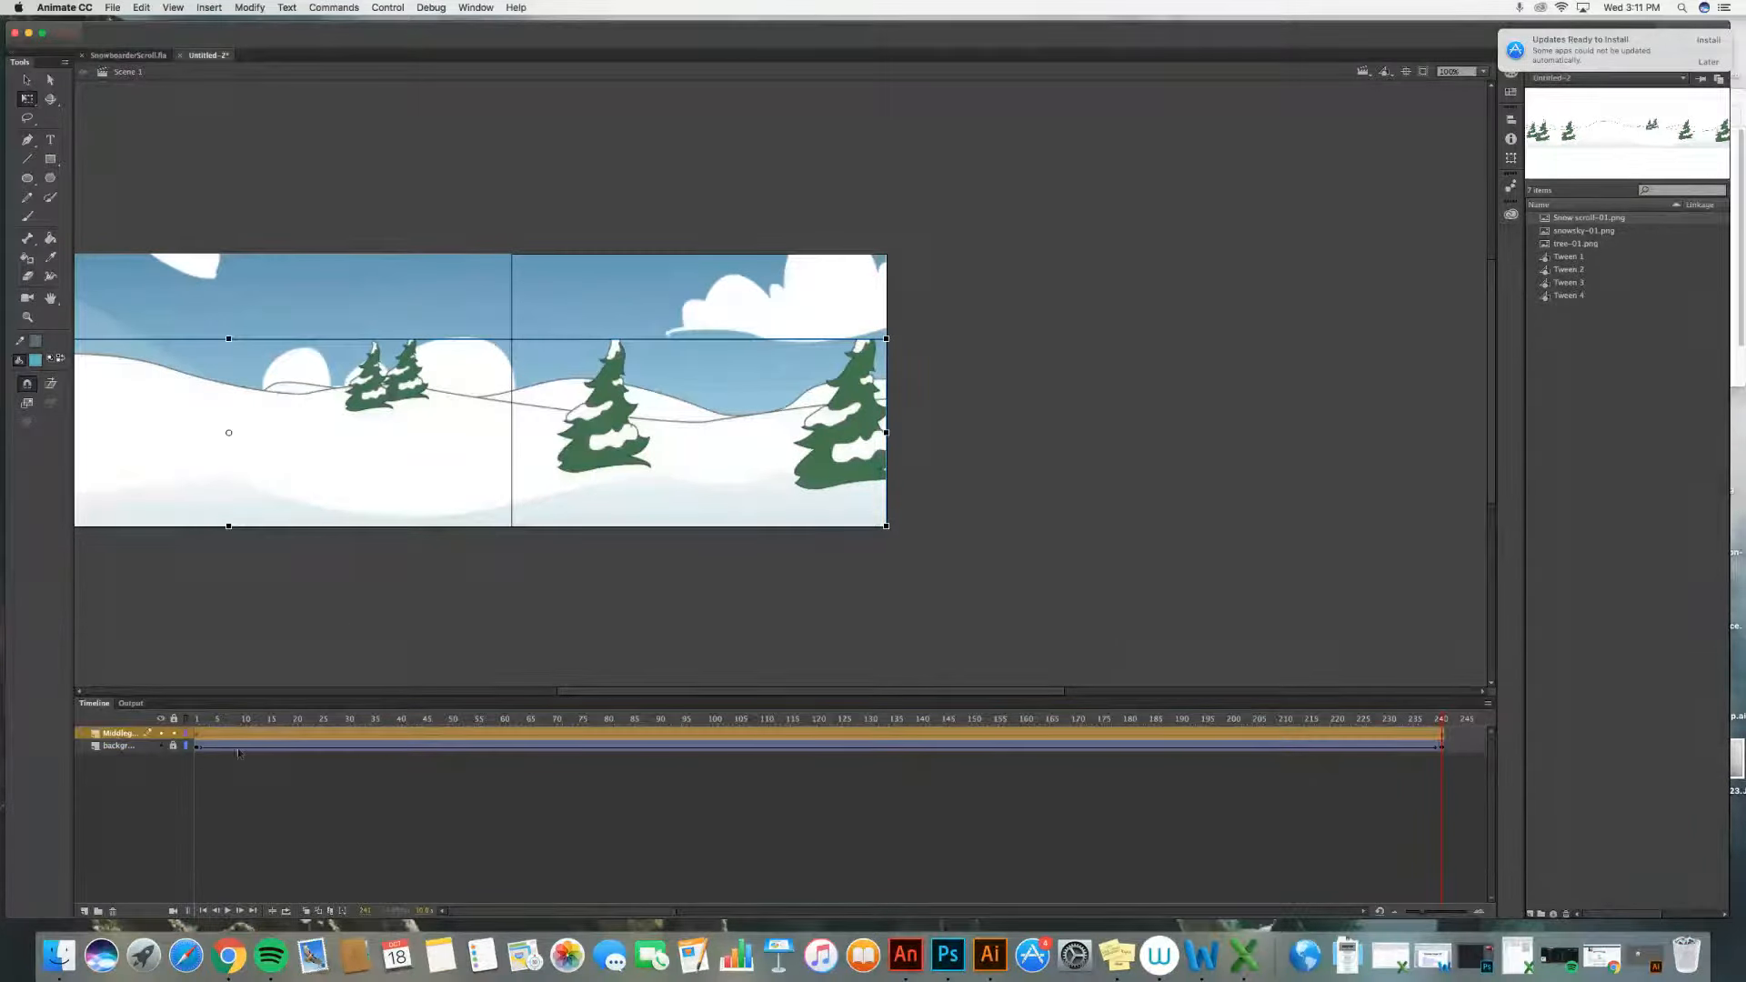
click(197, 736)
click(197, 737)
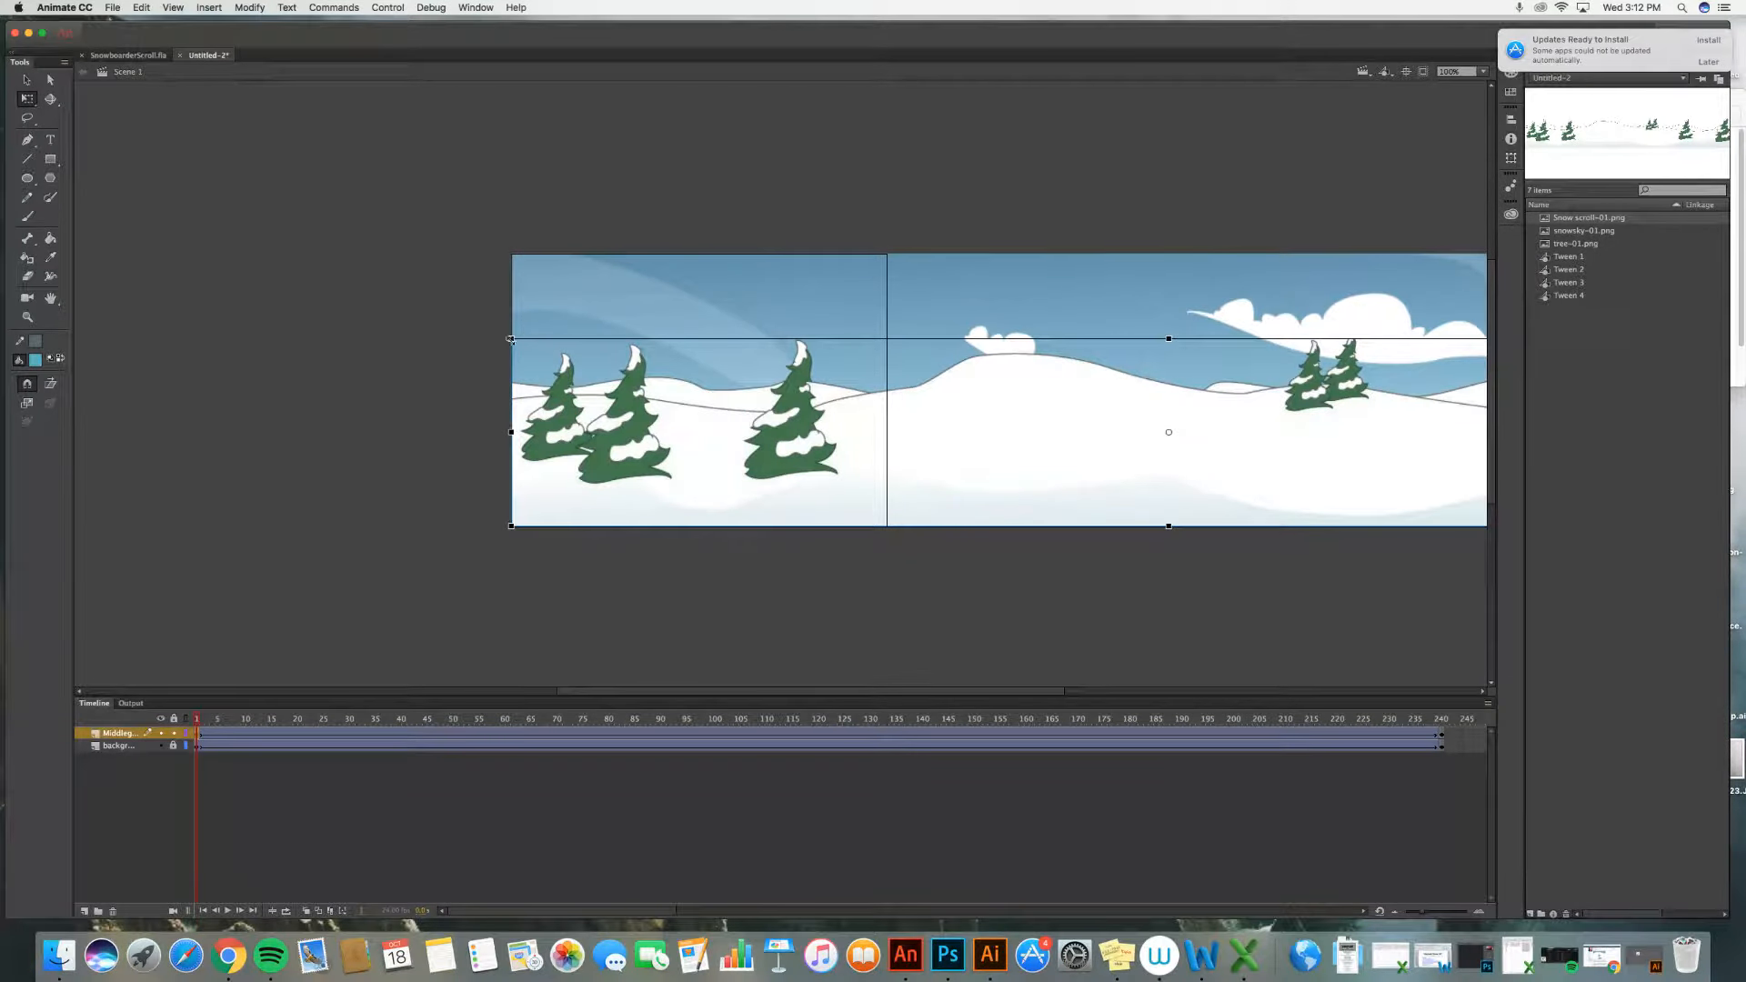
drag(510, 338, 242, 135)
drag(673, 467, 712, 431)
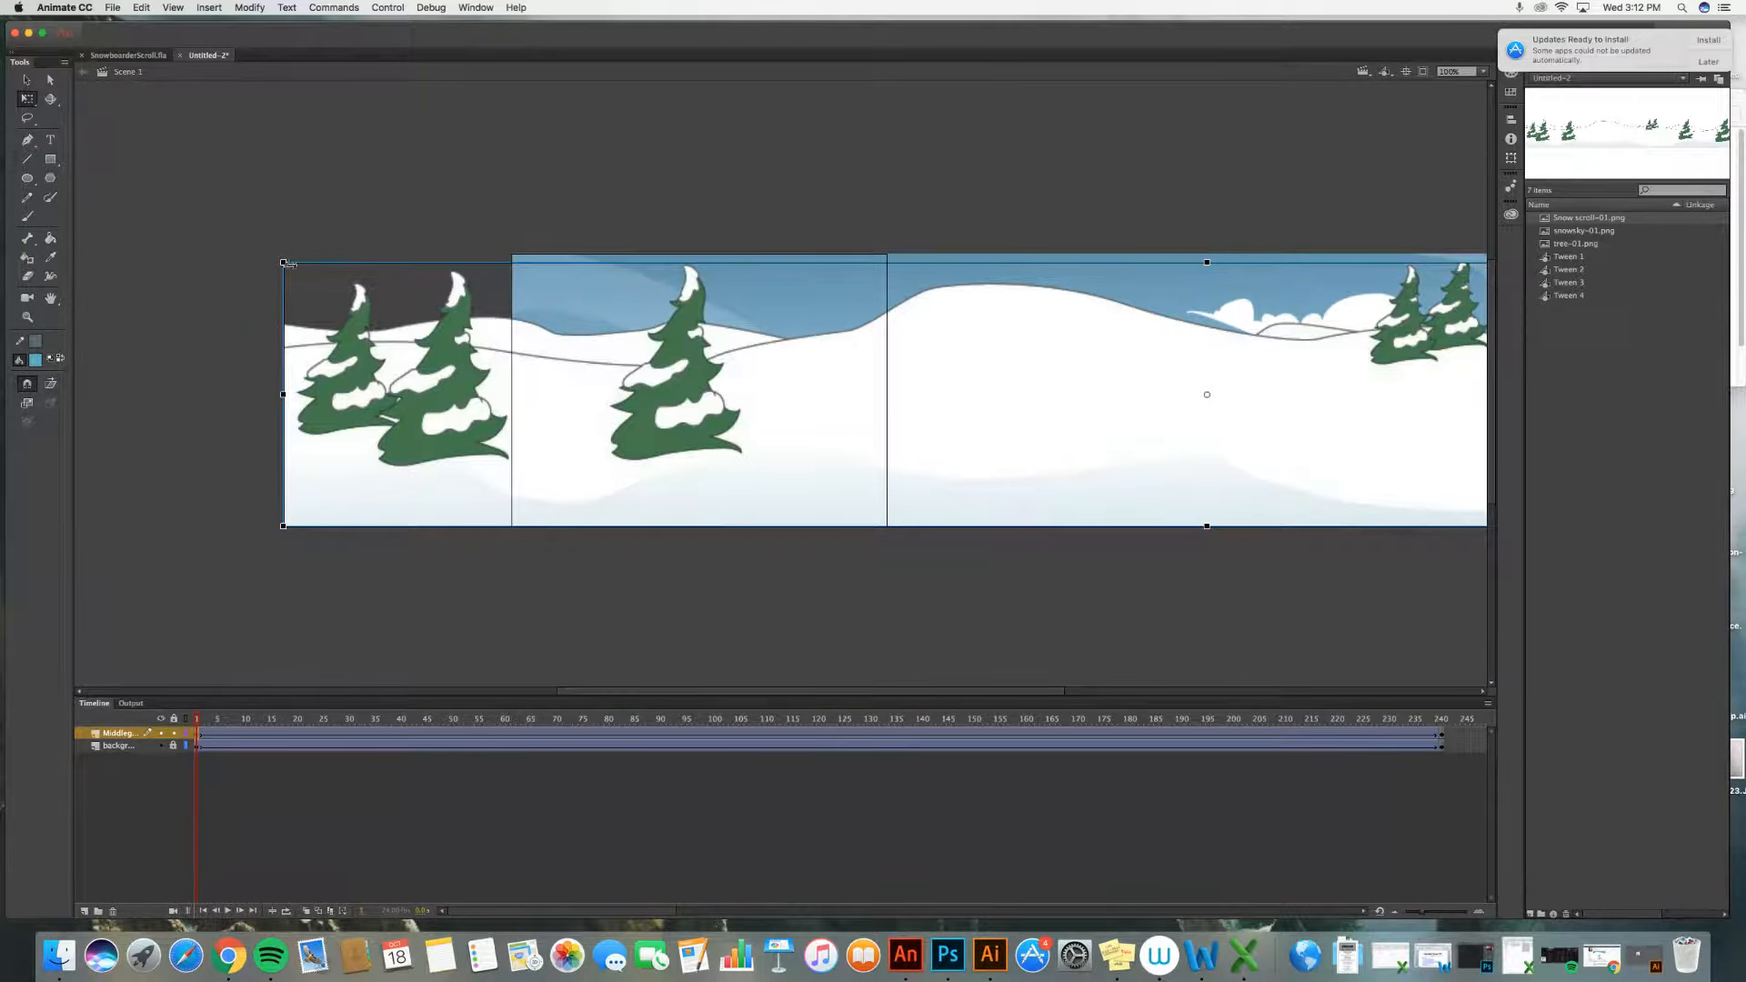
drag(282, 262, 243, 257)
drag(527, 418, 527, 409)
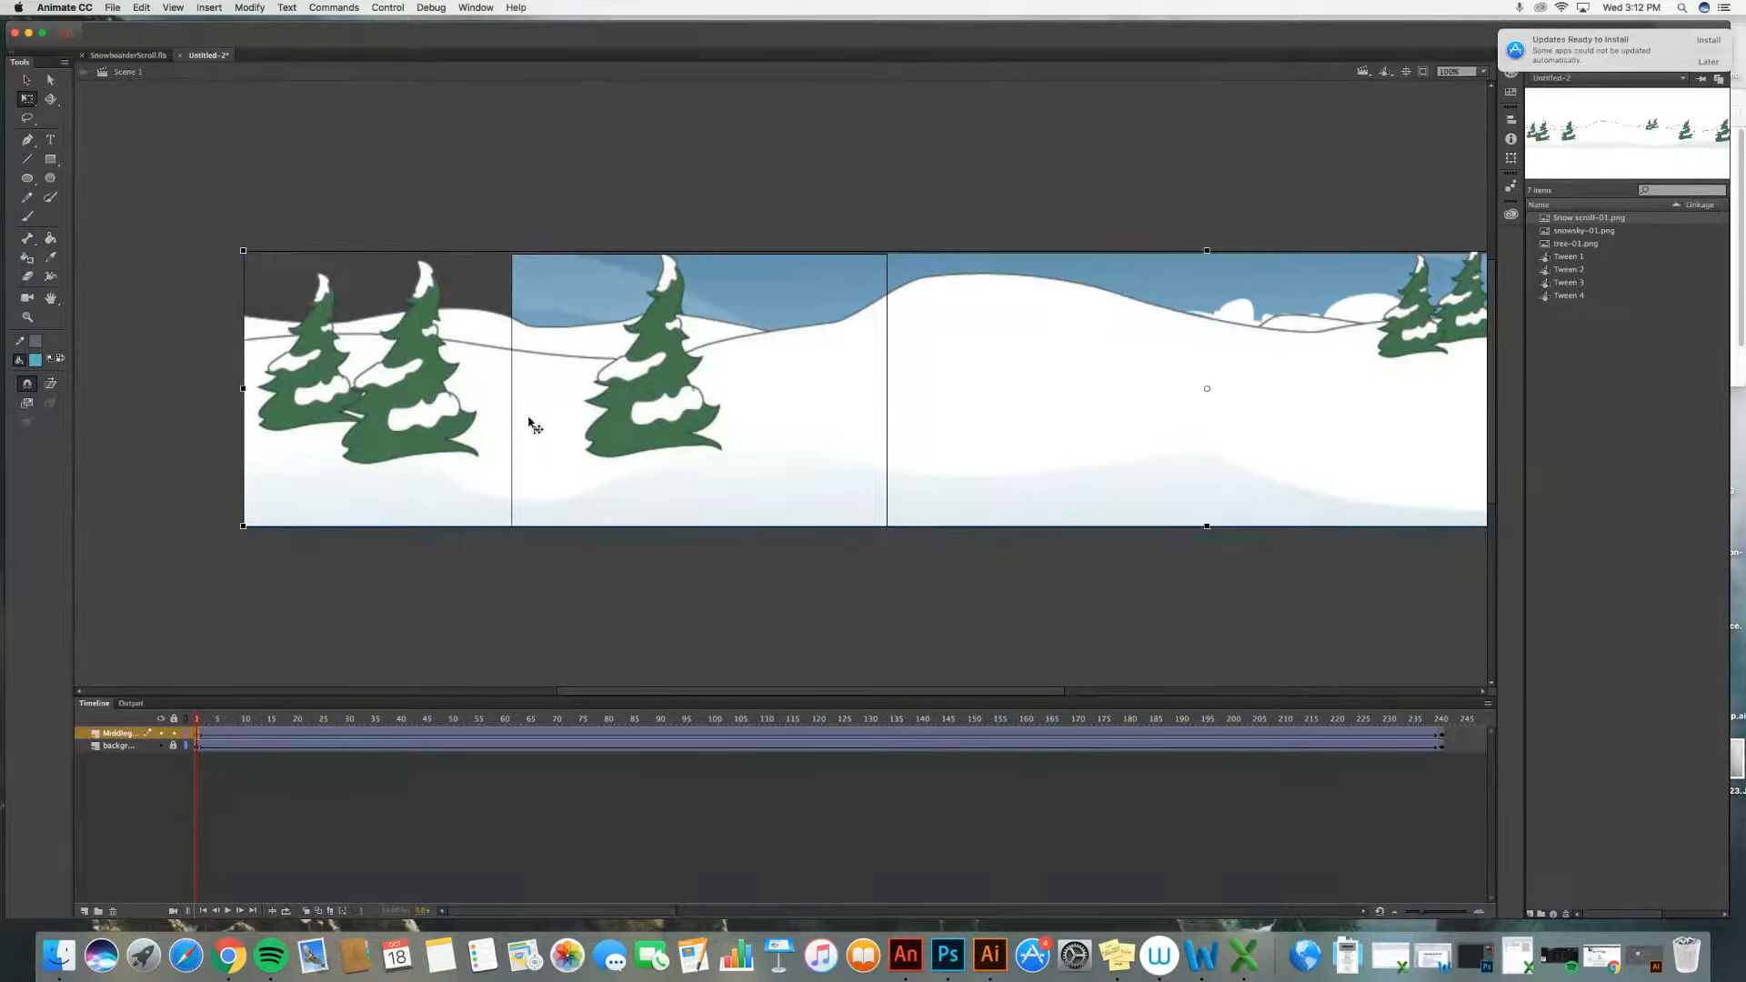
drag(306, 421, 499, 445)
click(369, 380)
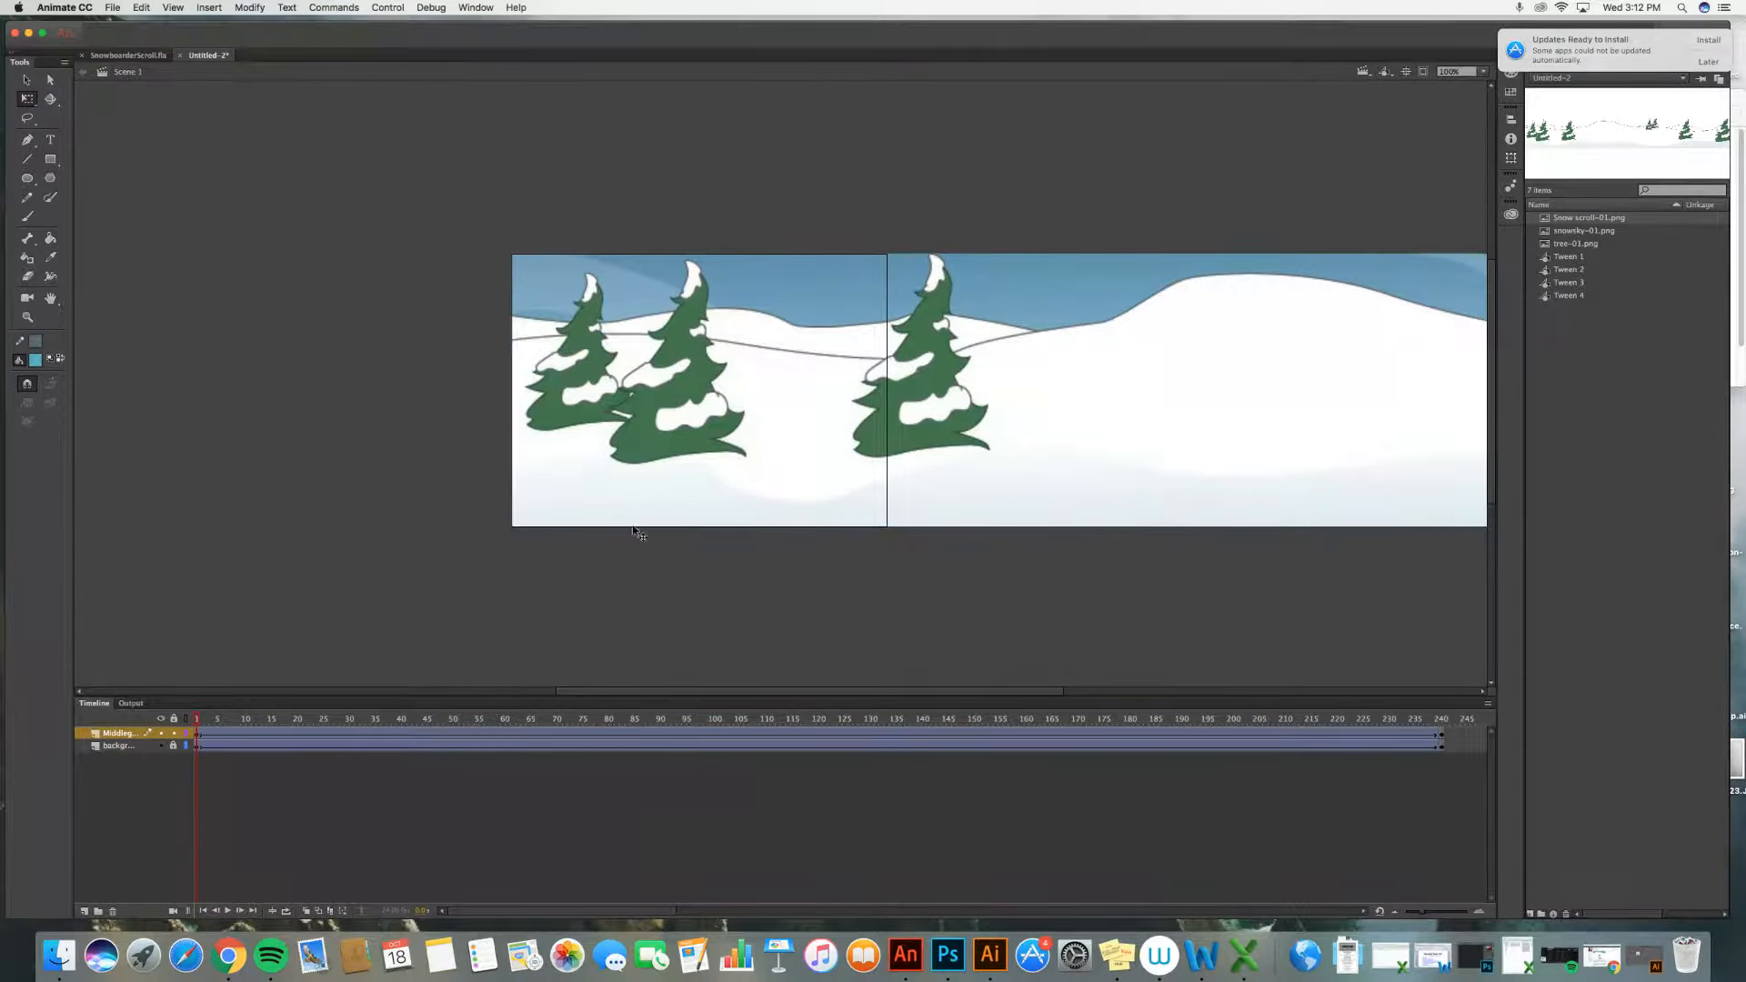
Step: At frame 240, enlarge the snow image and align its right end with the stage's right edge, then replay from frame 1
click(1442, 740)
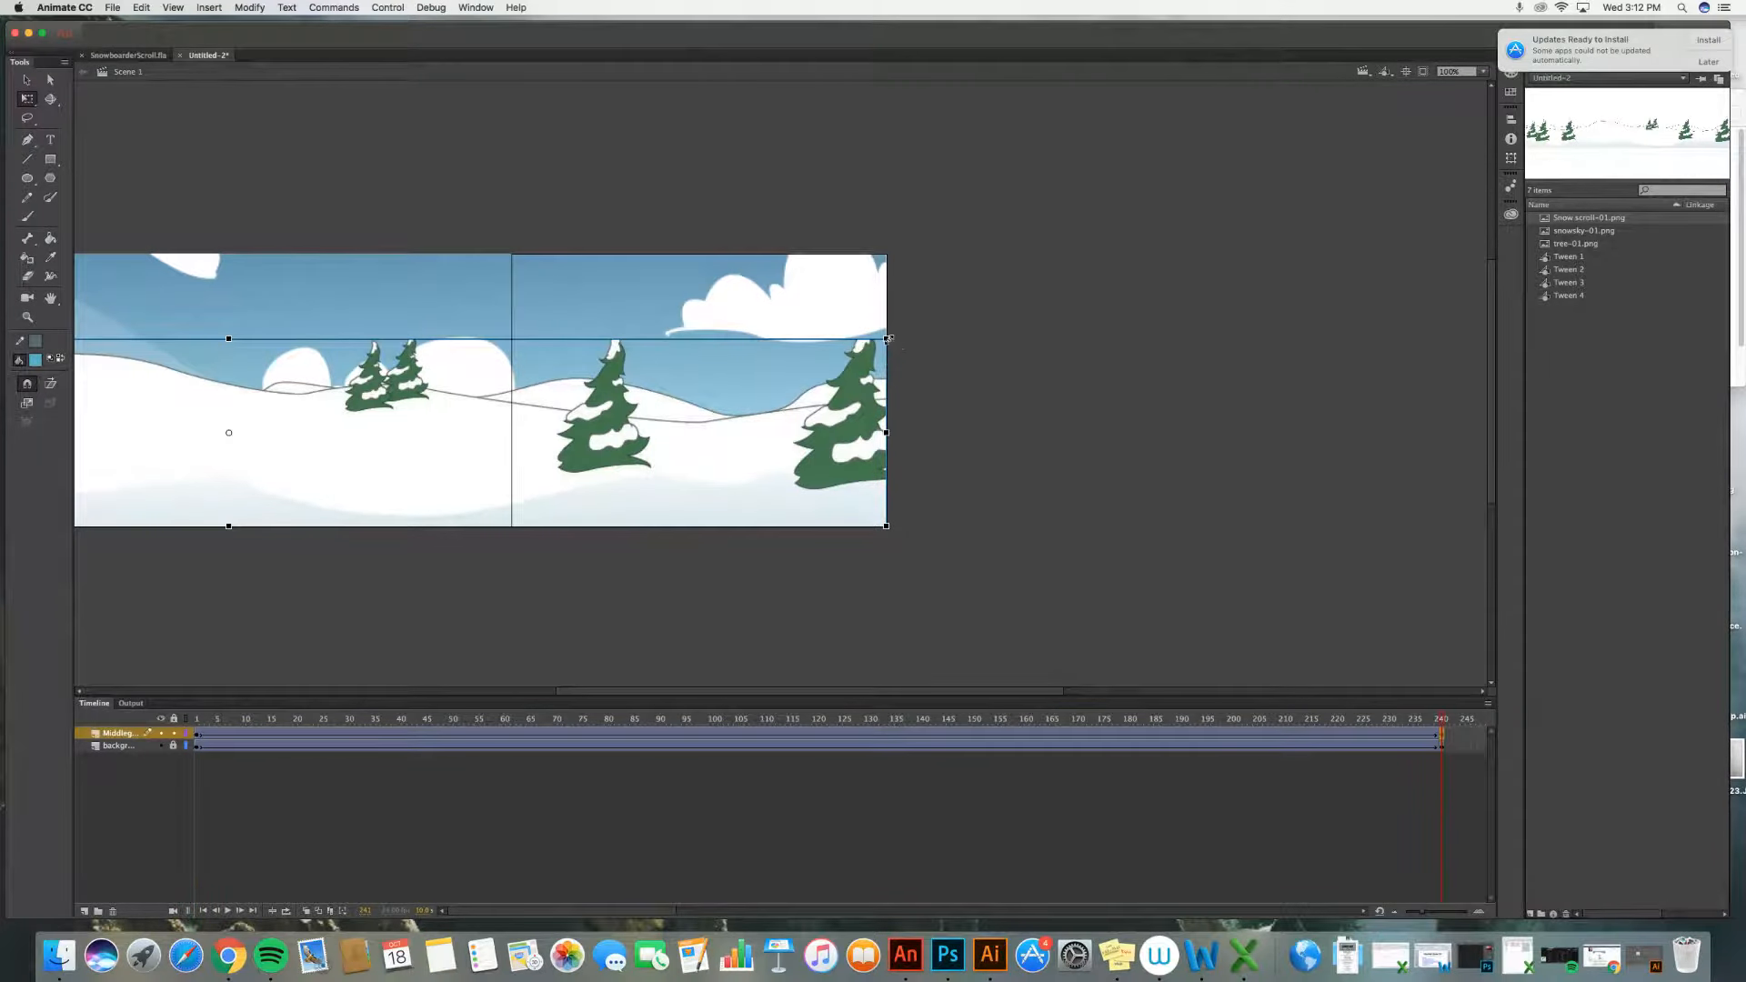
drag(888, 339, 1101, 198)
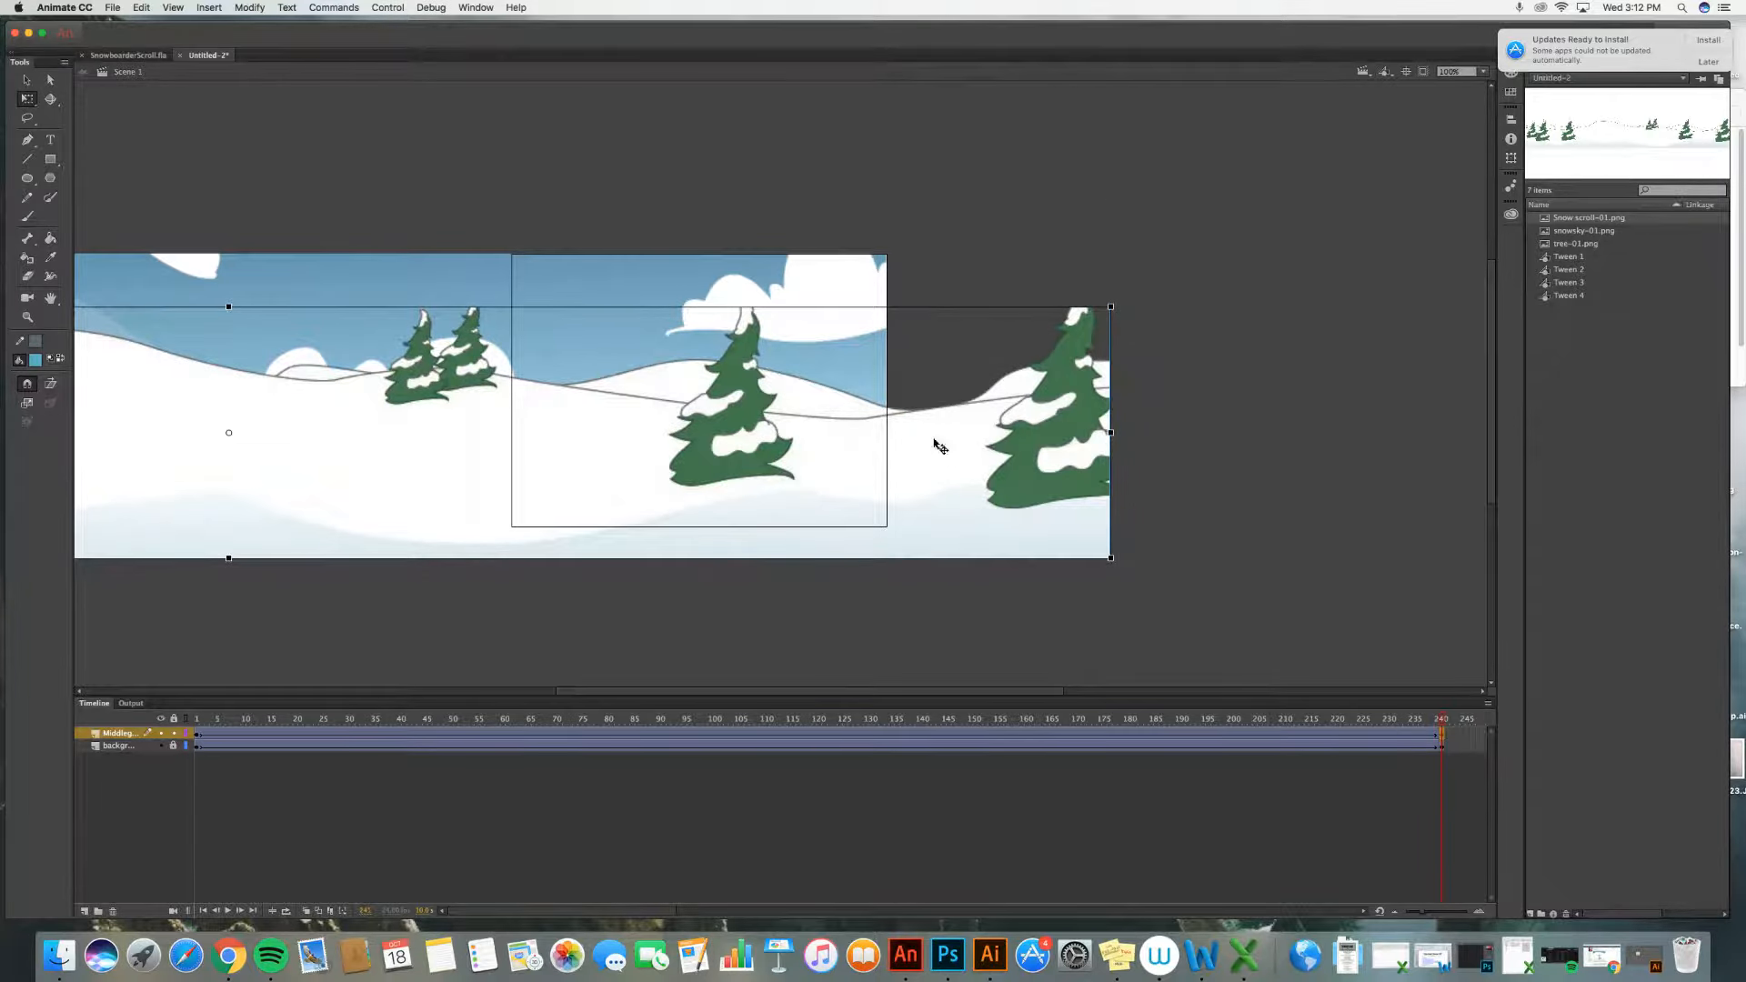
drag(937, 446, 717, 421)
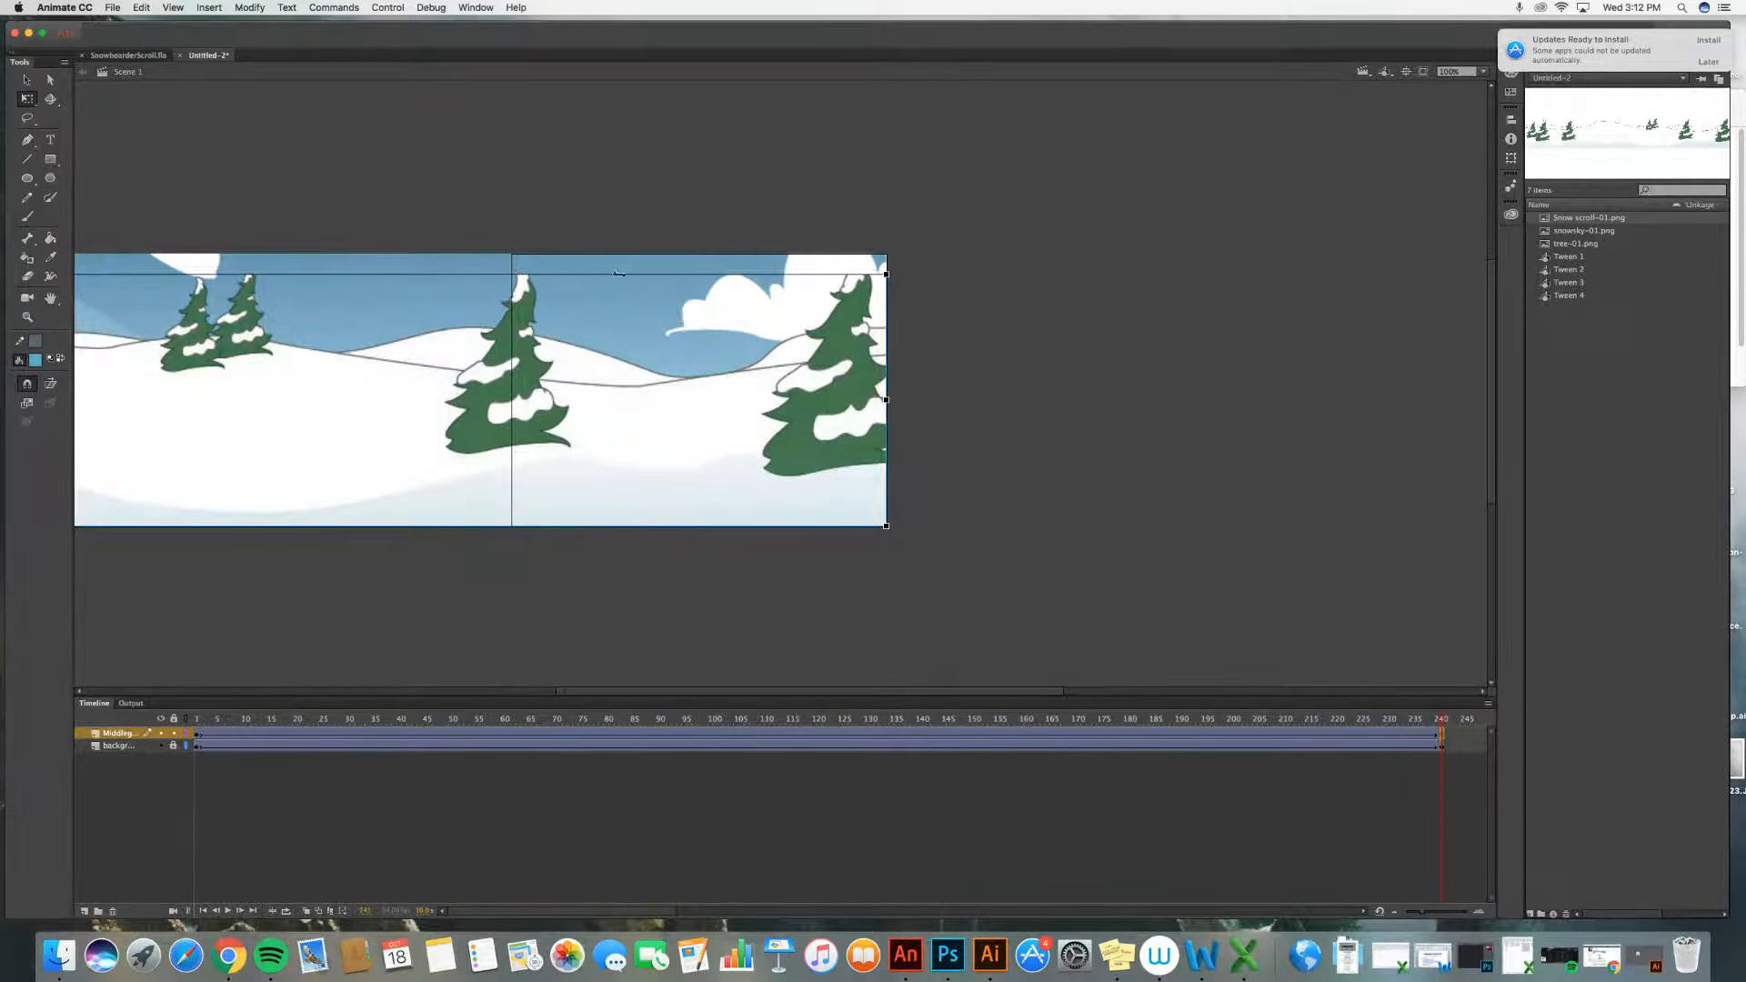
drag(887, 274, 978, 228)
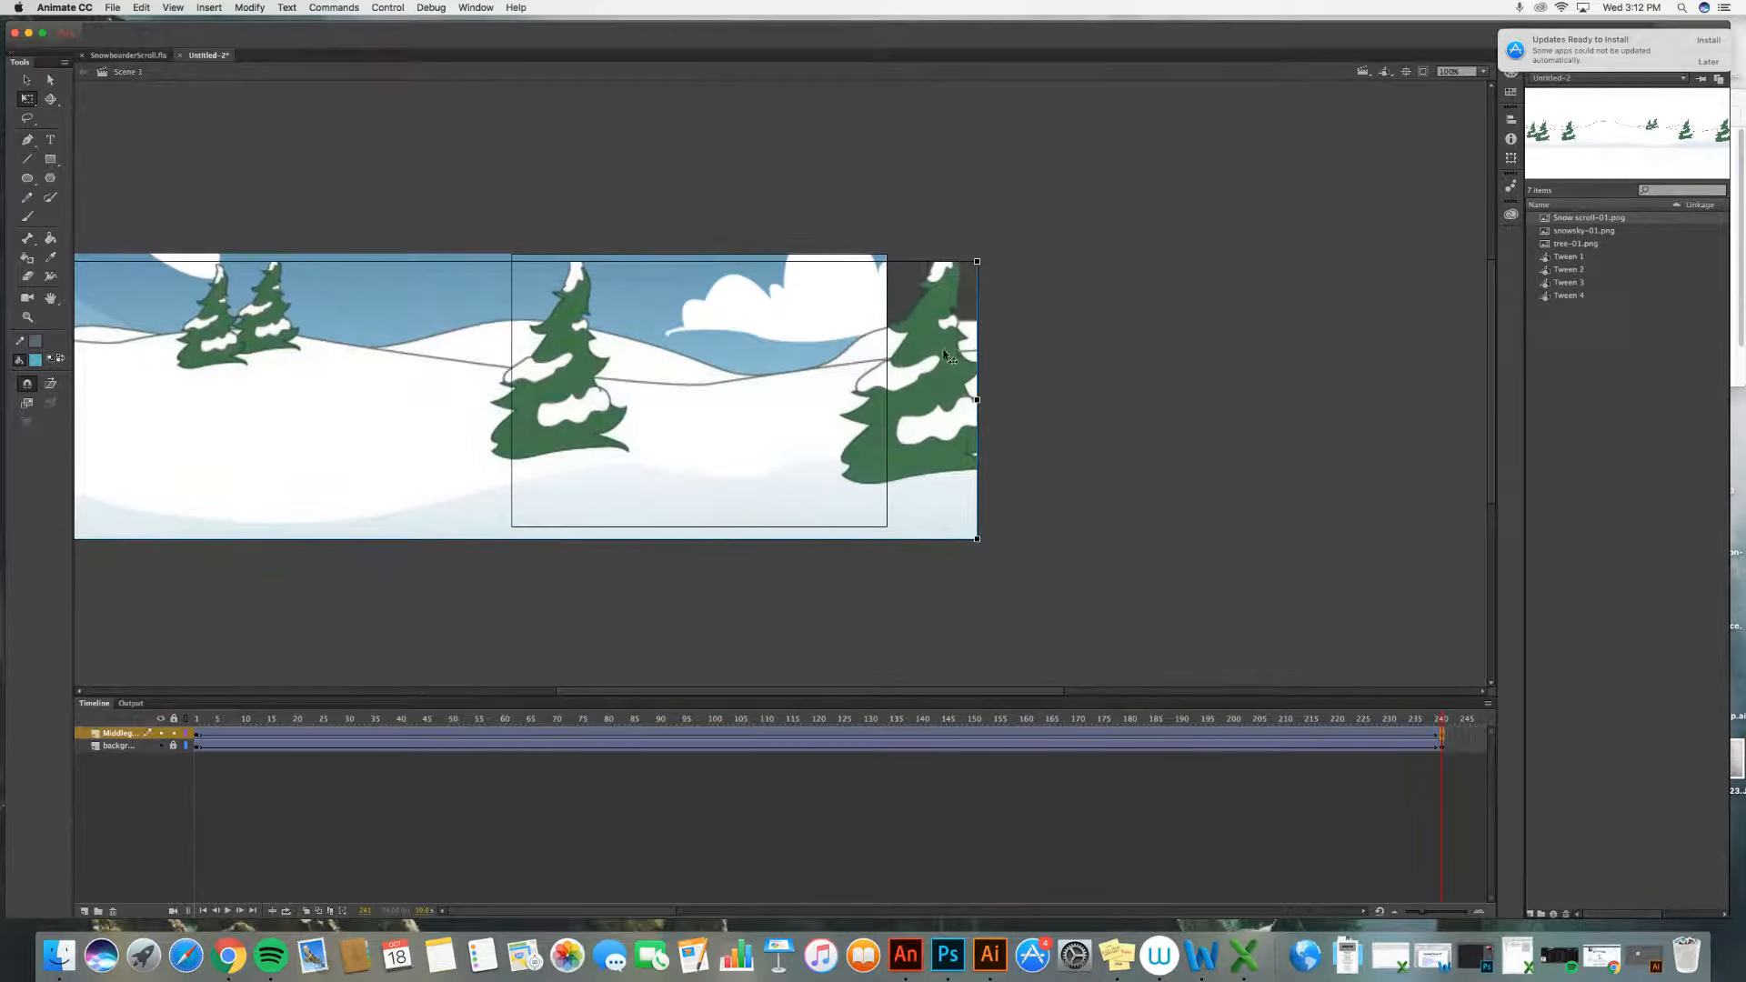
drag(951, 357, 856, 349)
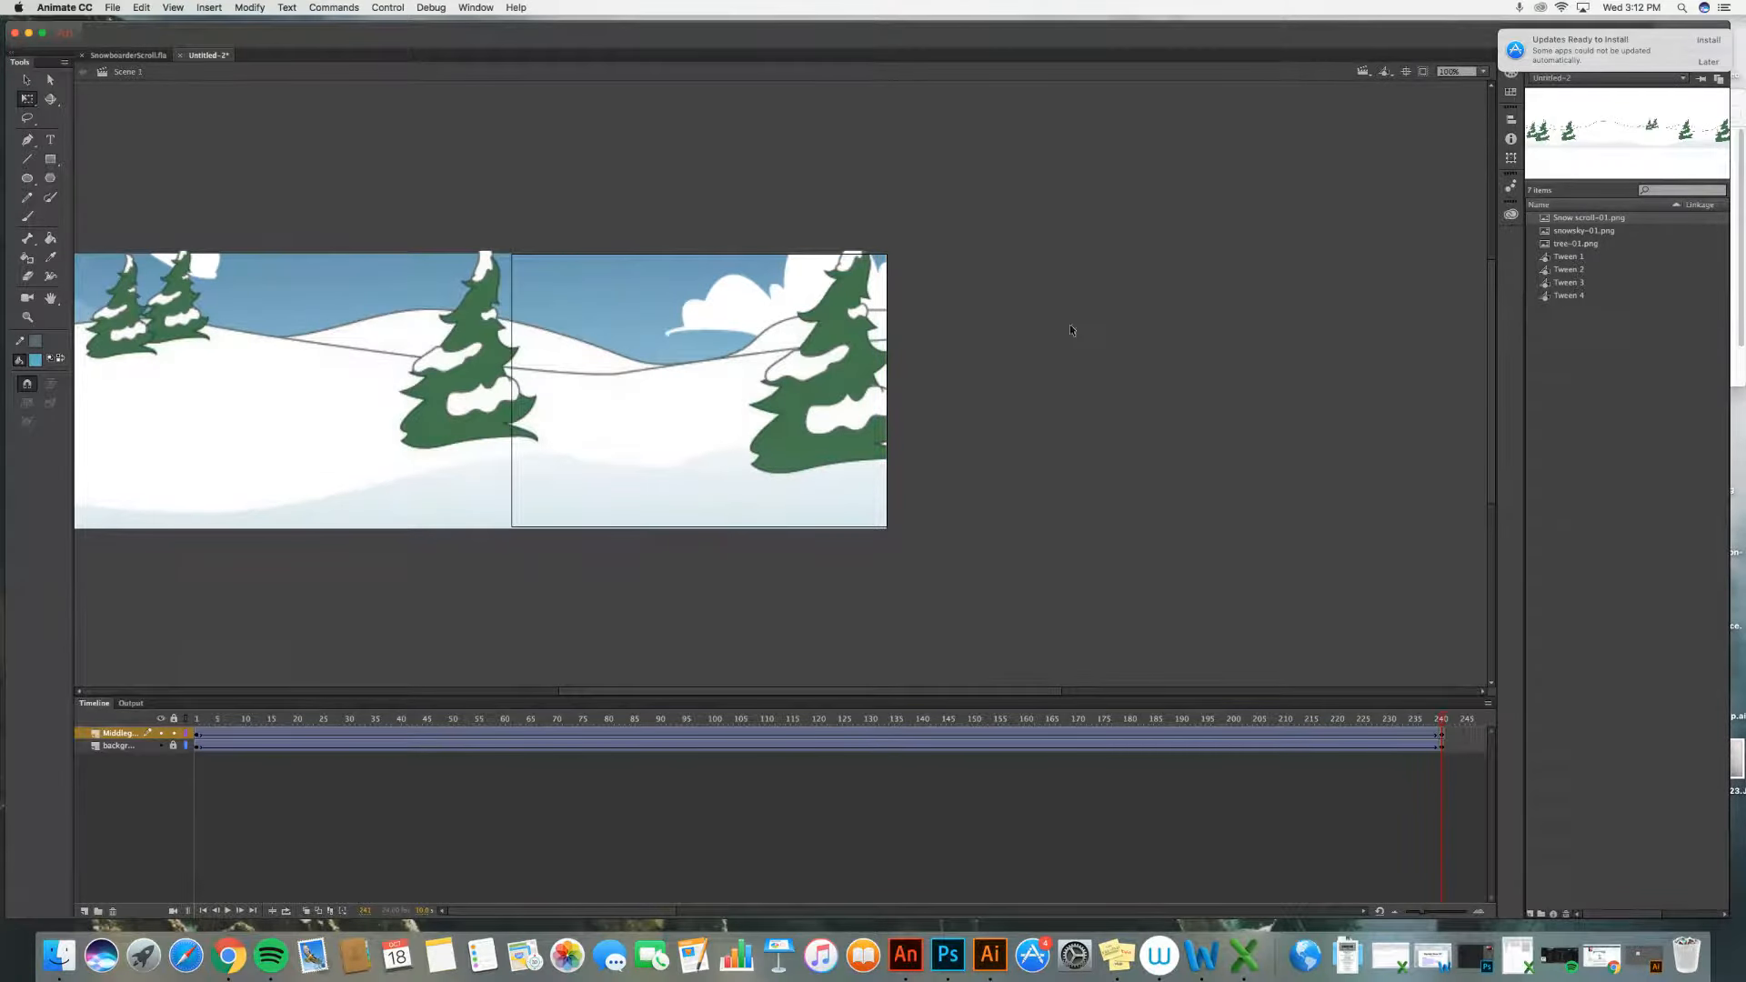
click(197, 720)
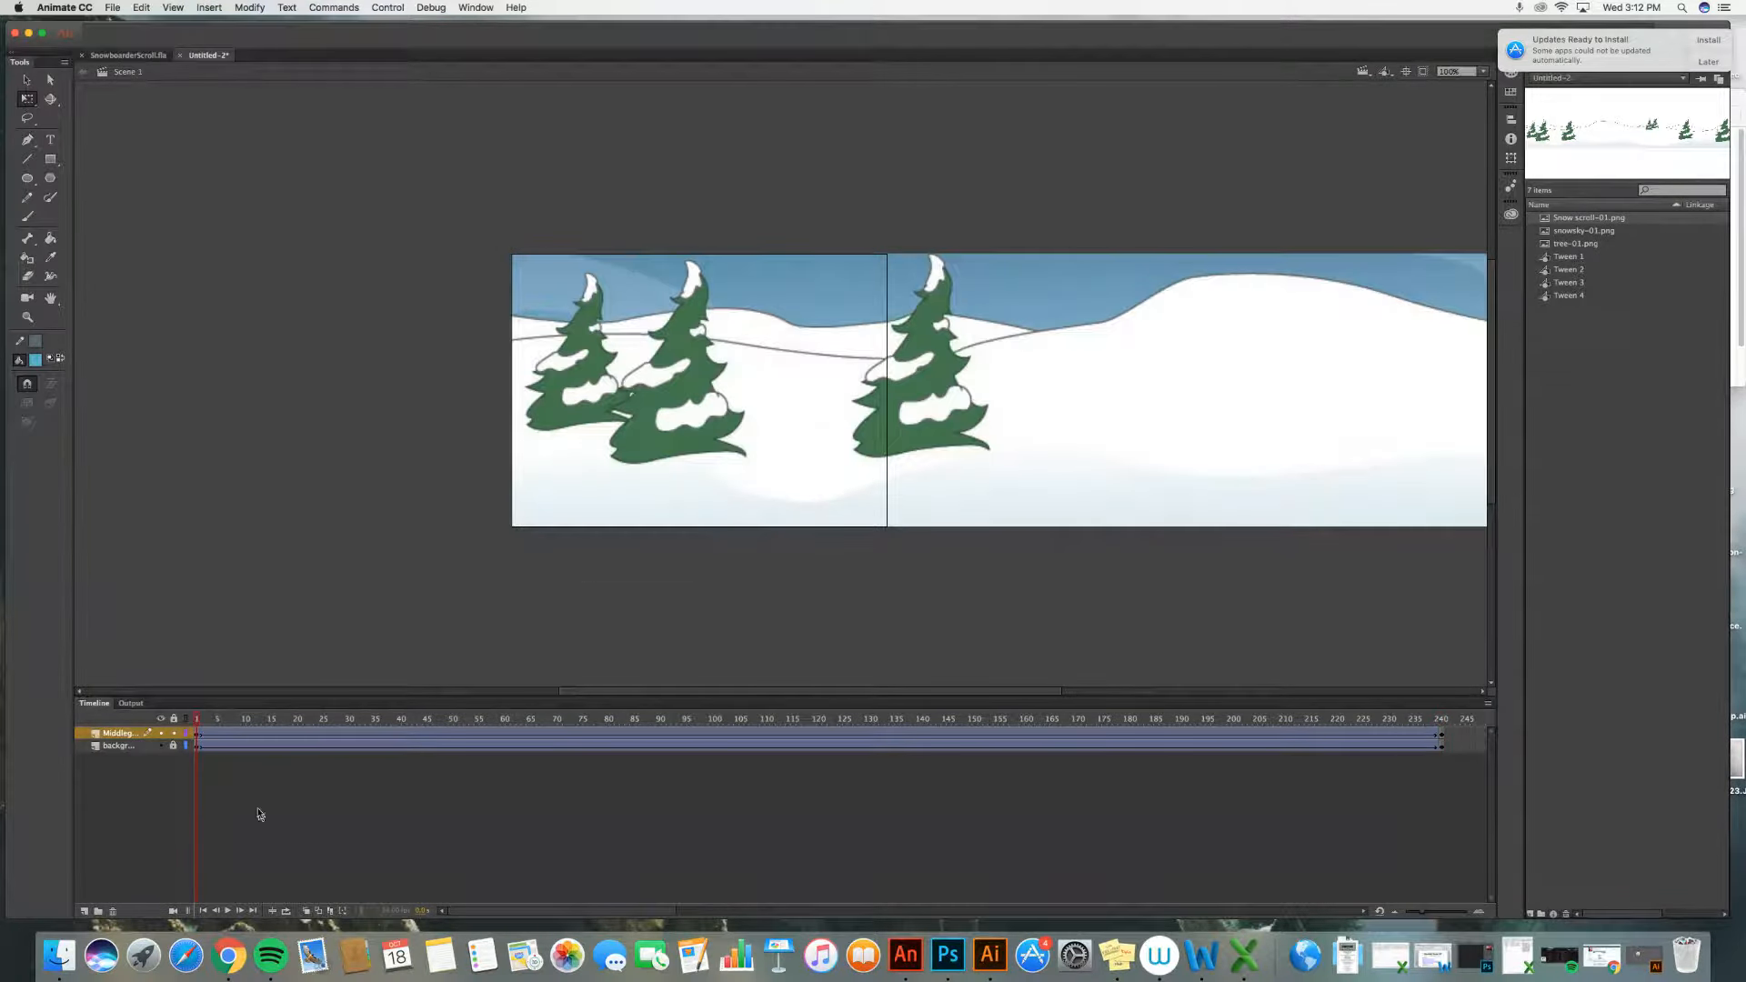
click(227, 911)
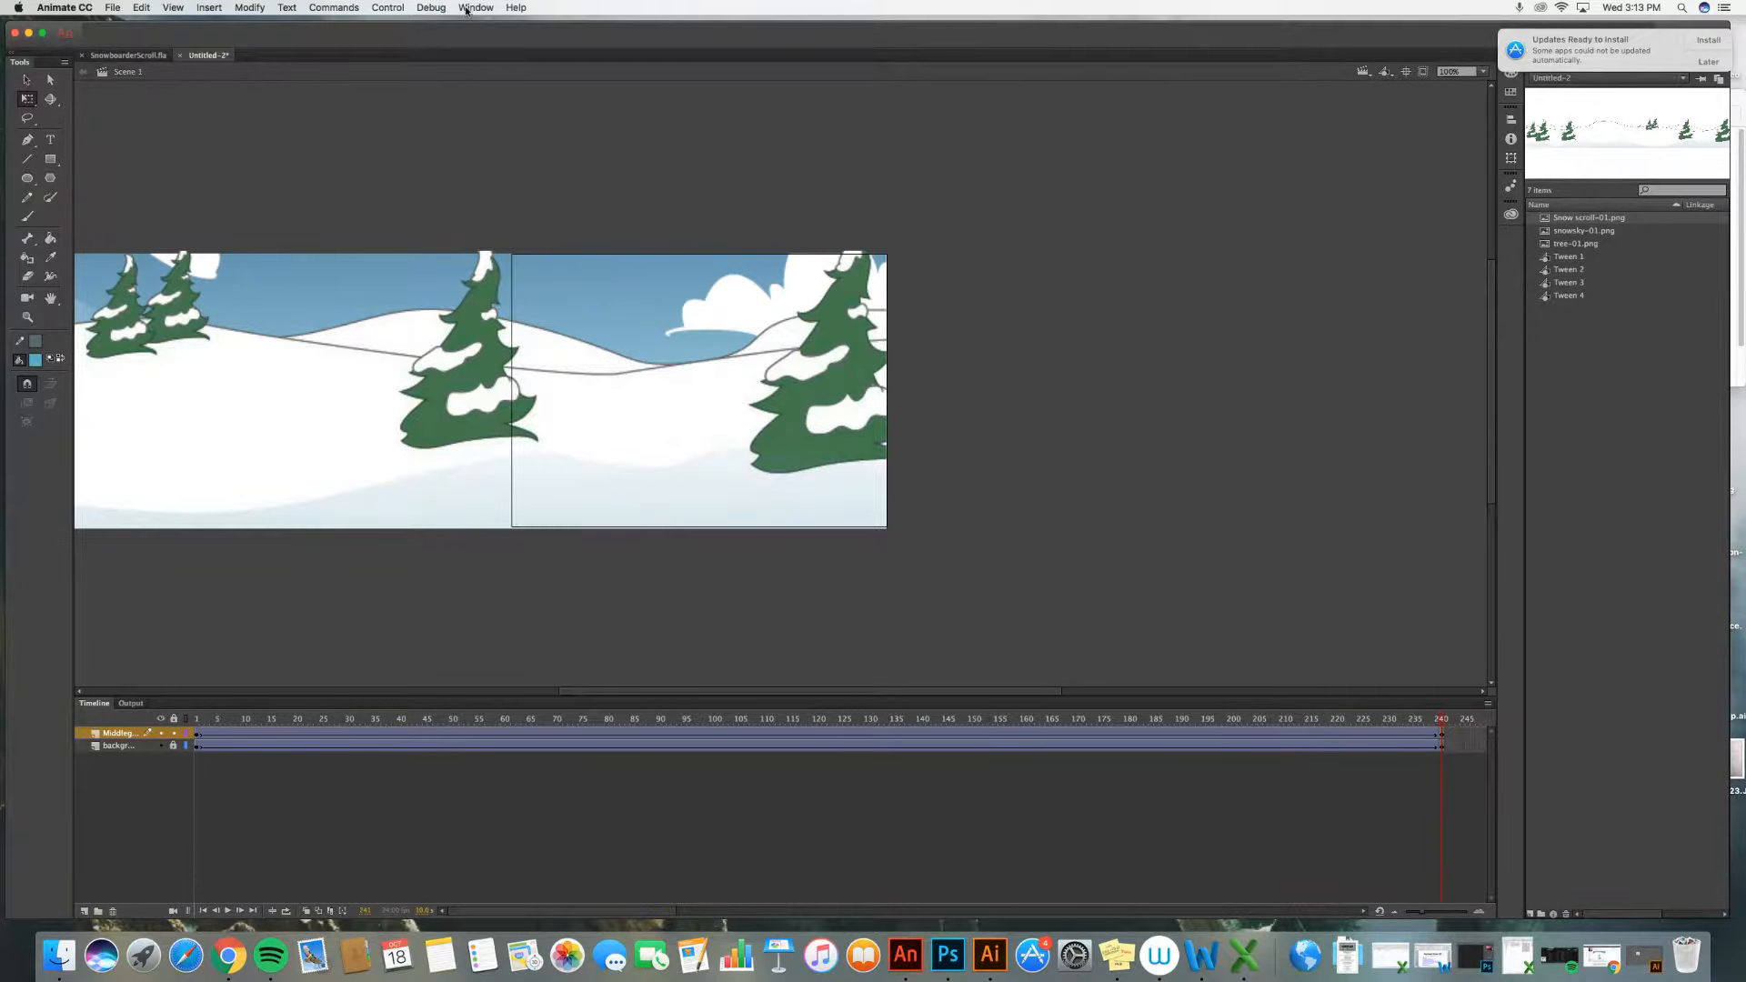
Step: Test the scene and close the test window
click(395, 8)
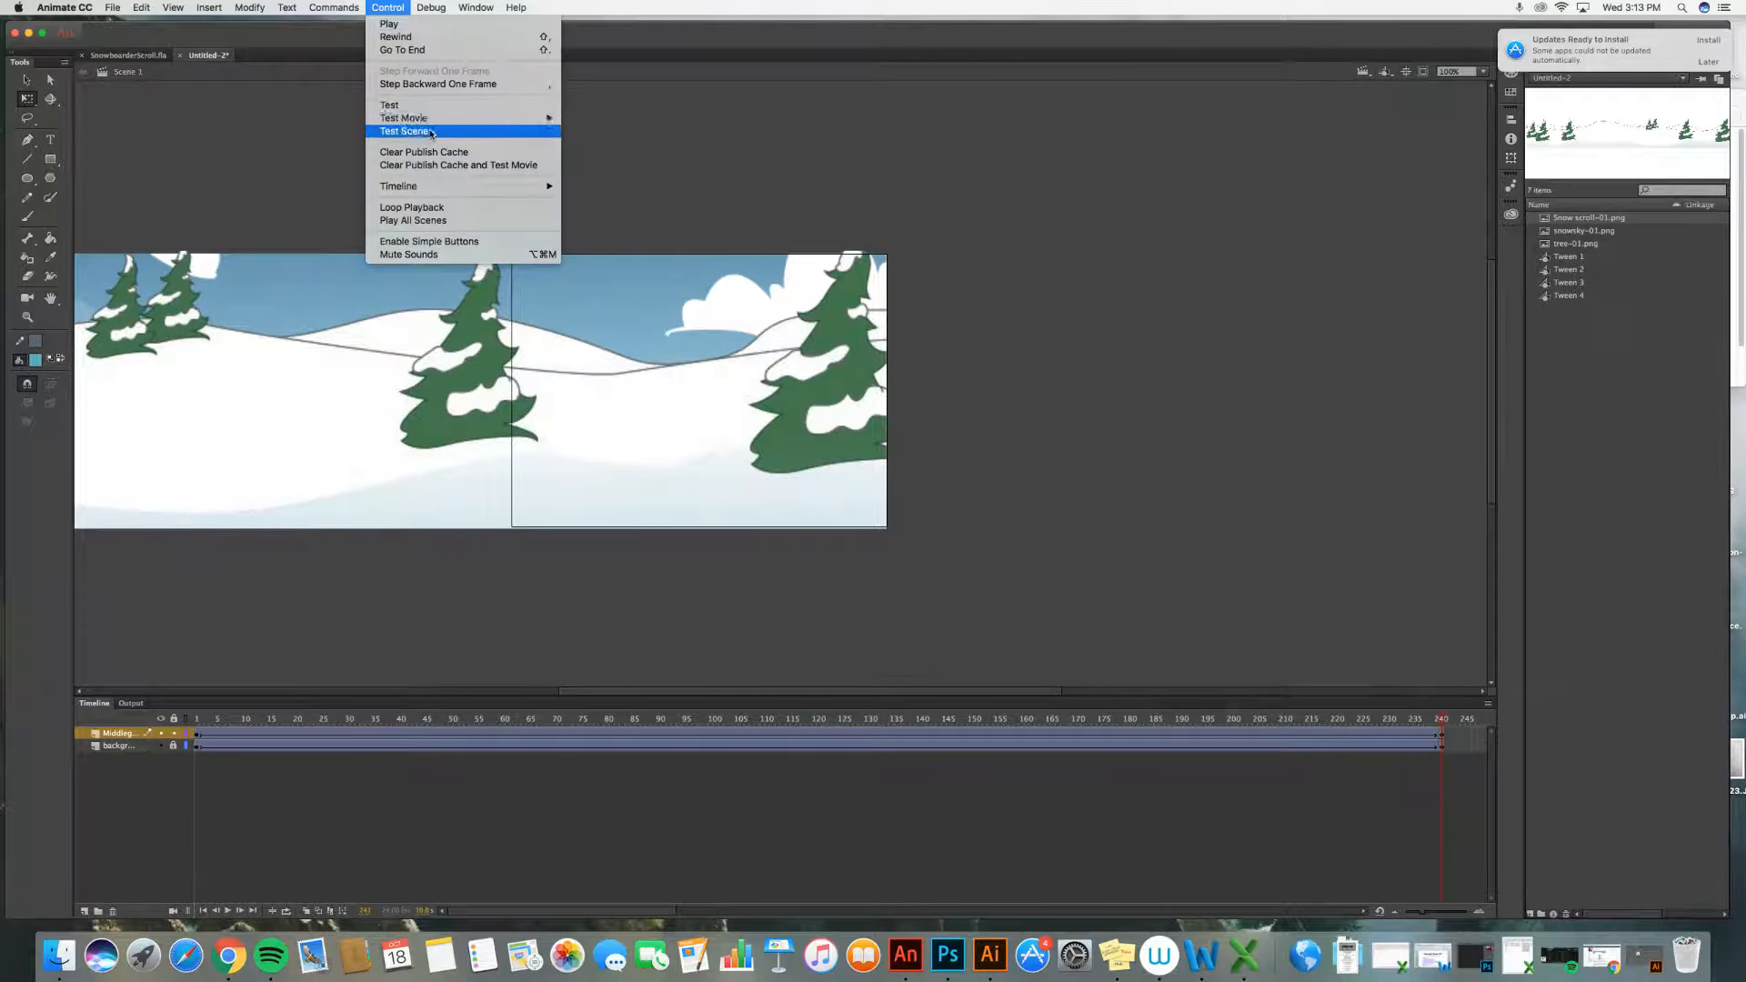
mouse_move(432, 120)
click(595, 120)
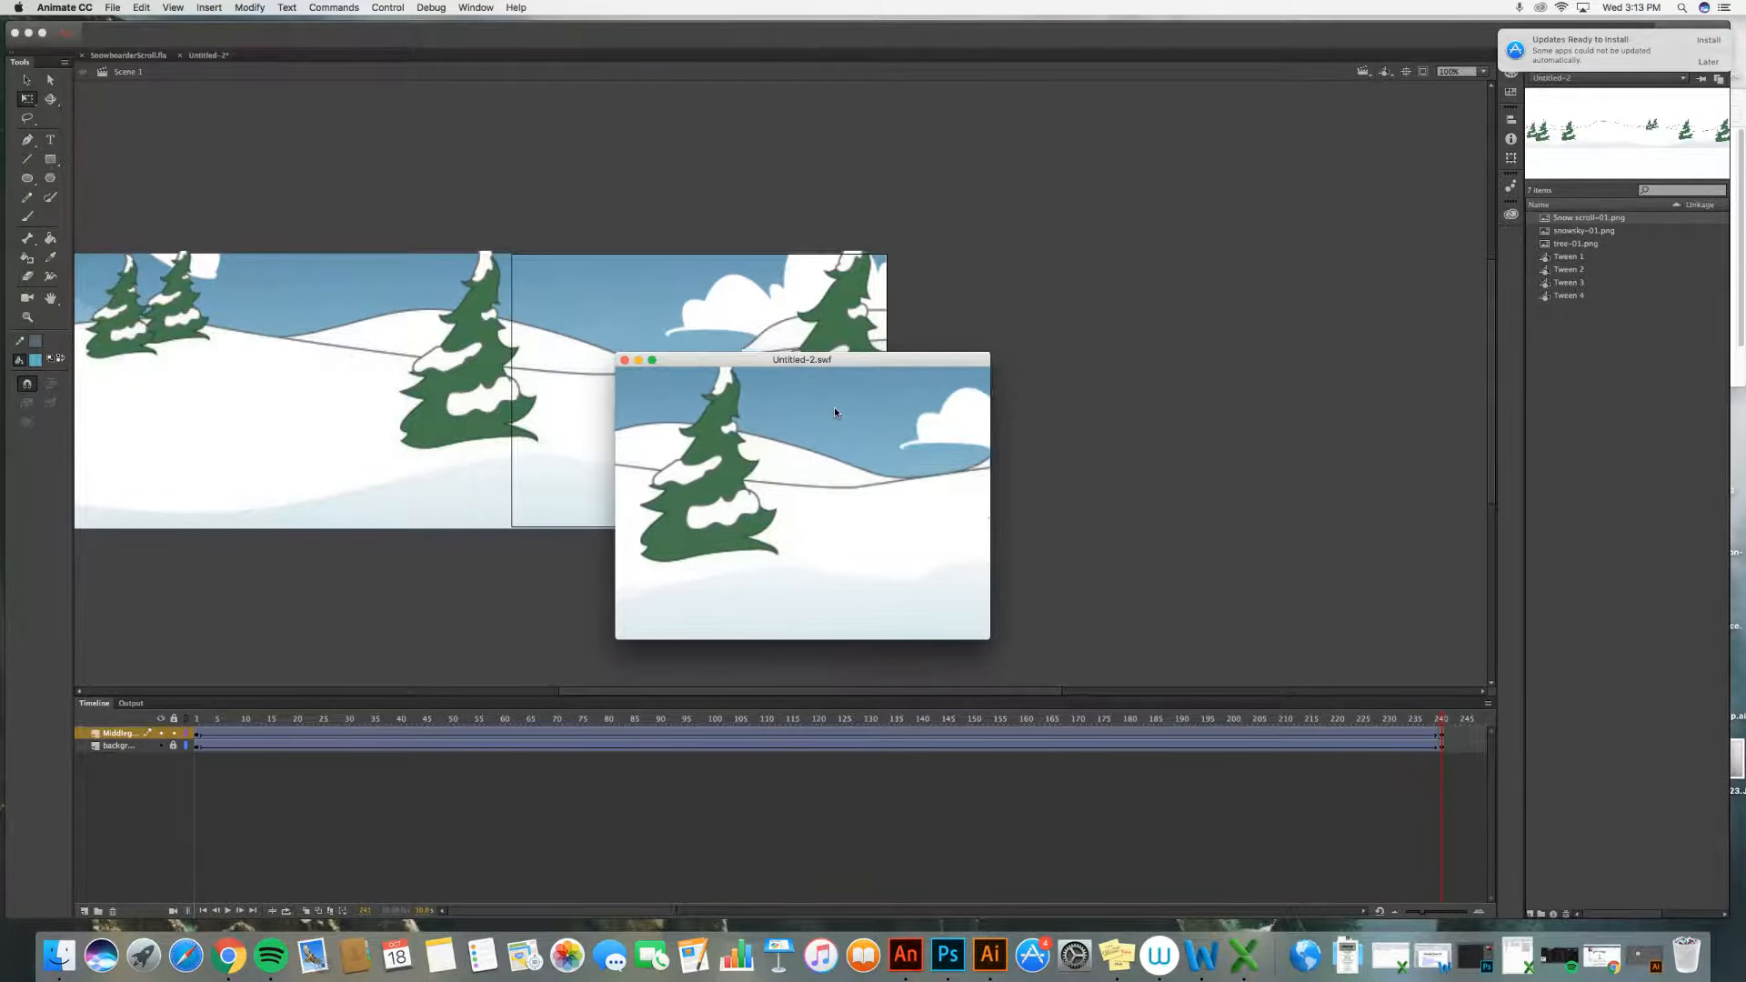
click(625, 360)
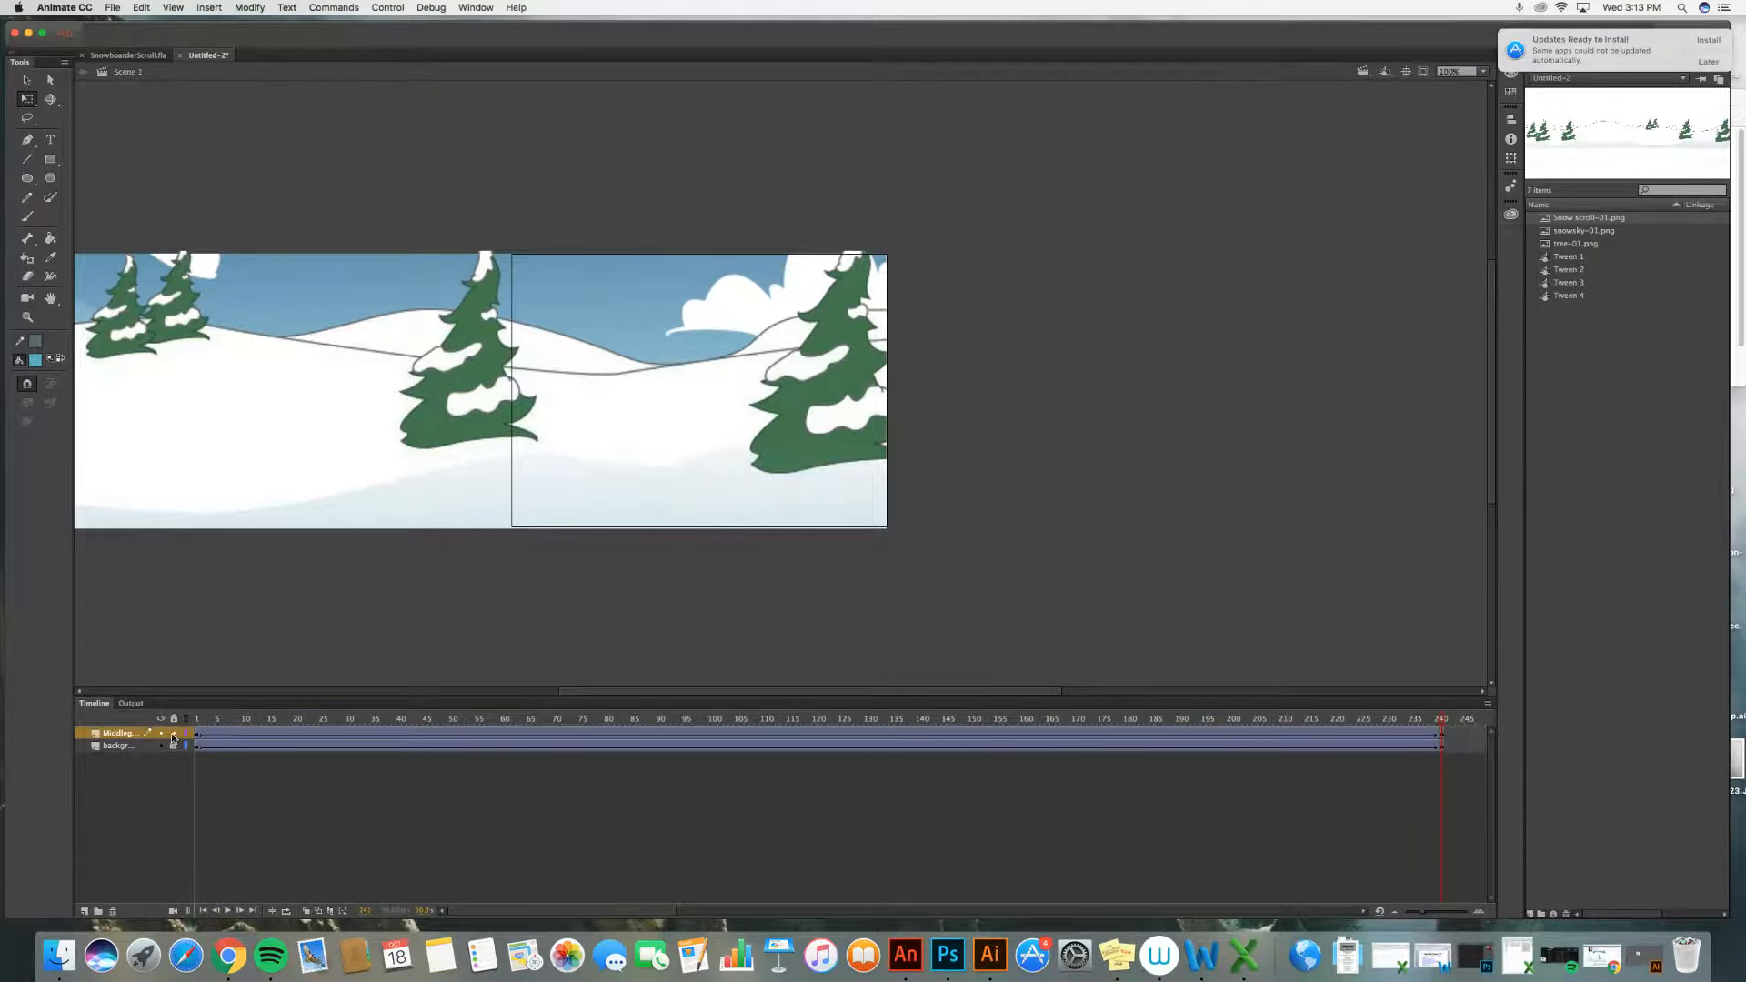
Step: Add a new layer named Foreground and select its first frame
click(84, 911)
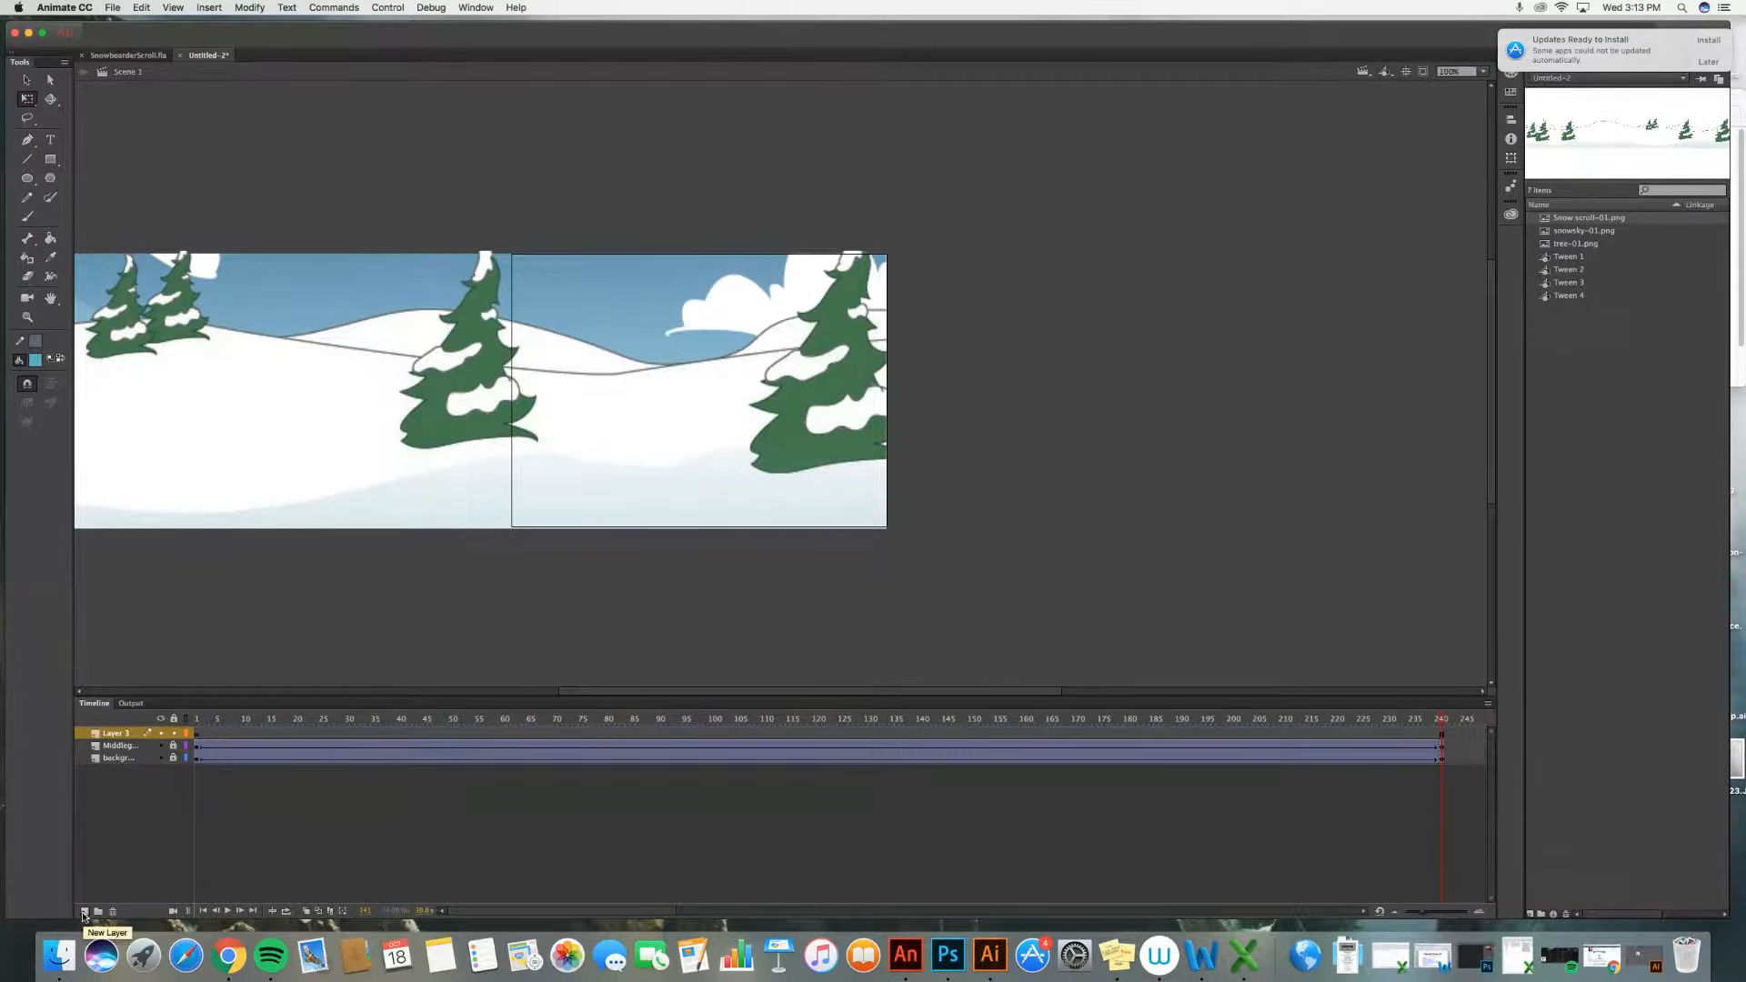
double_click(116, 734)
text(Fo)
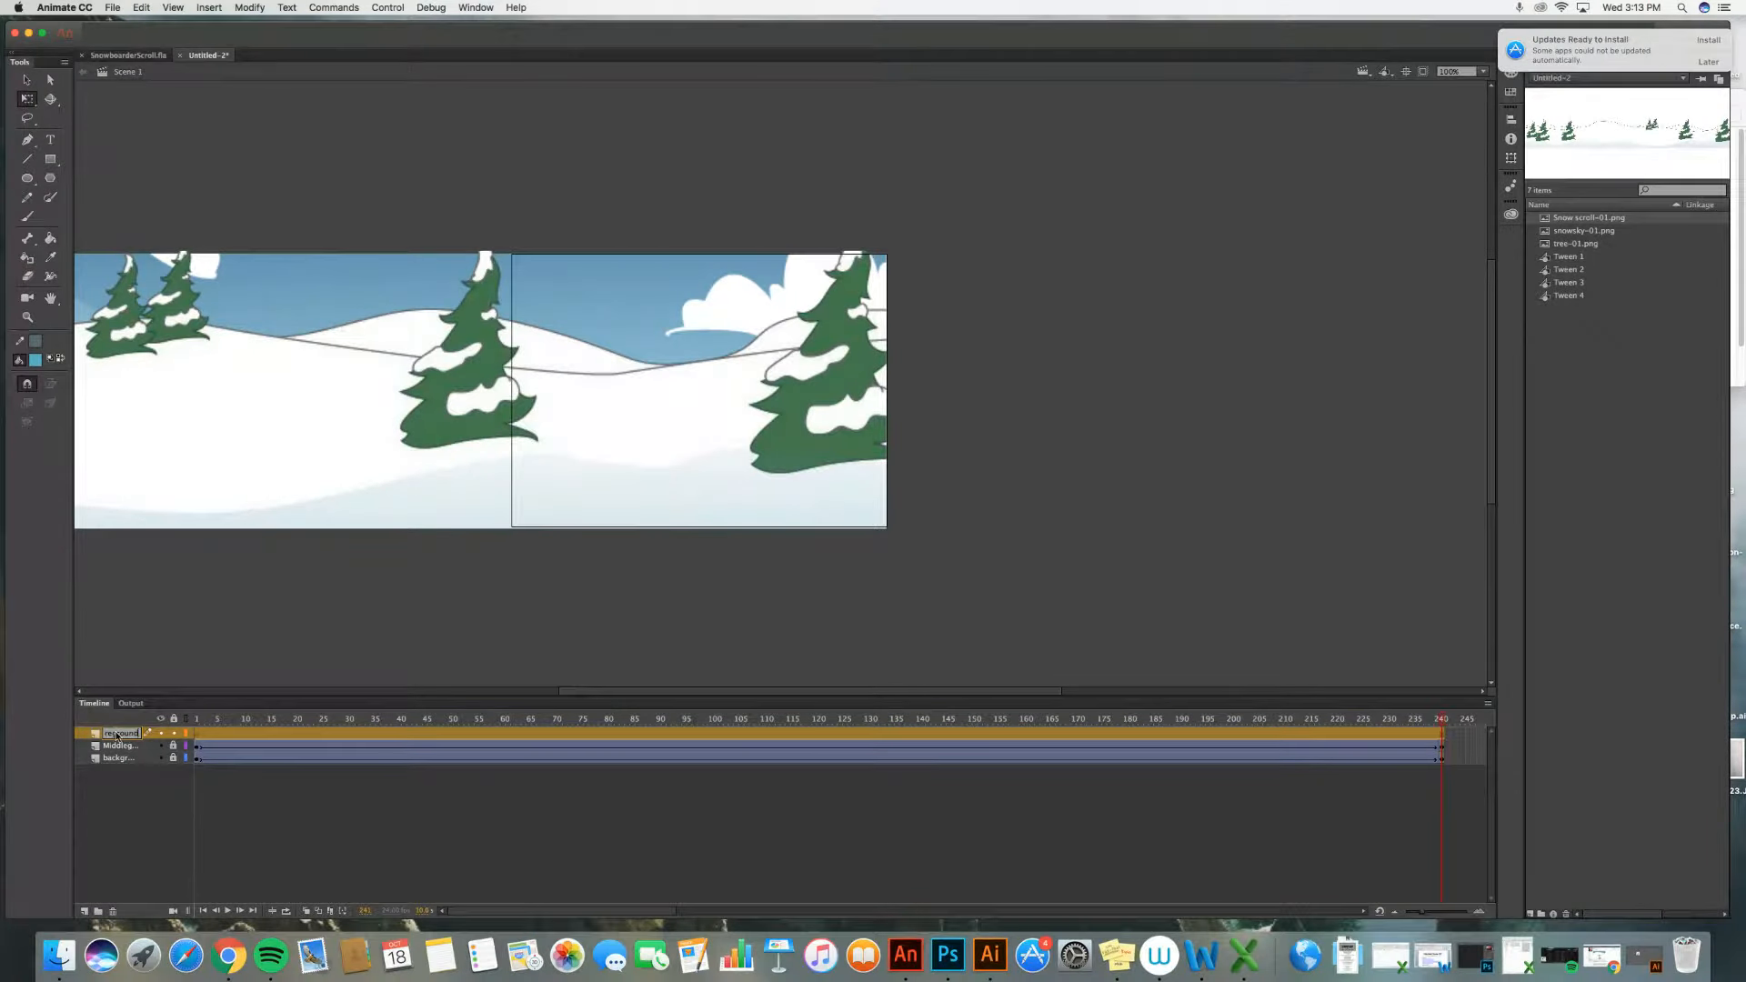
click(130, 800)
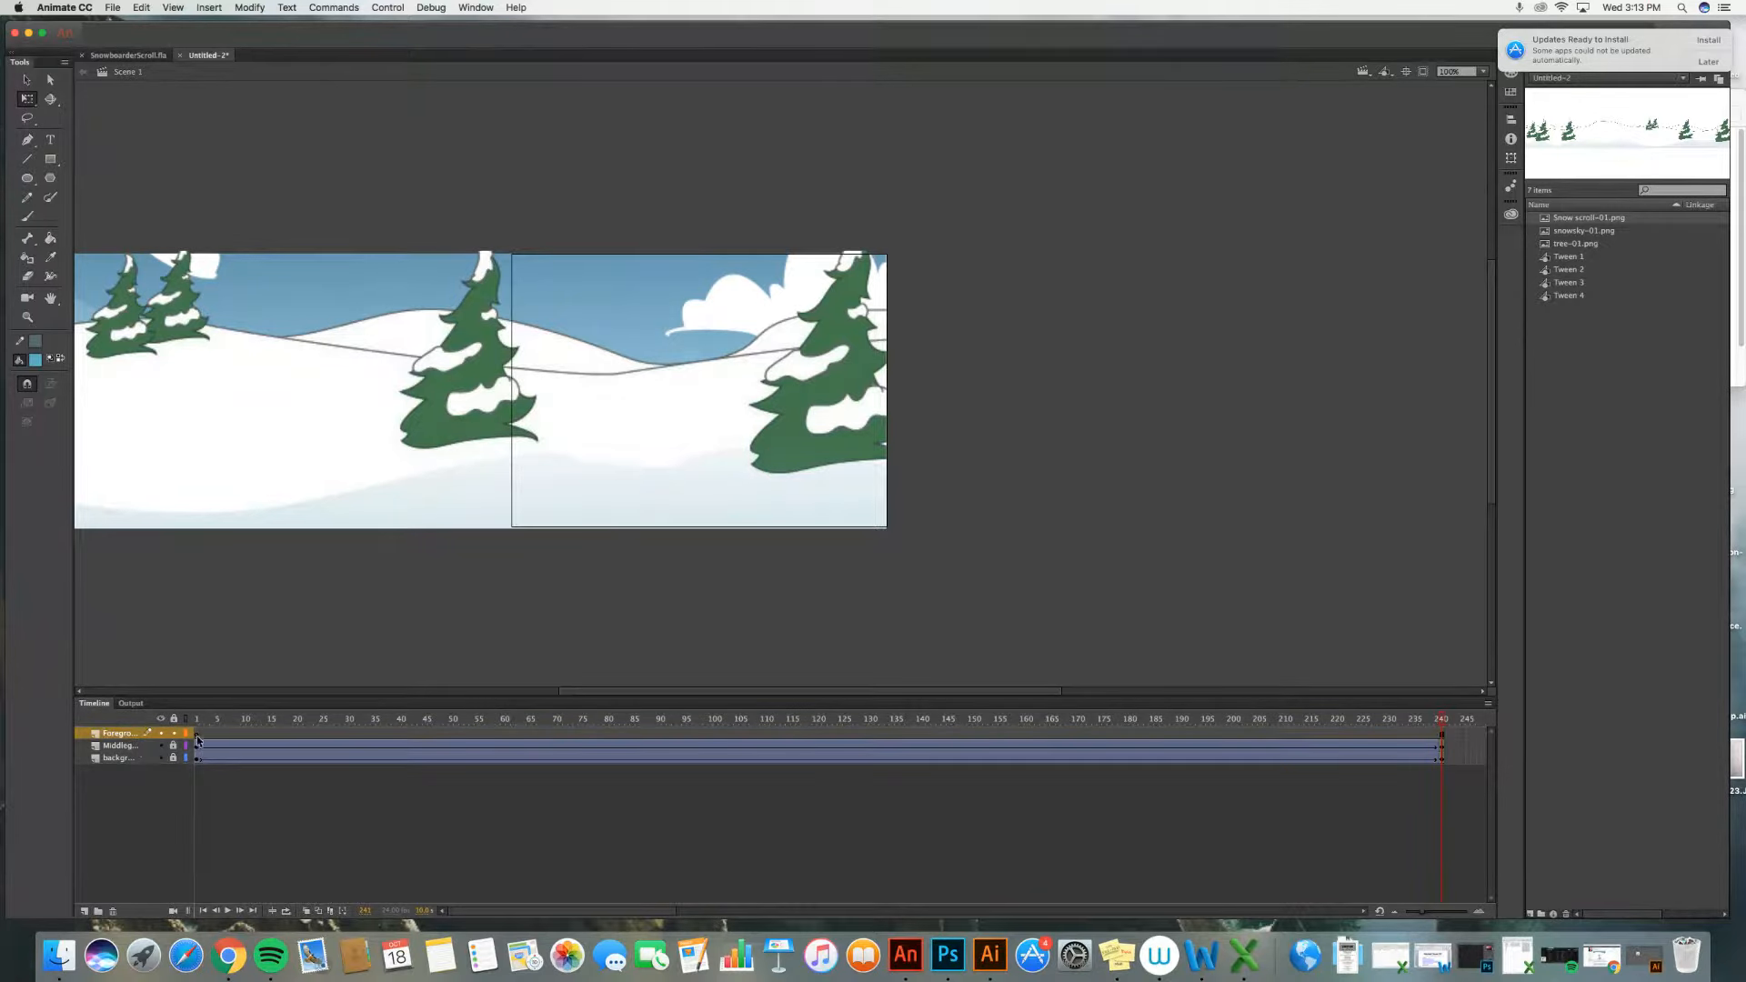
click(195, 743)
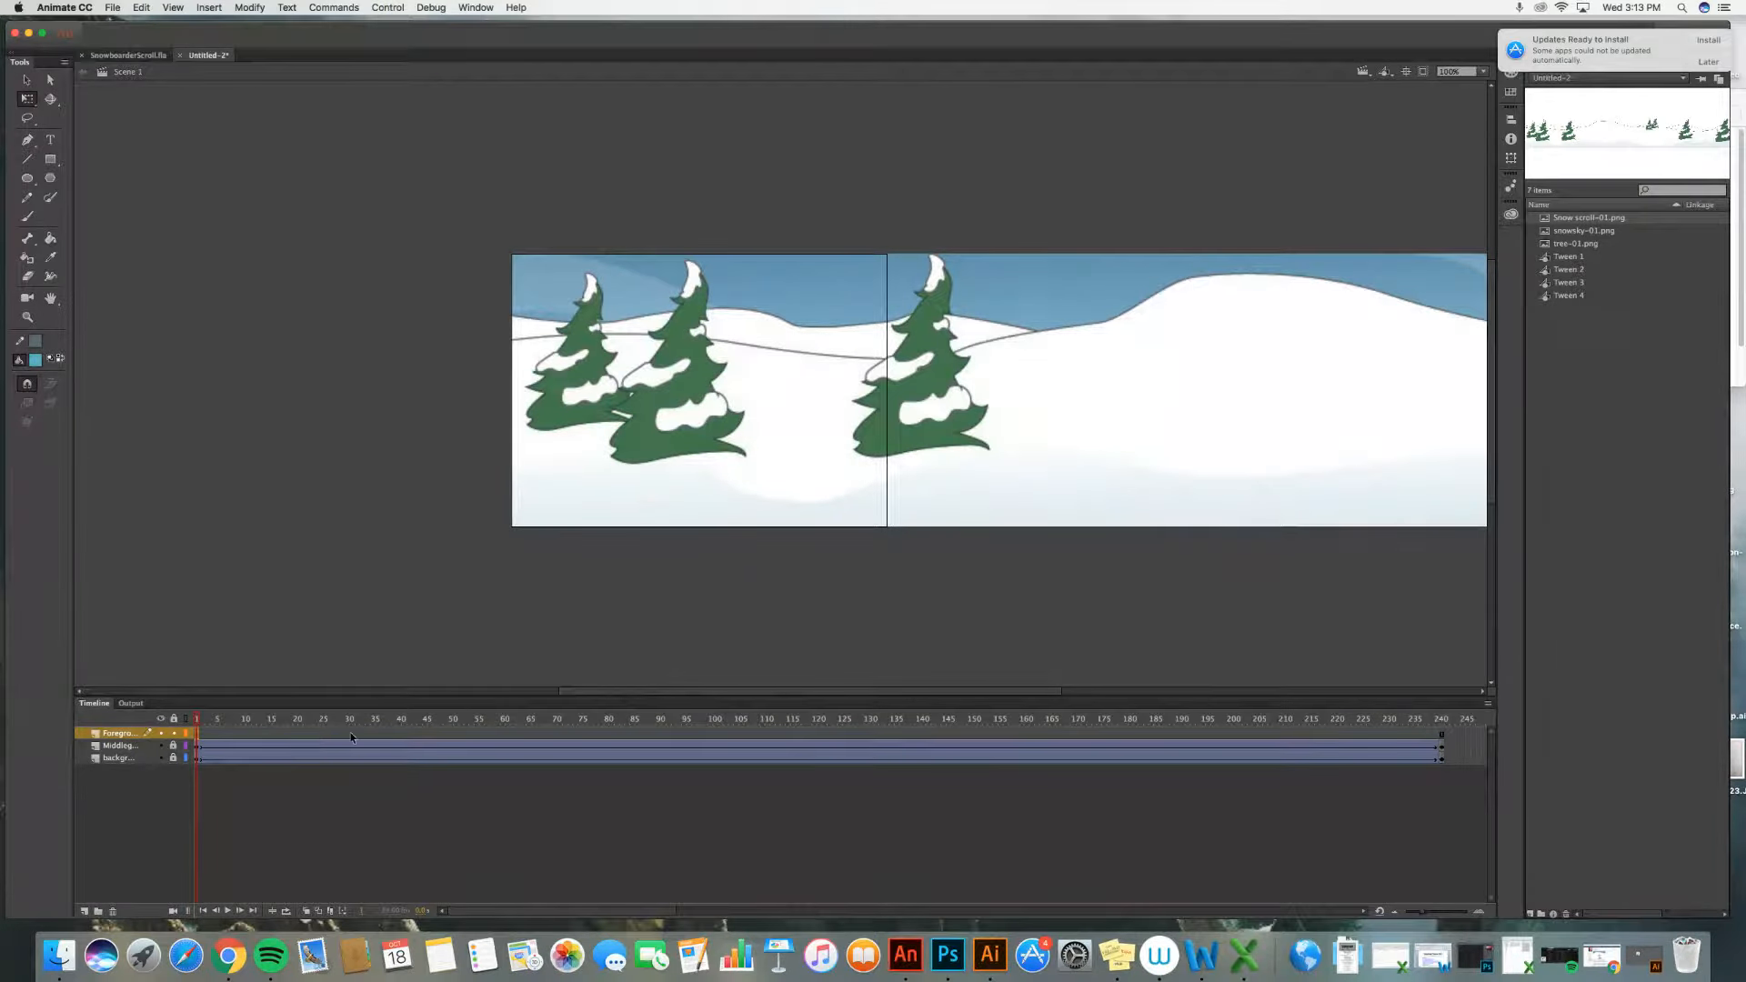
Step: On the Foreground layer, insert a keyframe at frame 25 and place the tree image overlapping the stage's left edge
click(320, 733)
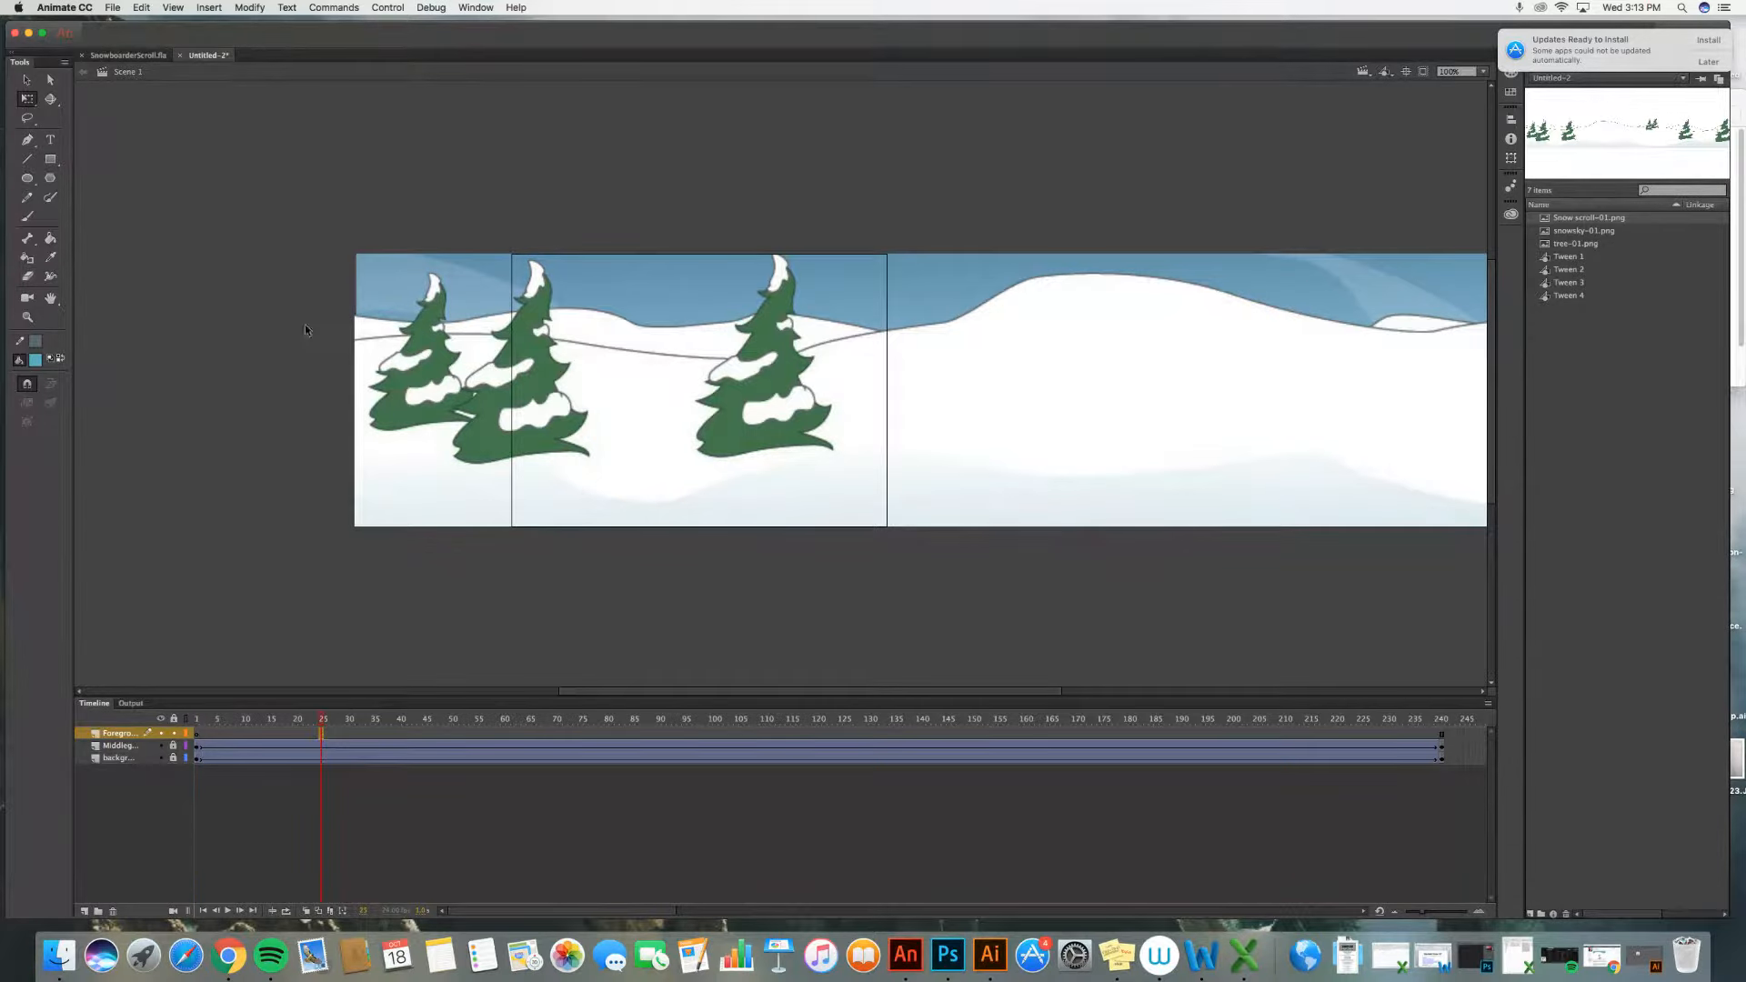
click(207, 8)
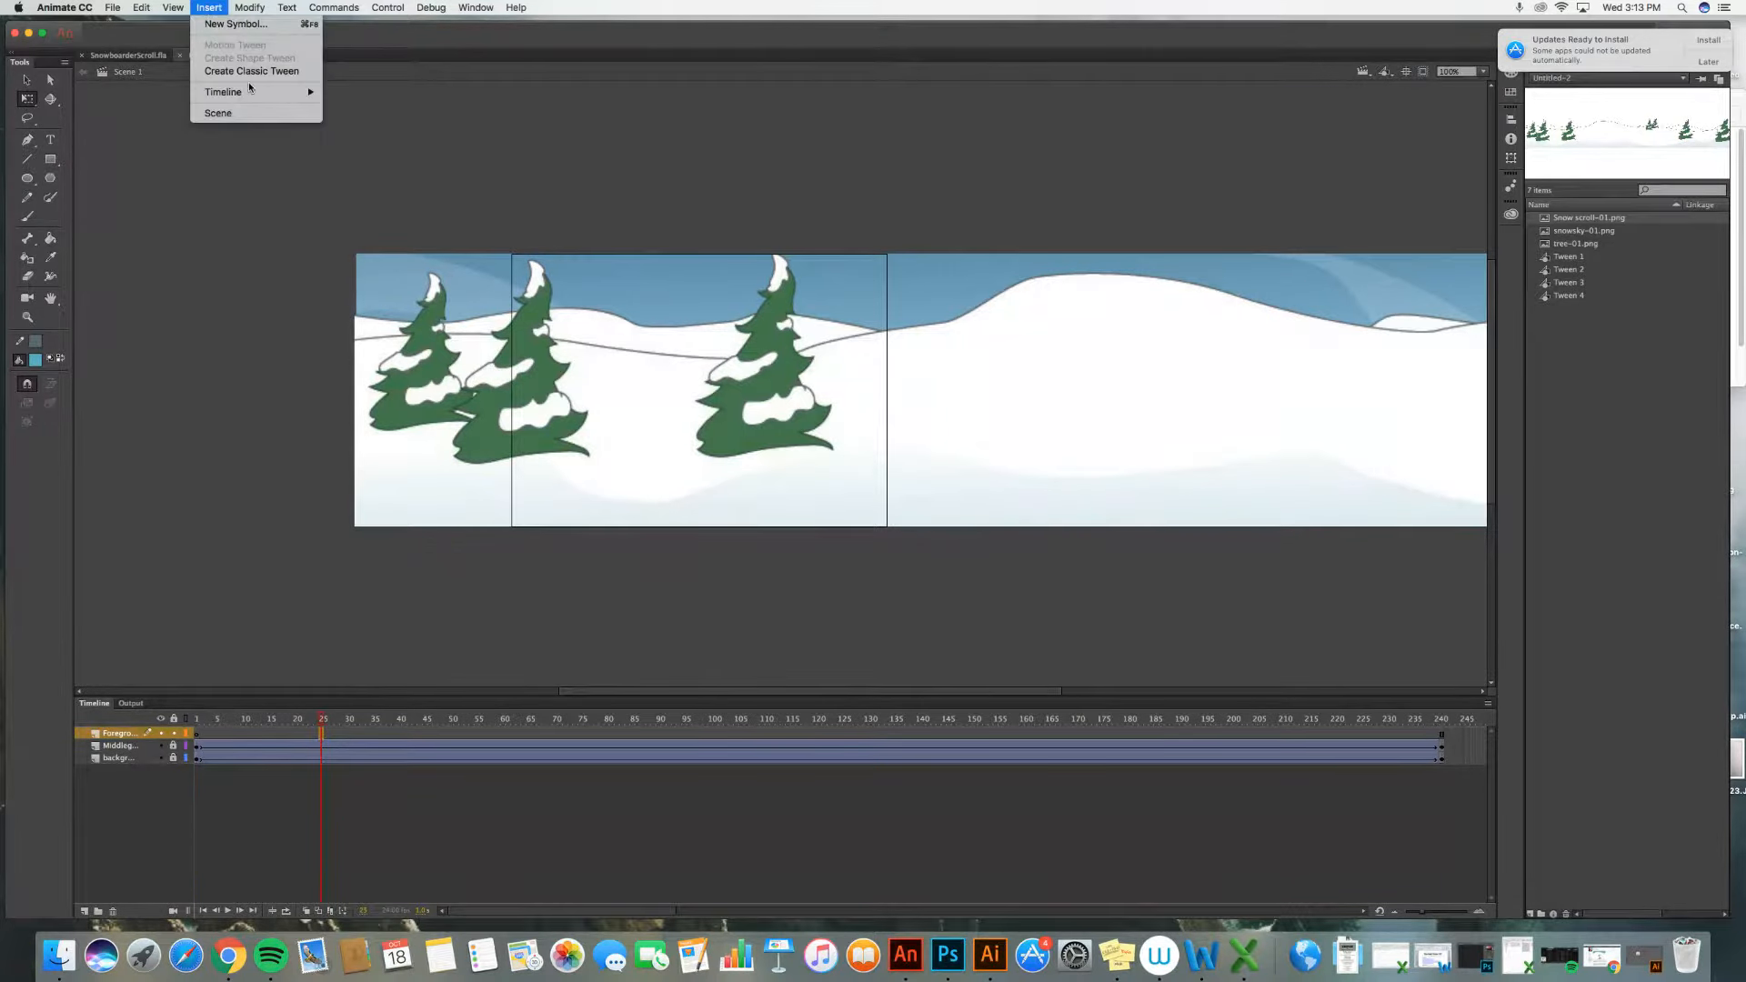
mouse_move(254, 93)
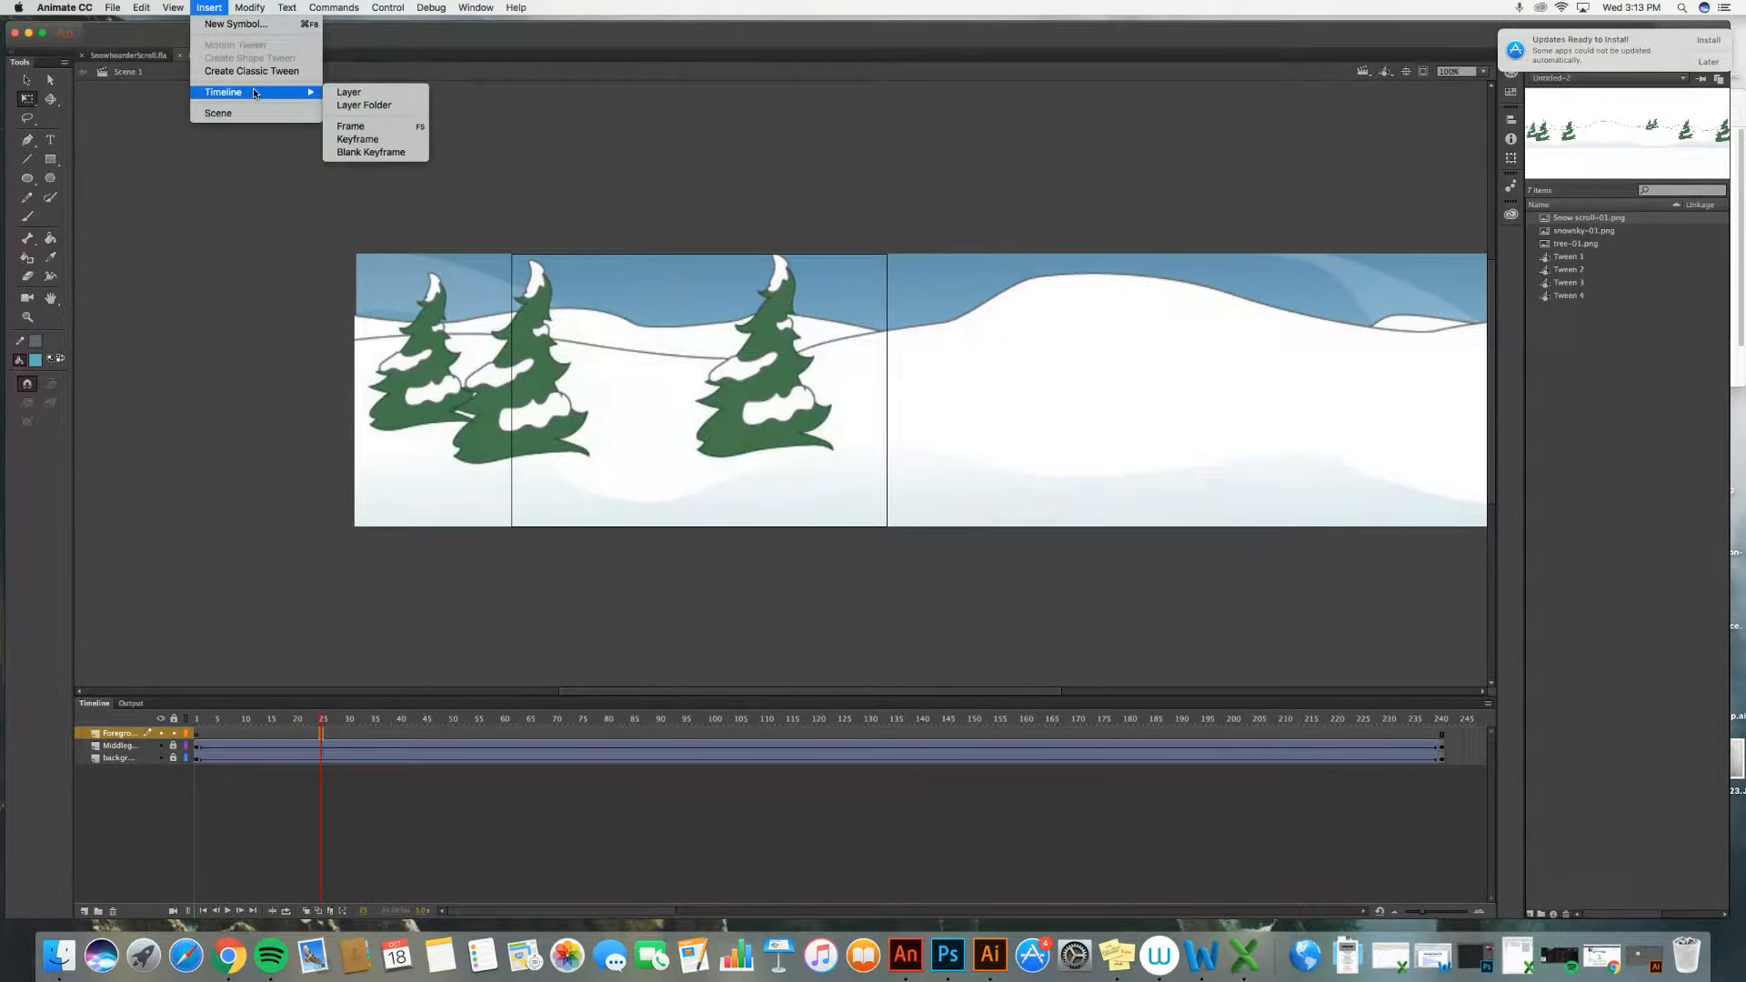
click(363, 140)
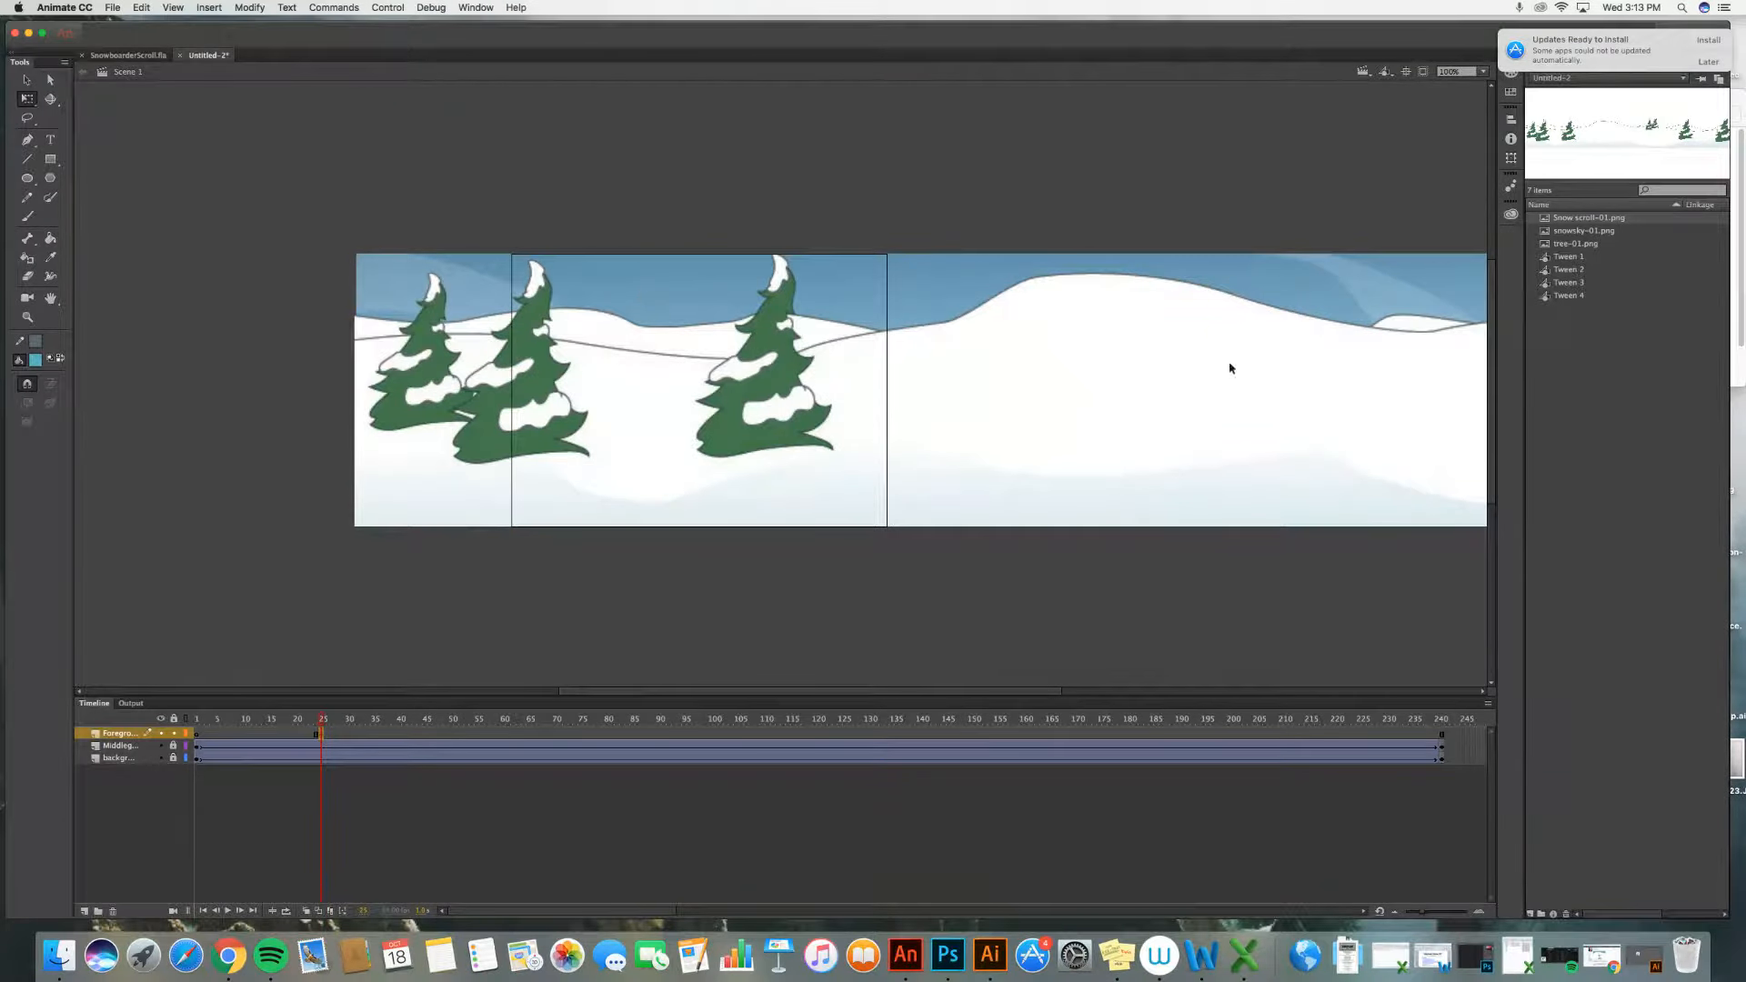
scroll(1574, 304, right, 3)
click(1573, 246)
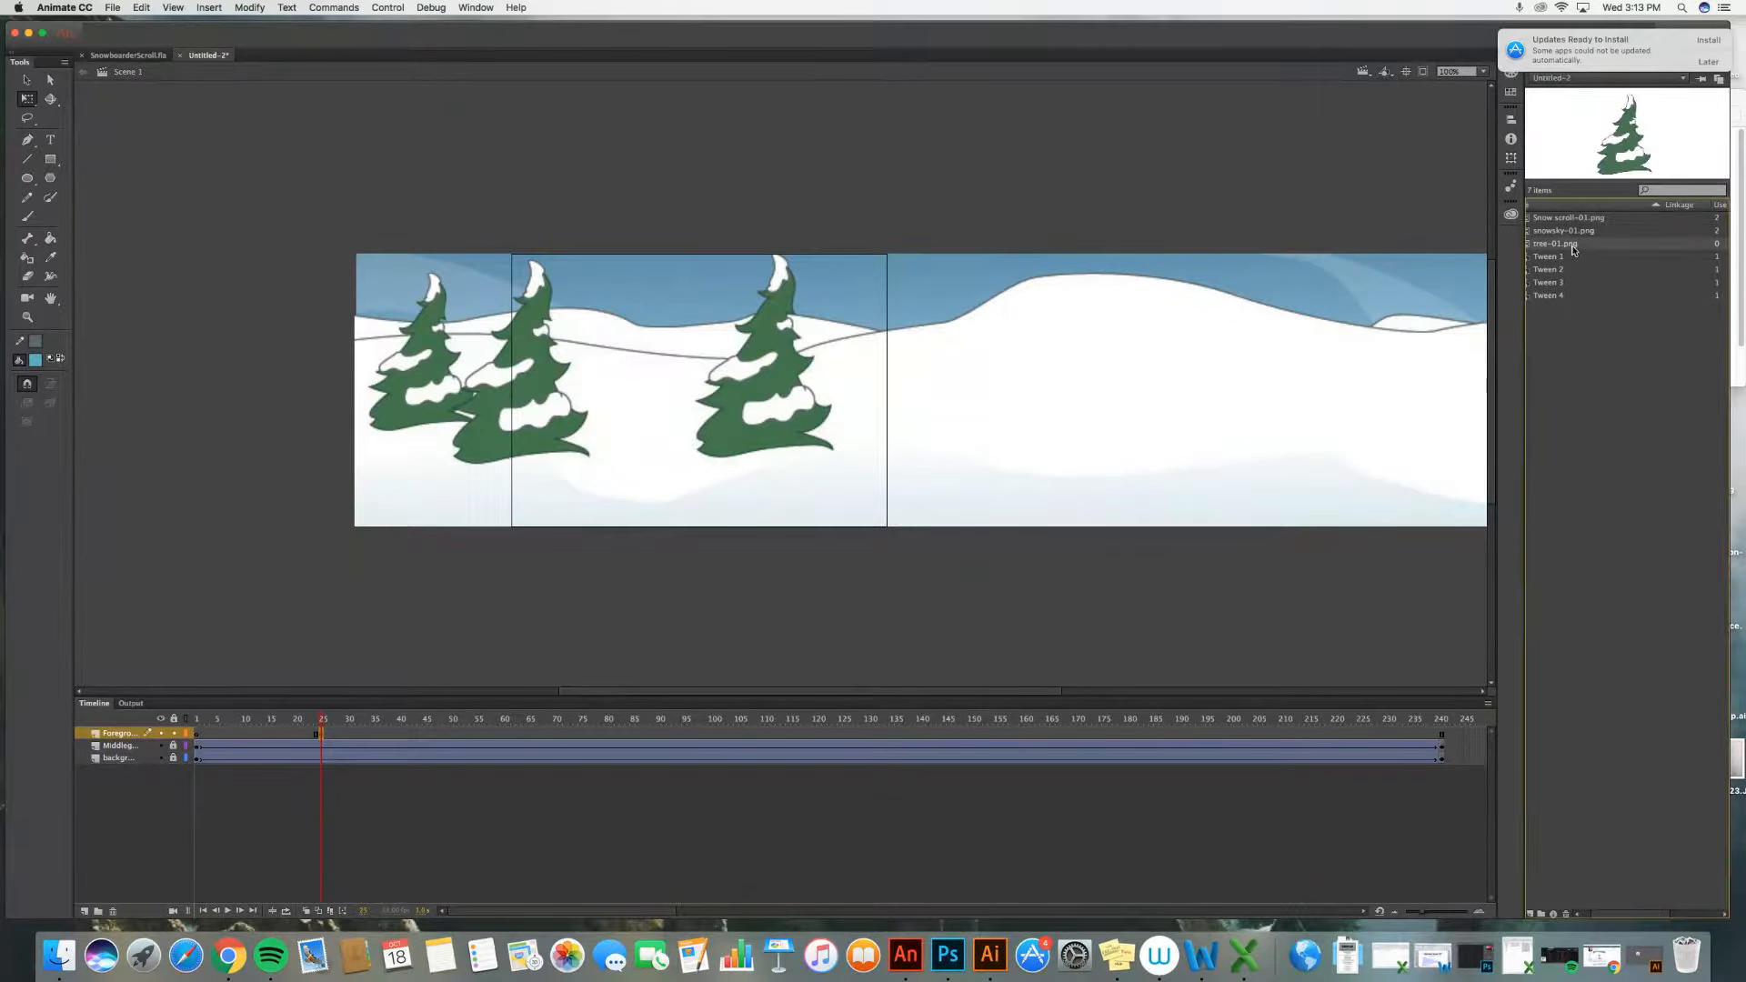
drag(775, 287, 404, 459)
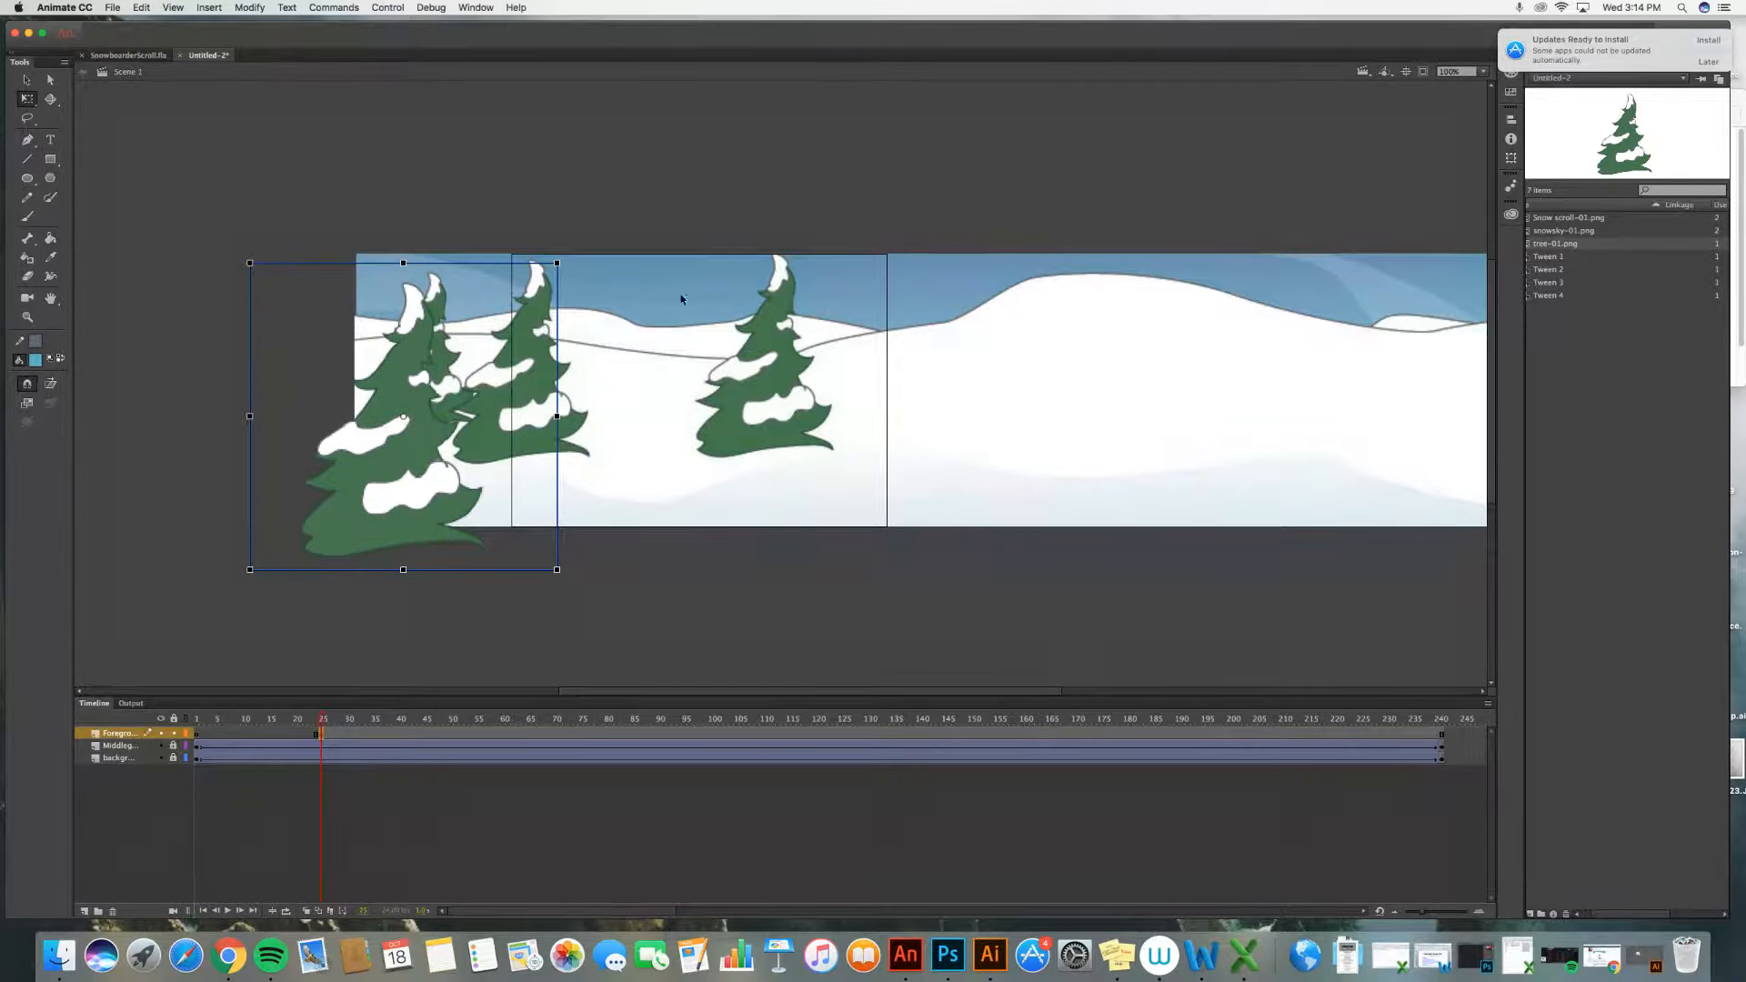
click(637, 289)
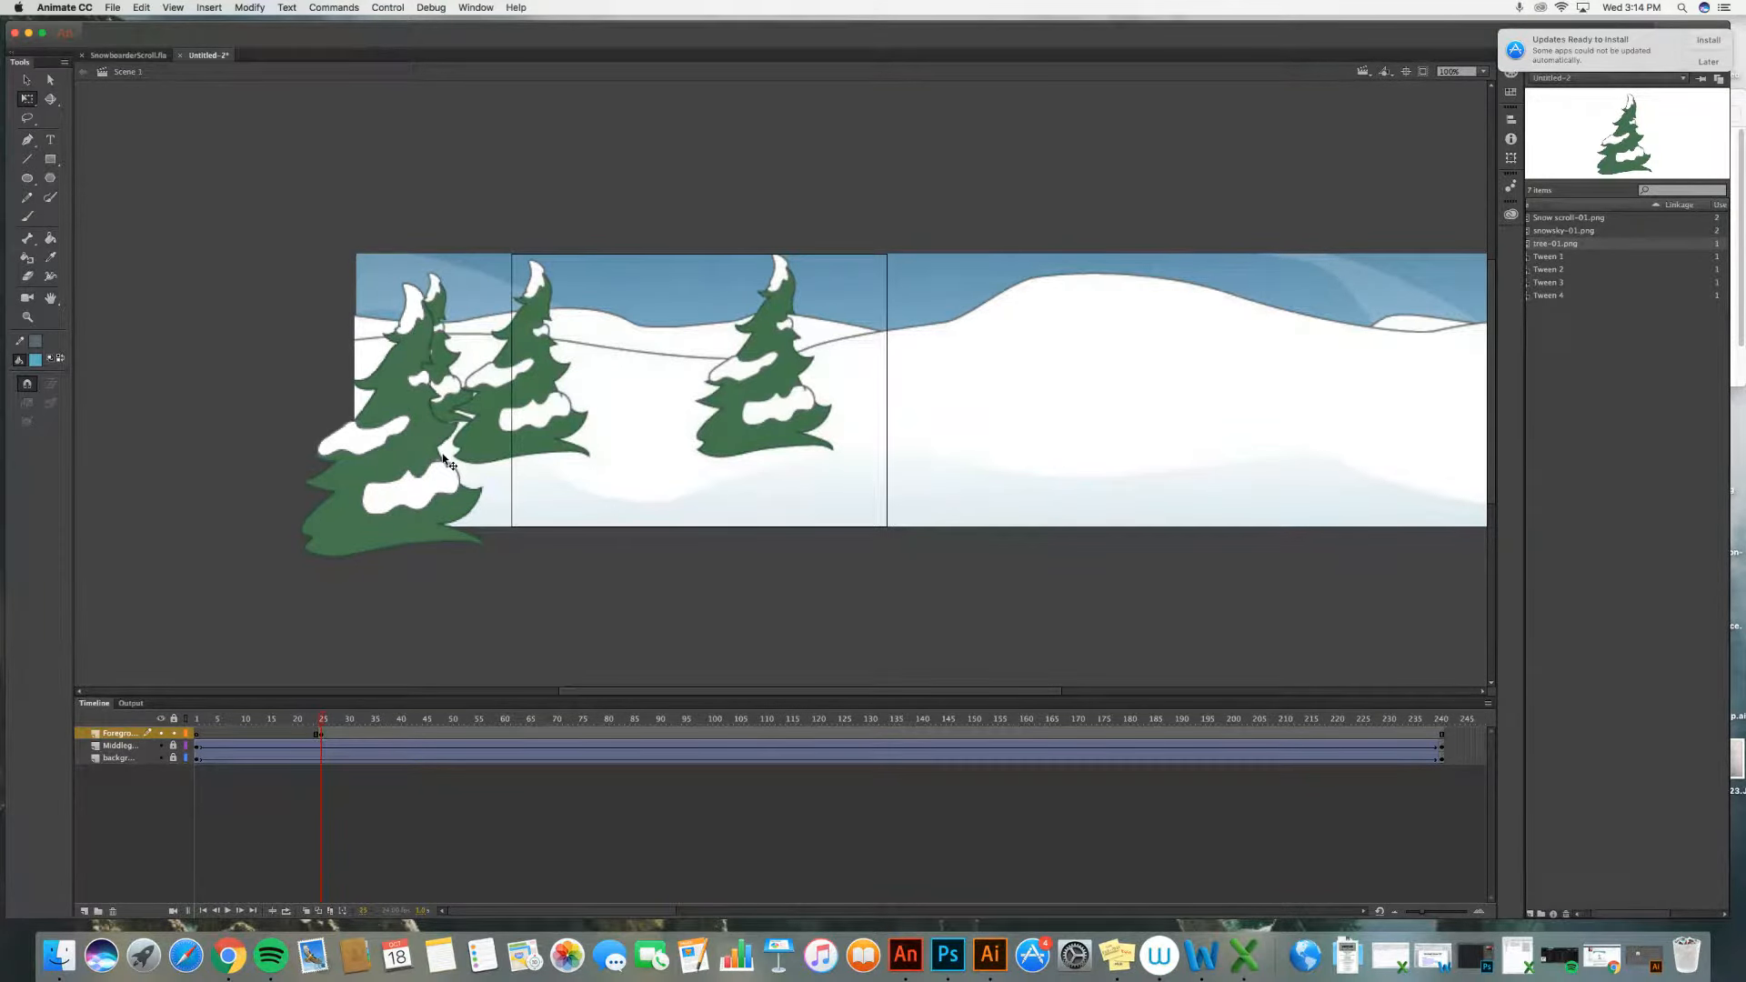
Step: Insert a keyframe at frame 50 on the Foreground layer and move the tree to the stage's right half
mouse_move(322, 721)
mouse_down()
mouse_move(202, 723)
mouse_move(382, 728)
mouse_move(264, 728)
mouse_move(321, 731)
mouse_up()
click(321, 737)
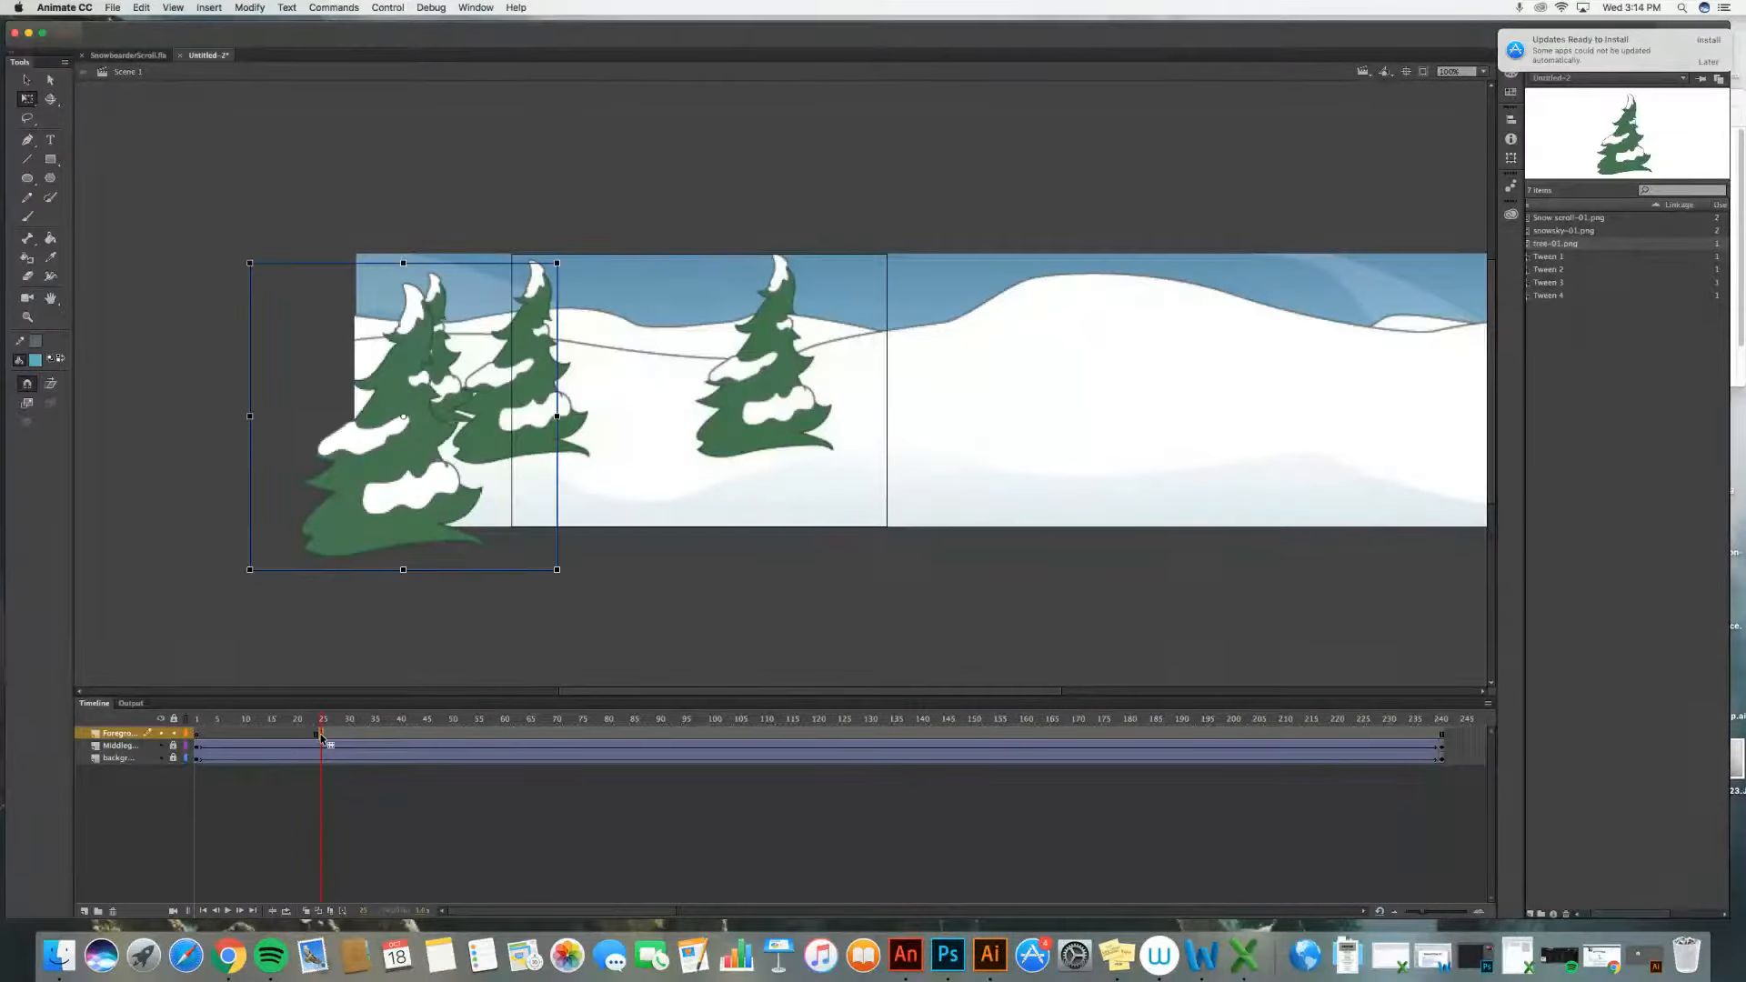
click(452, 737)
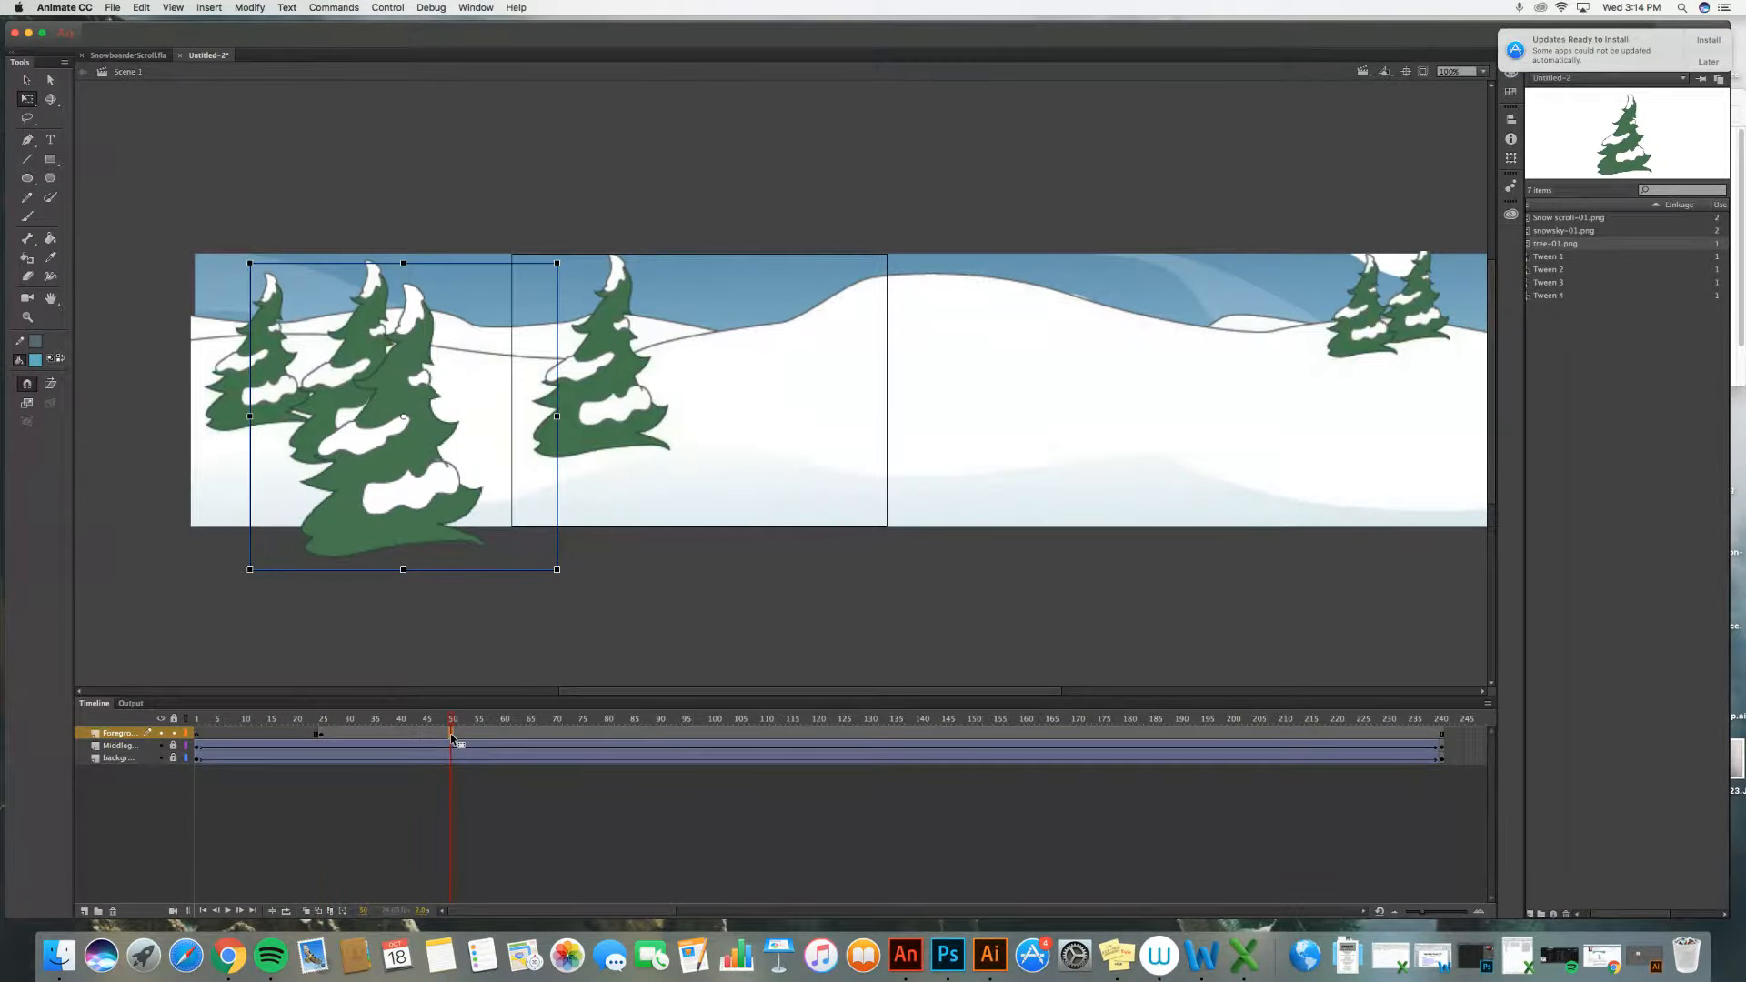
click(208, 8)
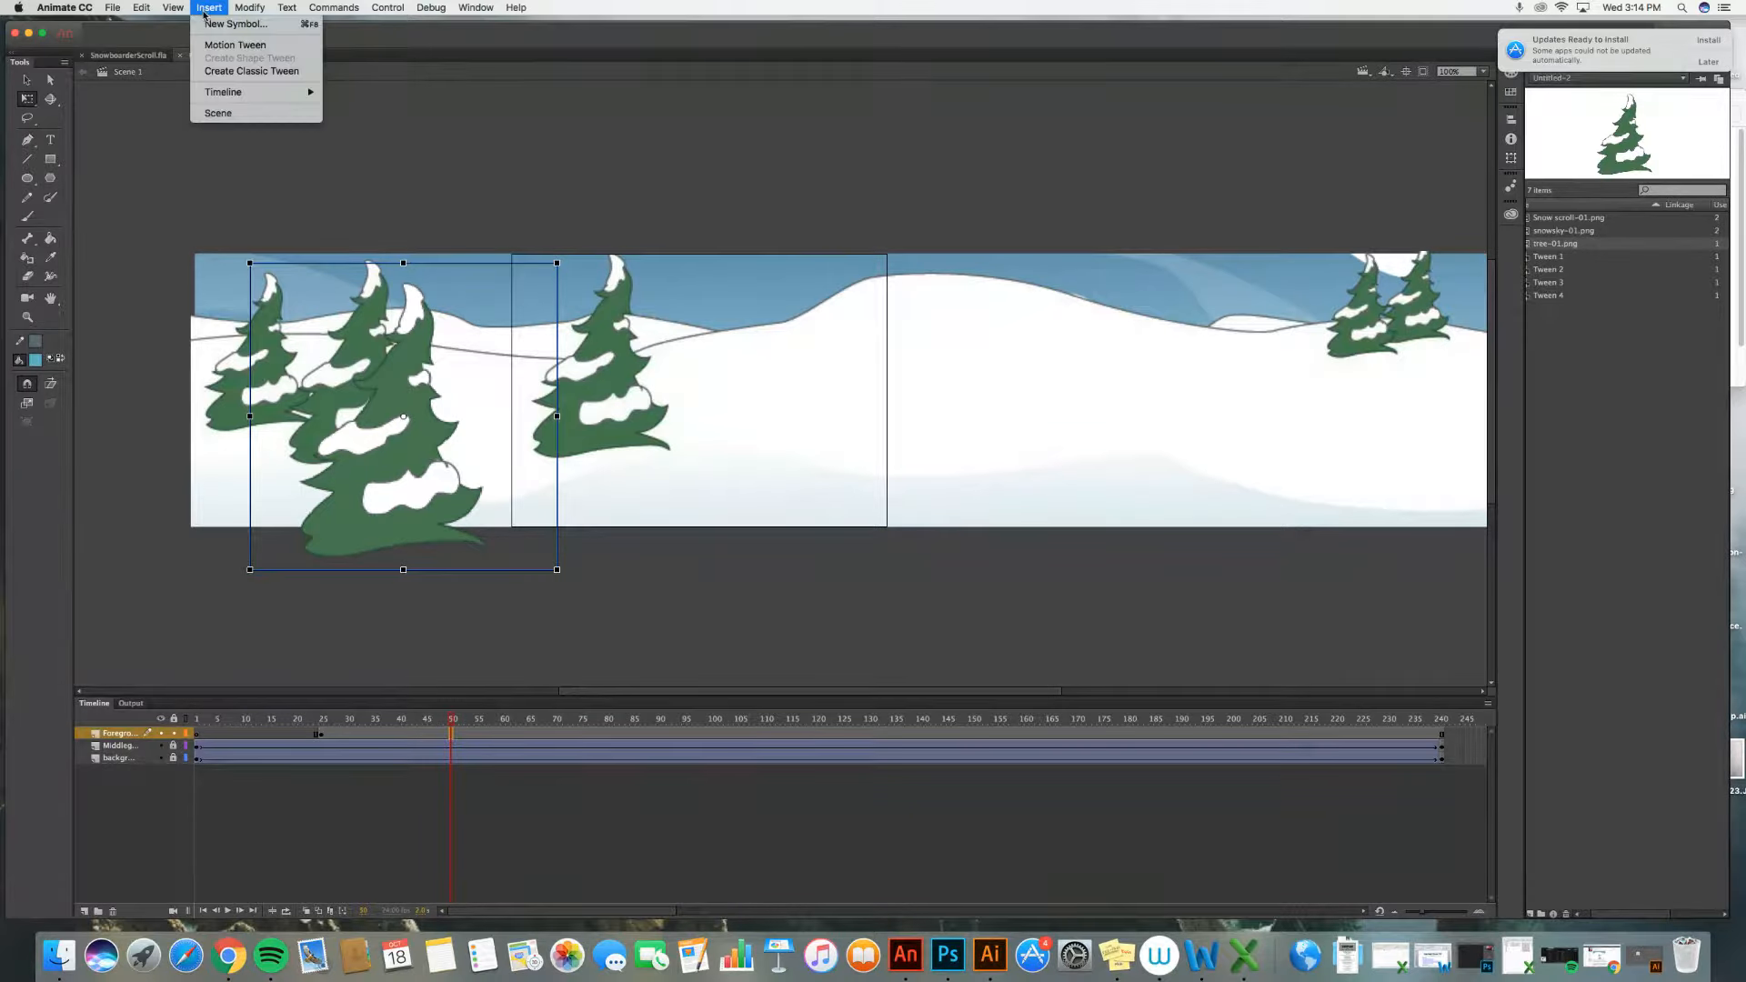
mouse_move(250, 93)
click(373, 140)
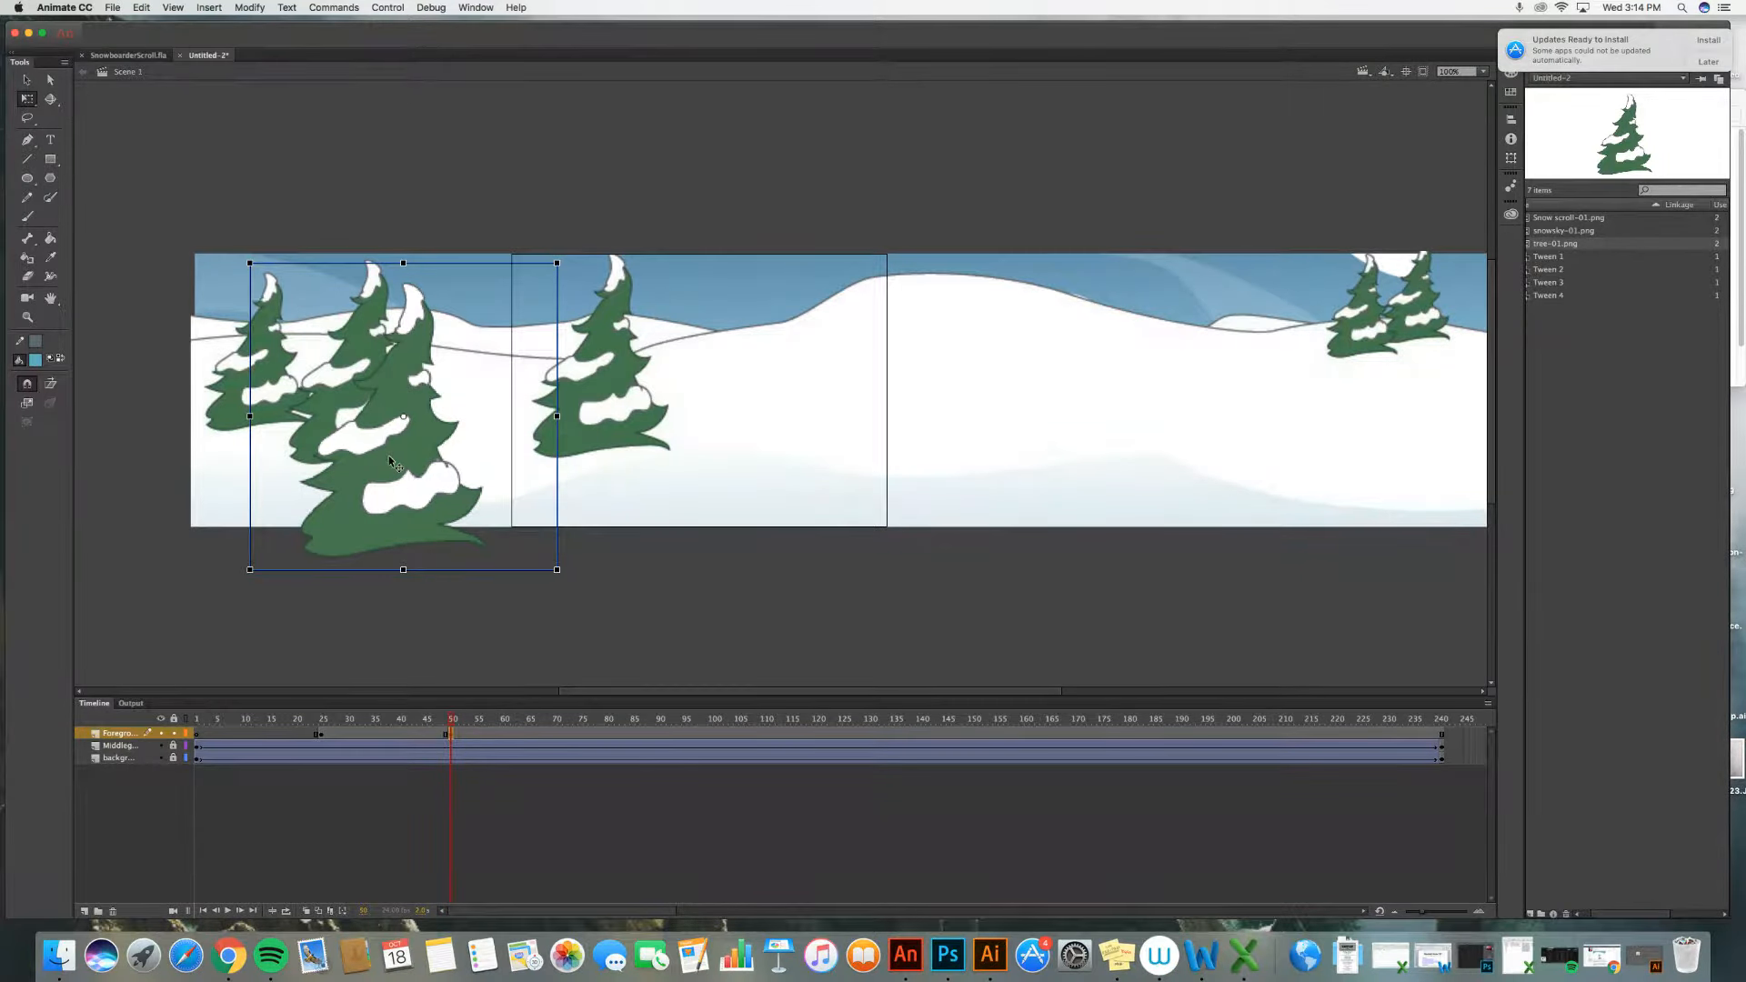
drag(392, 466, 984, 474)
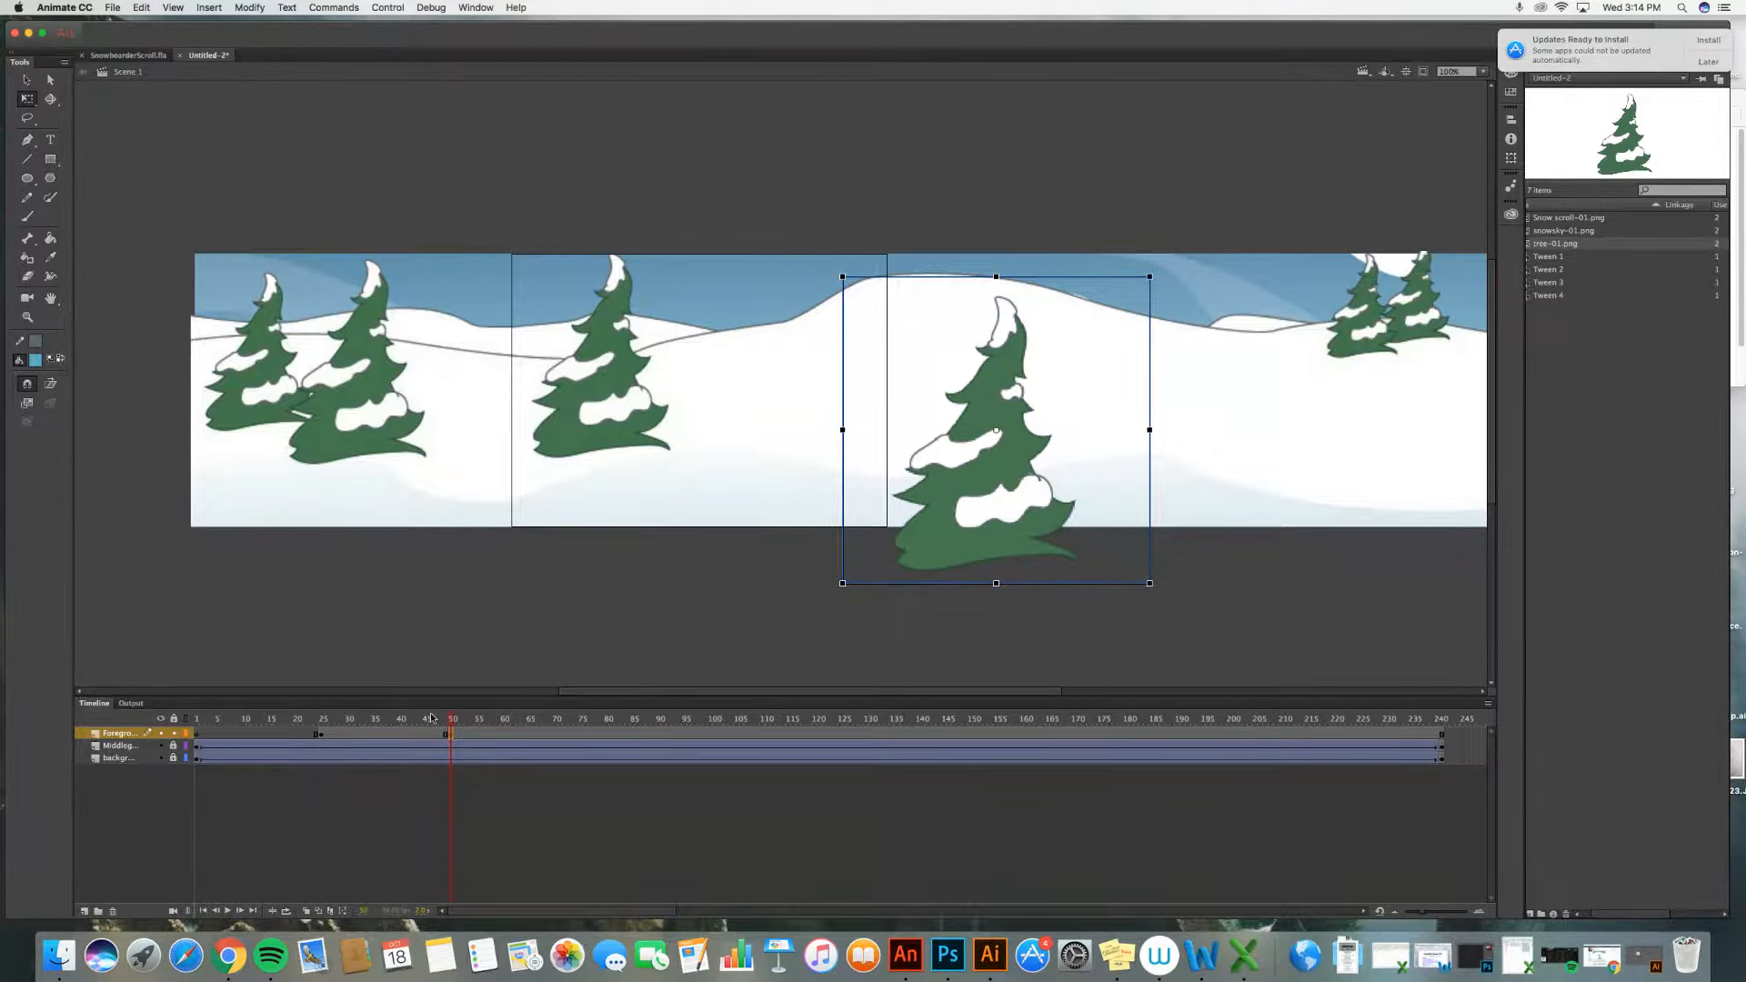
Step: Create a classic tween between the Foreground keyframes at frames 25 and 50
mouse_move(452, 722)
mouse_down()
mouse_move(255, 722)
mouse_move(496, 746)
mouse_move(442, 735)
mouse_move(466, 733)
mouse_up()
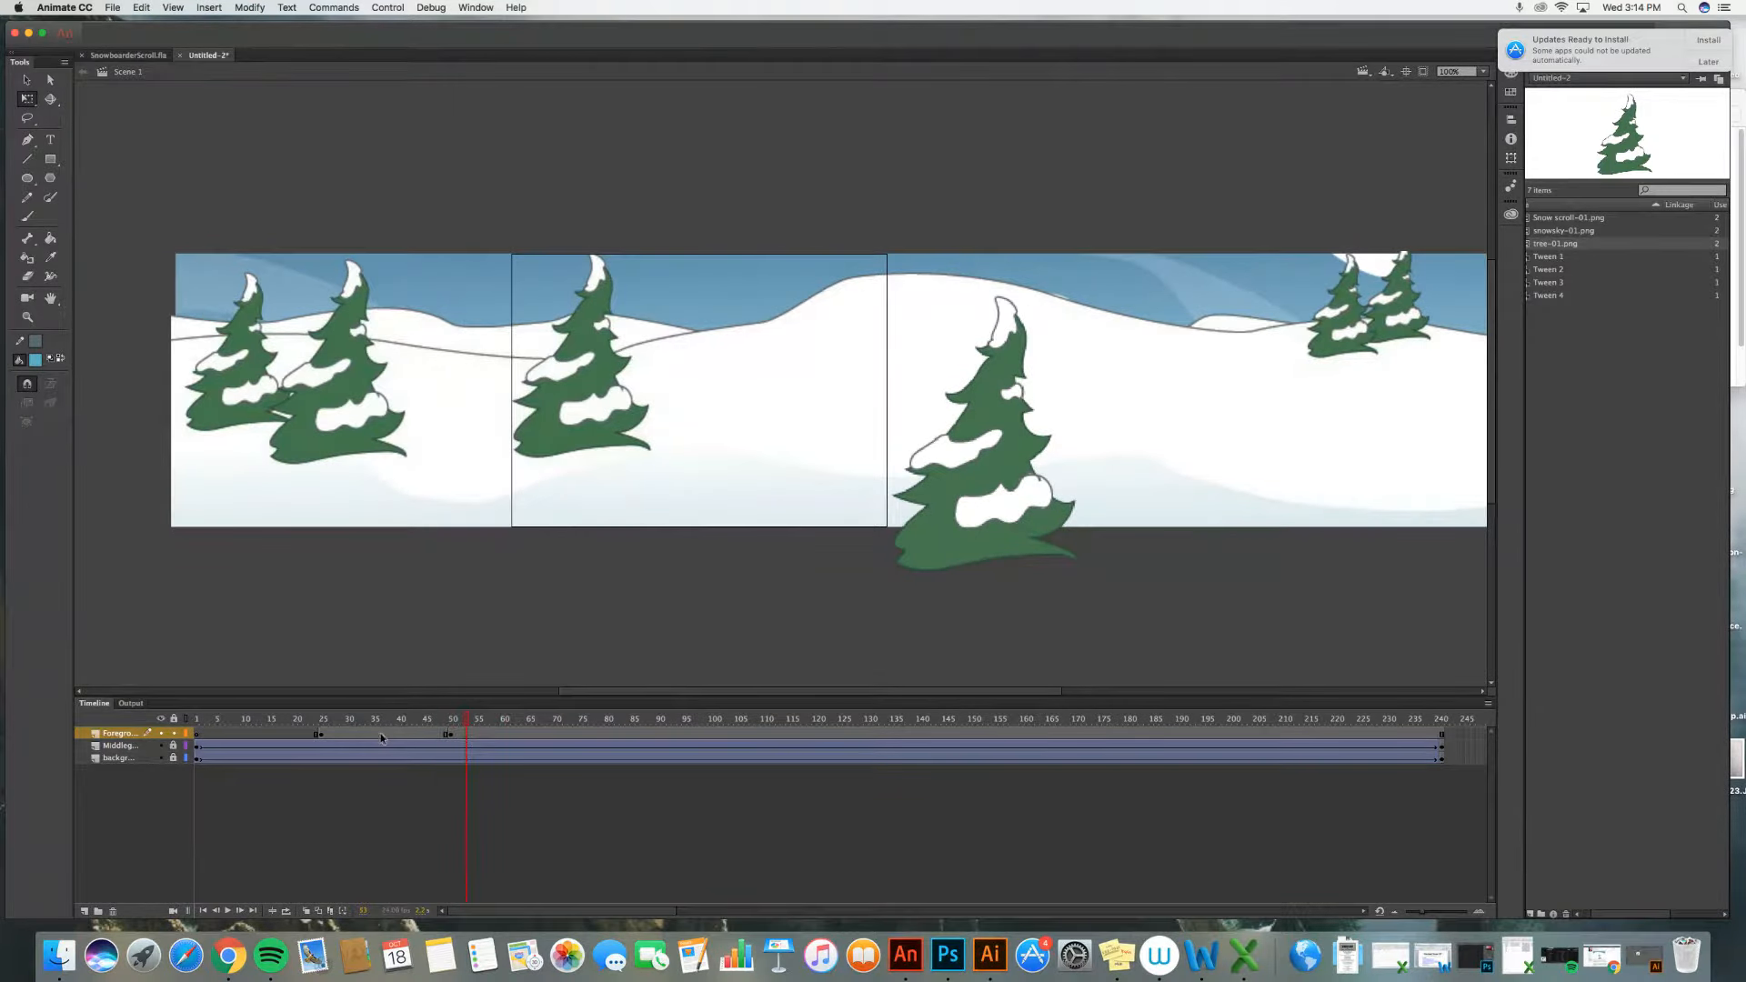
click(381, 737)
right_click(382, 734)
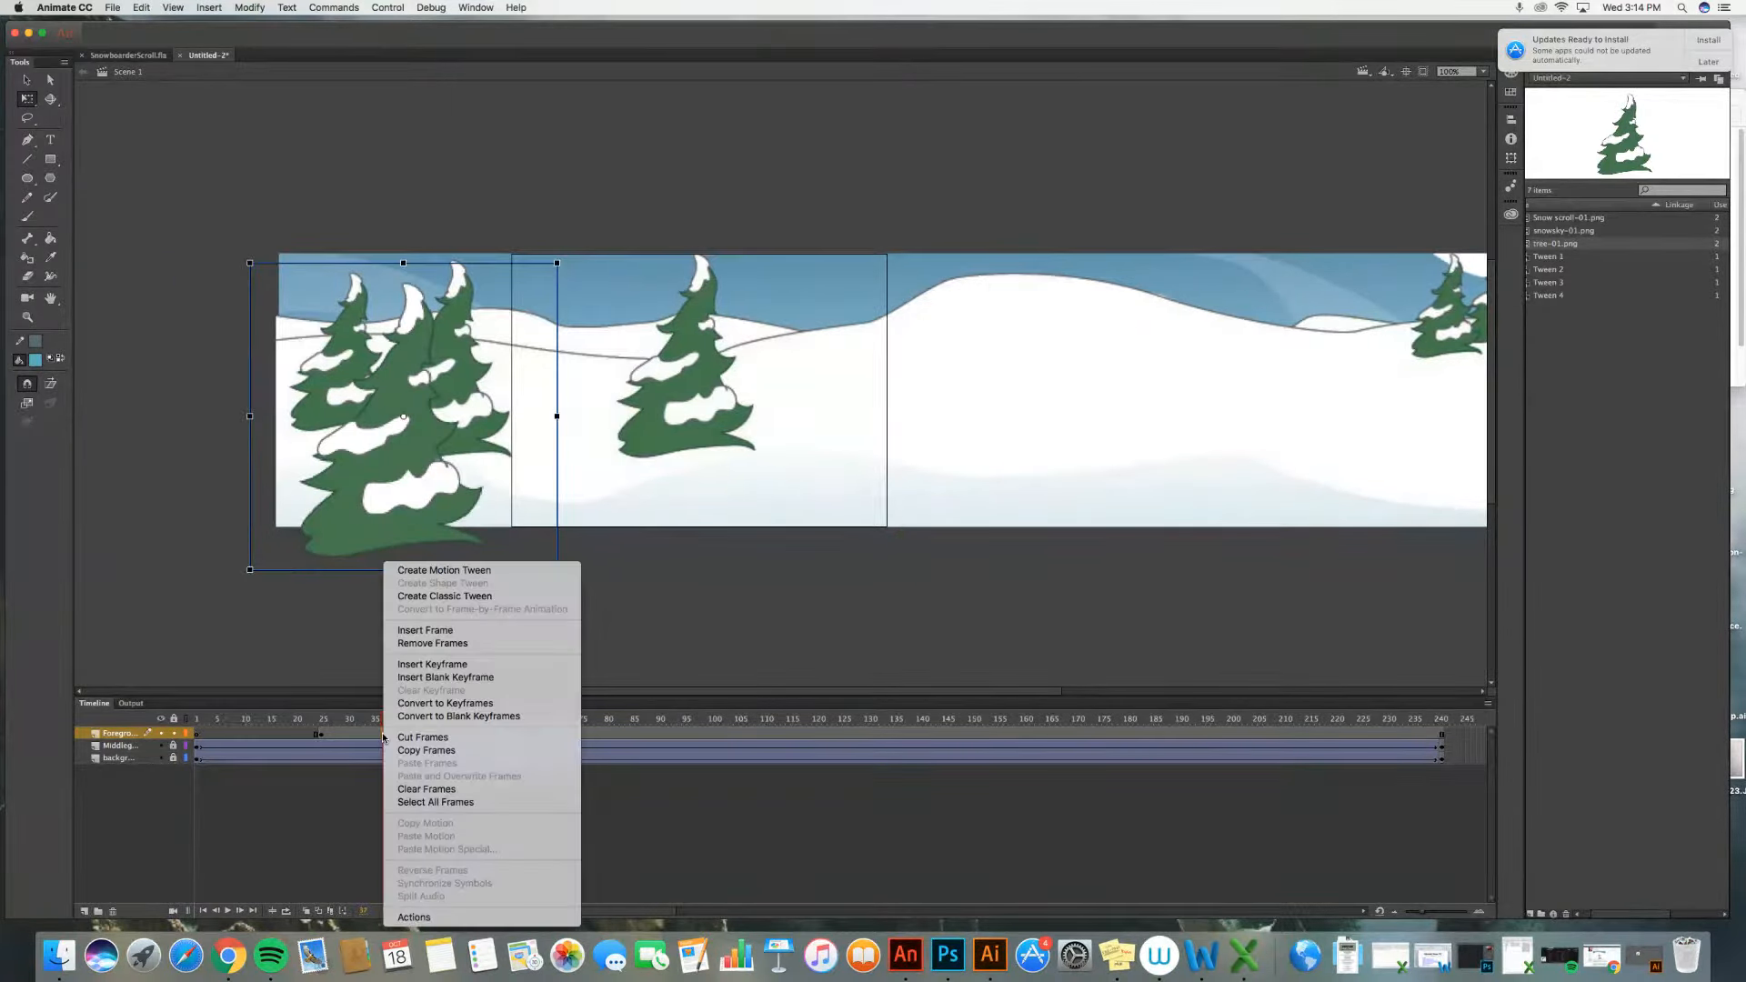
click(430, 597)
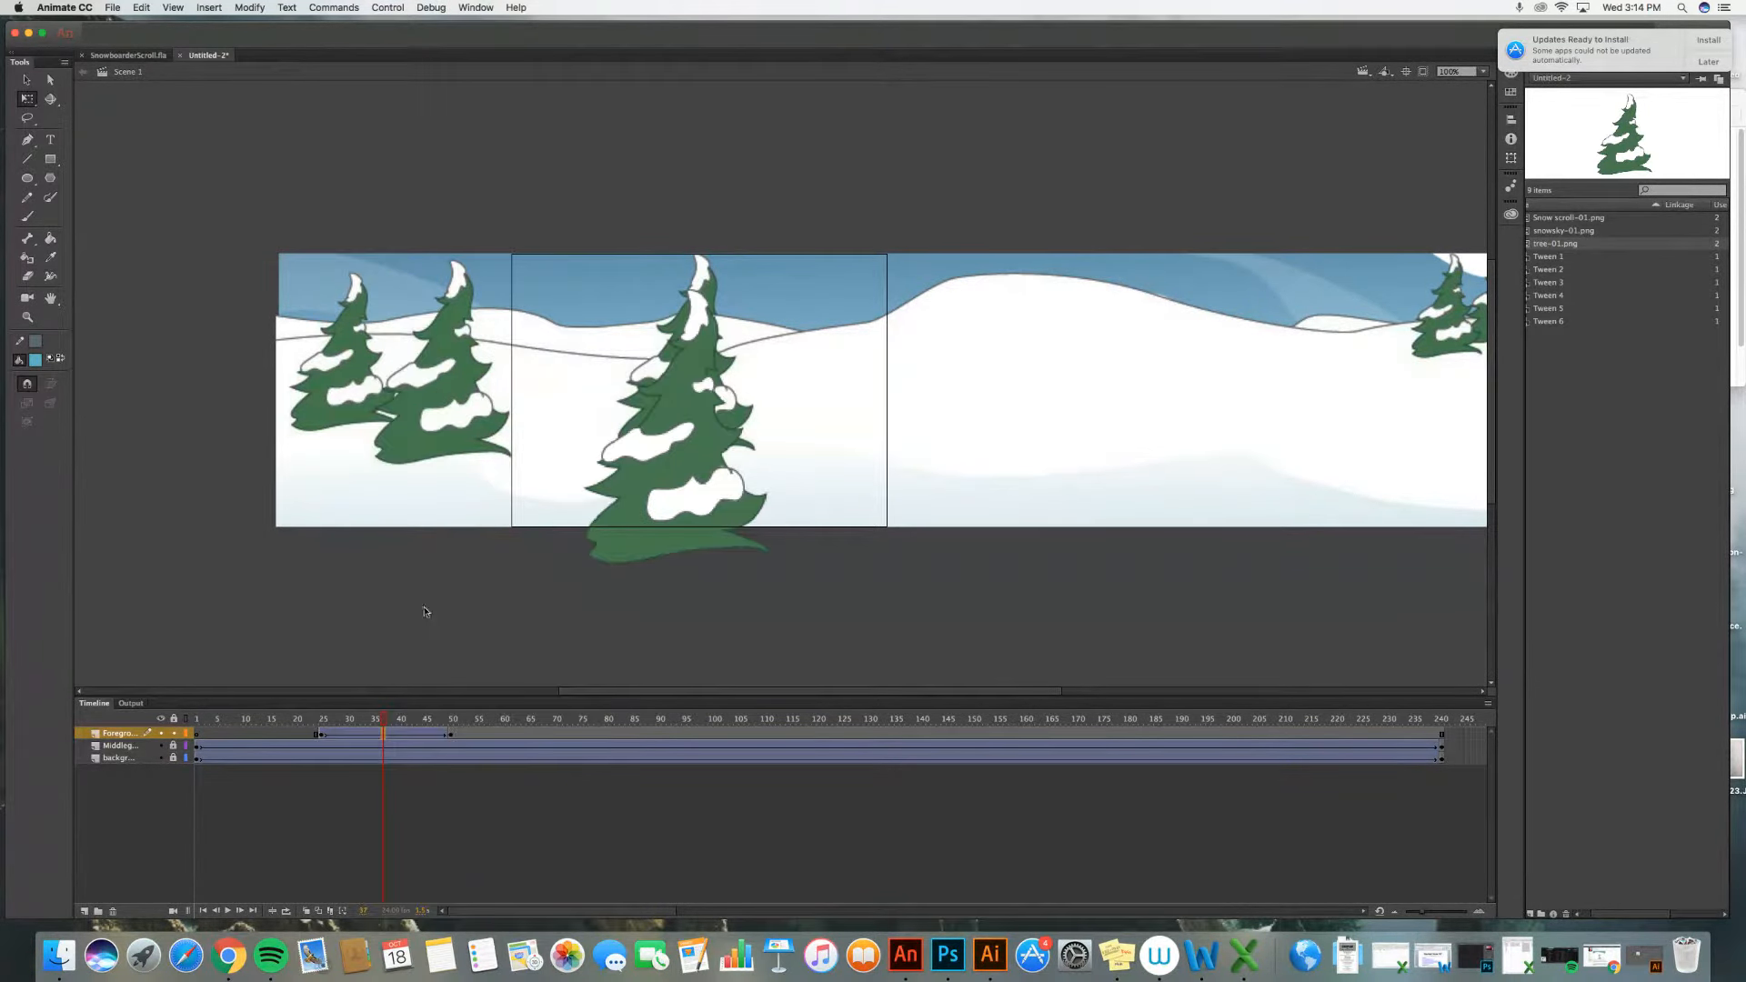
Step: Reverse the tree's motion: move it to the stage's right half at frame 25 and back to the left edge at frame 50
click(250, 719)
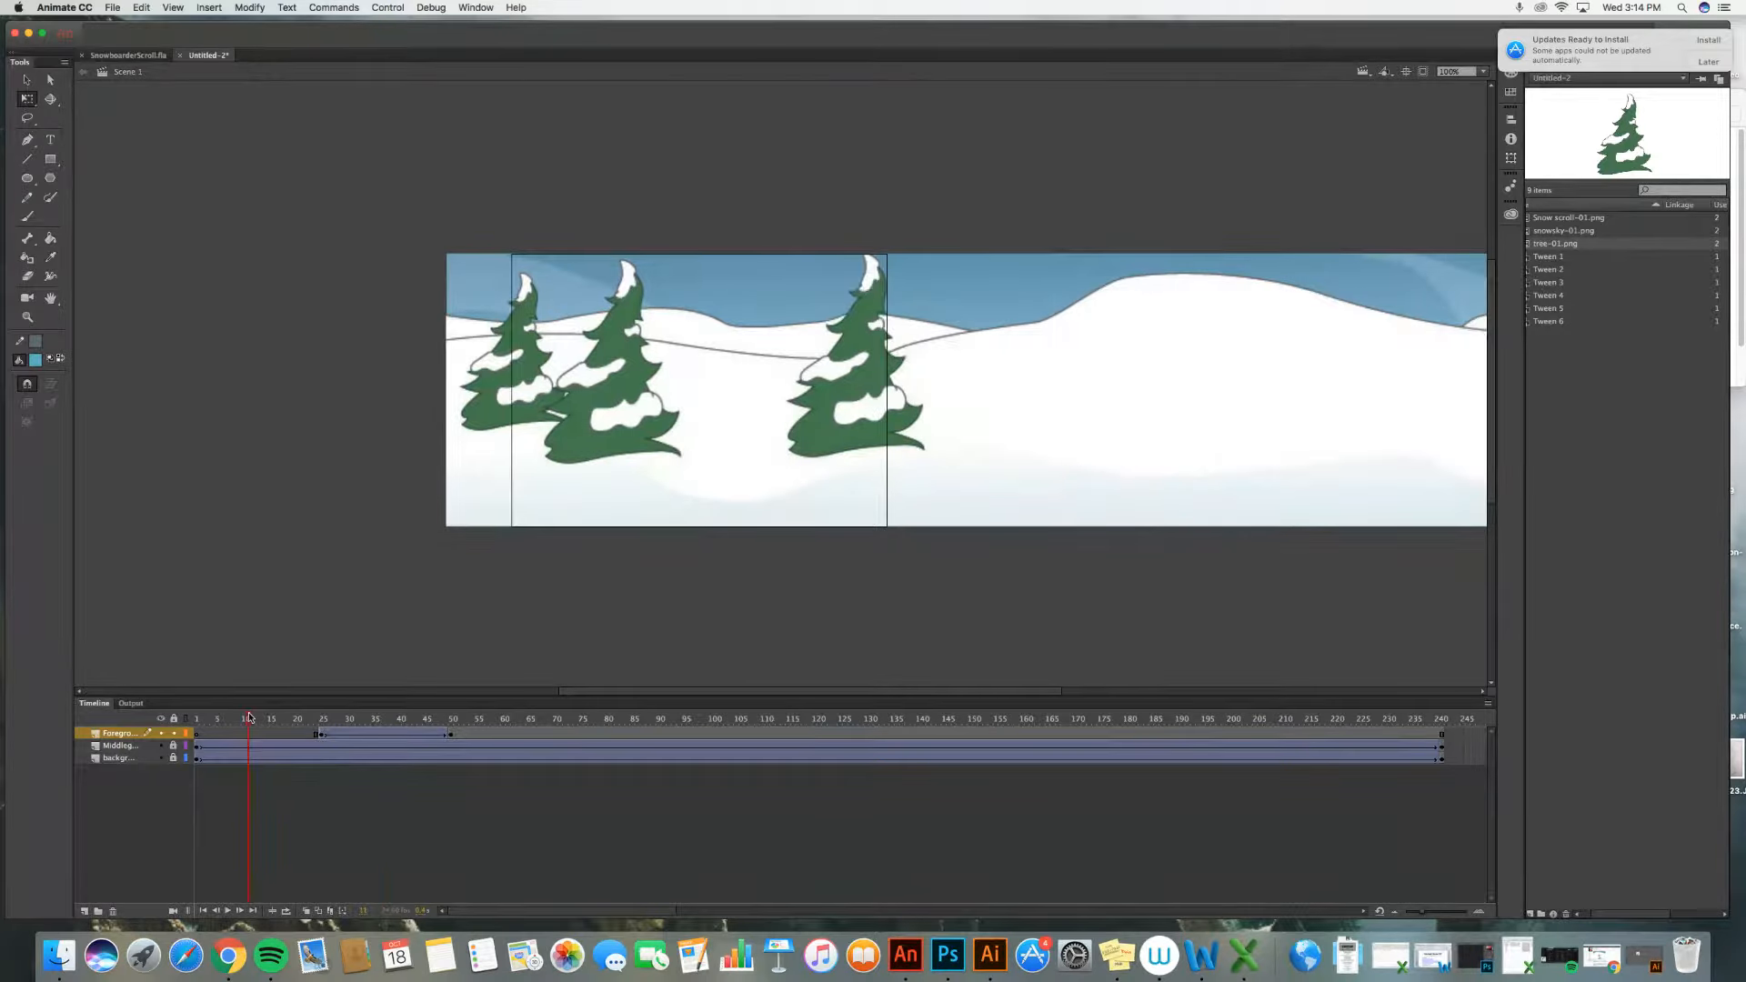
drag(249, 718, 452, 730)
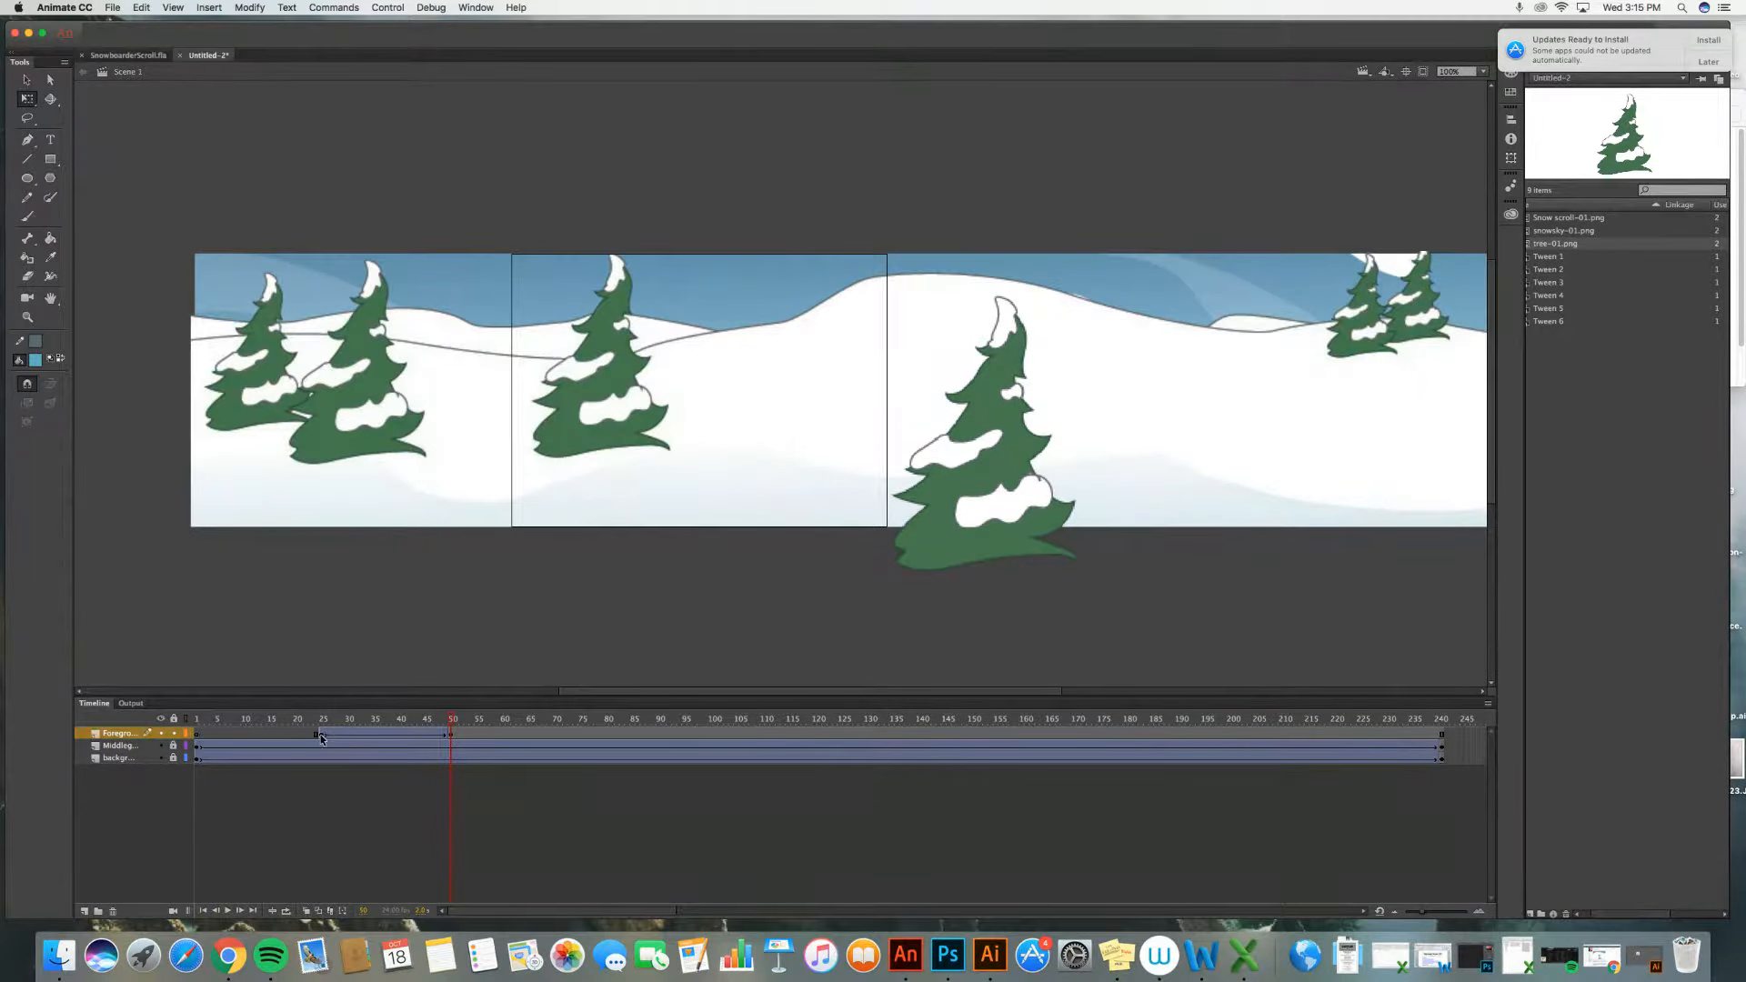
click(321, 737)
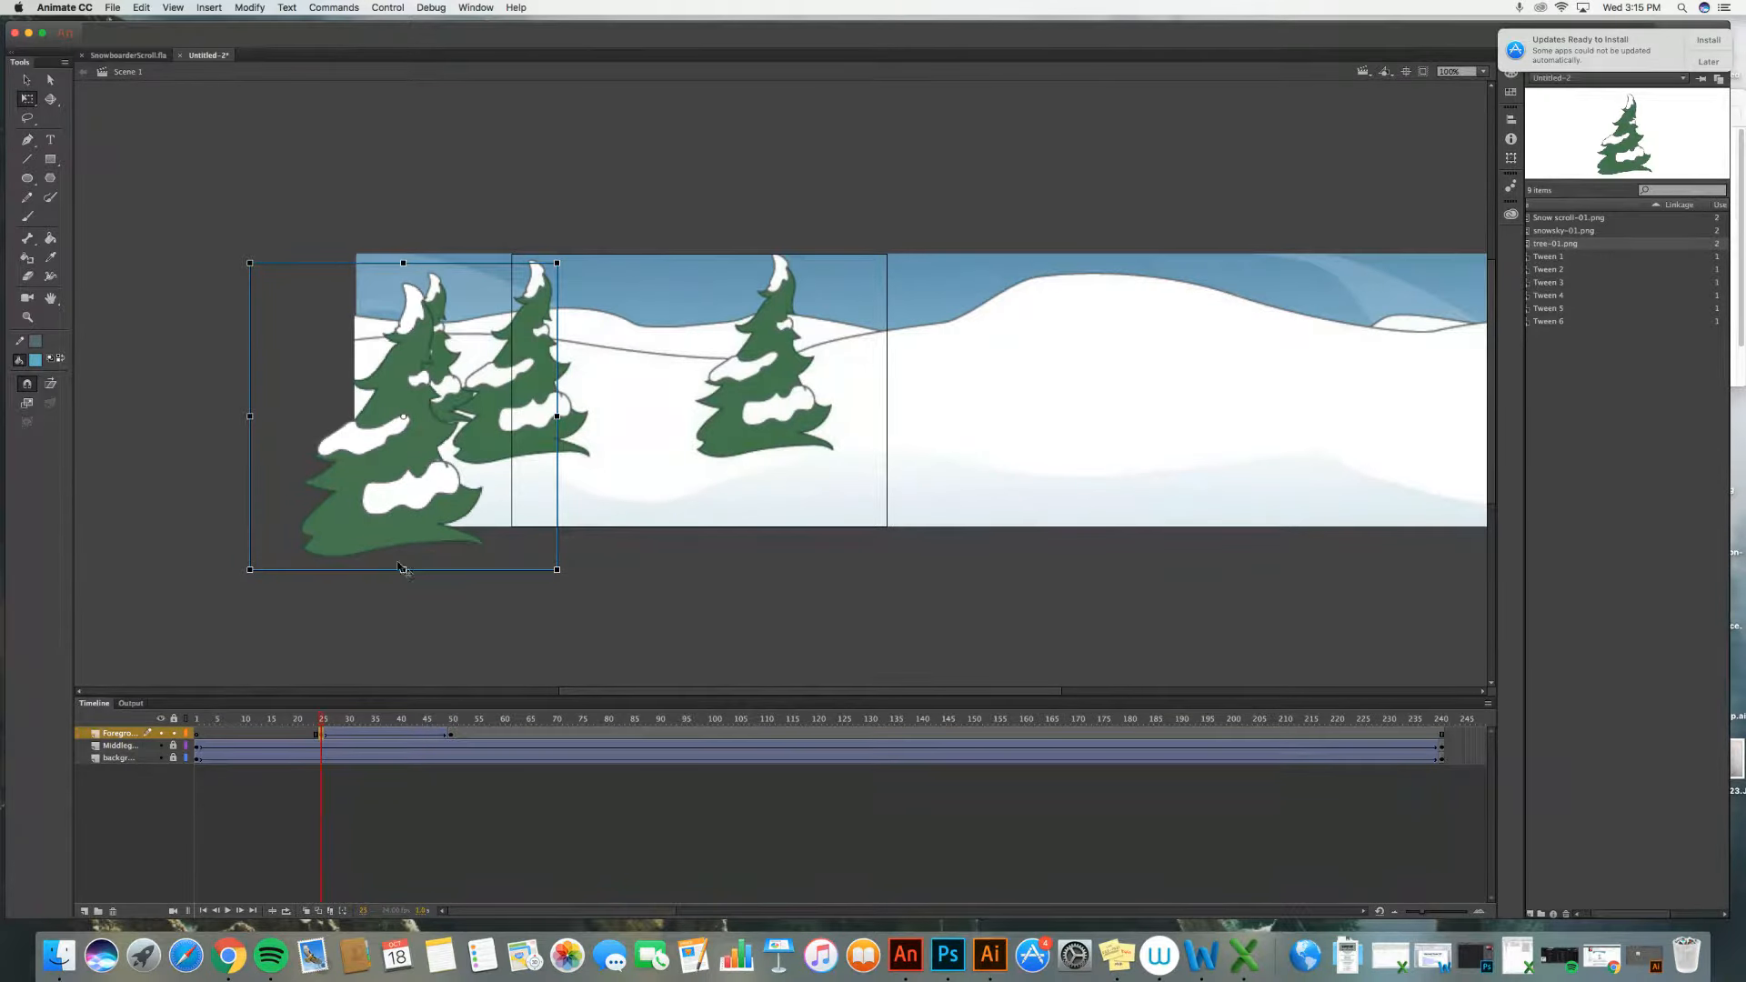
drag(371, 492, 968, 508)
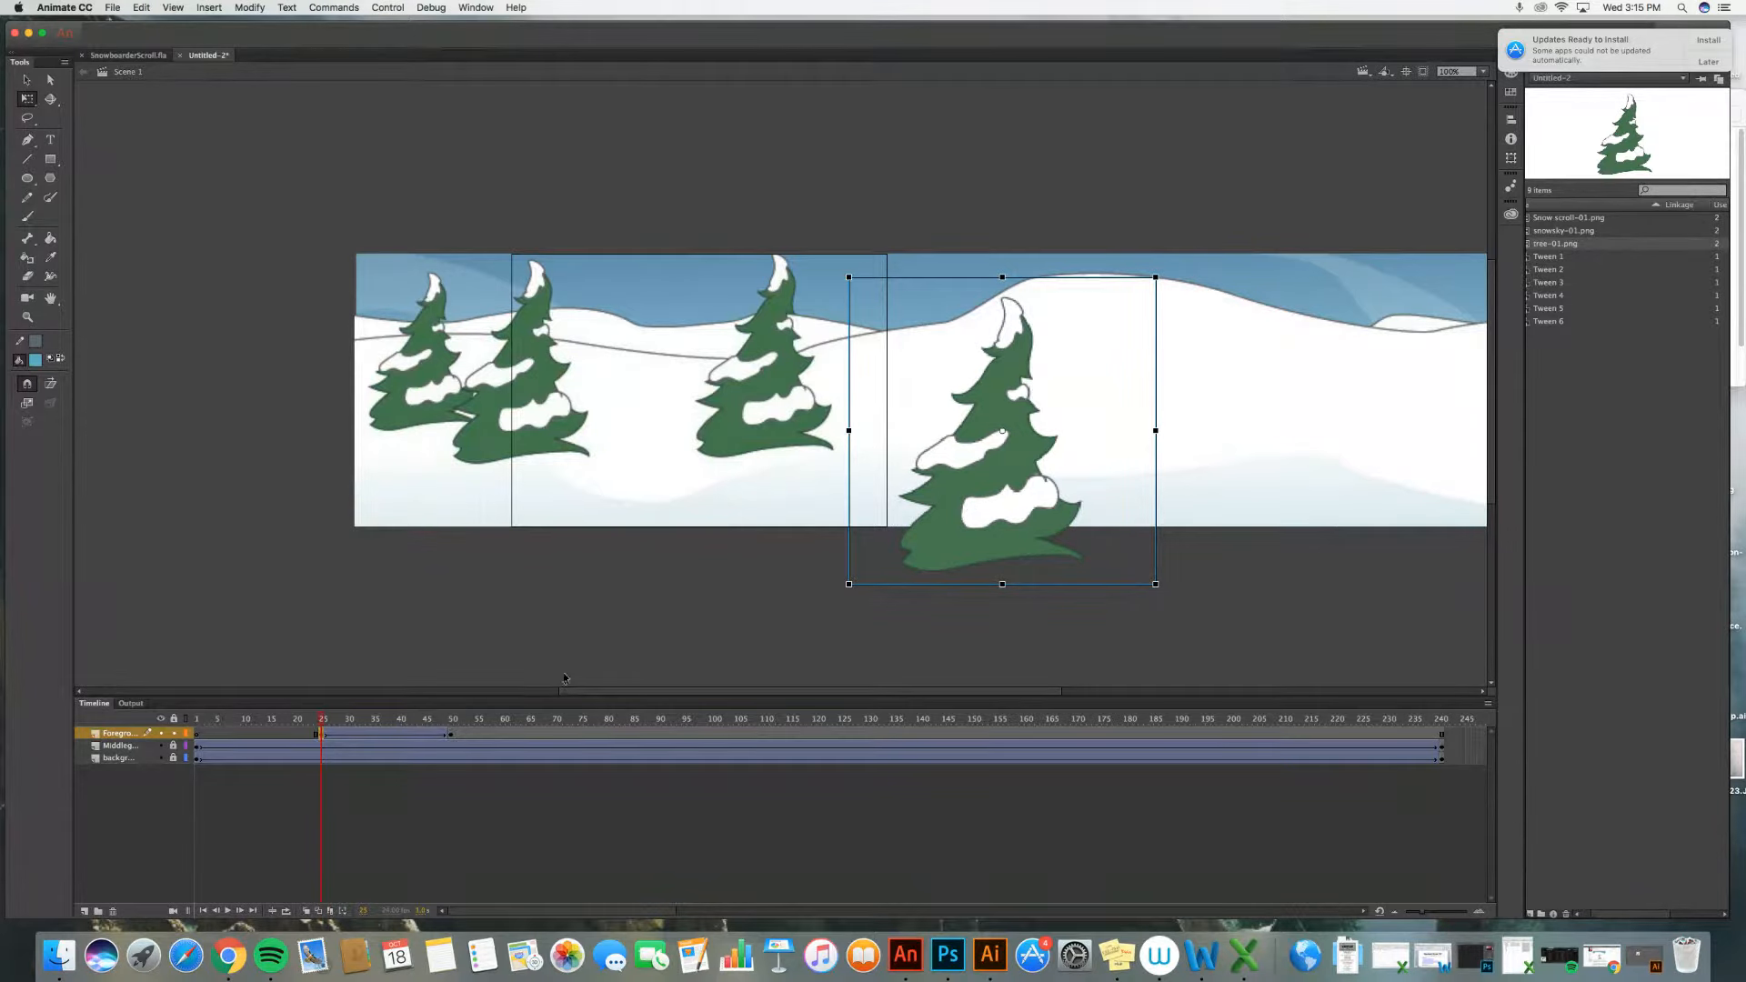
click(451, 739)
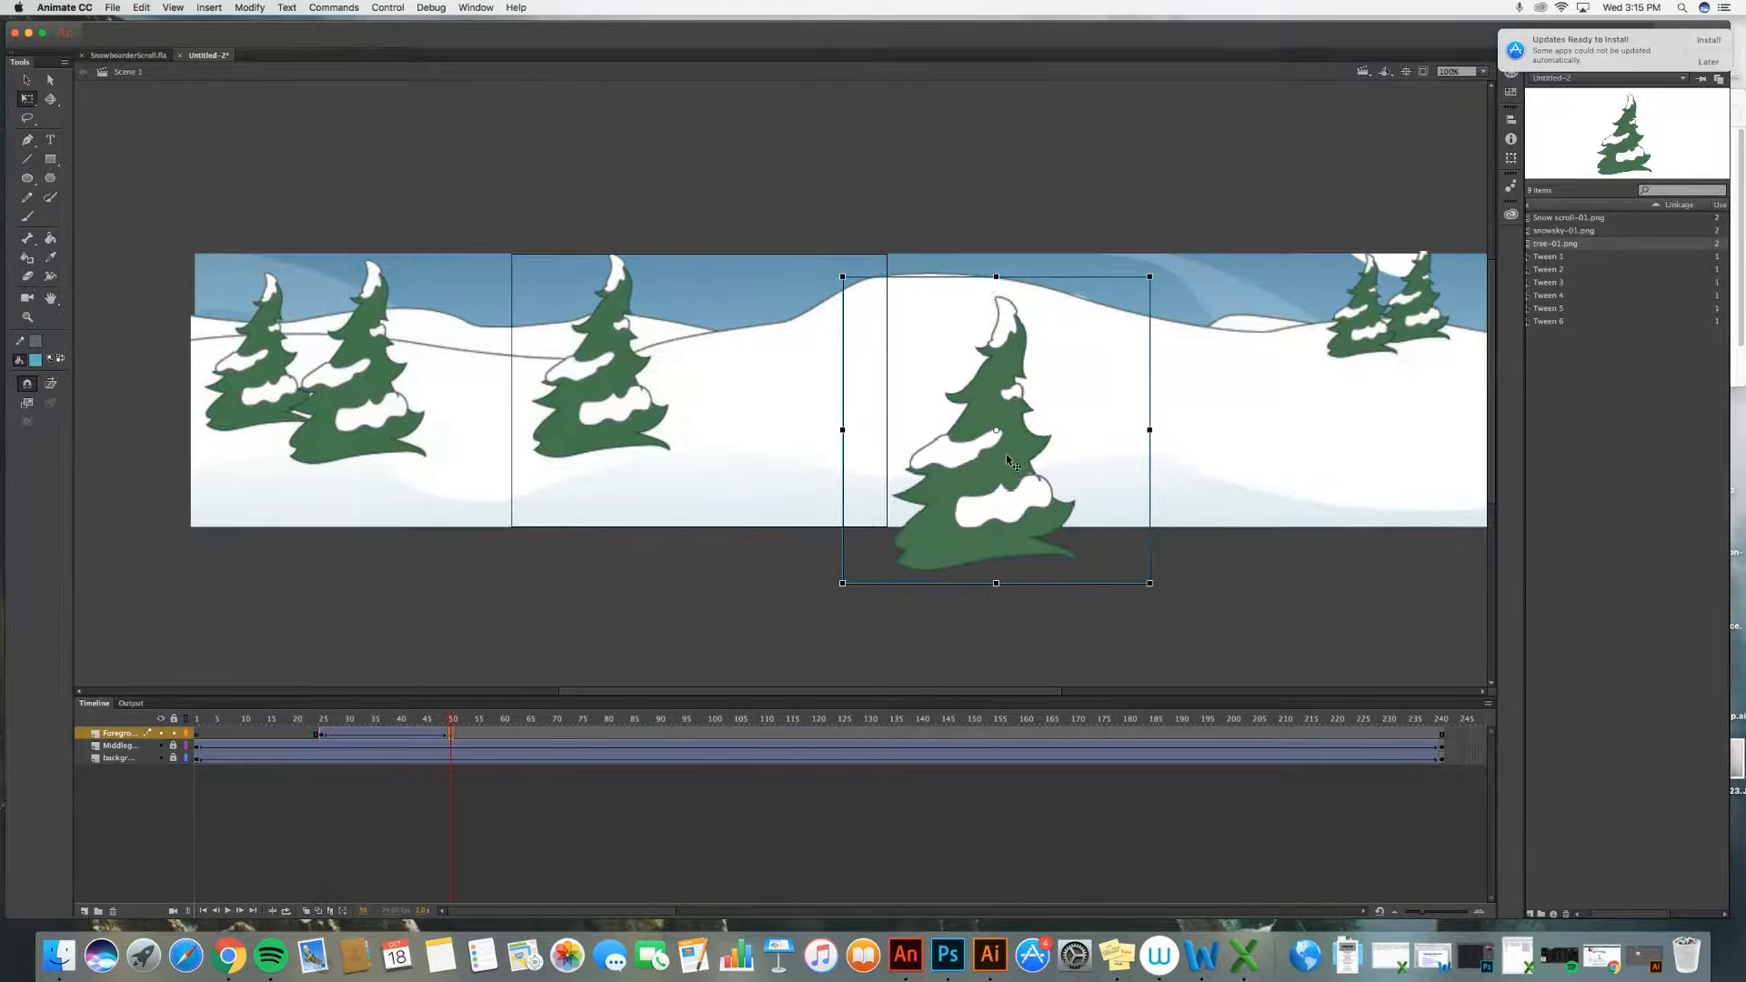
drag(997, 466, 432, 491)
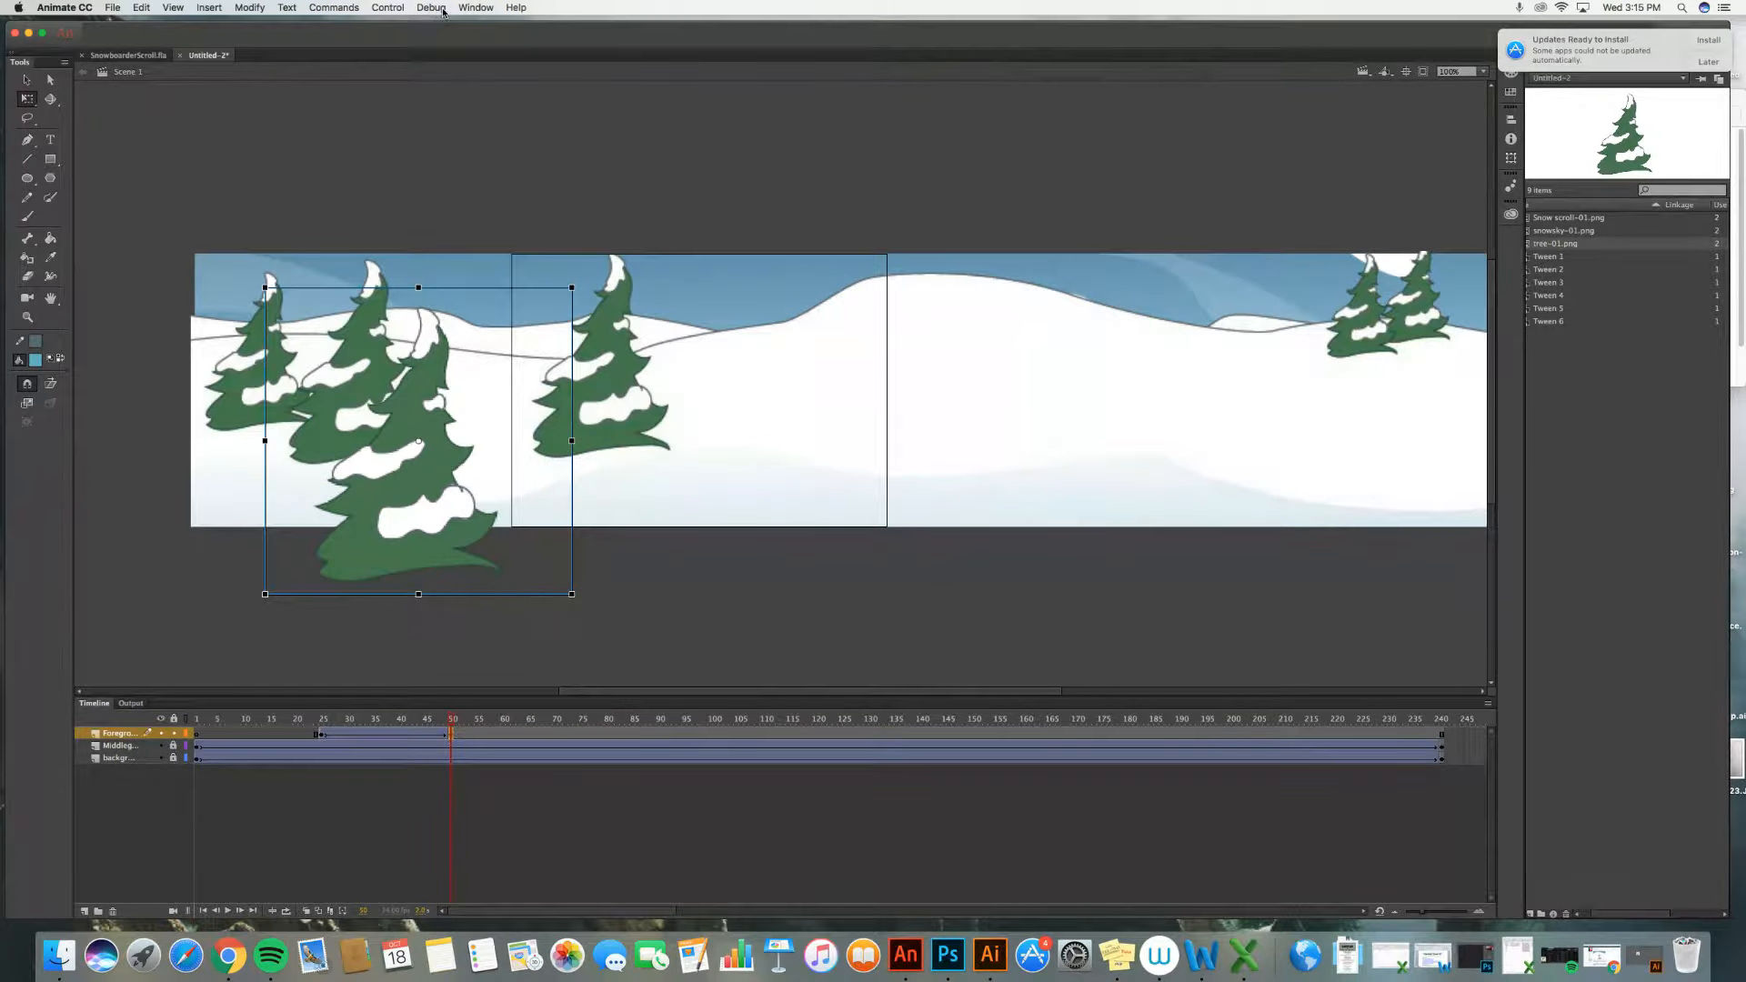
Step: Test the scene and close the test window
click(409, 8)
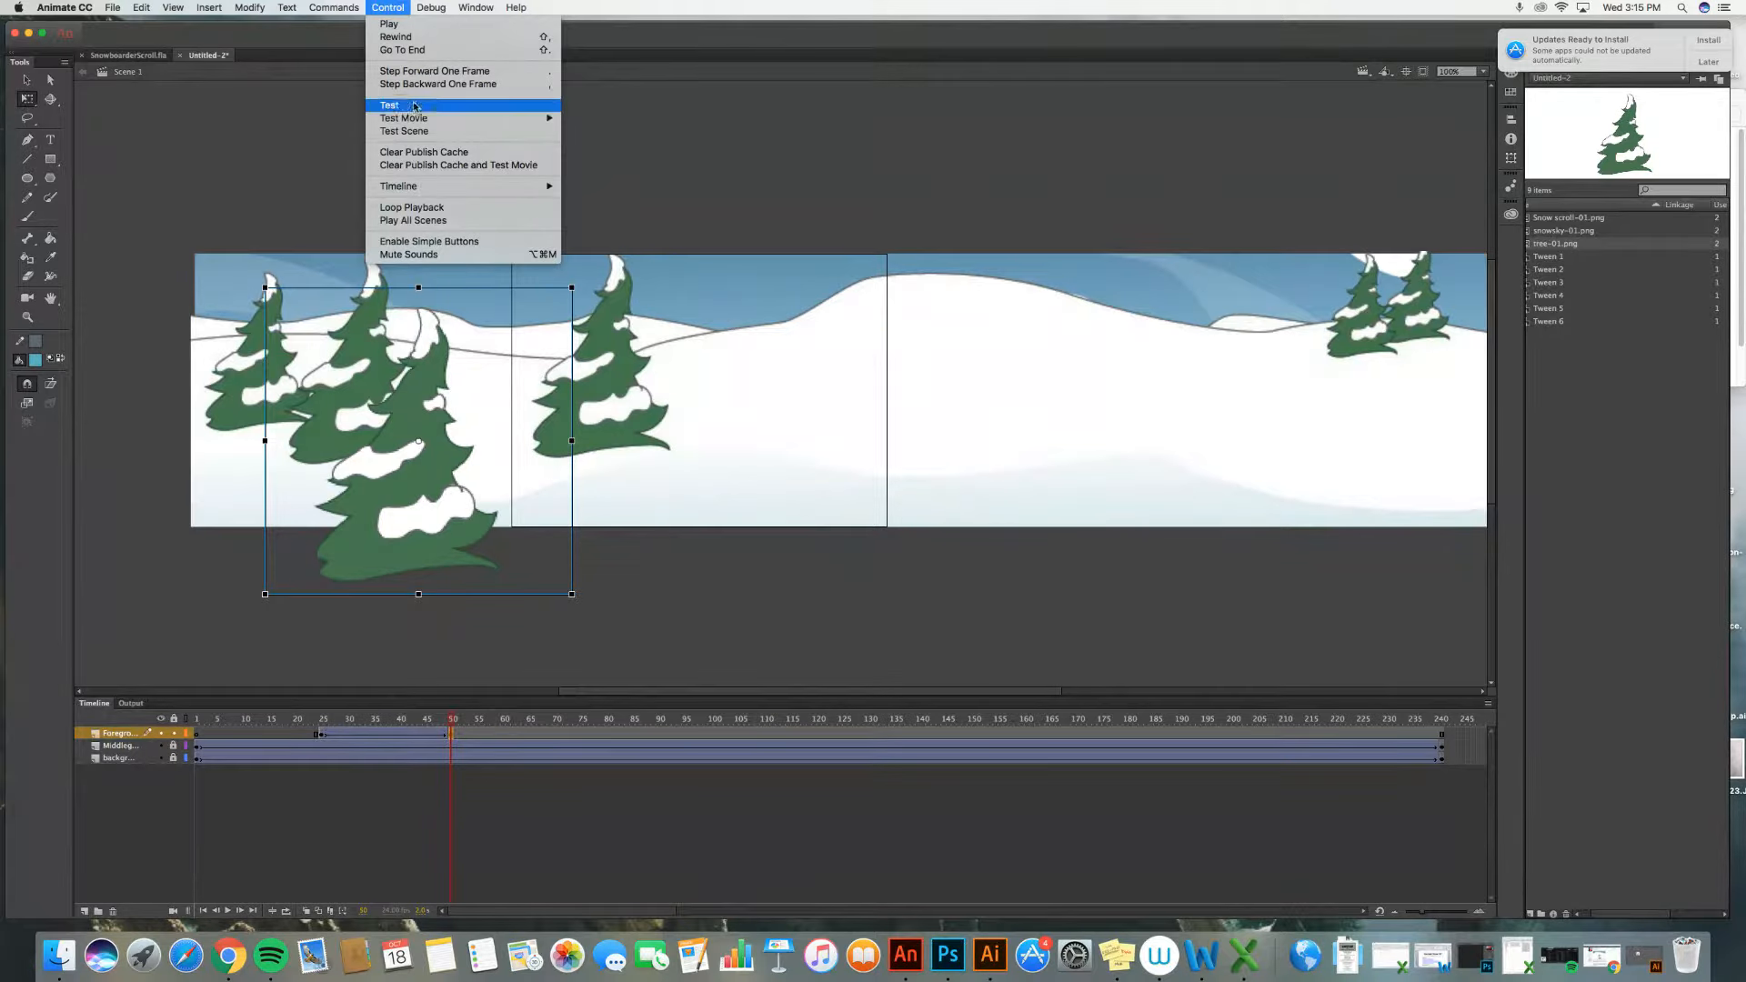
mouse_move(440, 119)
click(639, 122)
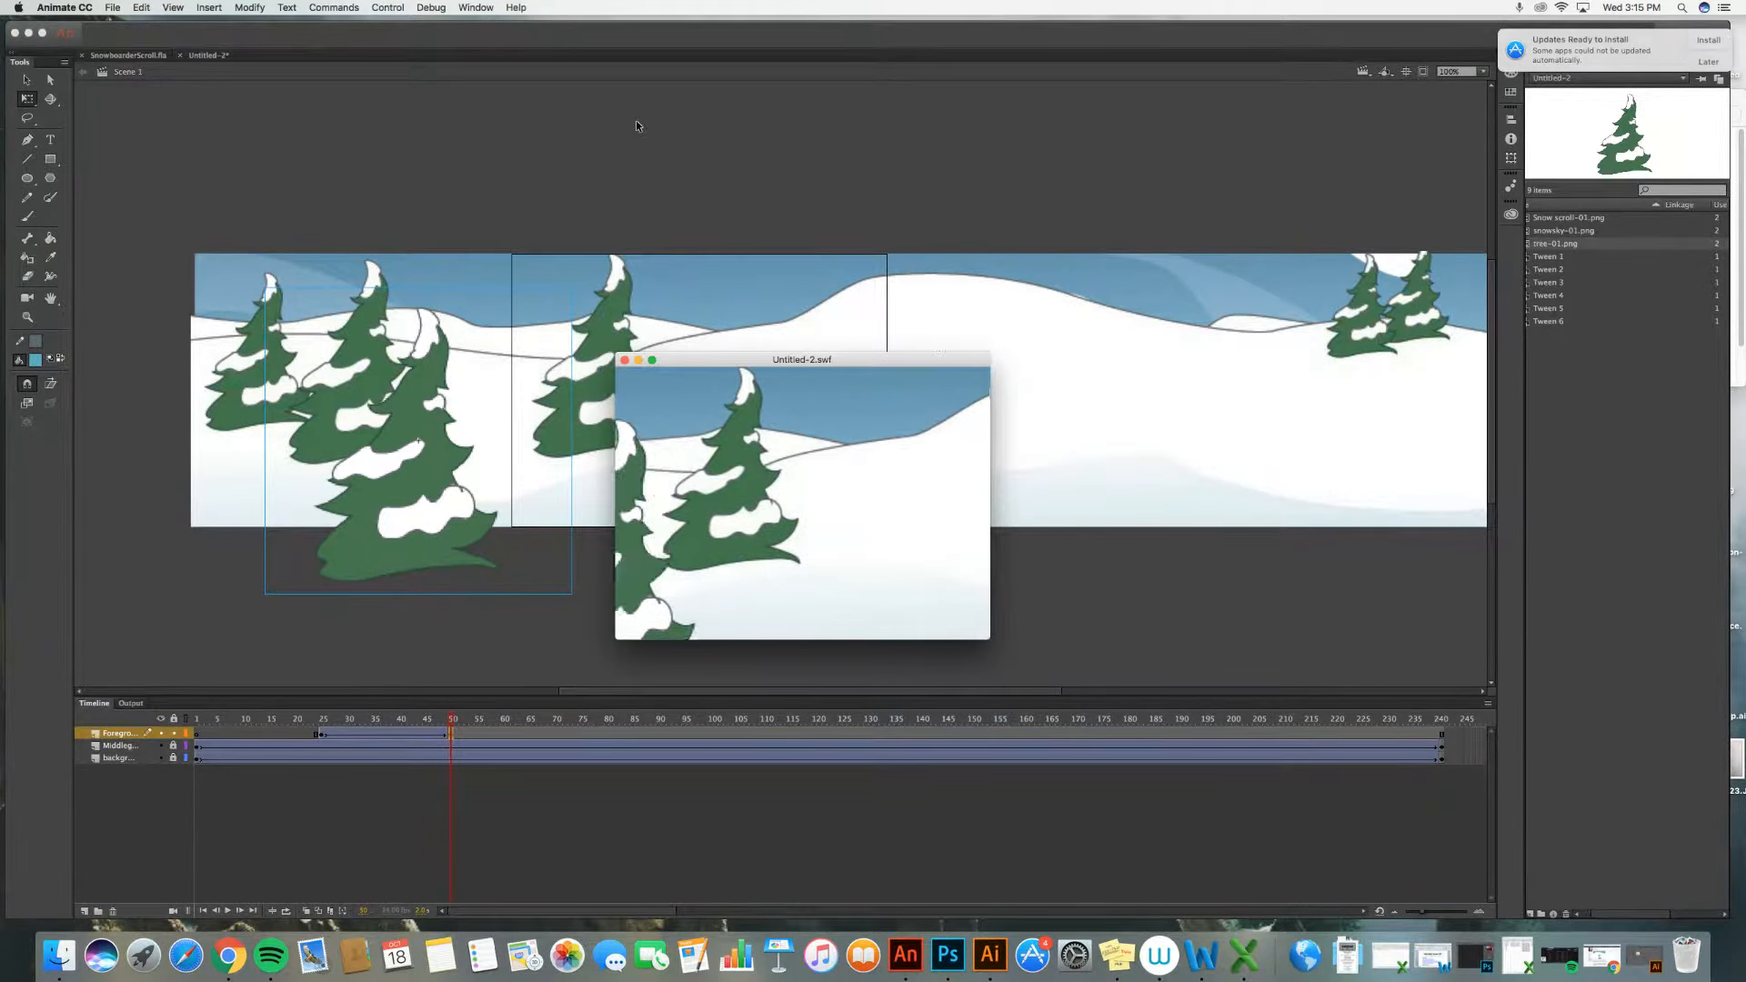
click(624, 359)
Step: Insert a Foreground keyframe around frame 82 and enlarge the tree by scaling it from its corner
scroll(548, 599, down, 2)
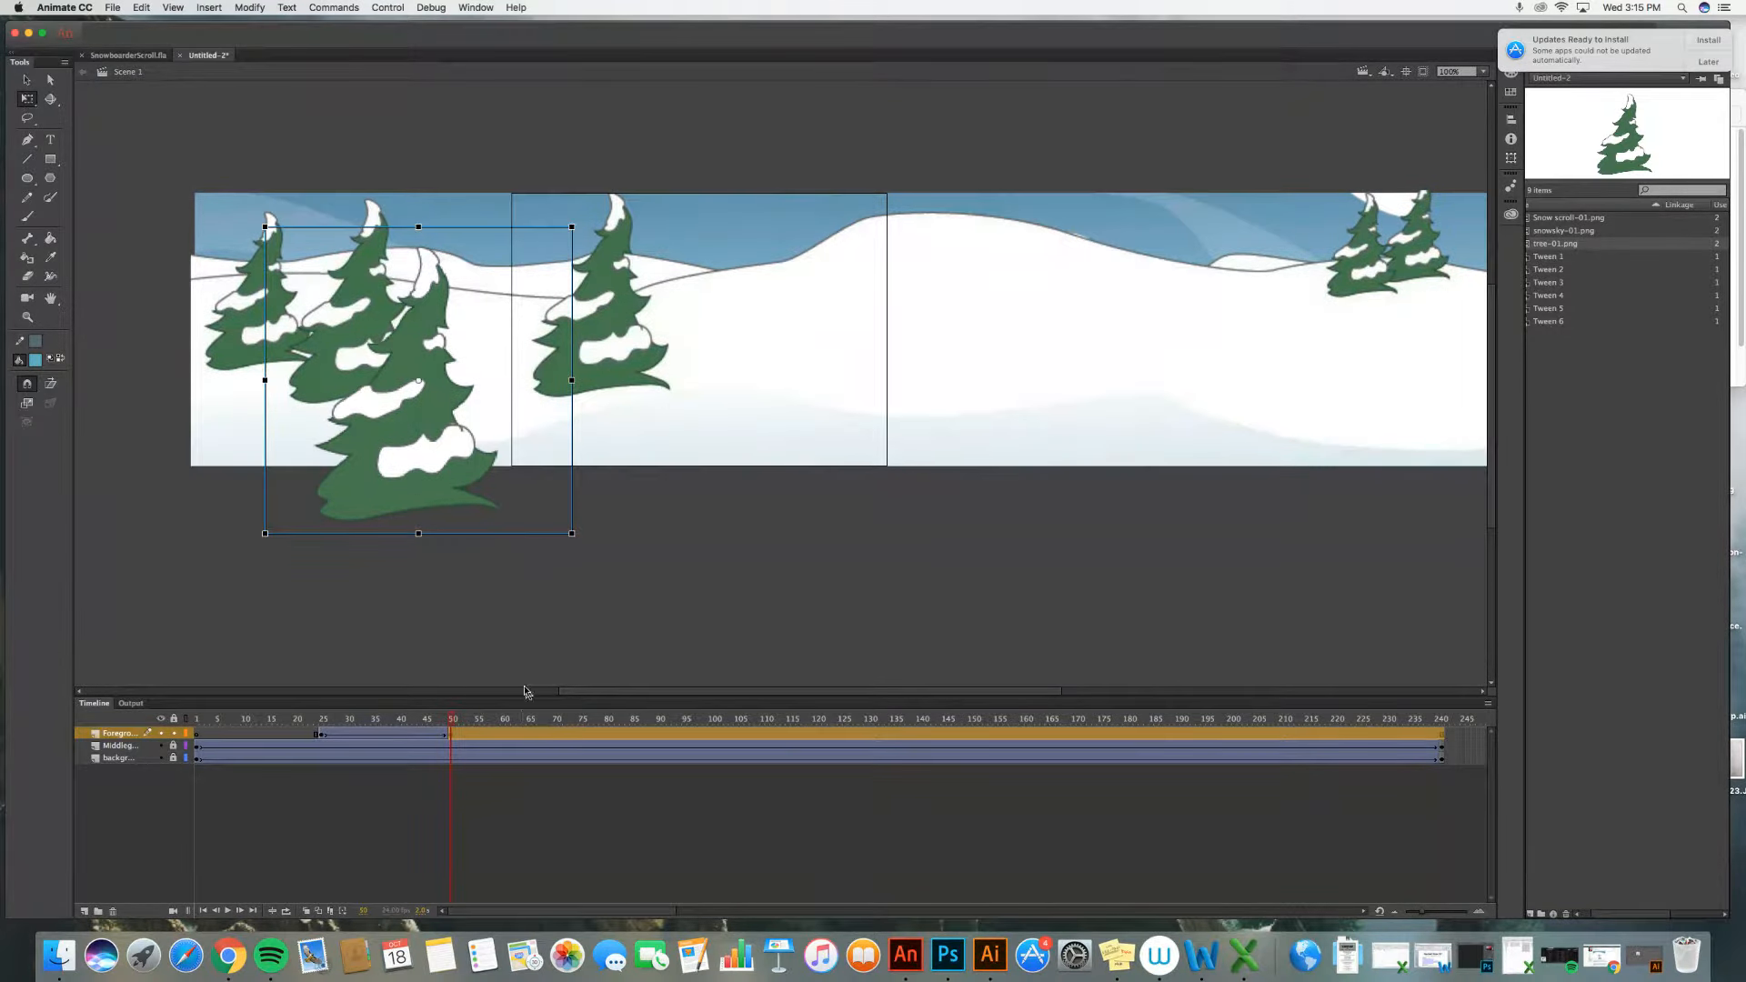
click(622, 734)
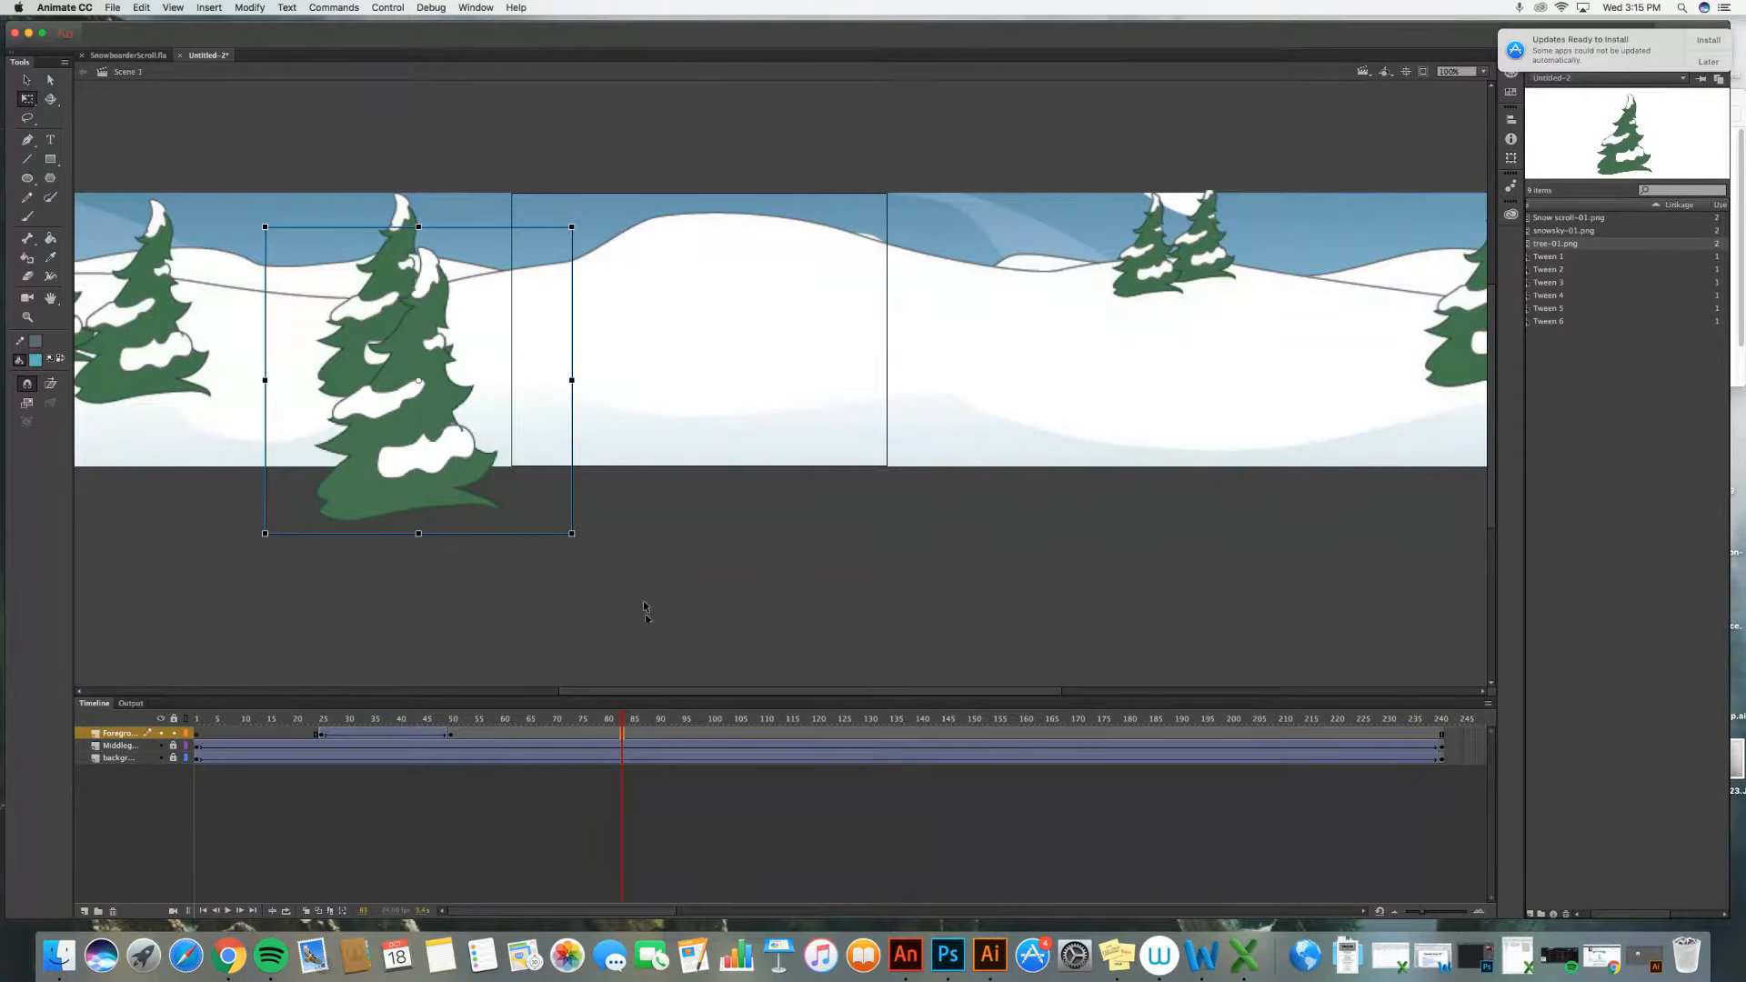
click(218, 12)
mouse_move(273, 92)
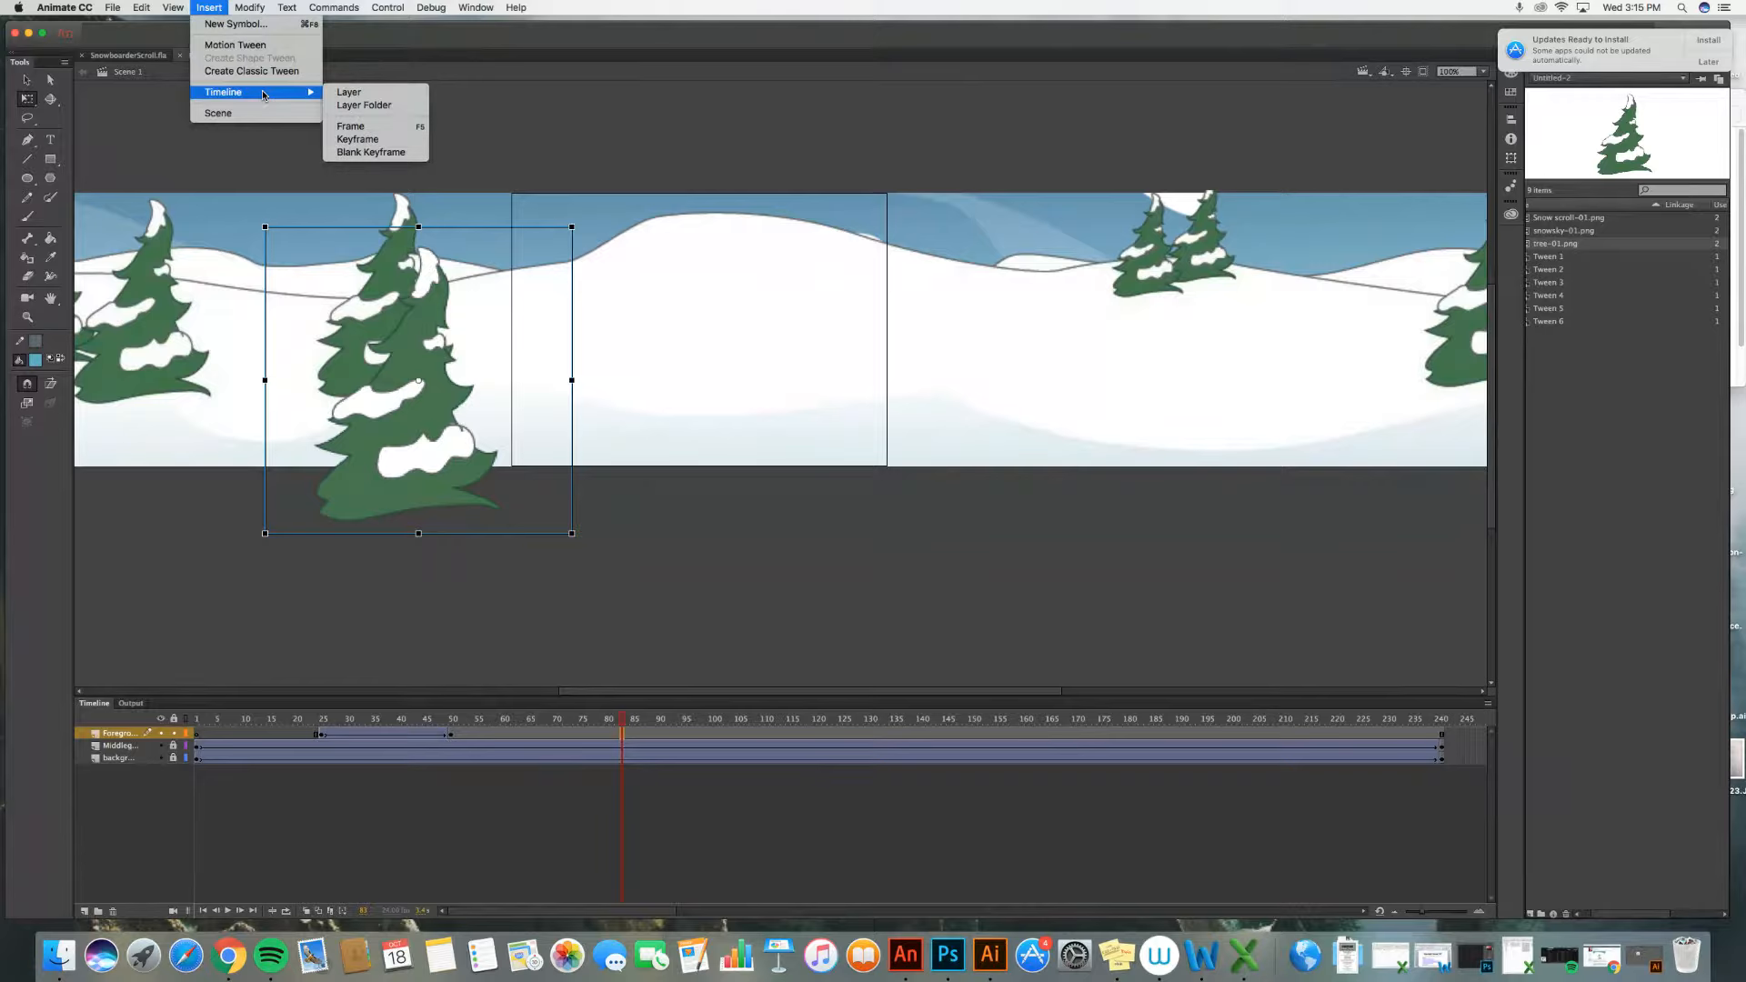
click(363, 140)
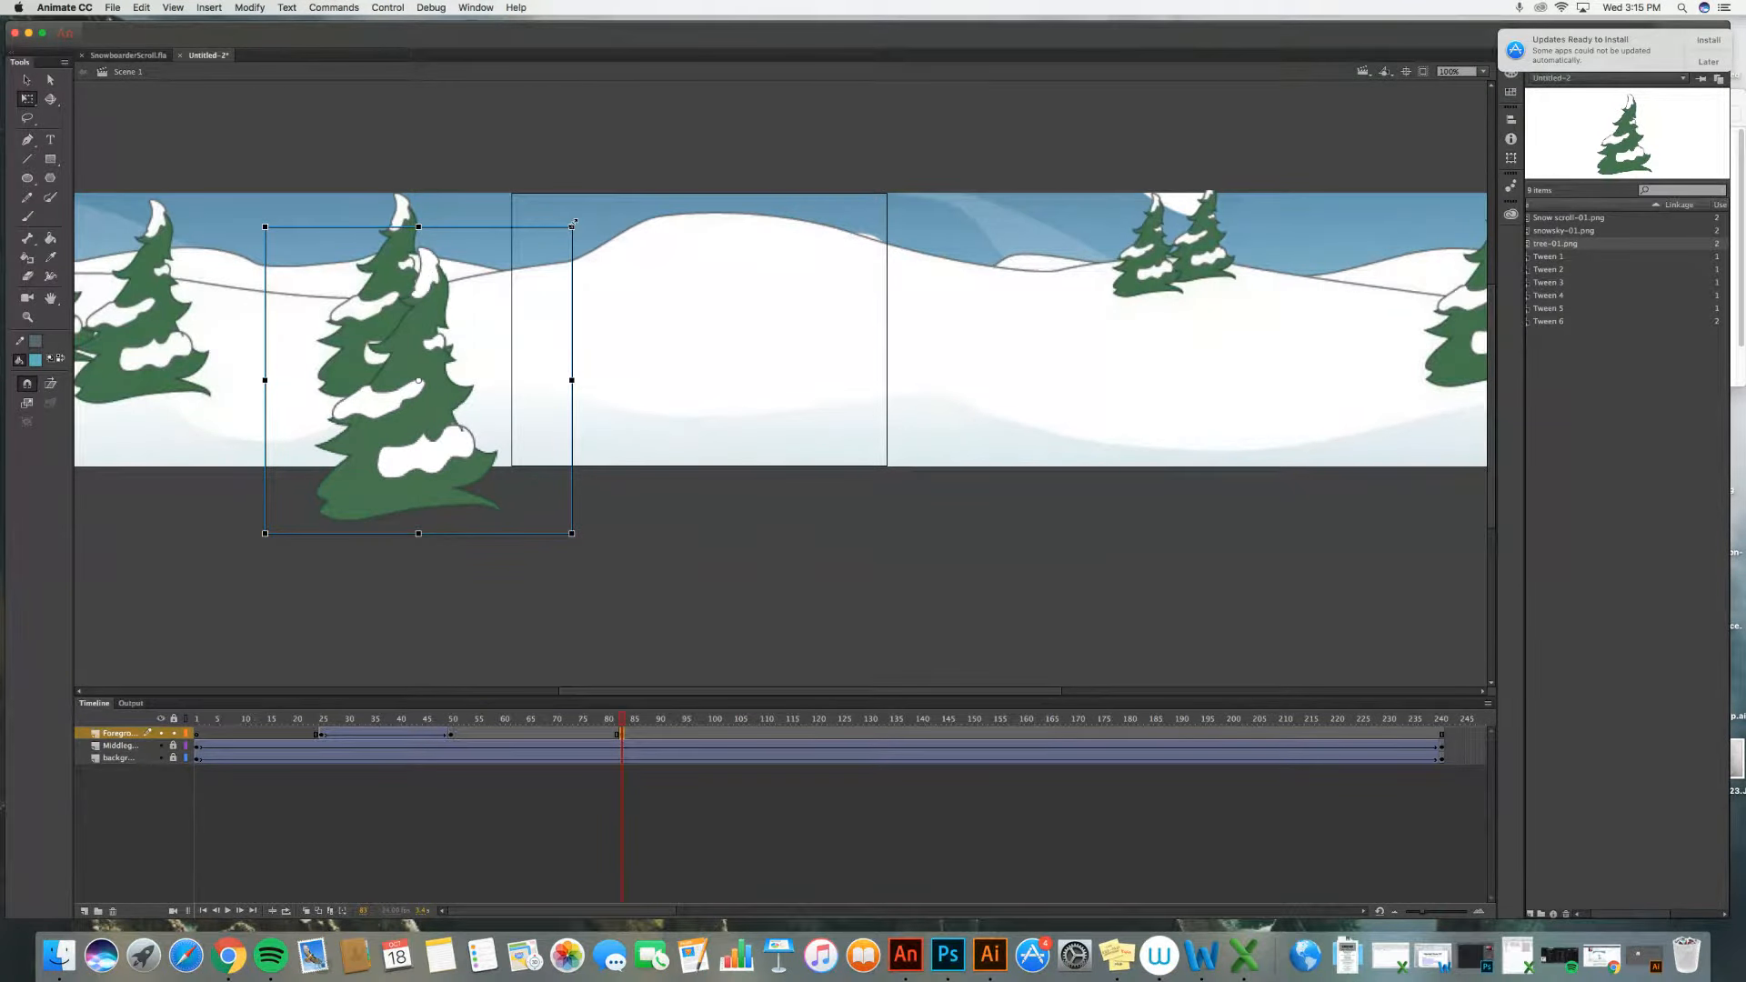
drag(572, 225, 658, 165)
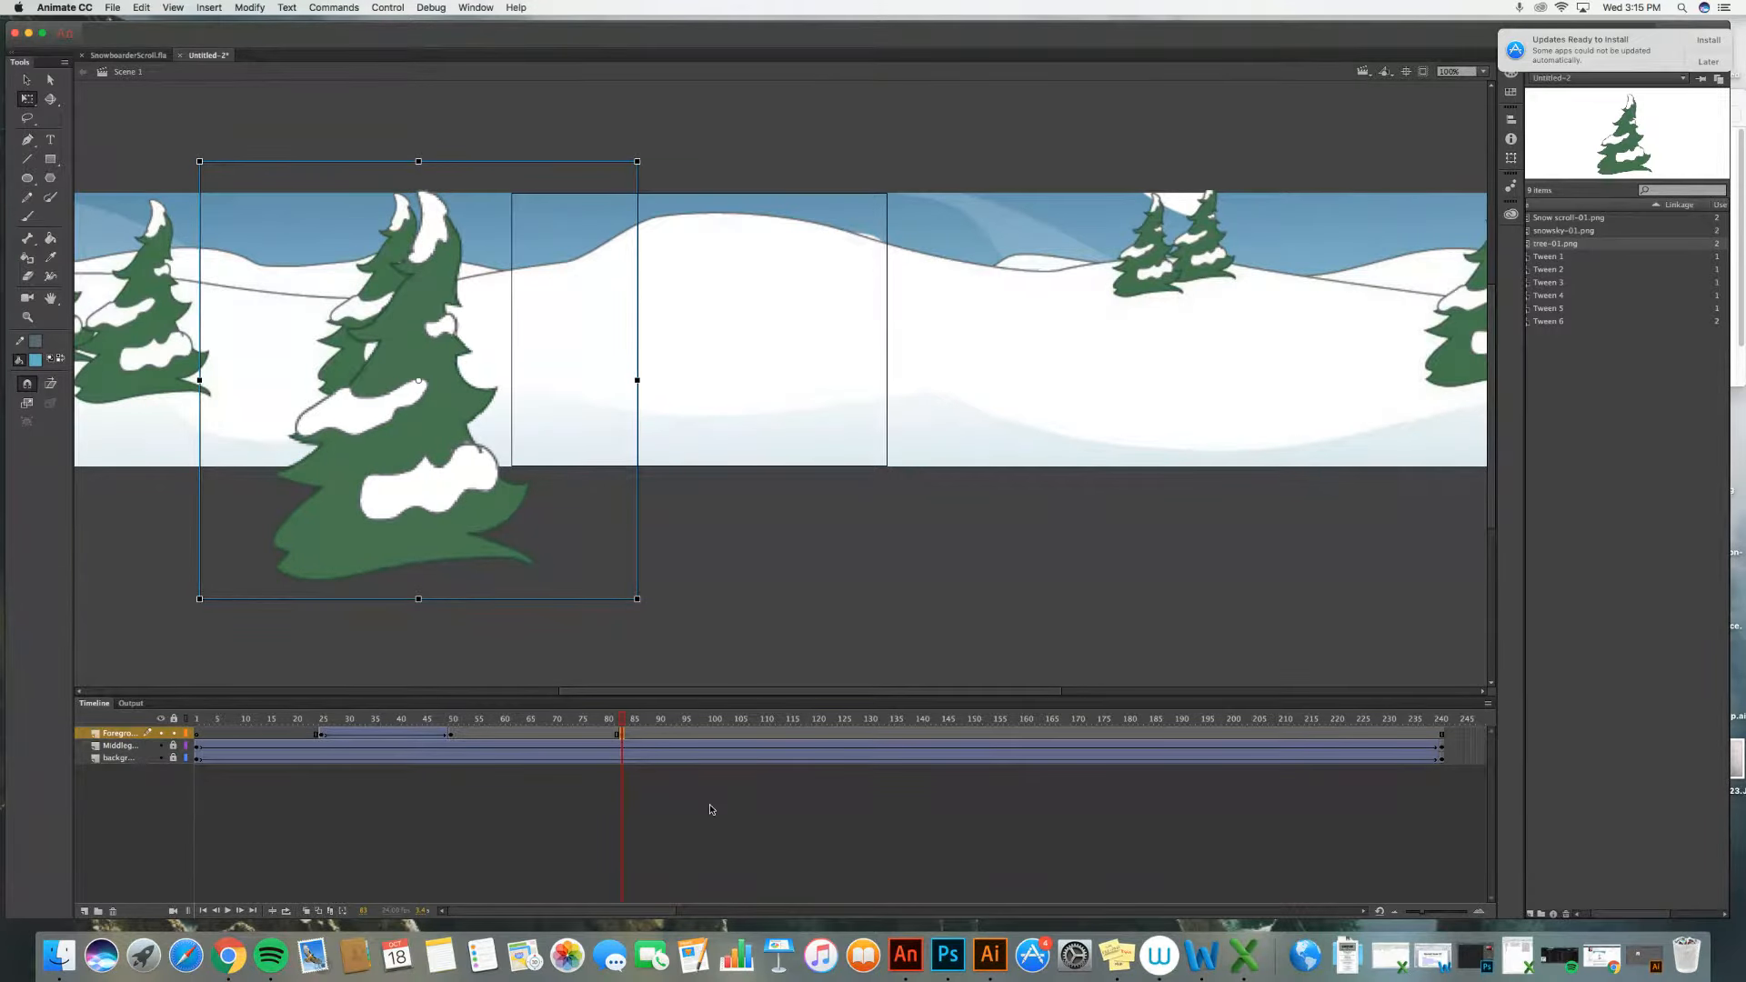
Step: Insert a Foreground keyframe around frame 98 and move the enlarged tree to the stage's right half
click(708, 740)
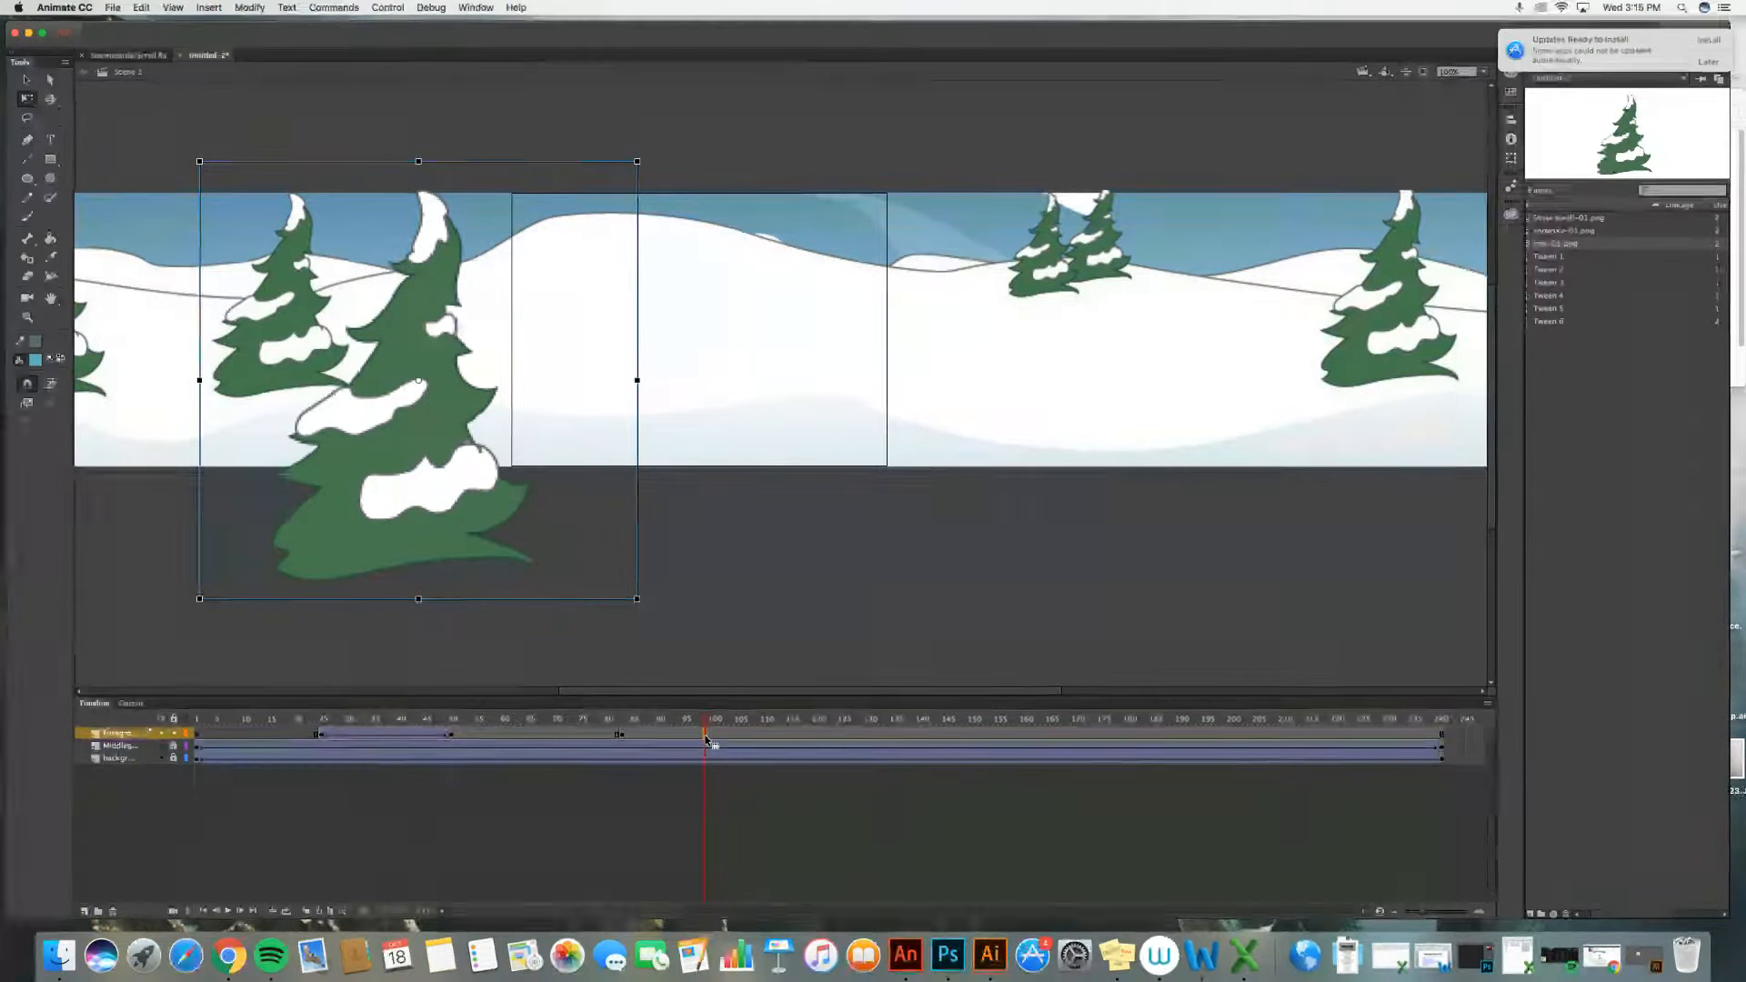
click(210, 9)
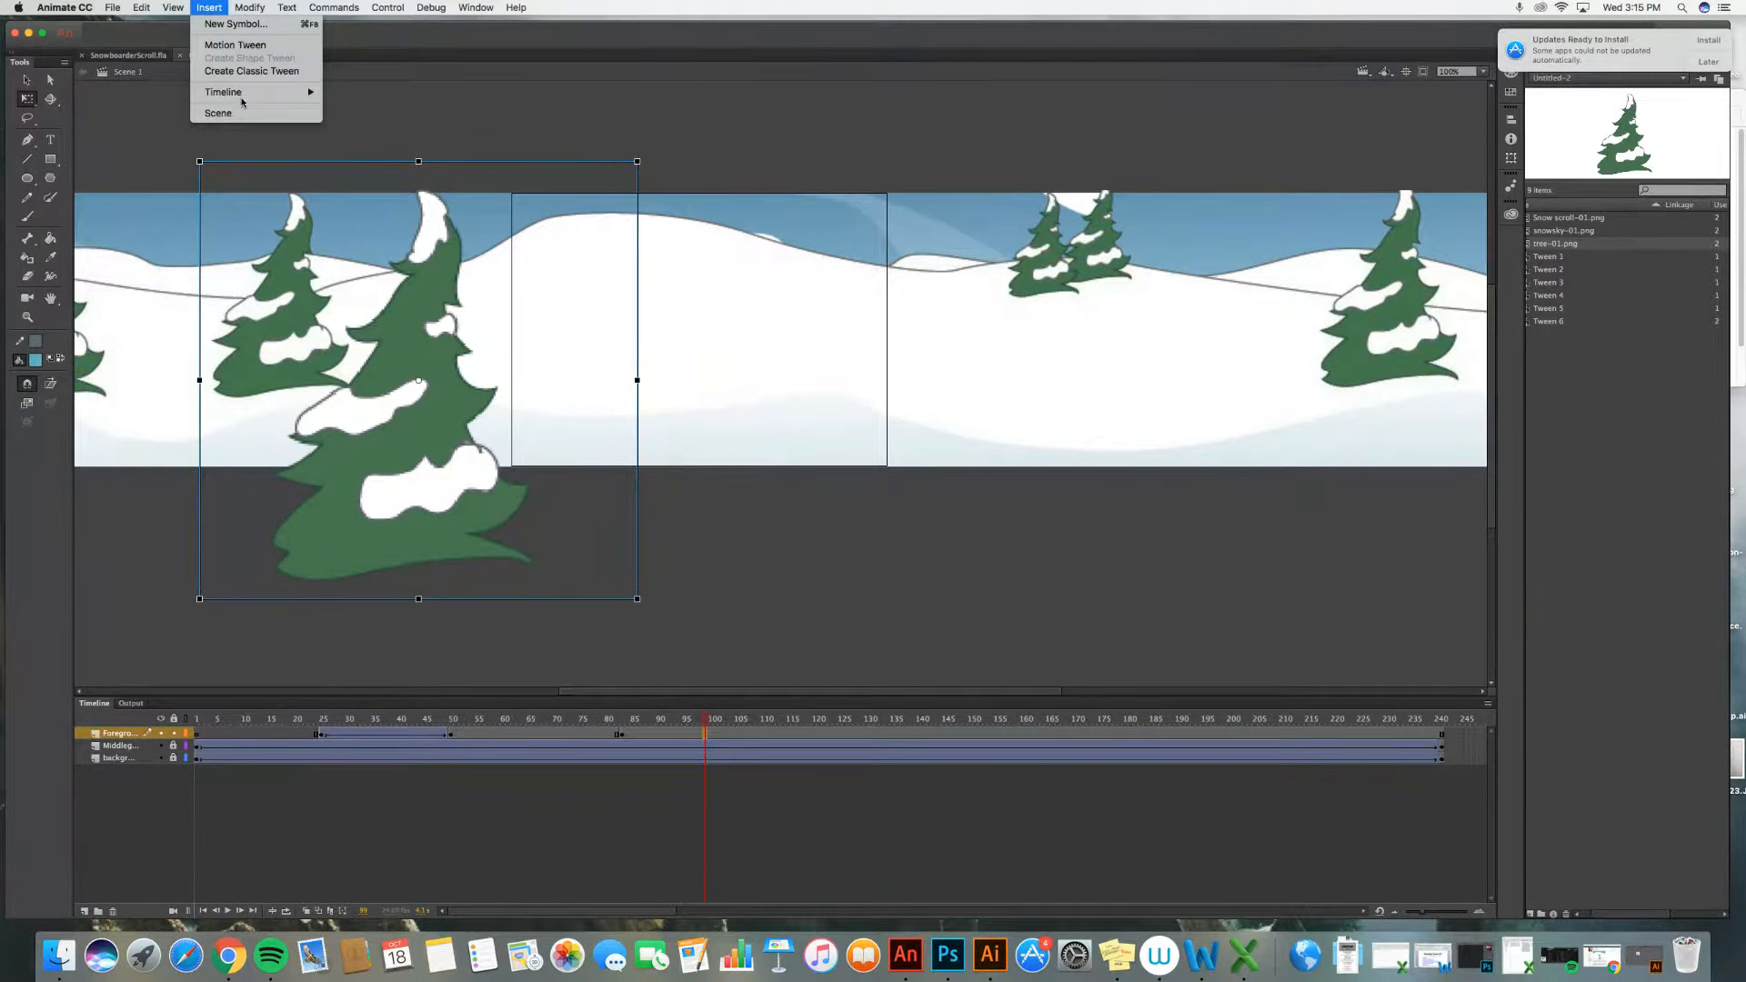
mouse_move(247, 92)
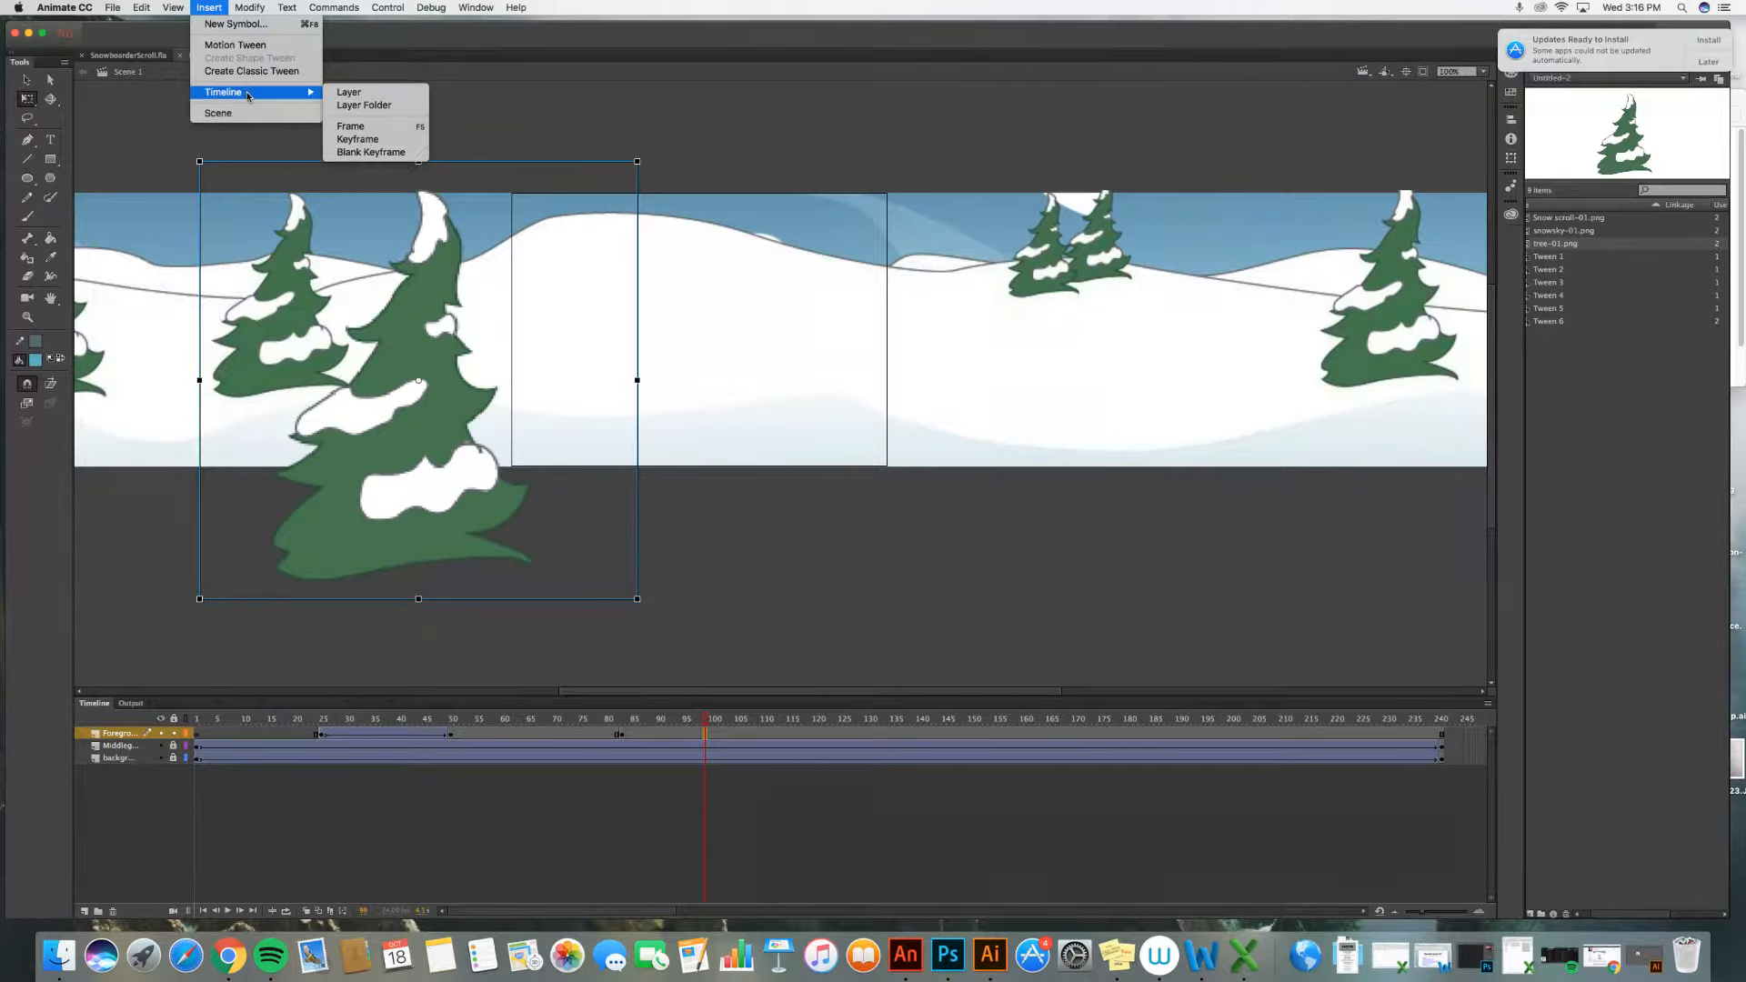
click(358, 139)
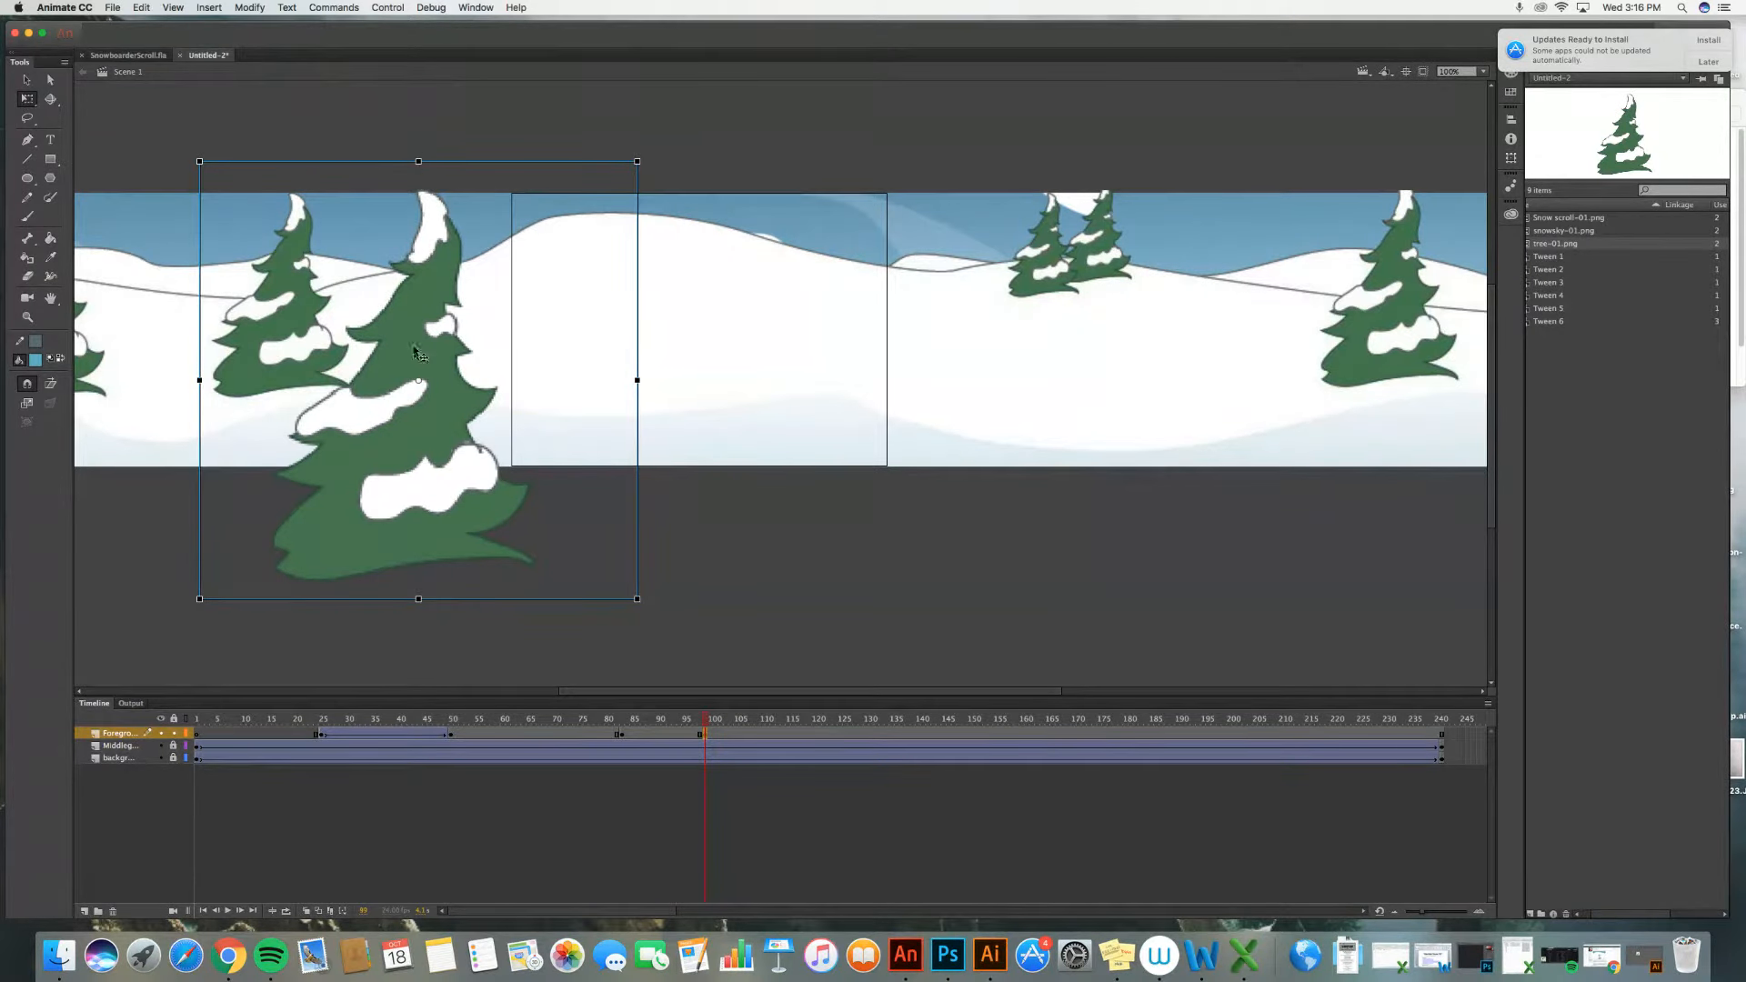
drag(464, 445, 1001, 435)
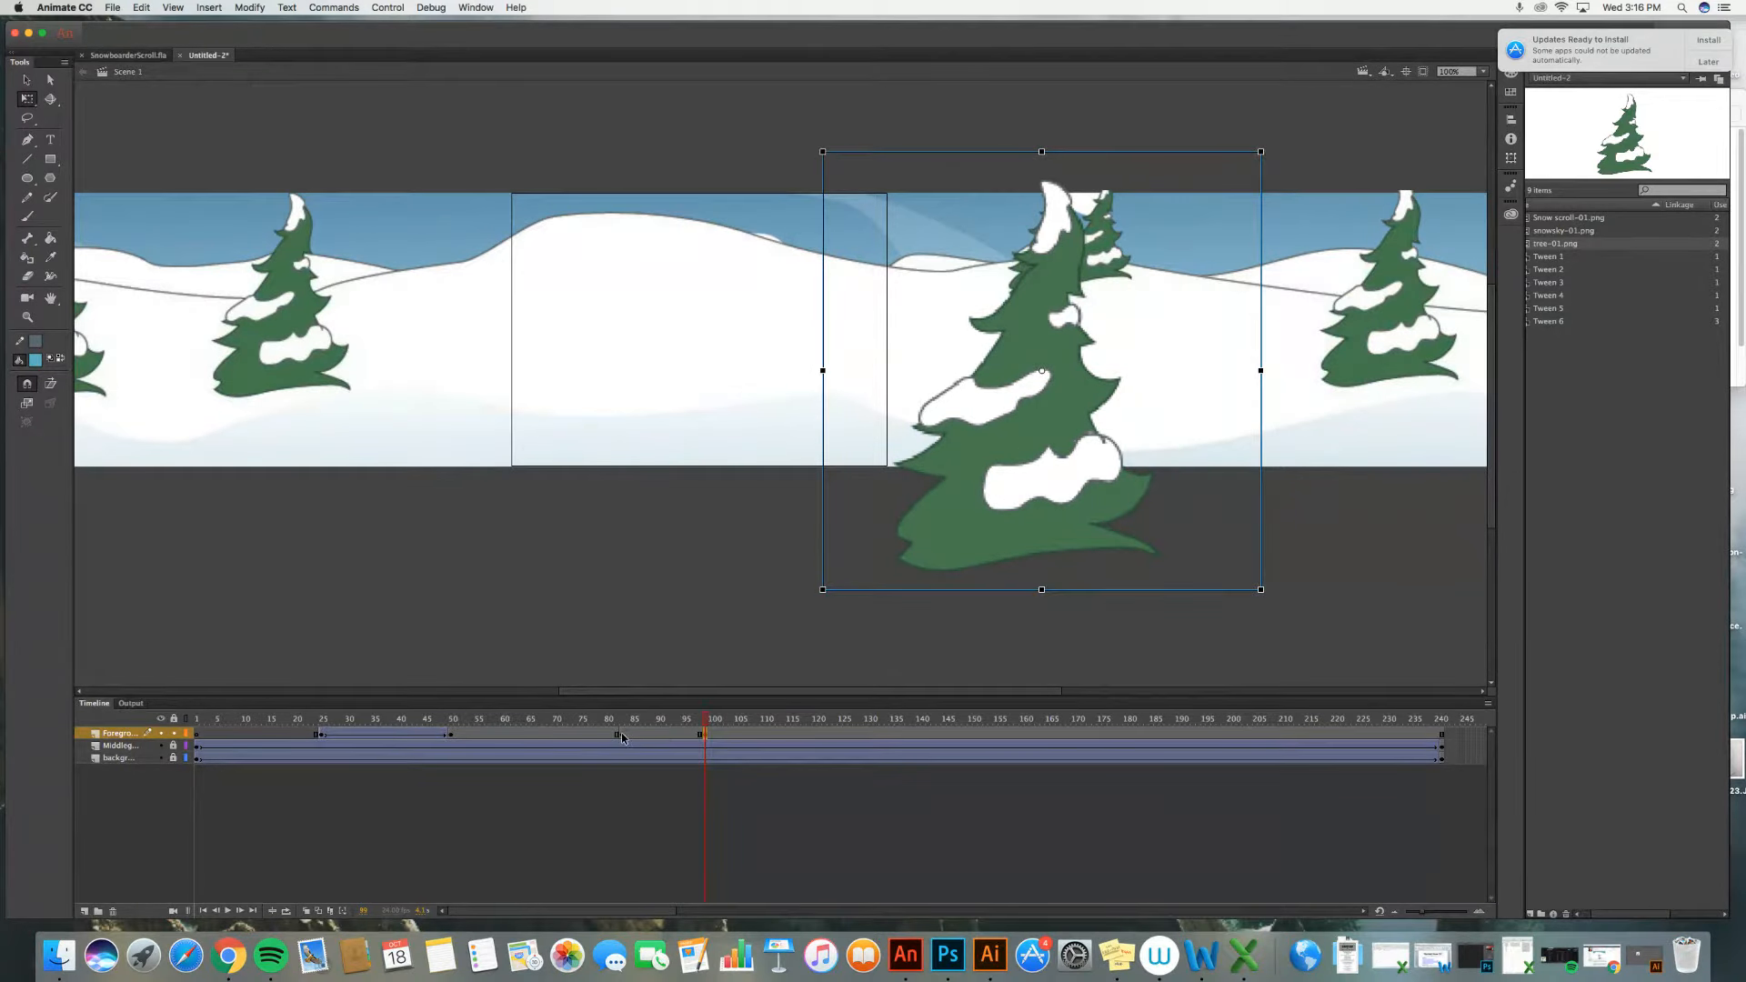
Step: Create a classic tween between the Foreground keyframes around frames 82 and 98
click(664, 734)
right_click(664, 735)
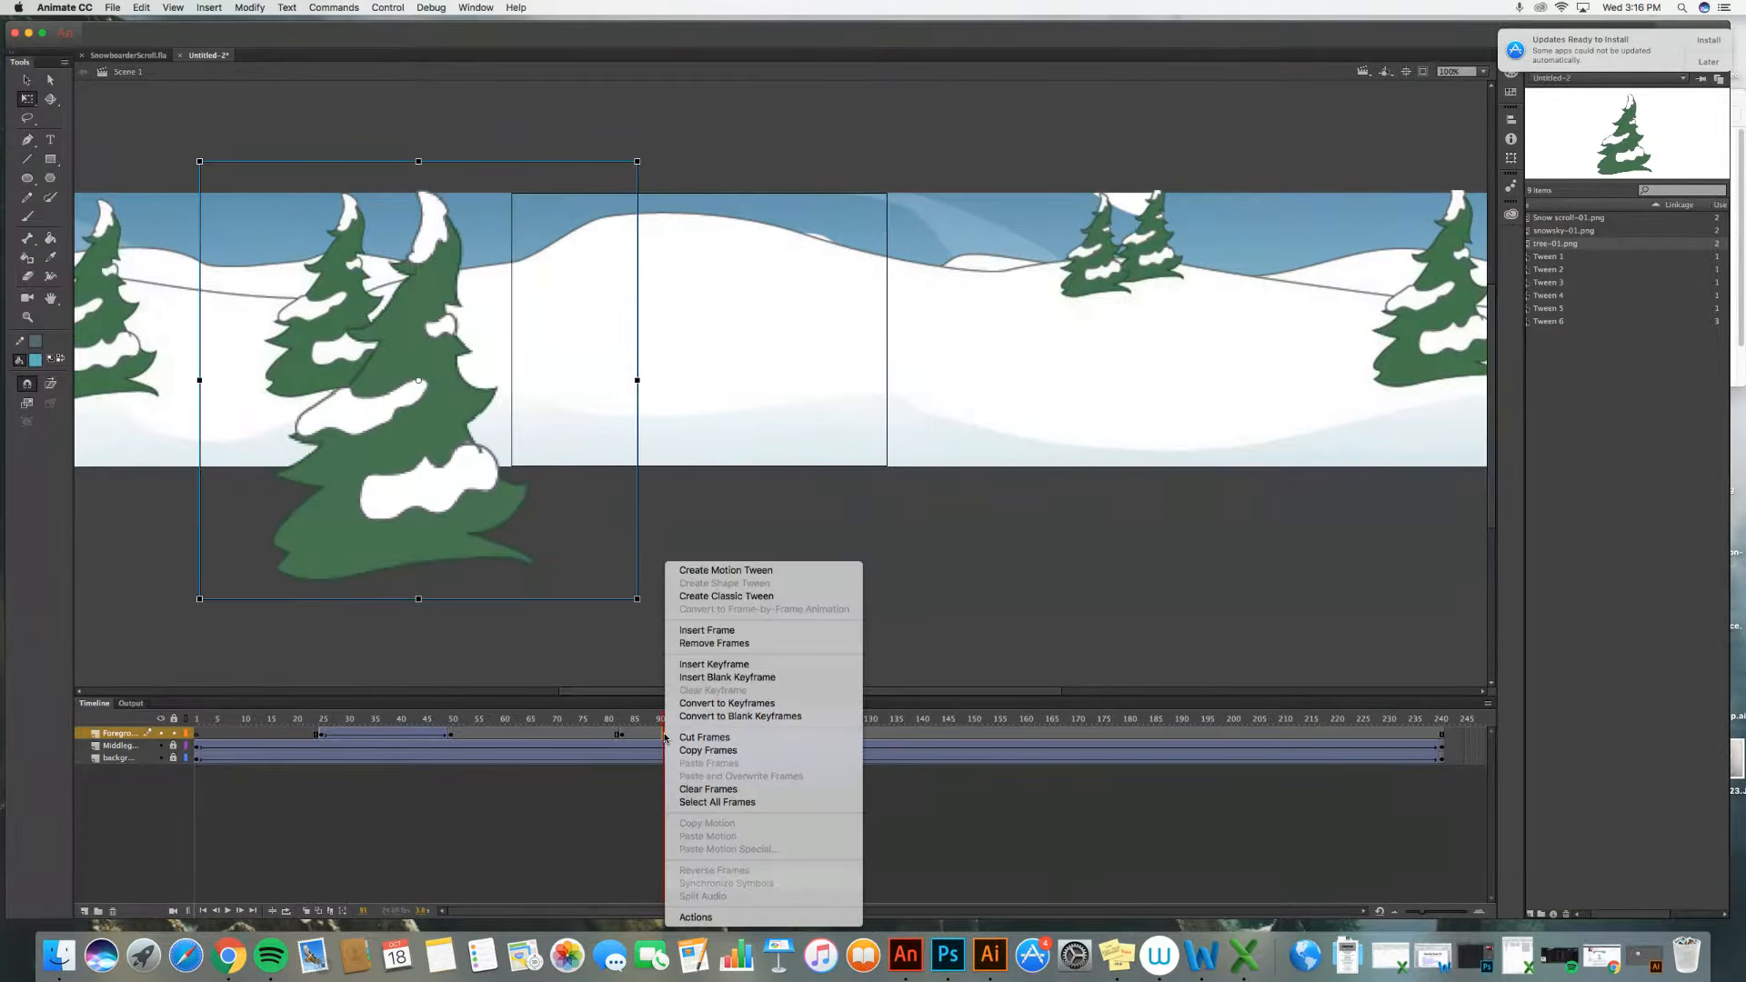
click(725, 596)
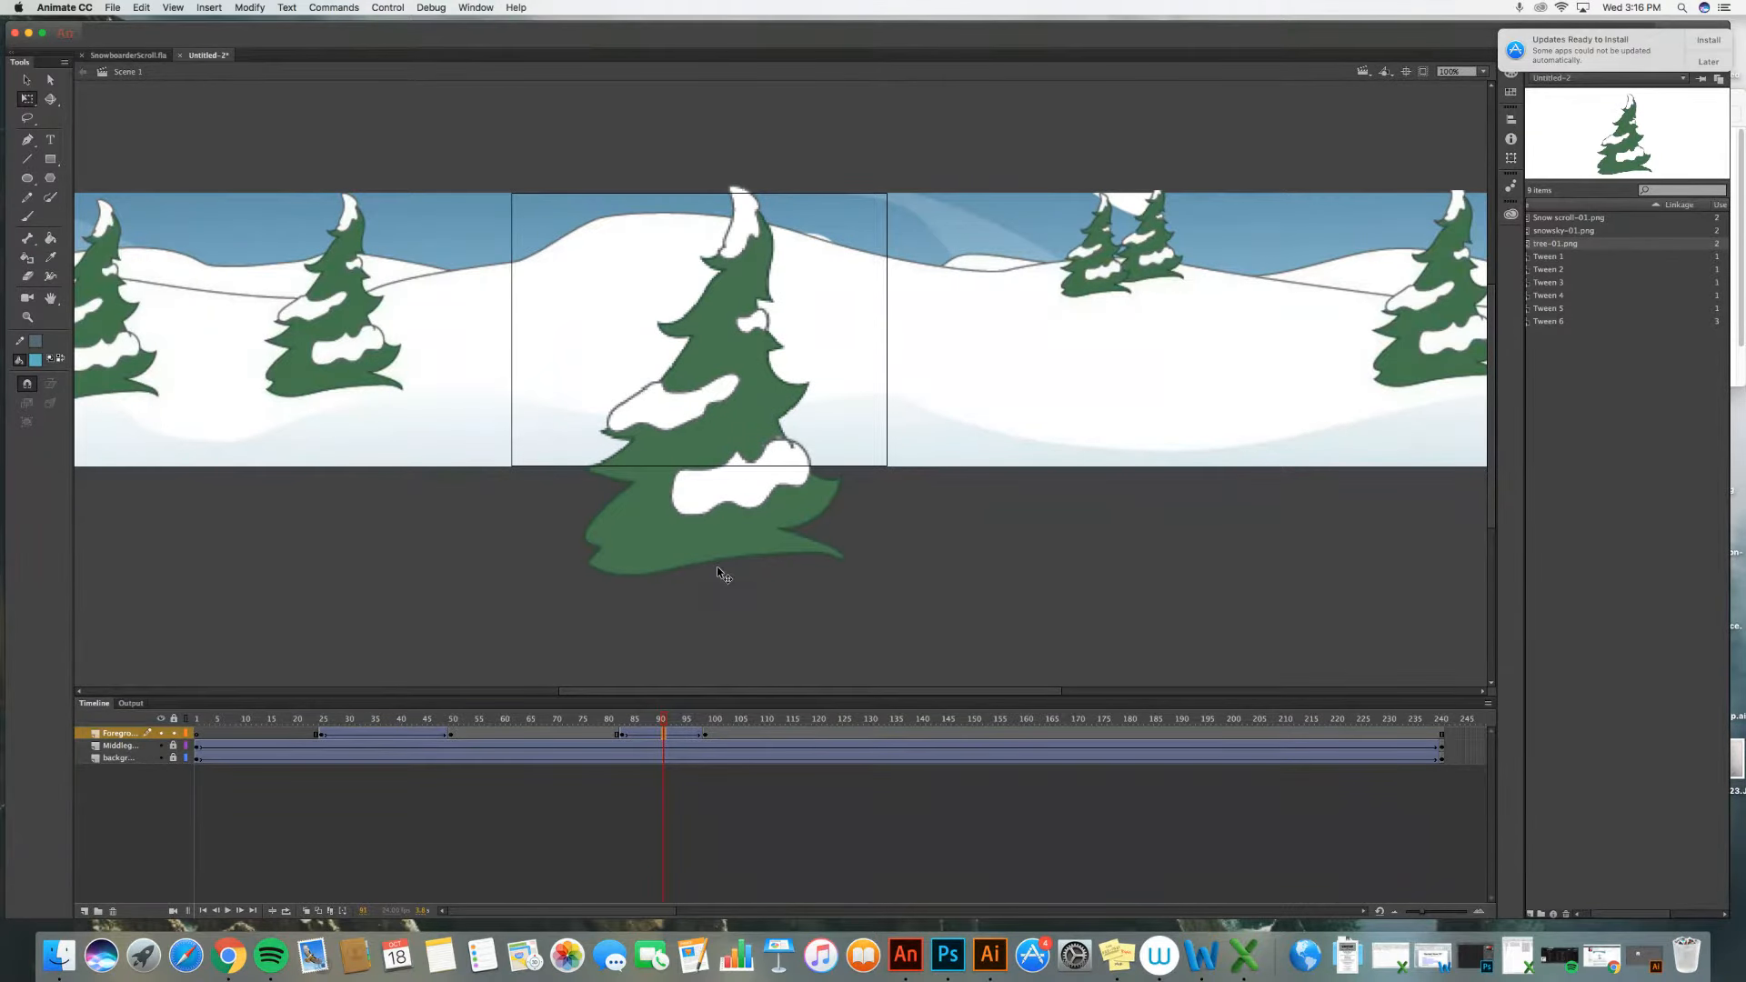
Step: Scrub the Foreground tween and reposition the enlarged tree at the keyframe around frame 82 slightly lower and left
drag(664, 721, 689, 752)
click(709, 735)
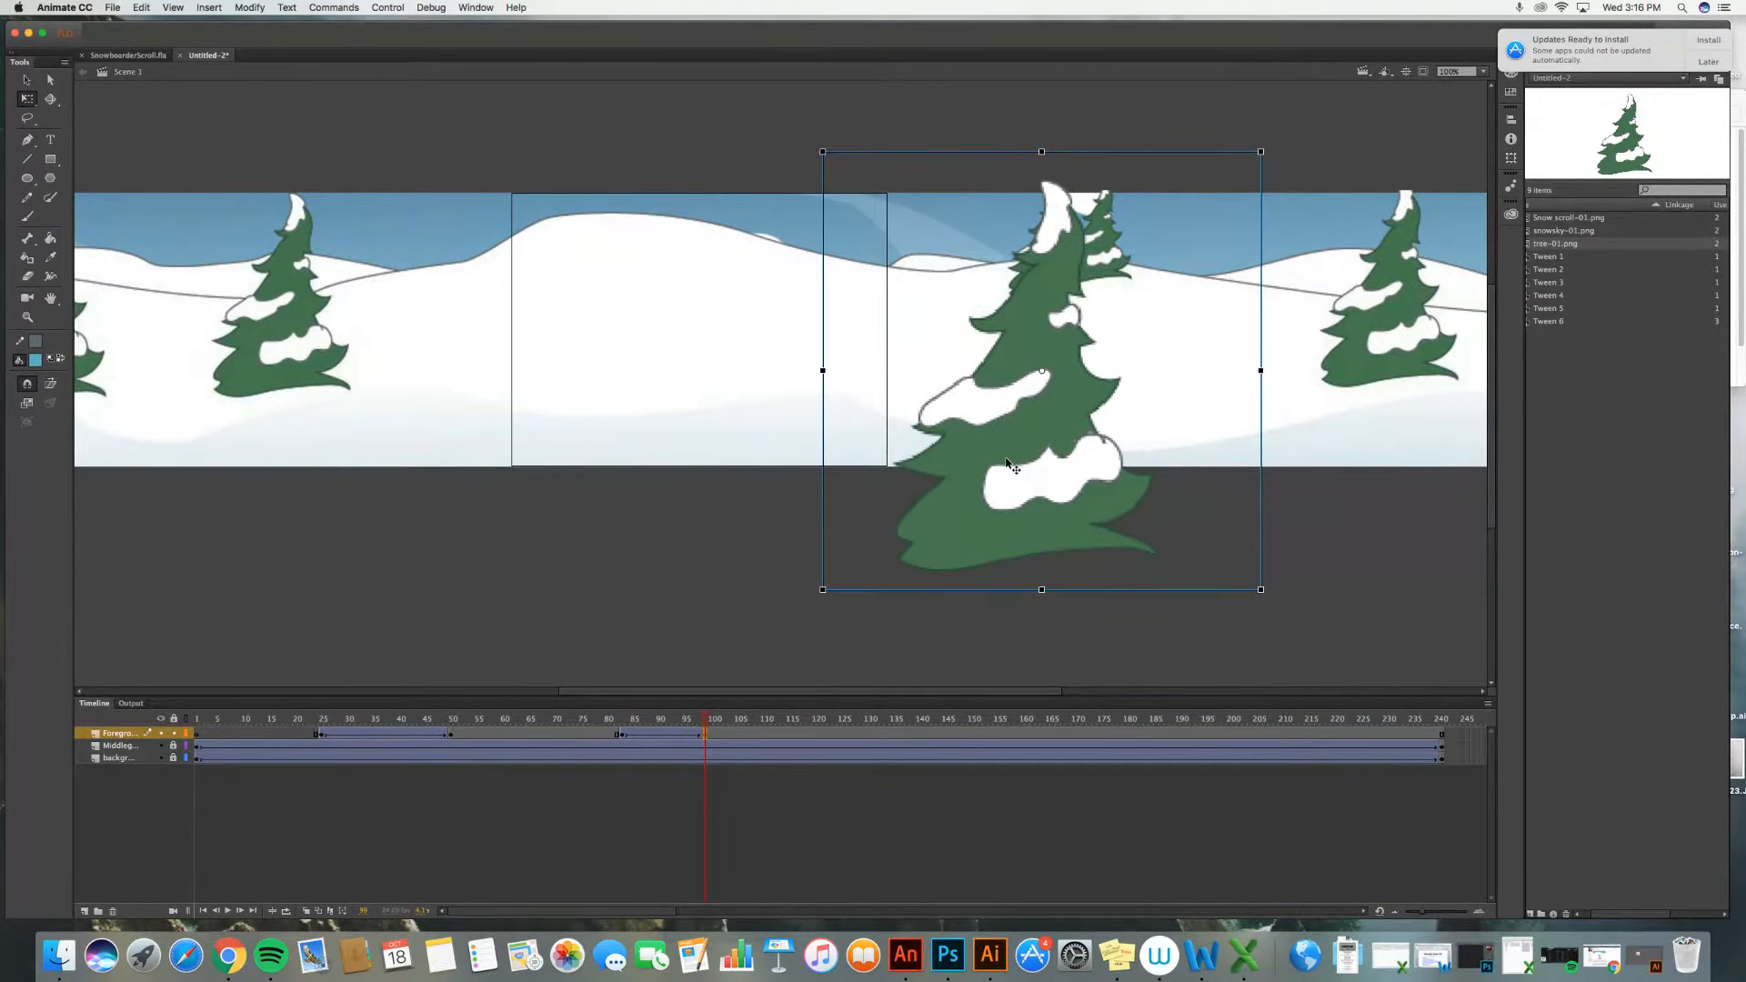
click(619, 737)
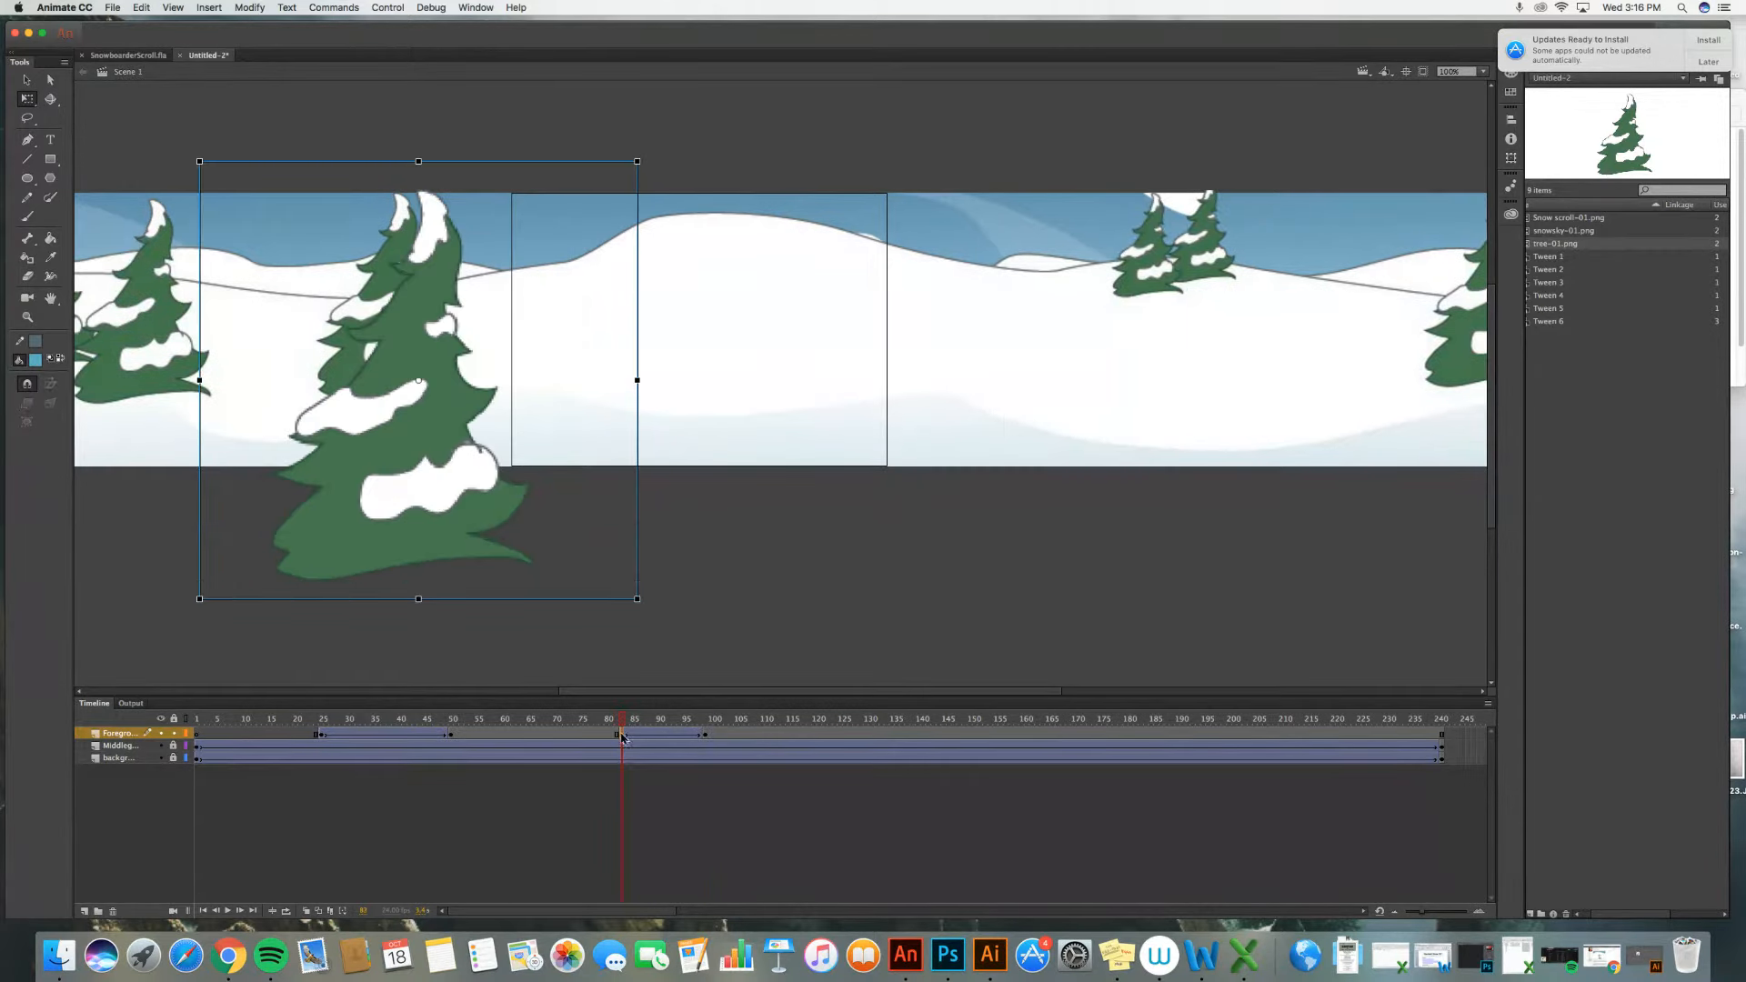
drag(381, 428, 347, 472)
click(708, 737)
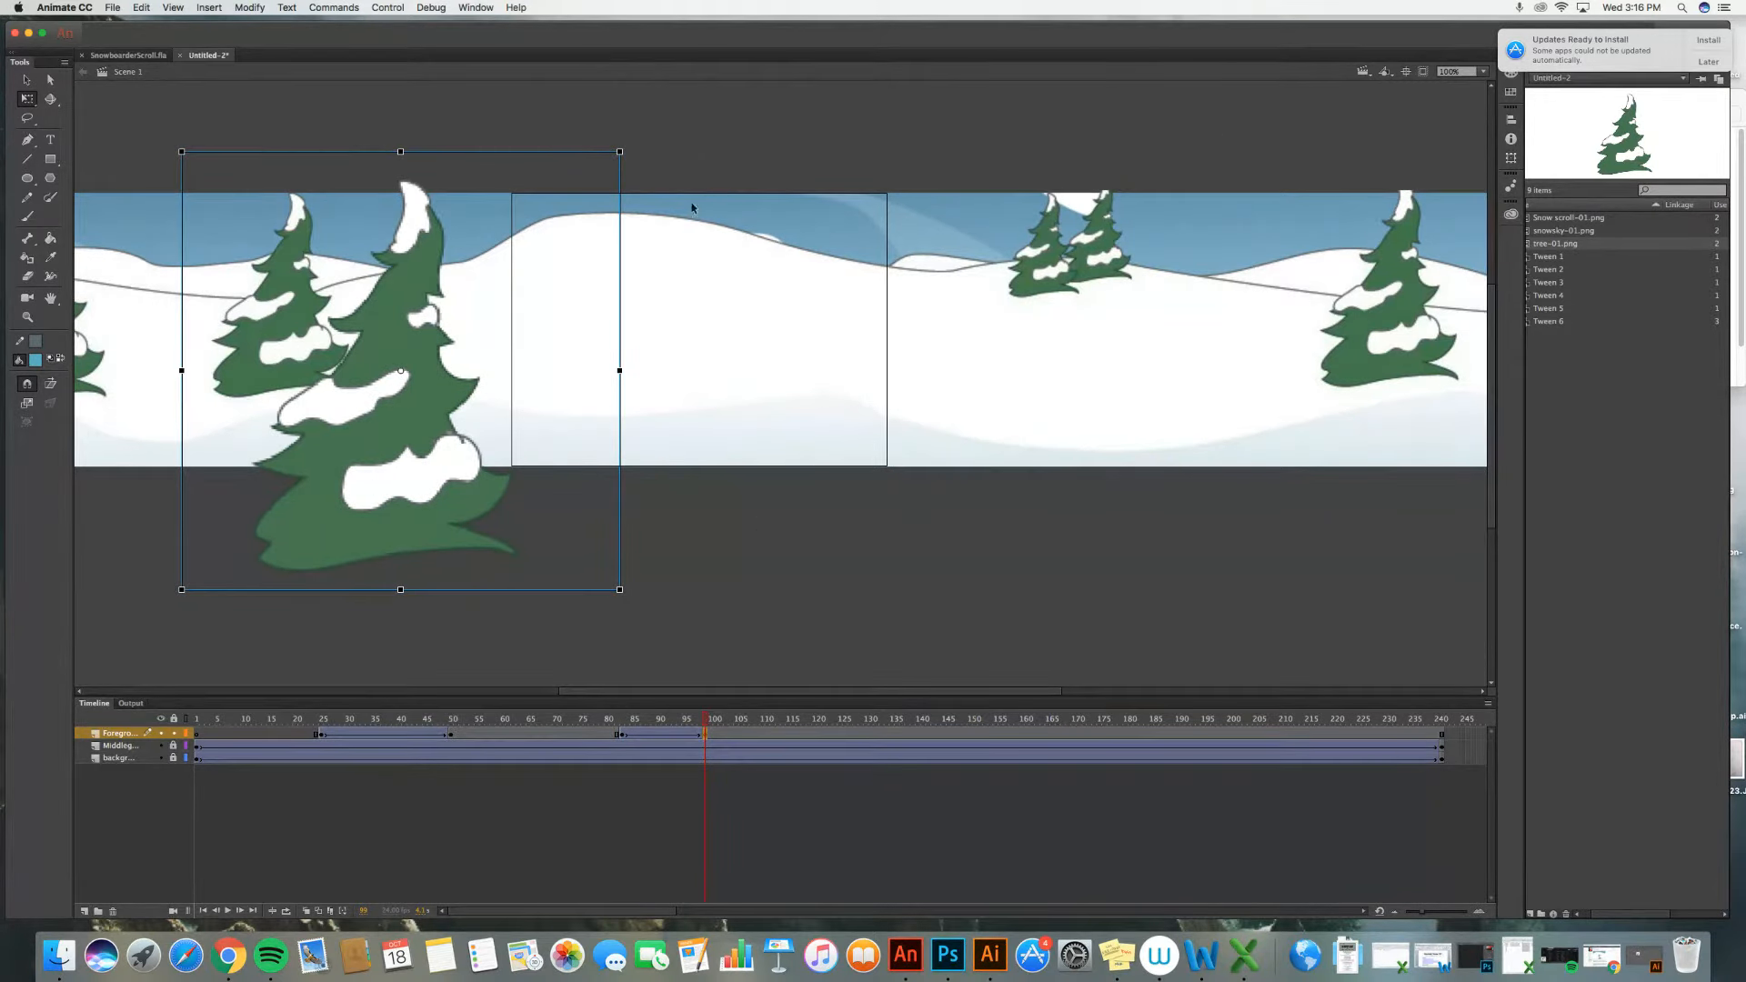
Step: Test the movie to preview the scrolling animation and close the test window
click(386, 8)
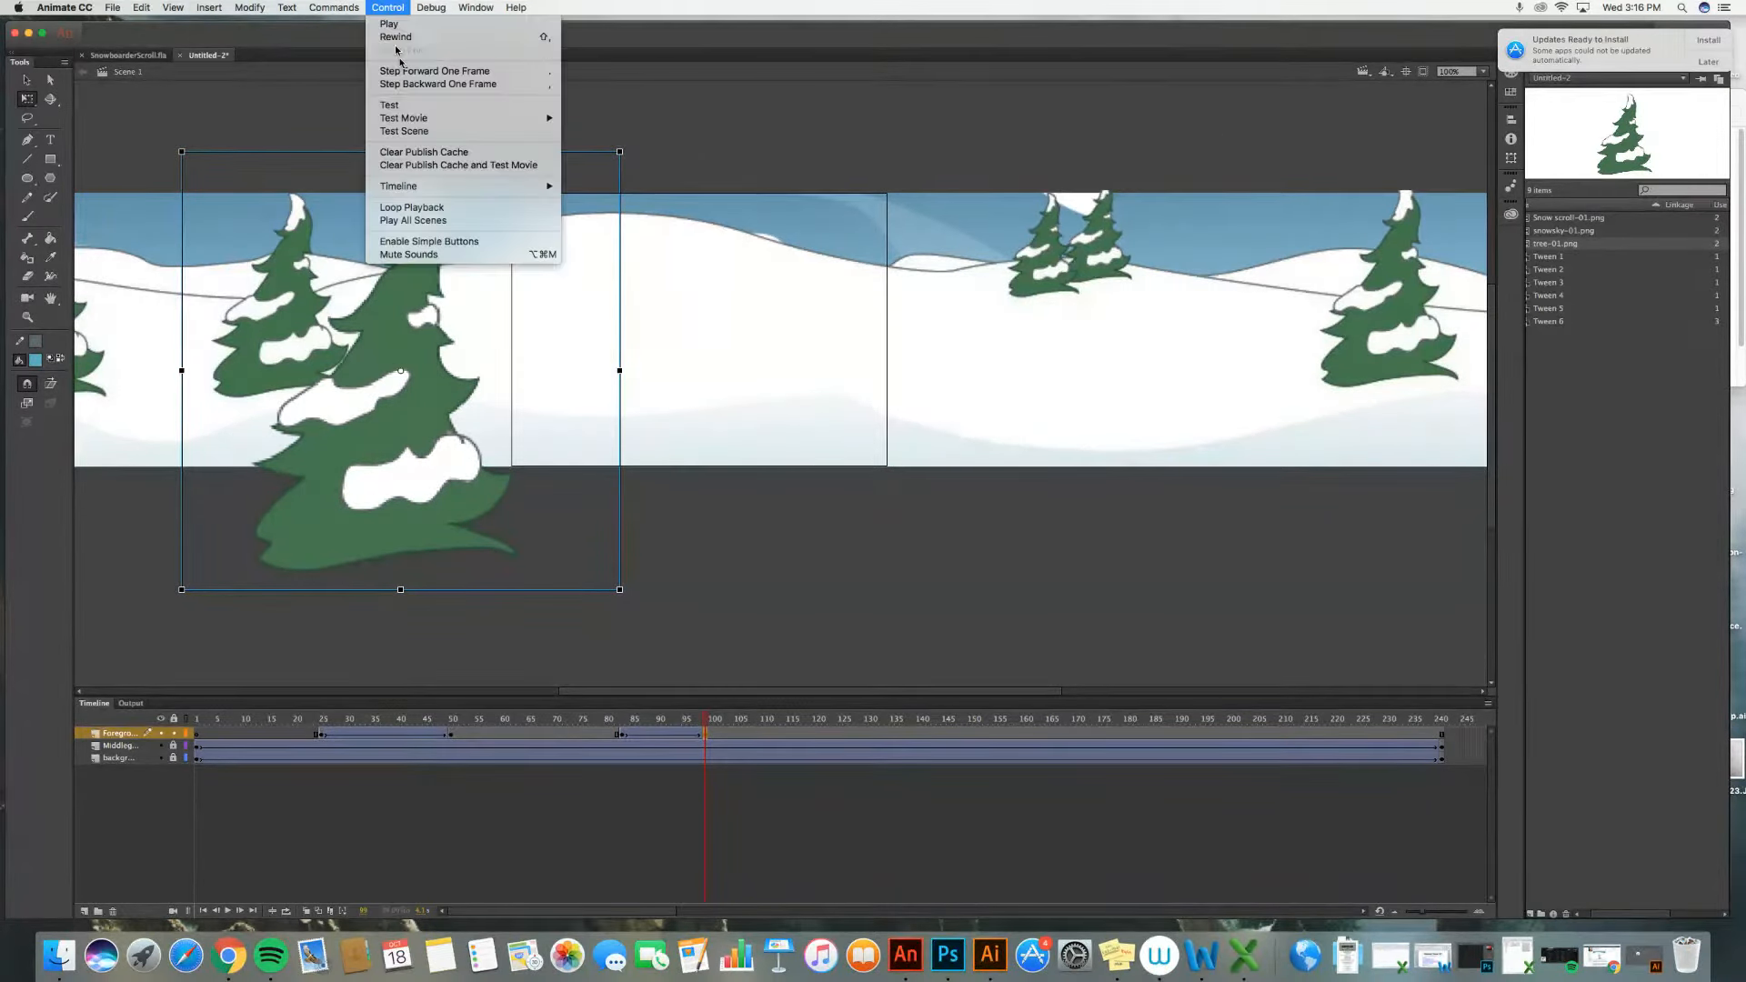
mouse_move(452, 120)
click(622, 119)
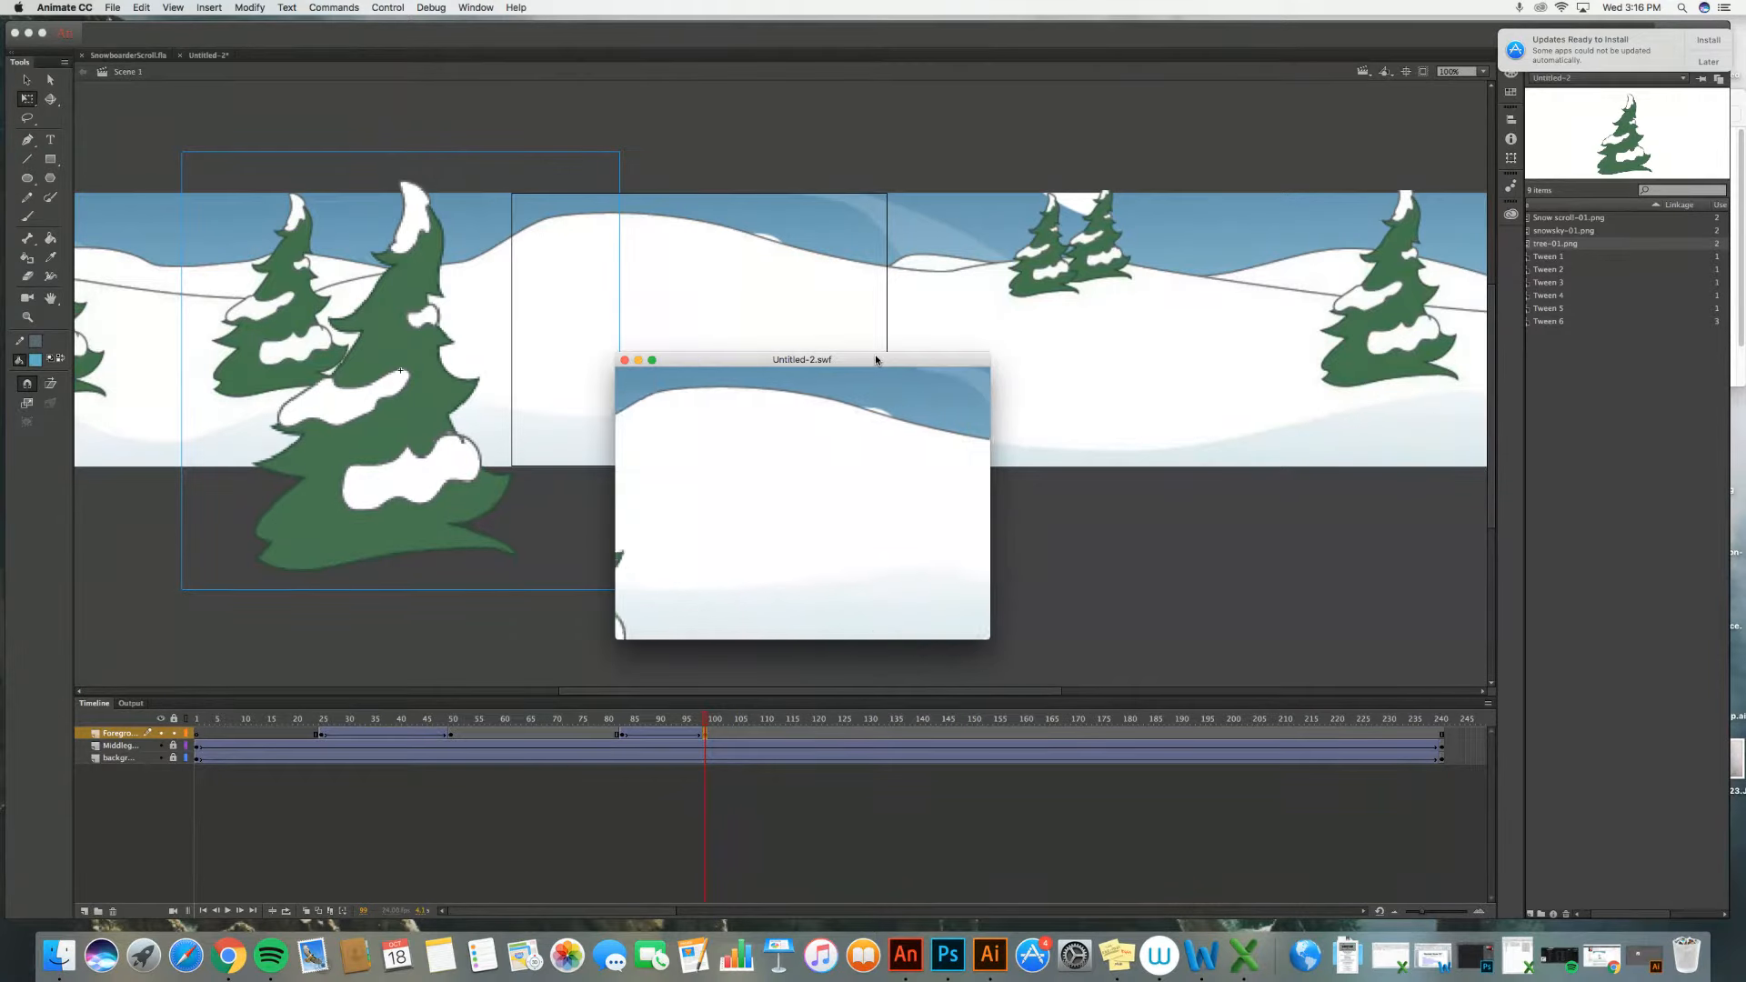
click(625, 361)
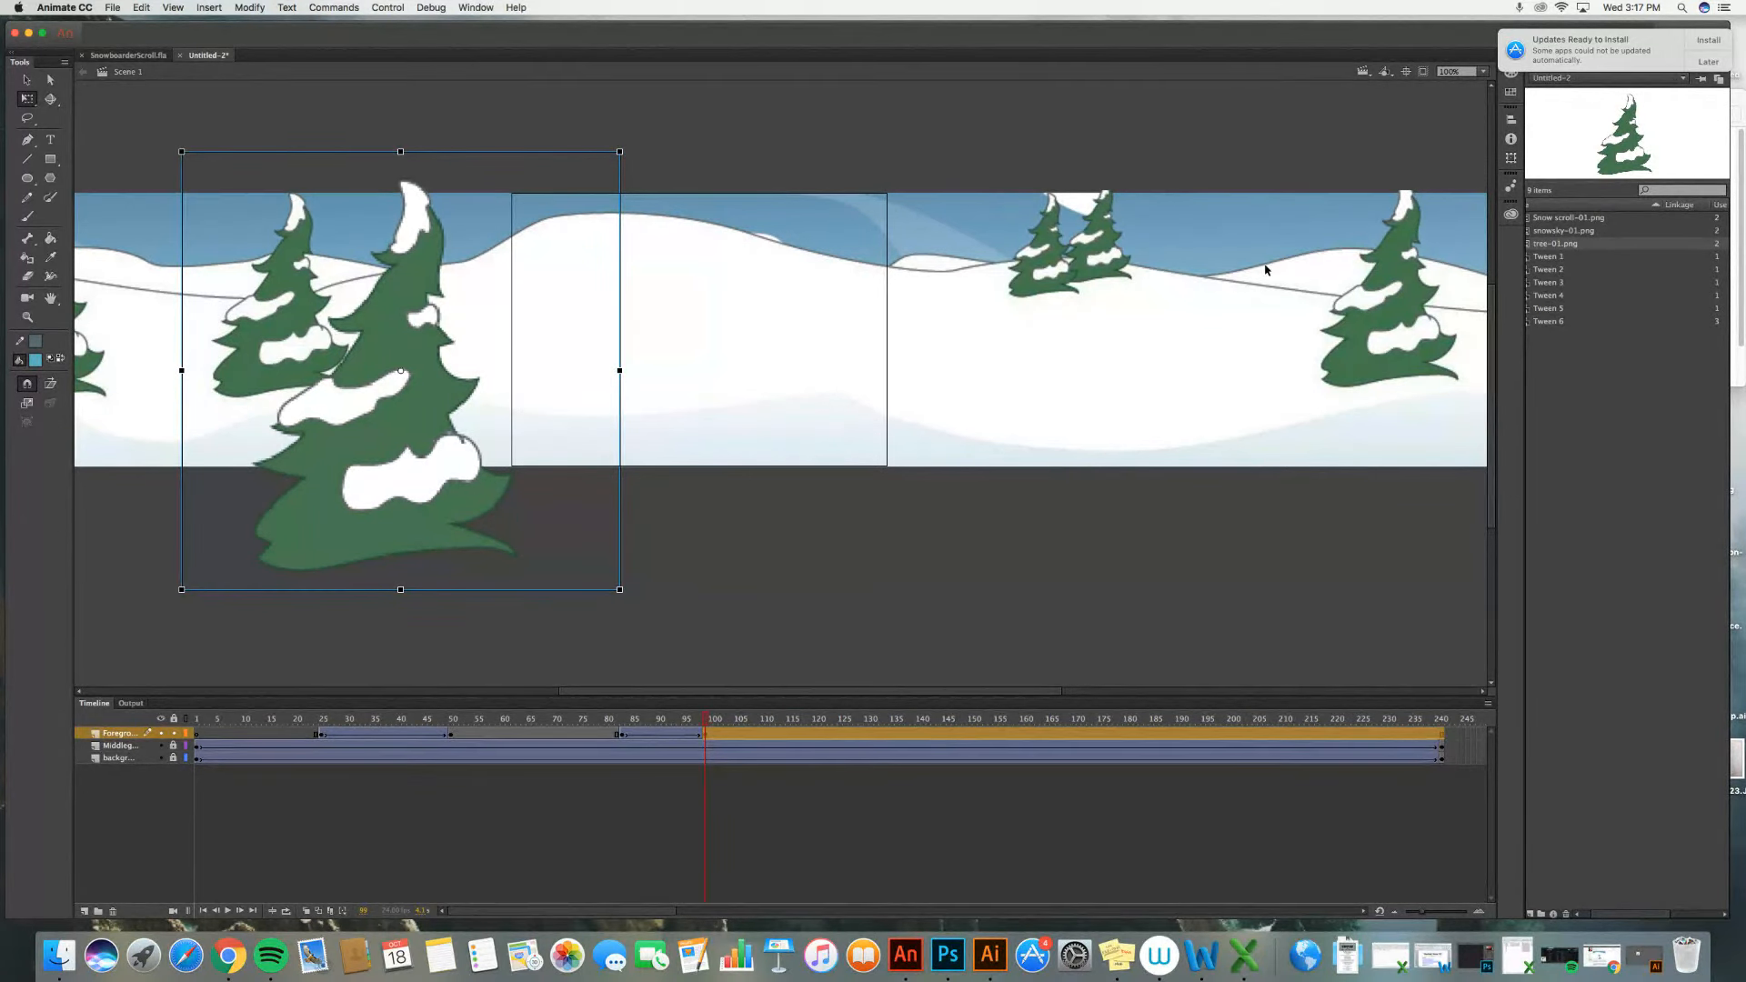
key(ctrl+Up)
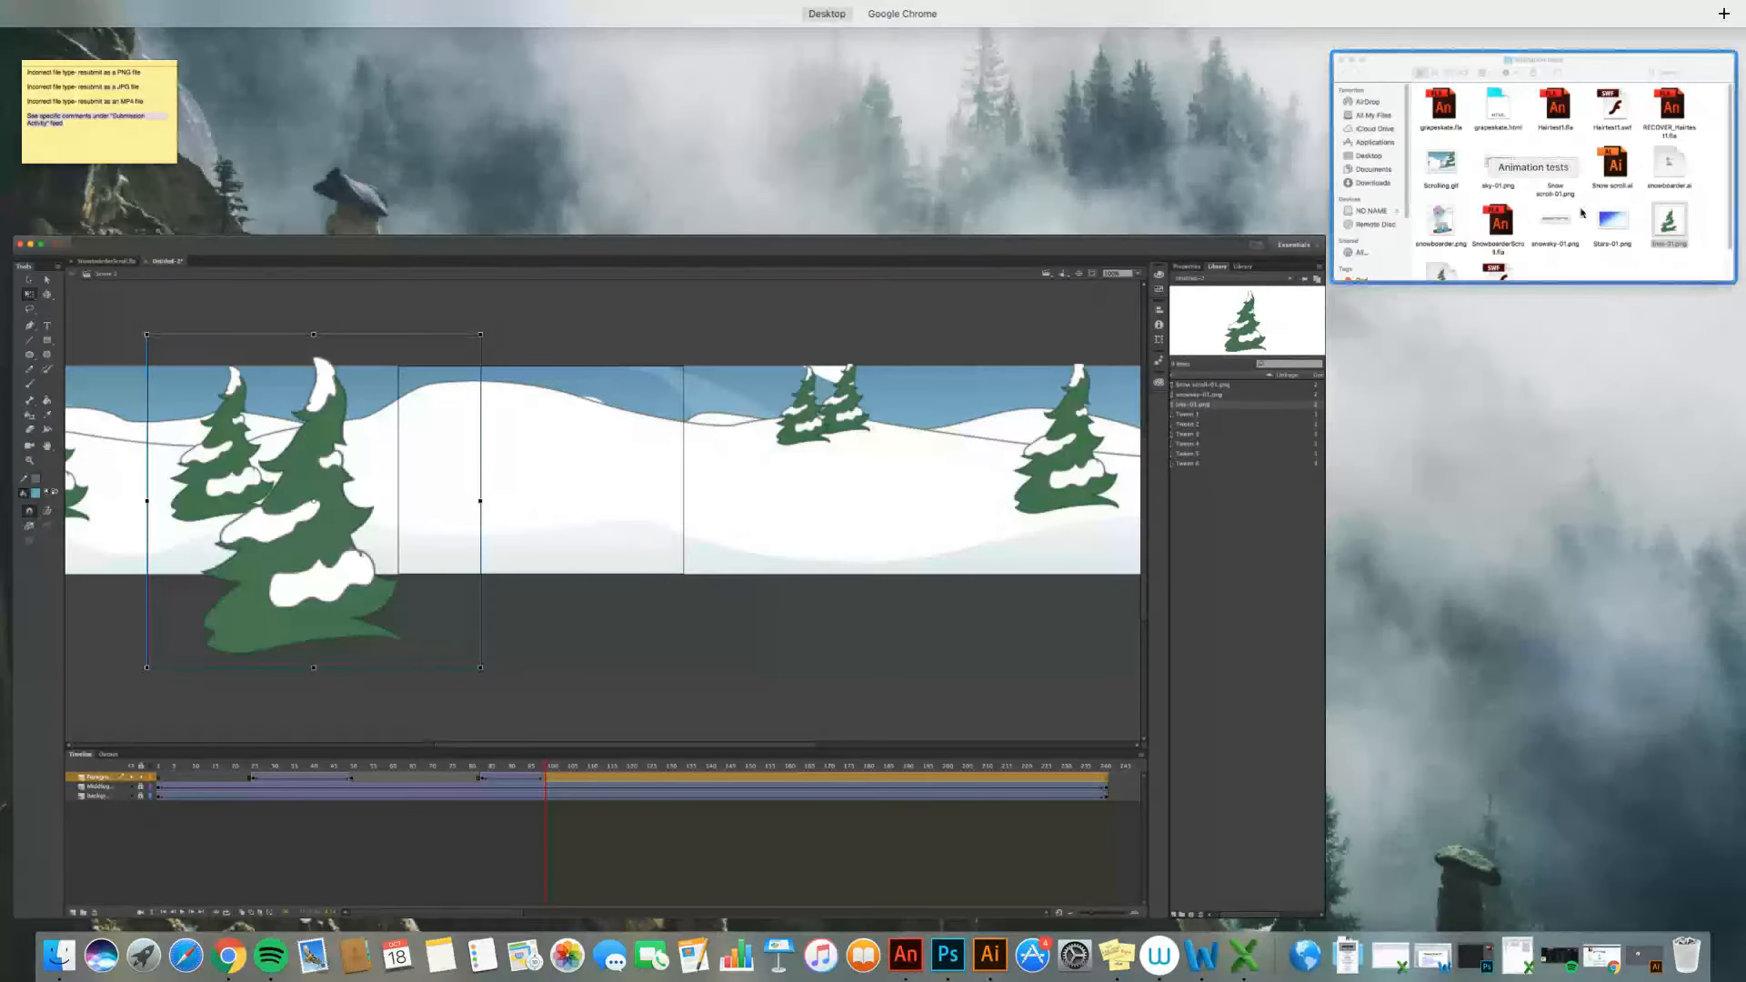
key(ctrl+Up)
click(1602, 957)
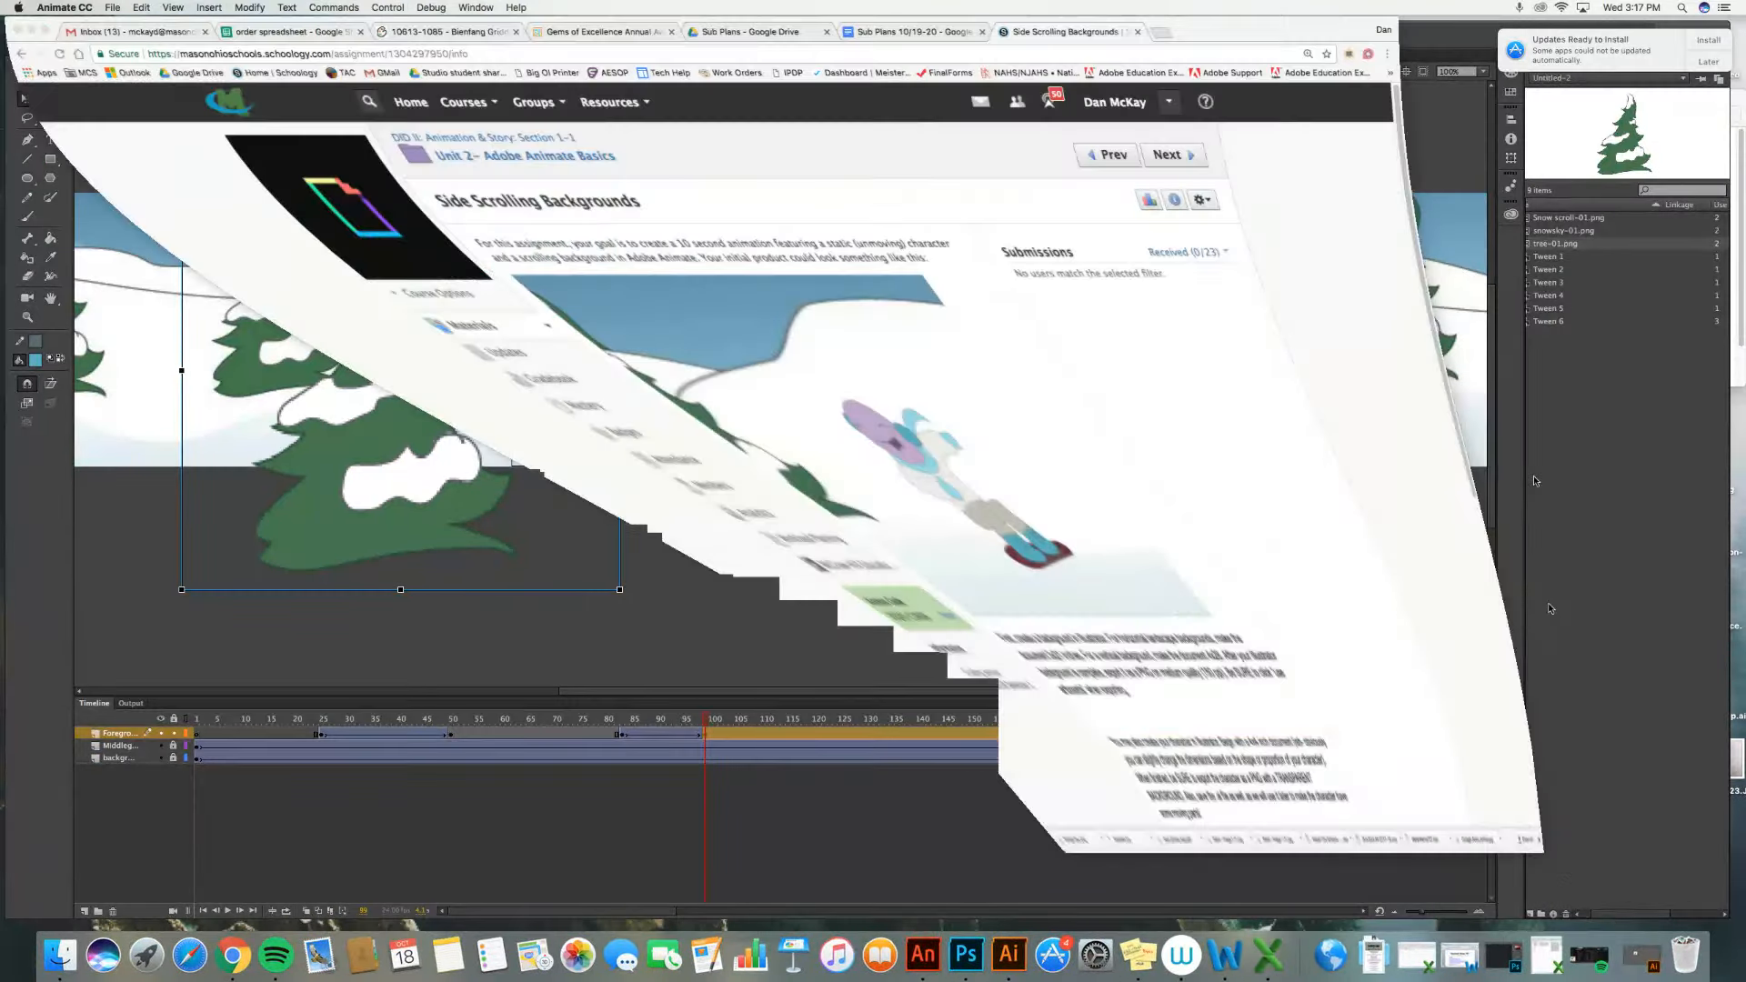
click(1370, 57)
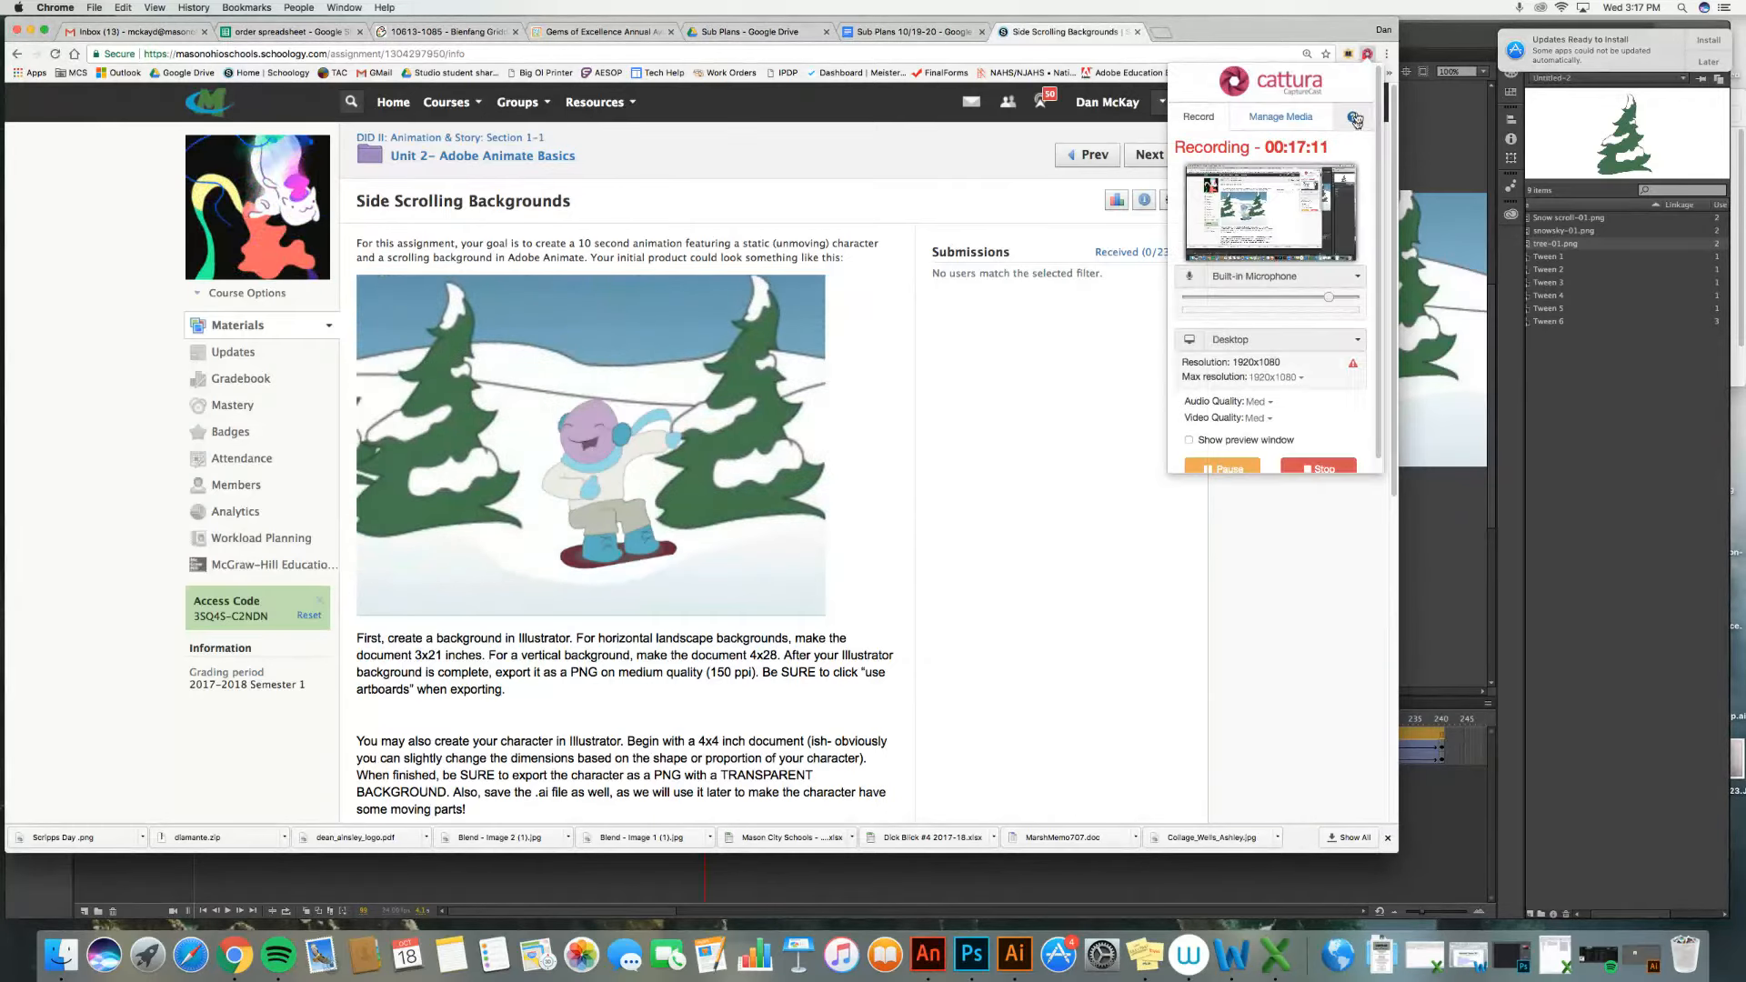